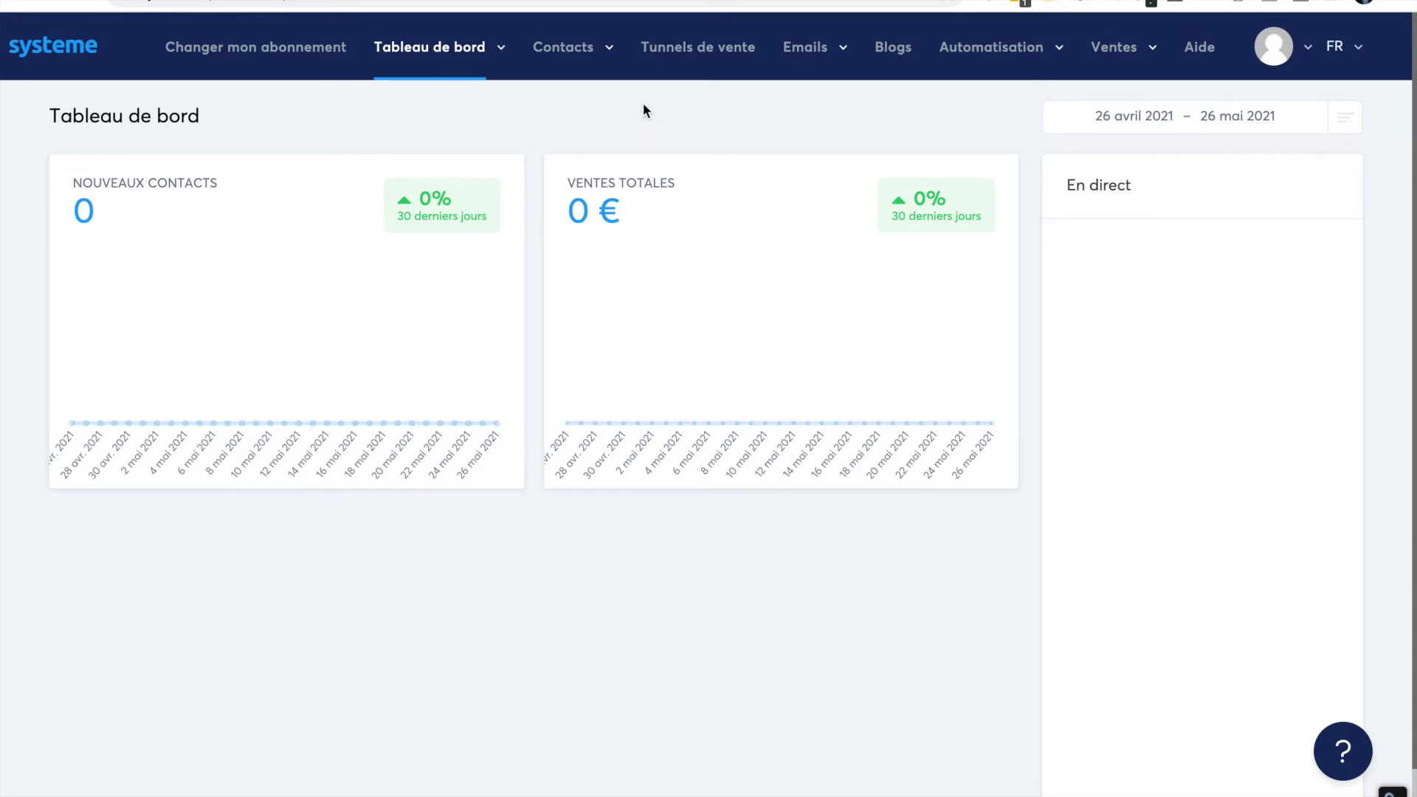
- Open the Tunnels de vente page, which lists 0 funnels
left_click(710, 51)
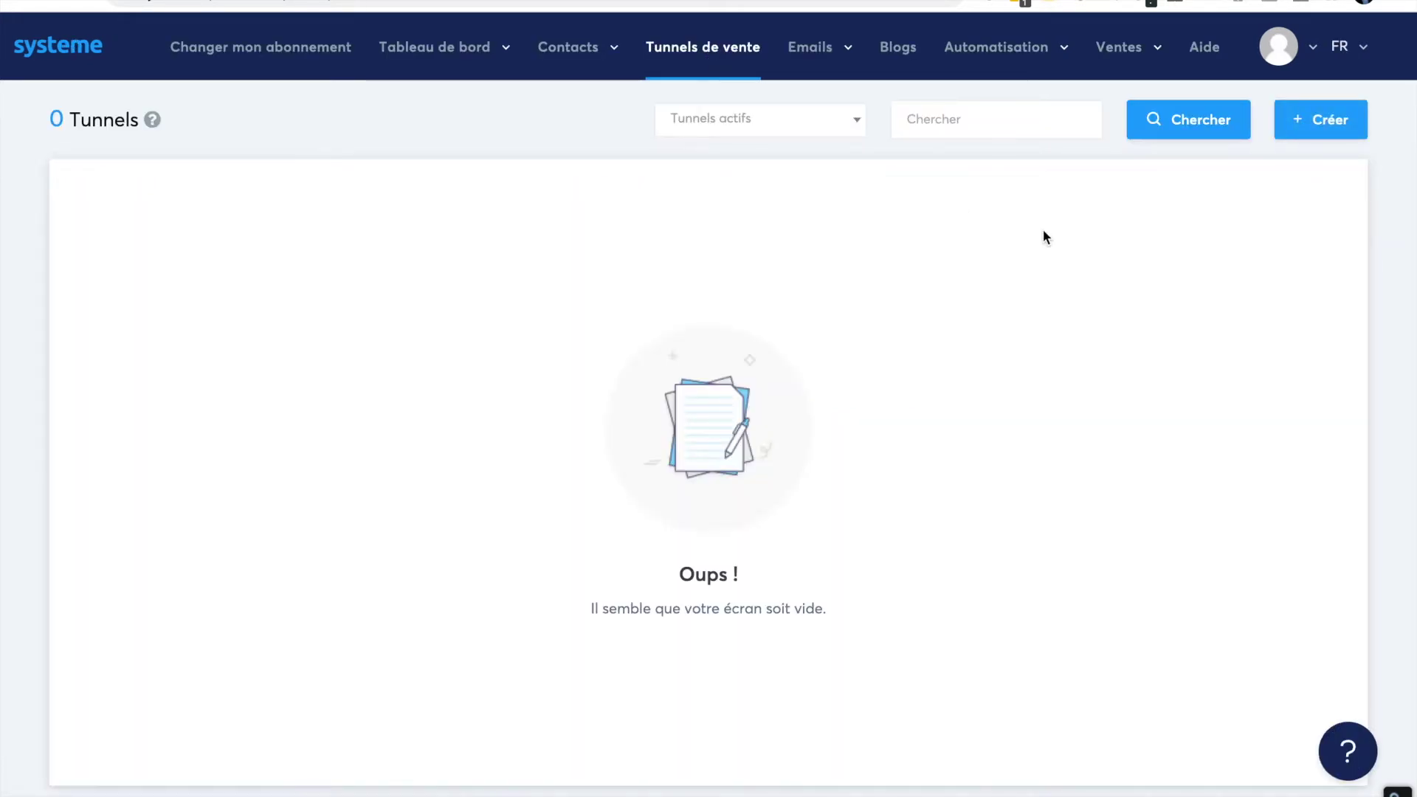
- Create a funnel named 'Tunnel test' of type Construisez votre audience
left_click(1320, 122)
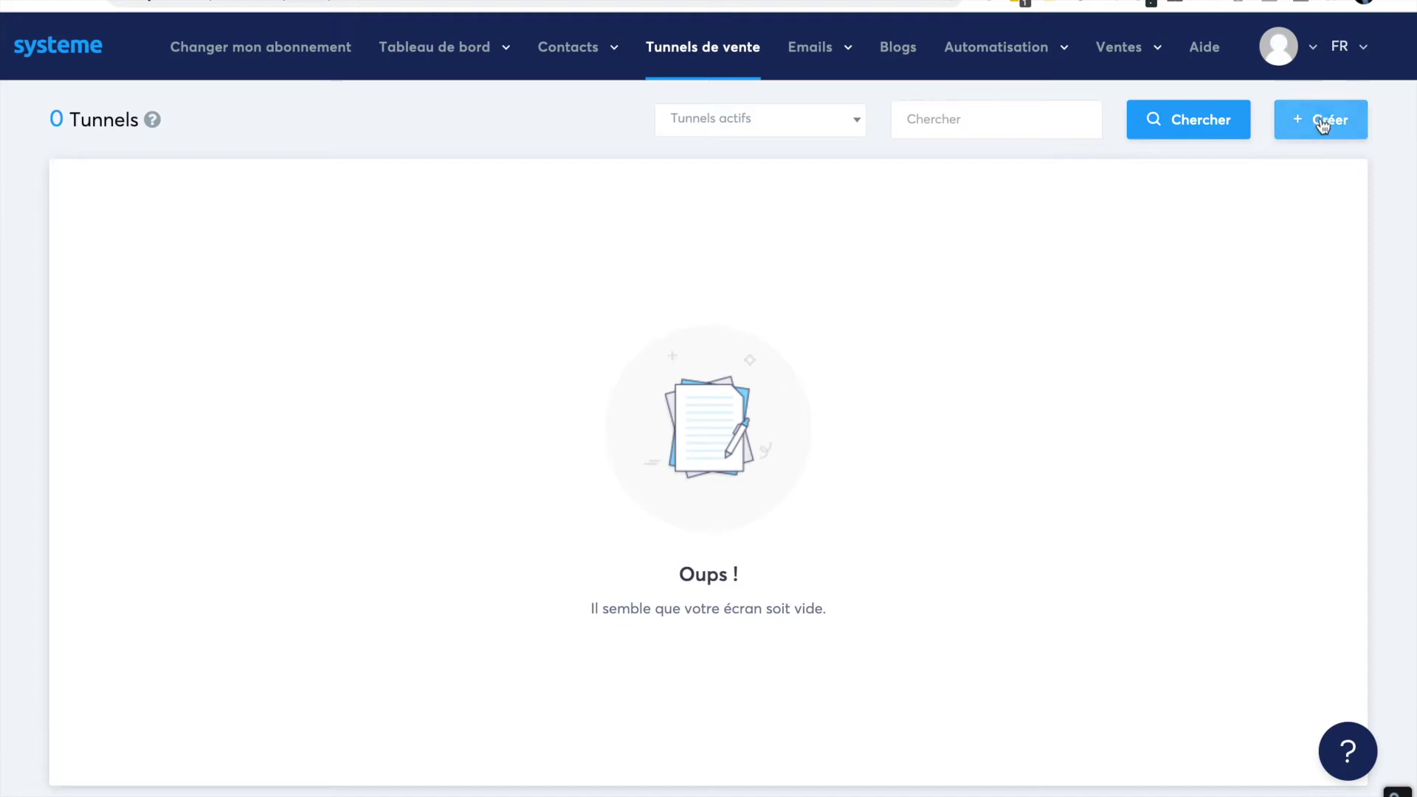
left_click(1322, 122)
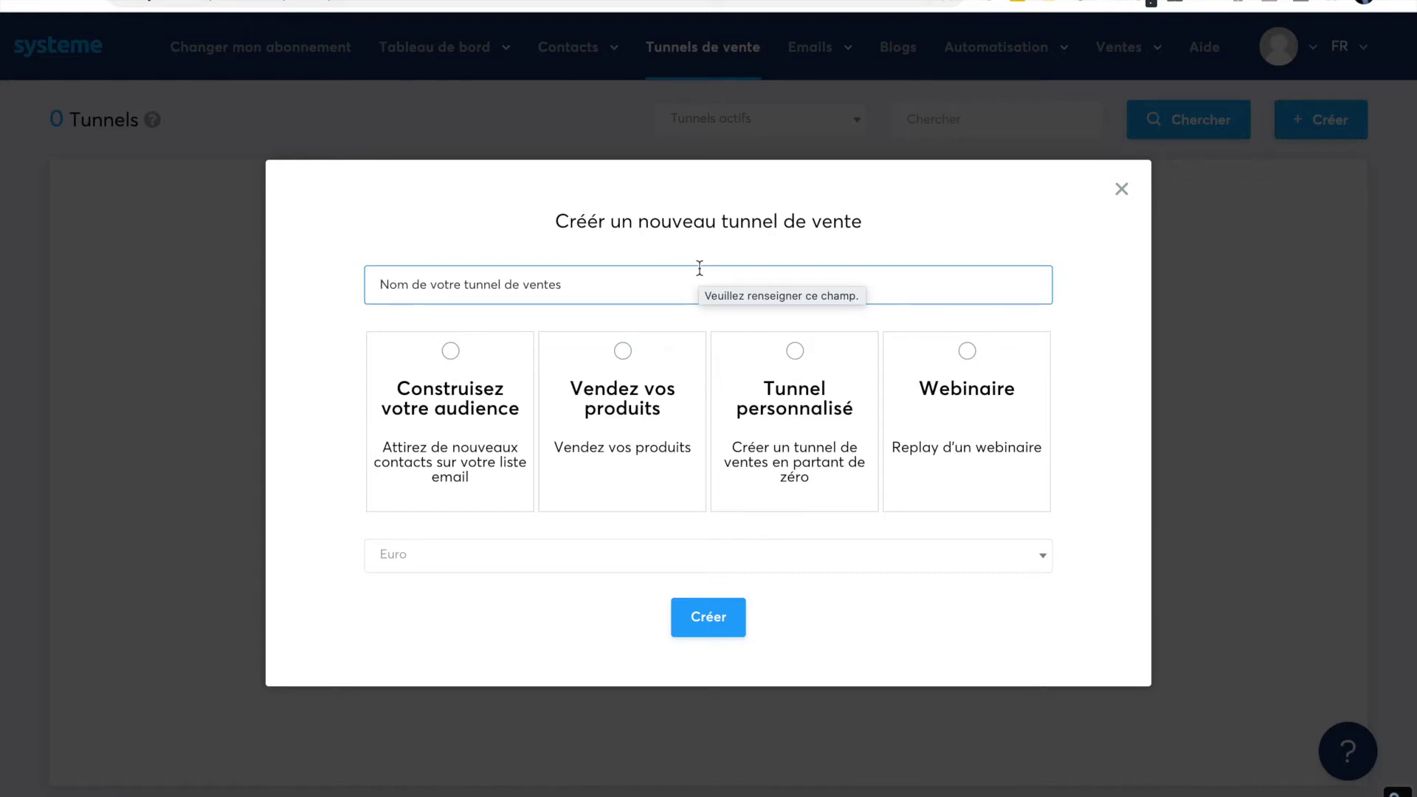
type("Tunnel ")
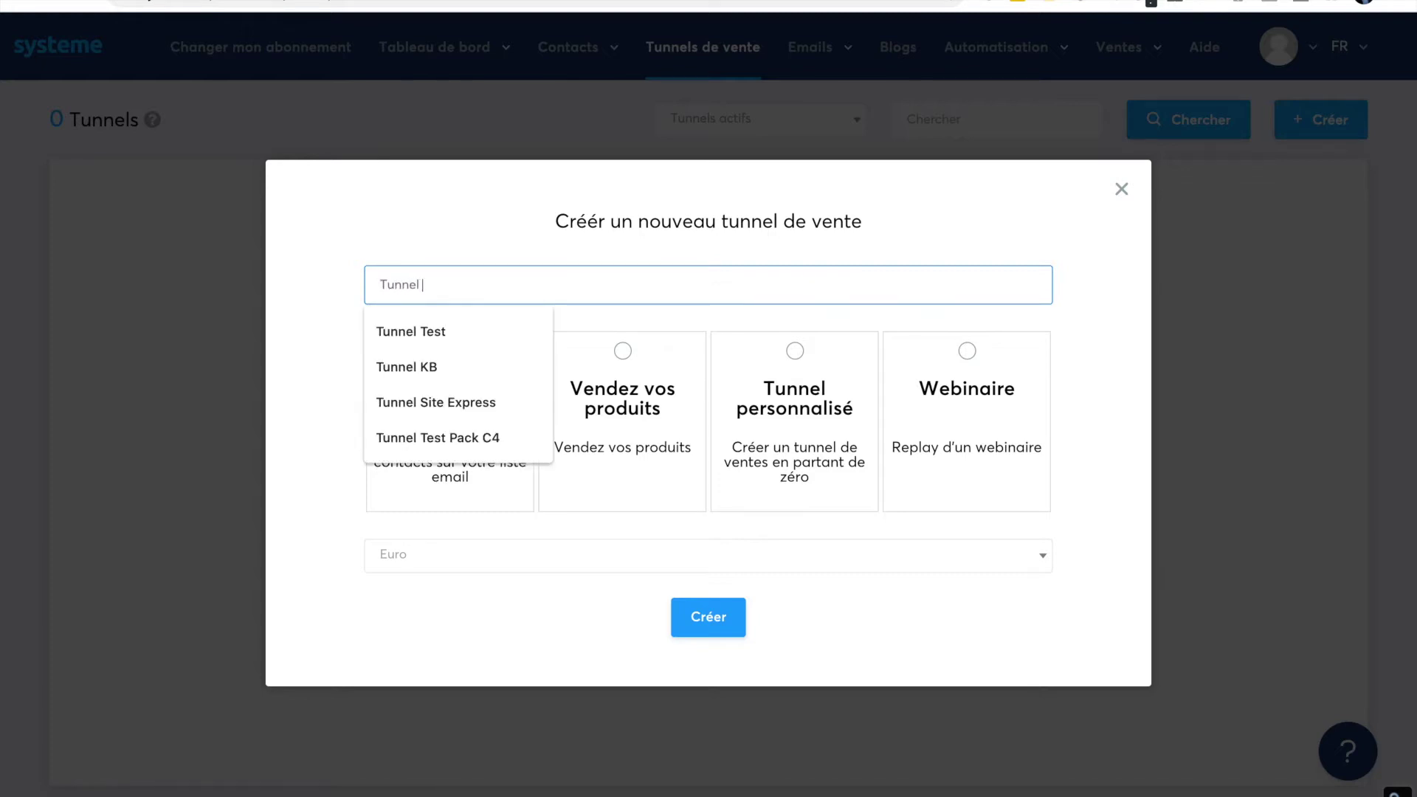
type("test")
left_click(322, 326)
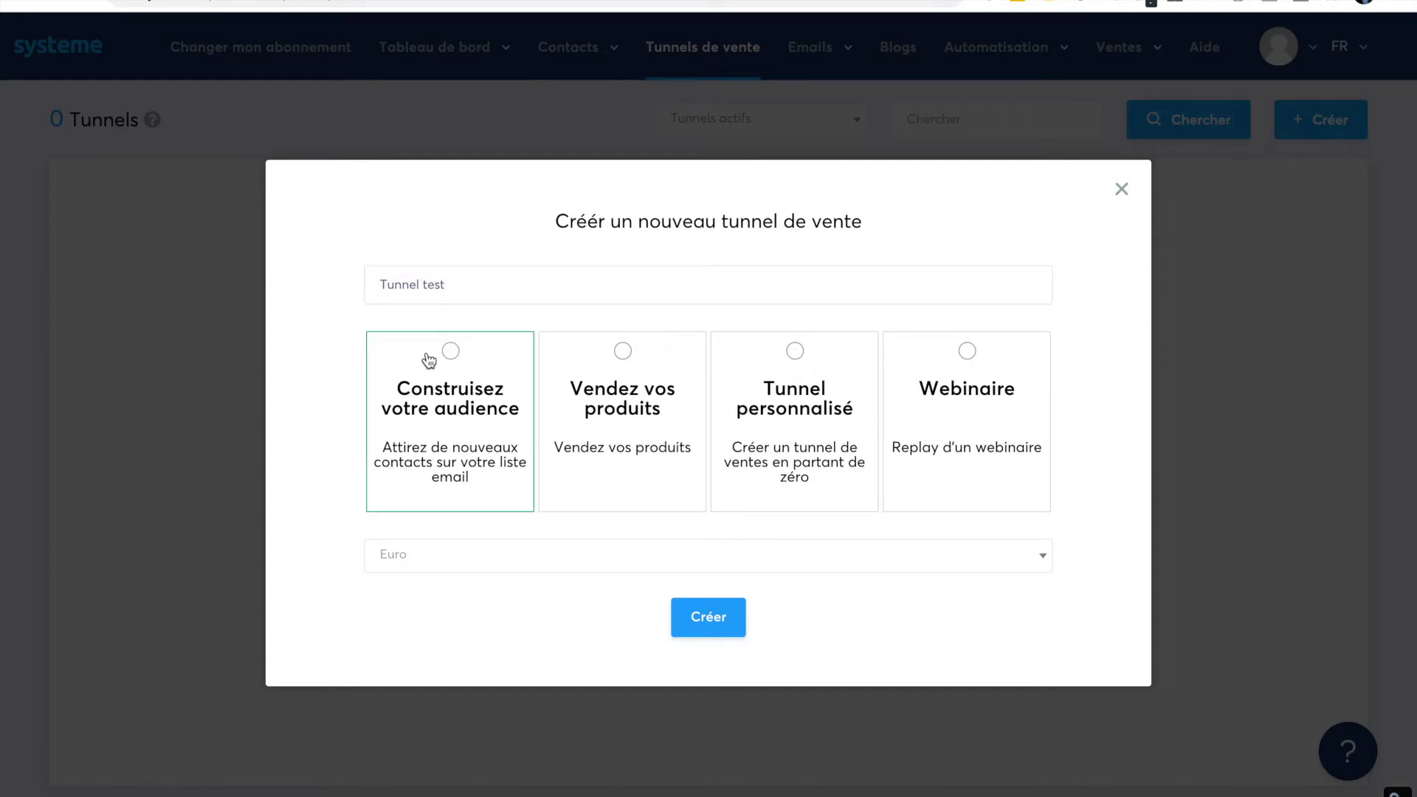
left_click(451, 351)
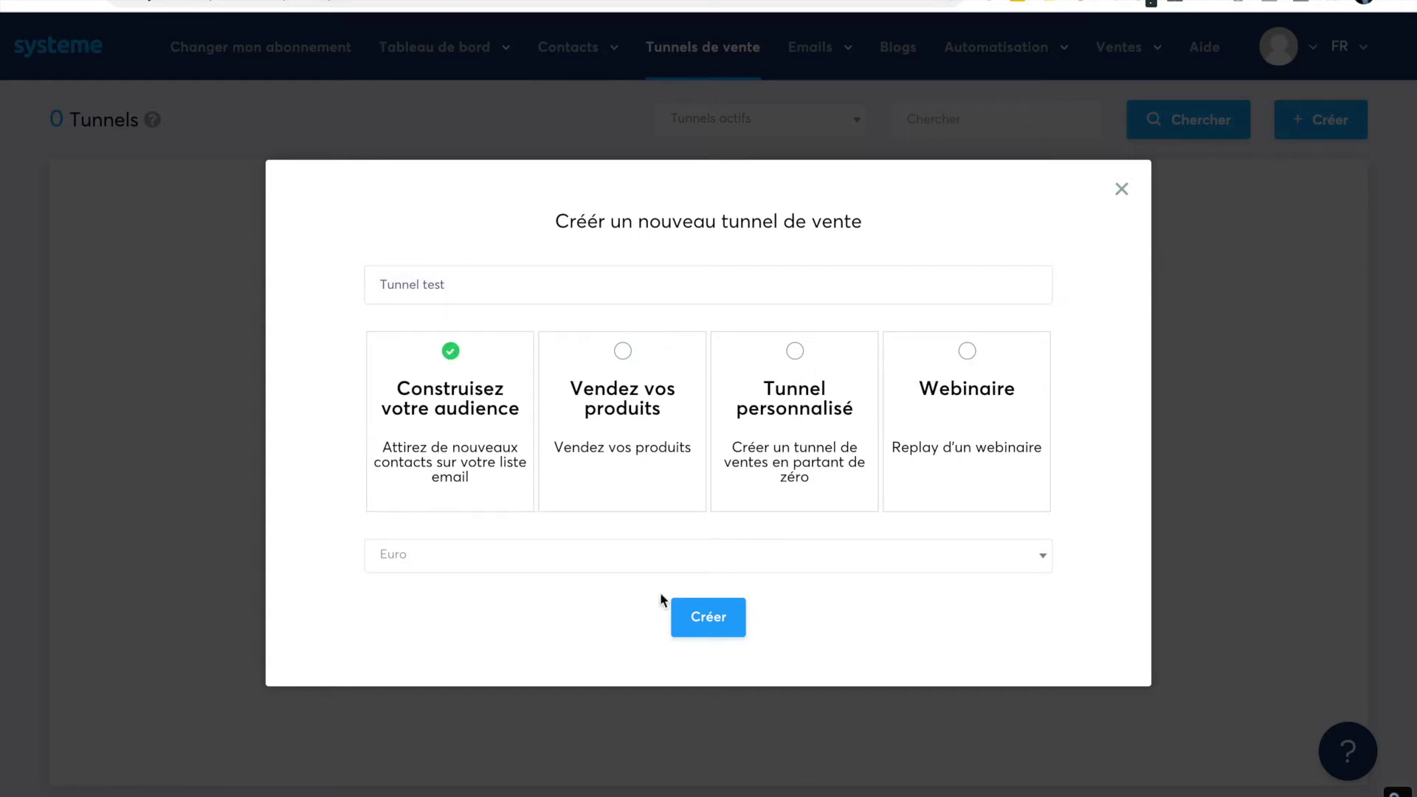
left_click(708, 624)
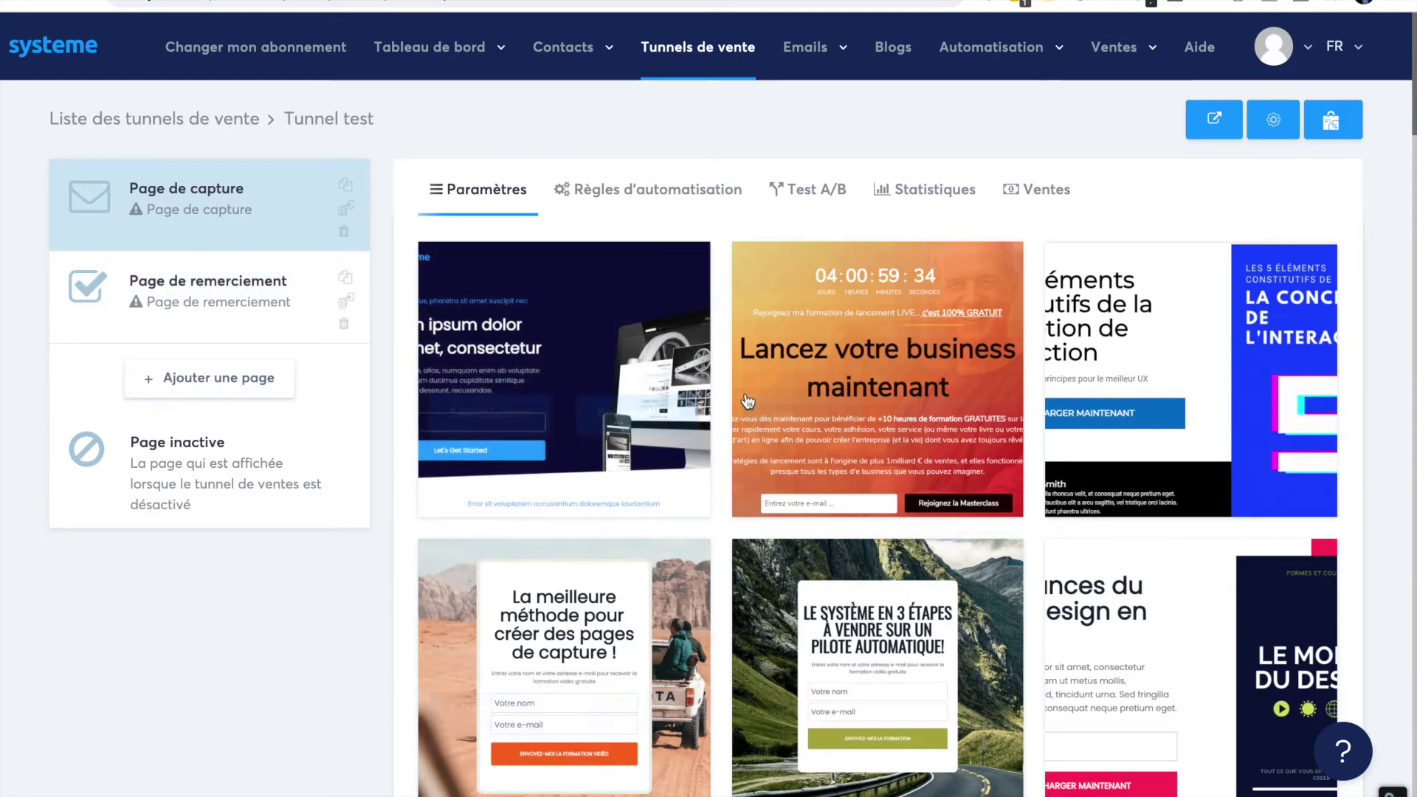
- Browse the template gallery and apply 'La meilleure façon de créer des pages de capture' to the capture page
scroll(794, 505, "down", 10)
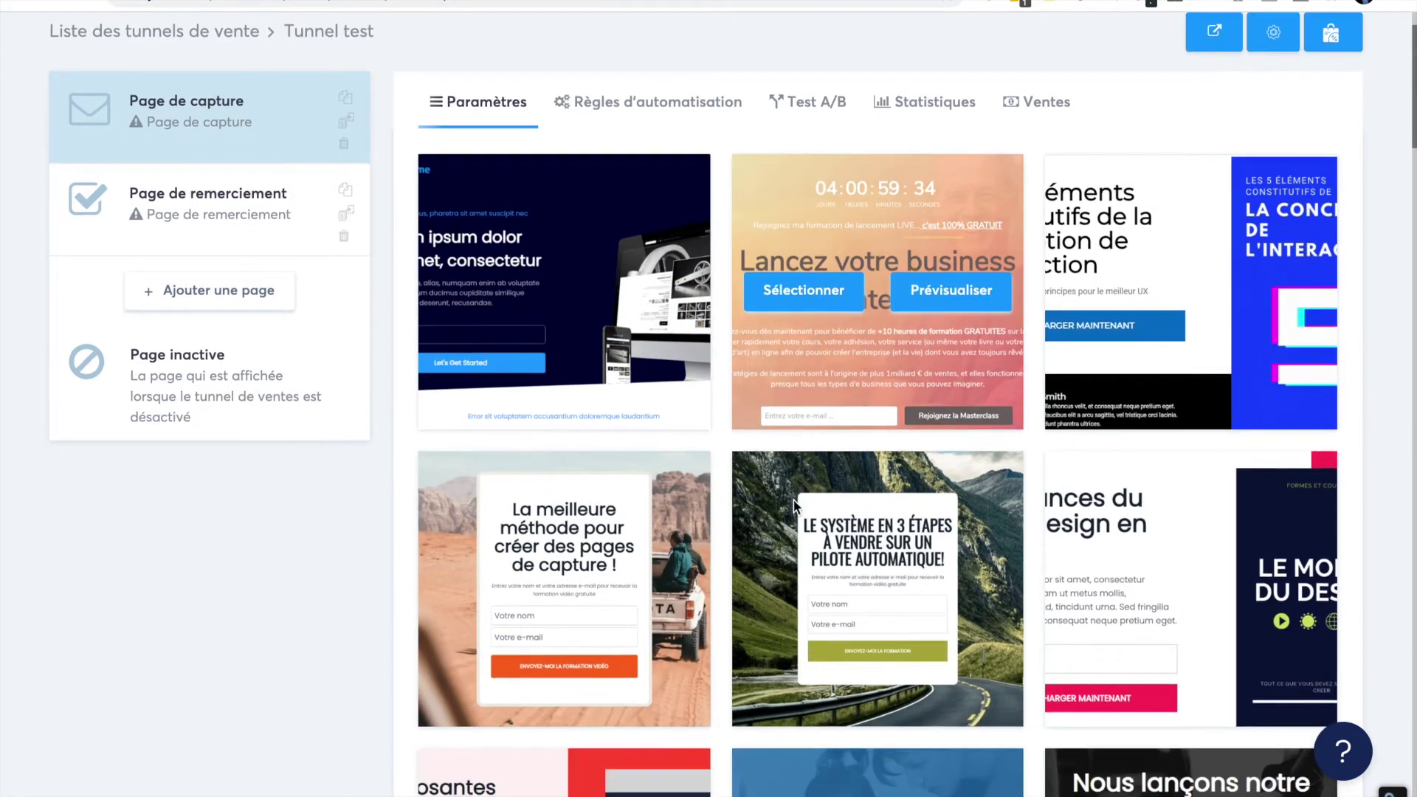
scroll(794, 501, "down", 15)
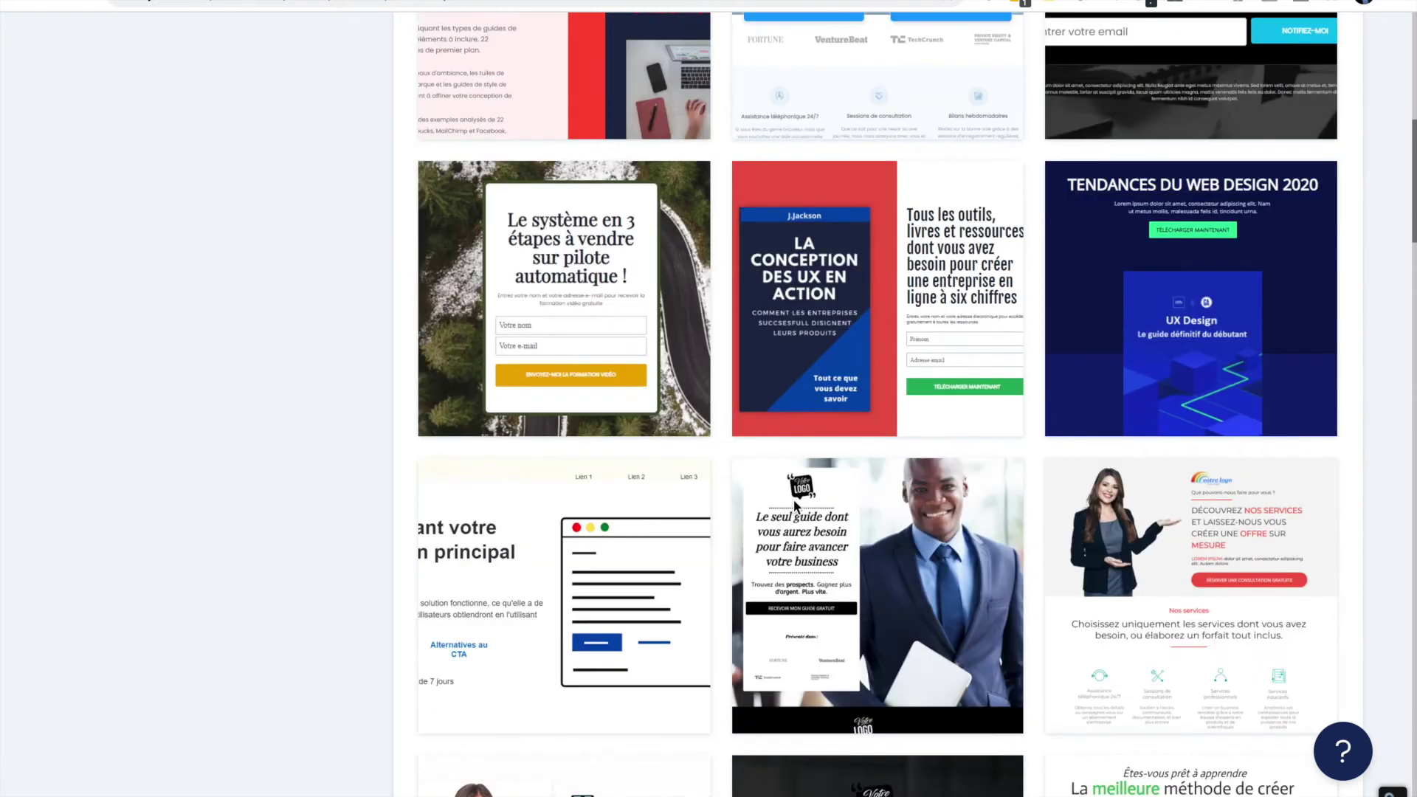
scroll(794, 500, "down", 10)
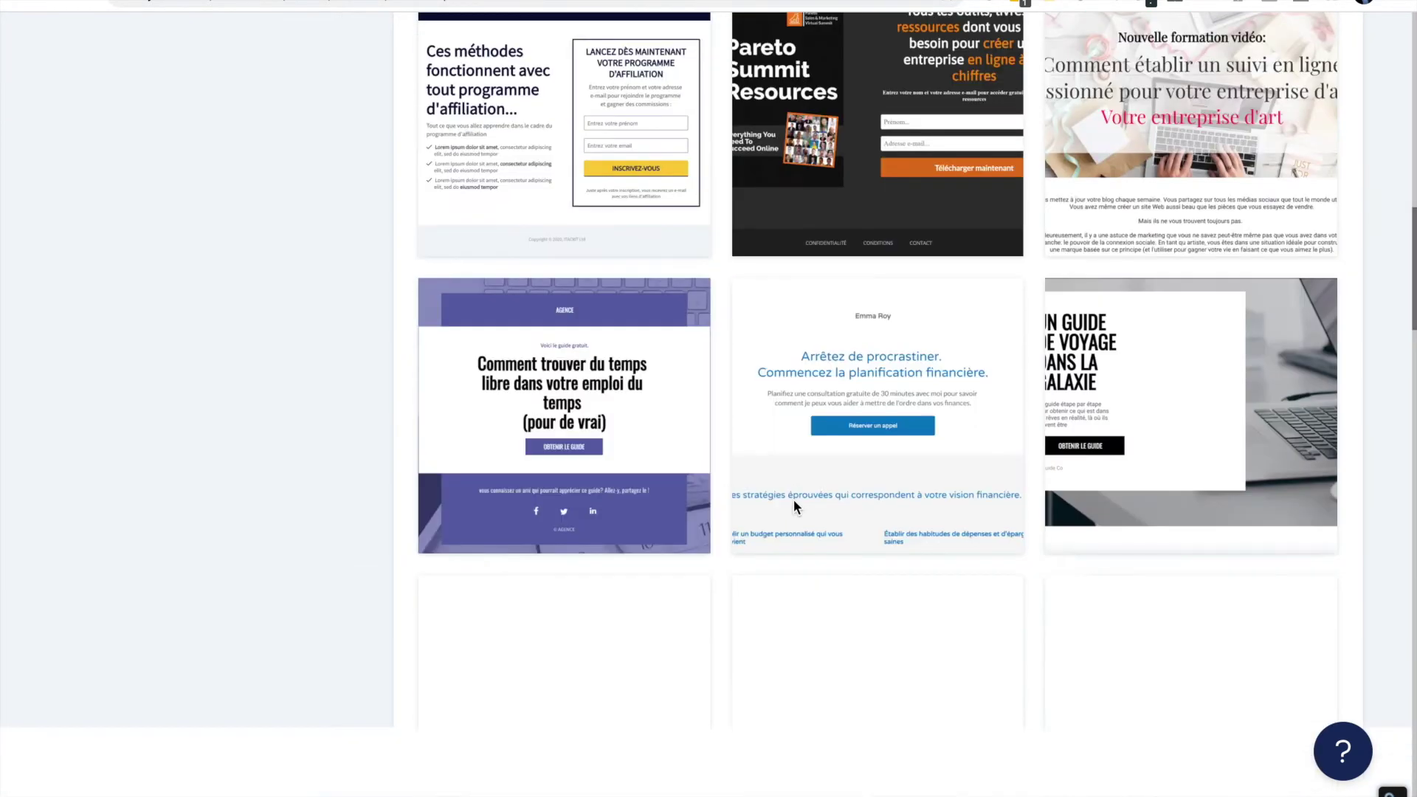
scroll(794, 500, "up", 6)
scroll(794, 500, "up", 20)
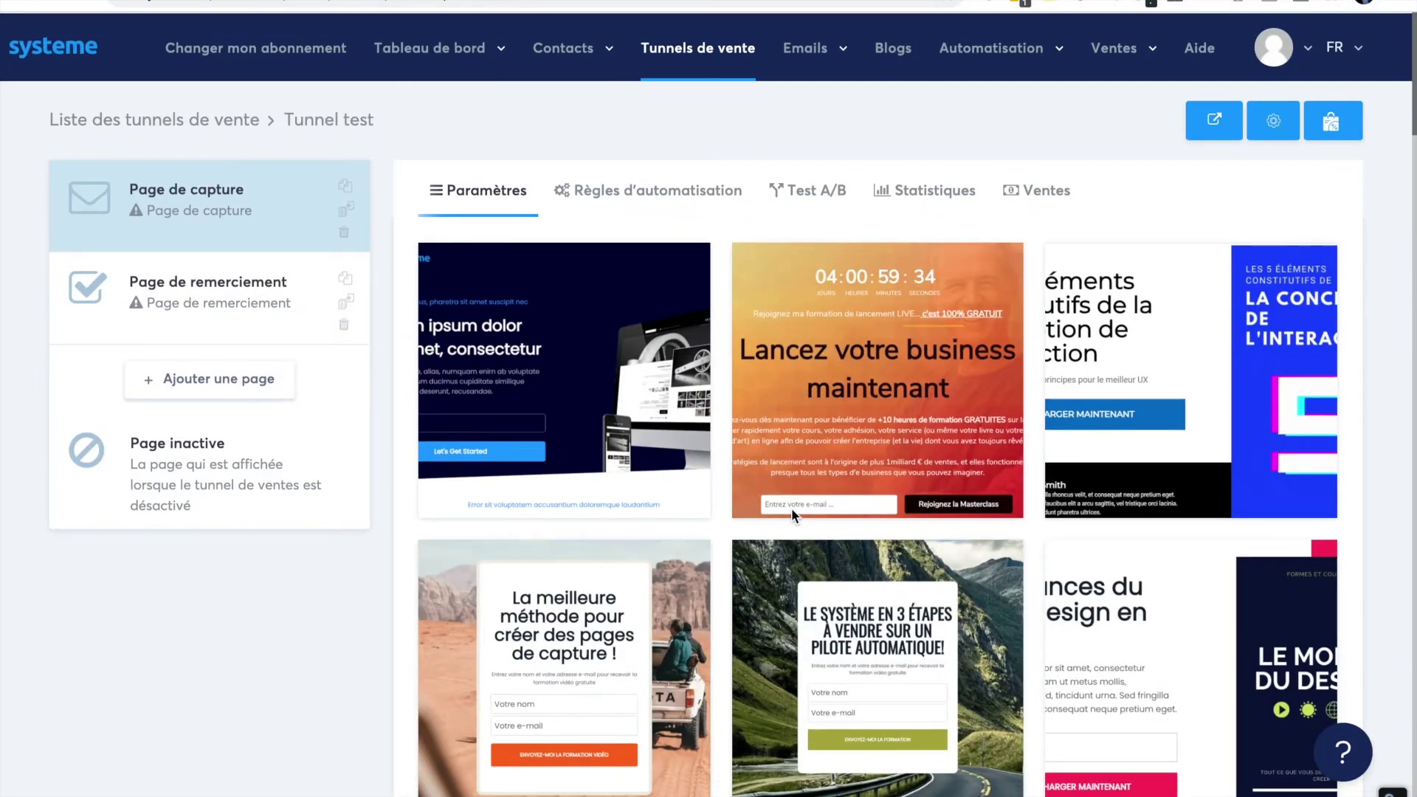
mouse_move(791, 507)
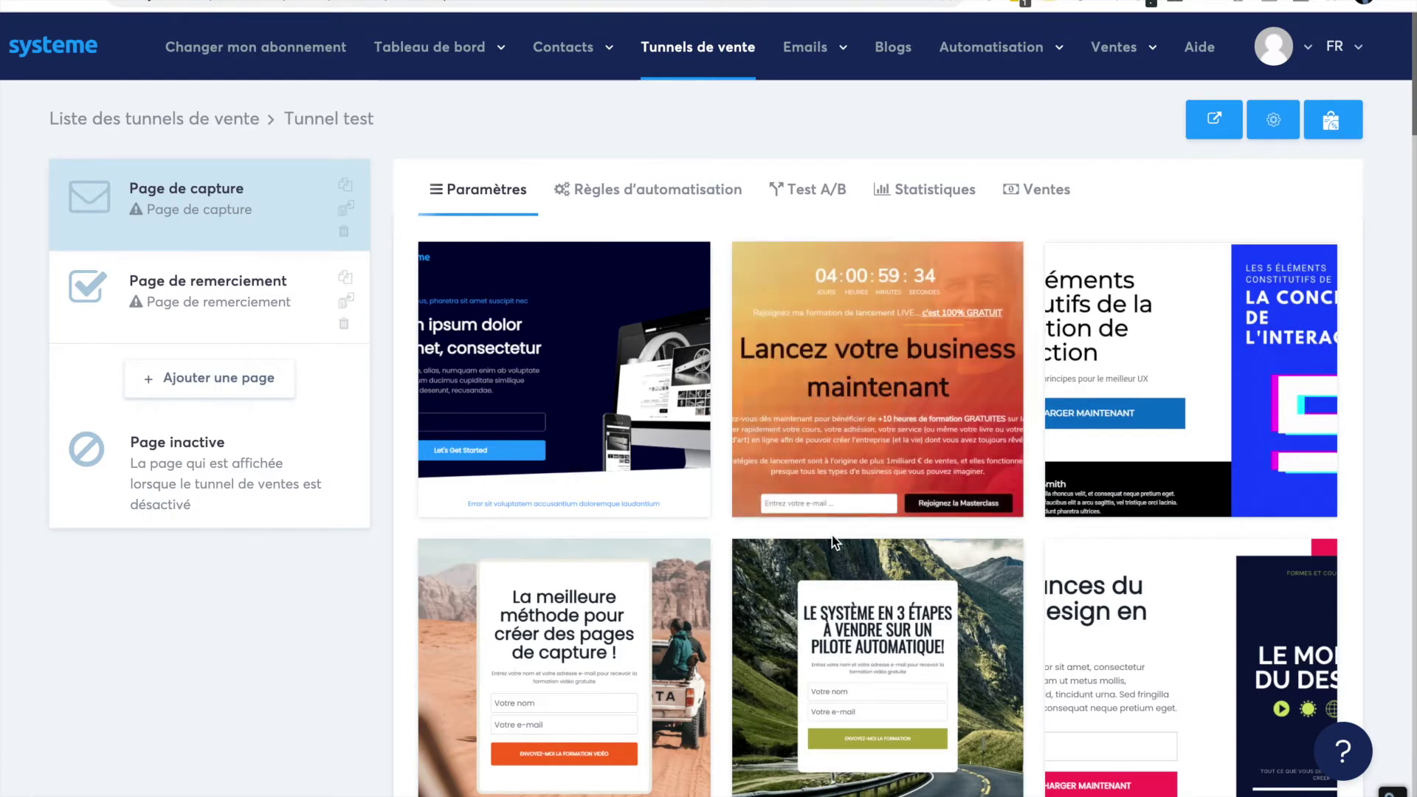
scroll(831, 534, "down", 4)
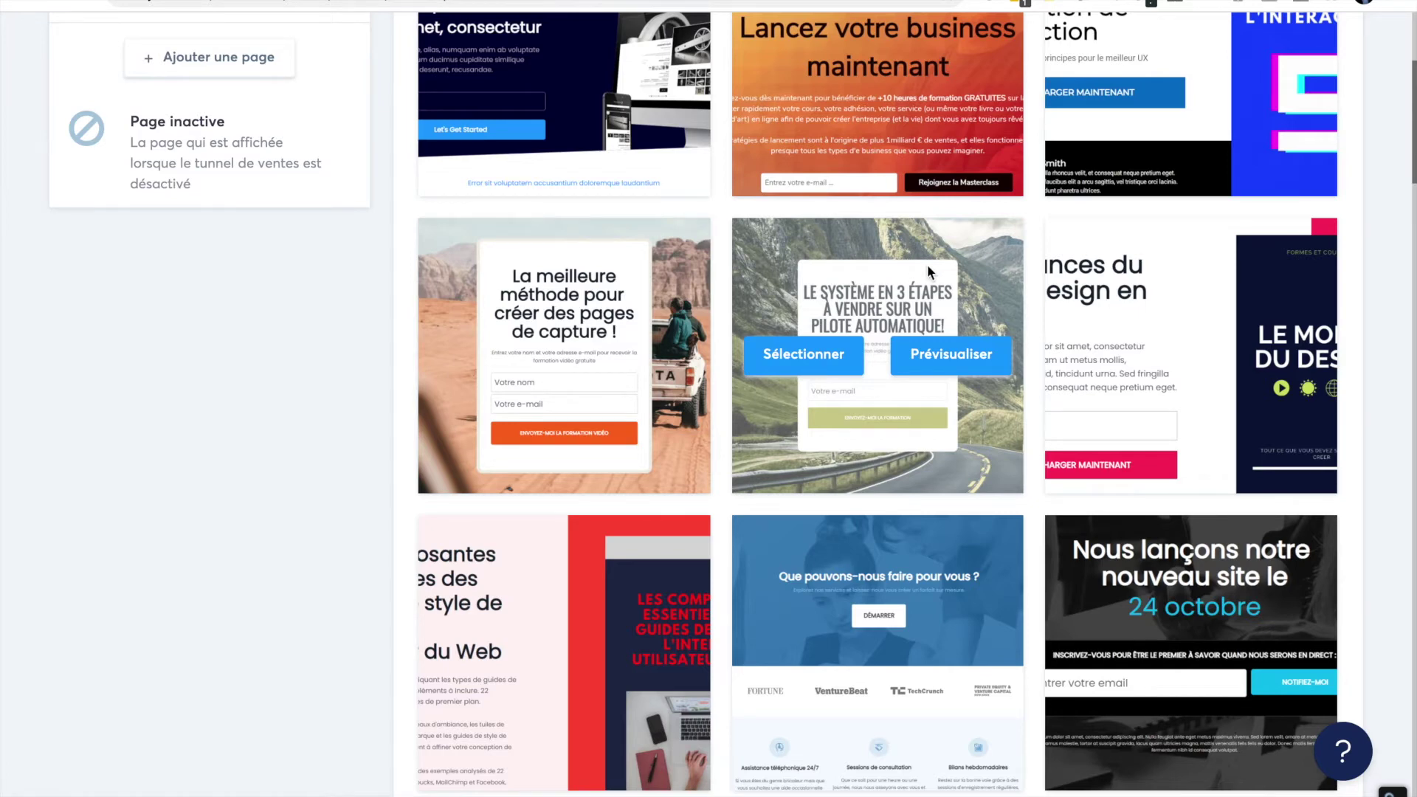
scroll(466, 459, "down", 3)
scroll(467, 459, "down", 20)
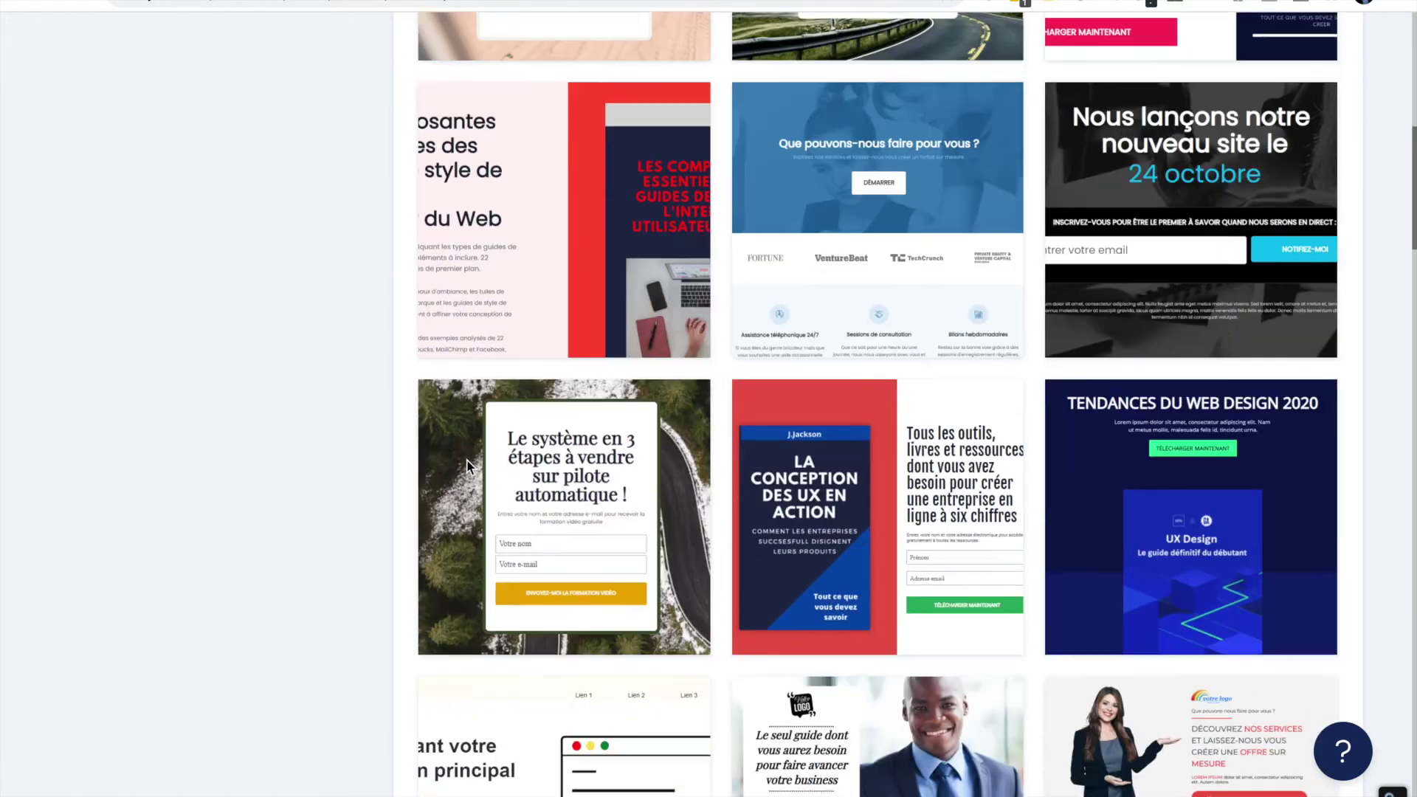
scroll(467, 467, "down", 4)
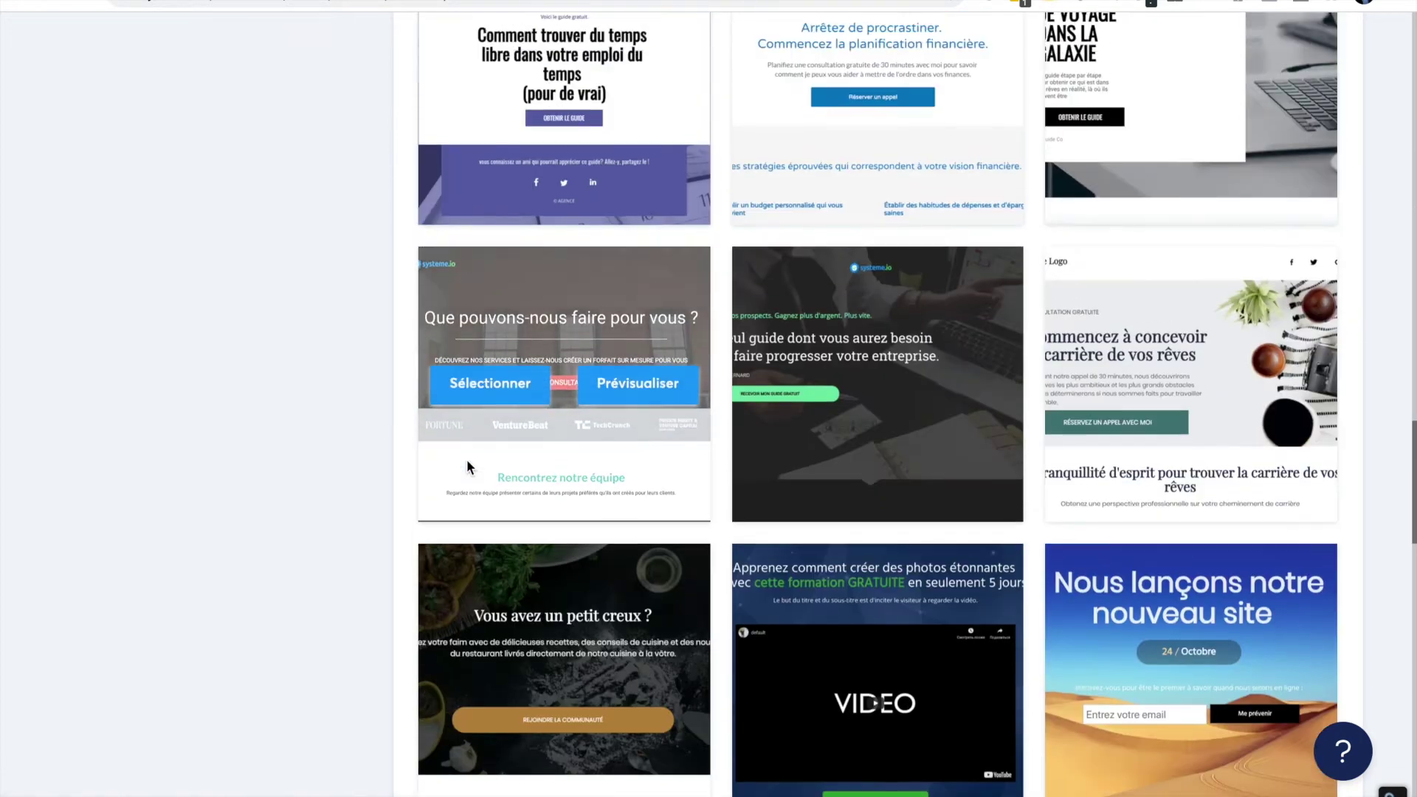
scroll(467, 466, "up", 5)
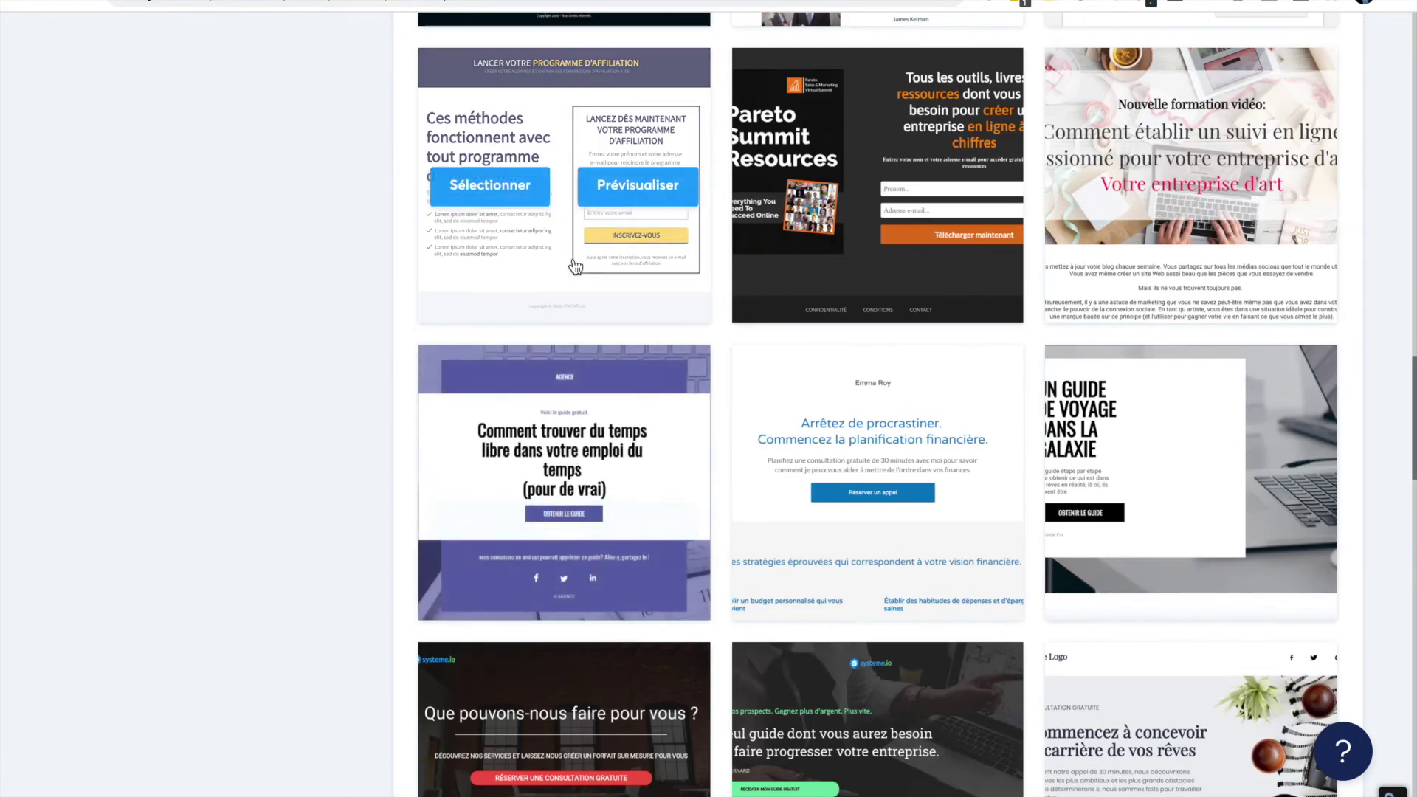
scroll(556, 336, "down", 6)
scroll(556, 336, "down", 8)
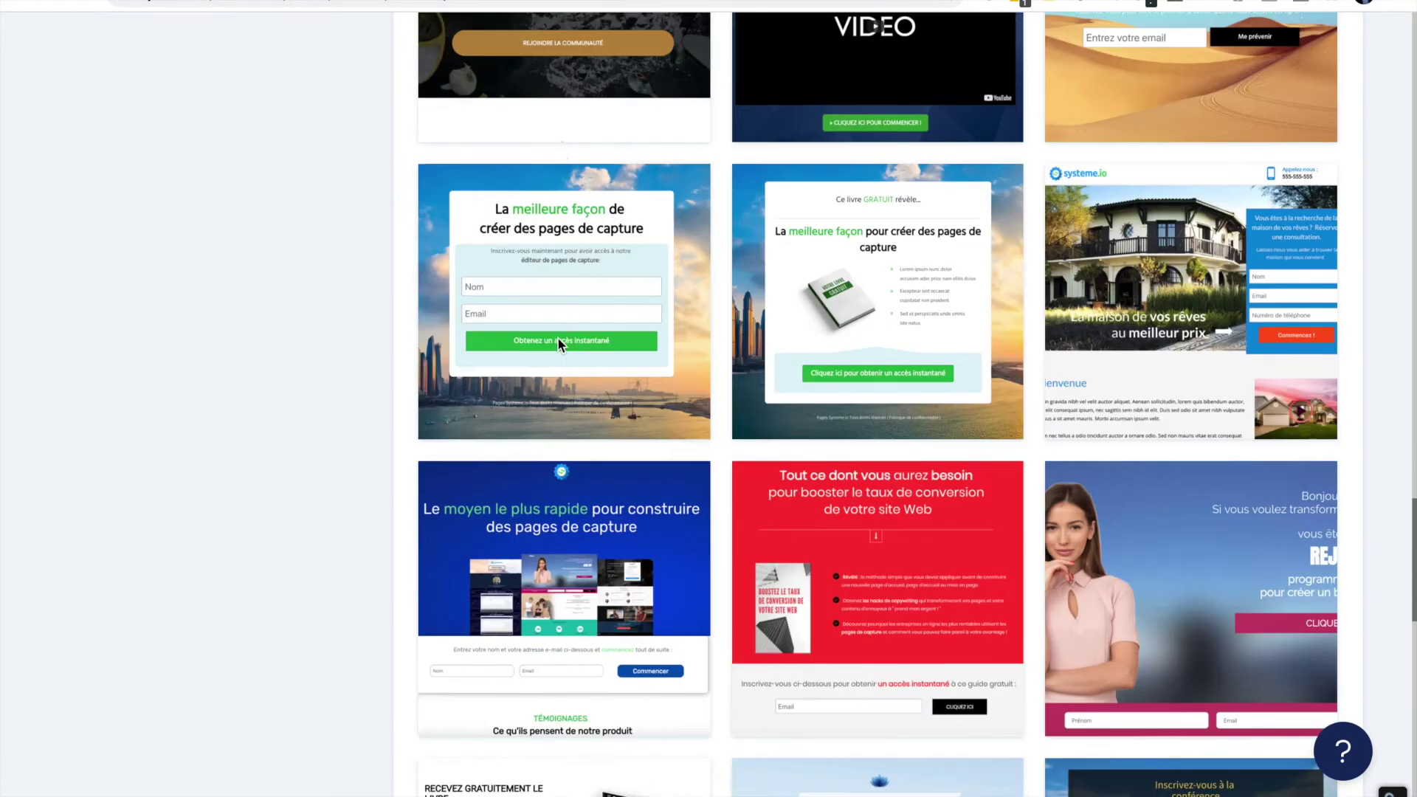
scroll(556, 336, "up", 3)
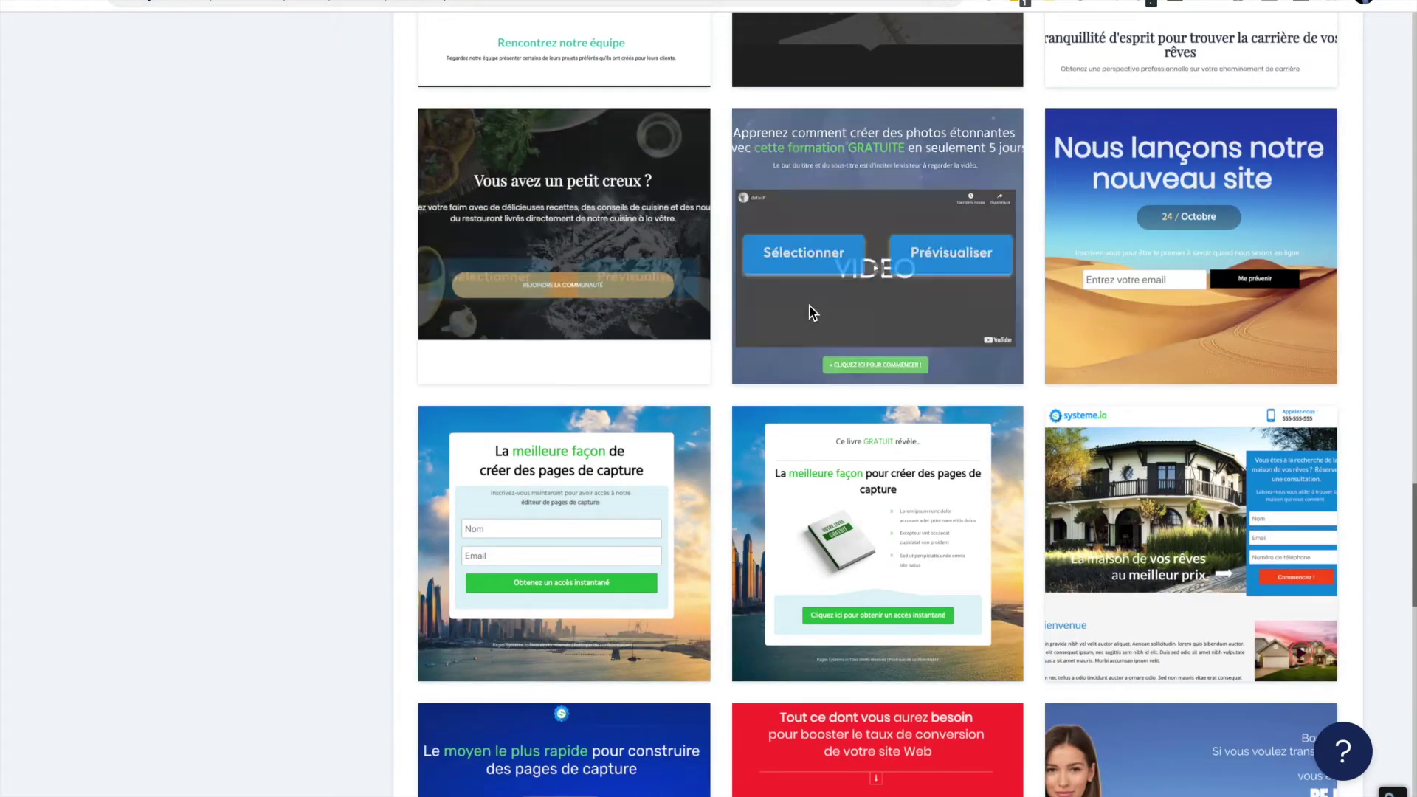
scroll(809, 304, "down", 2)
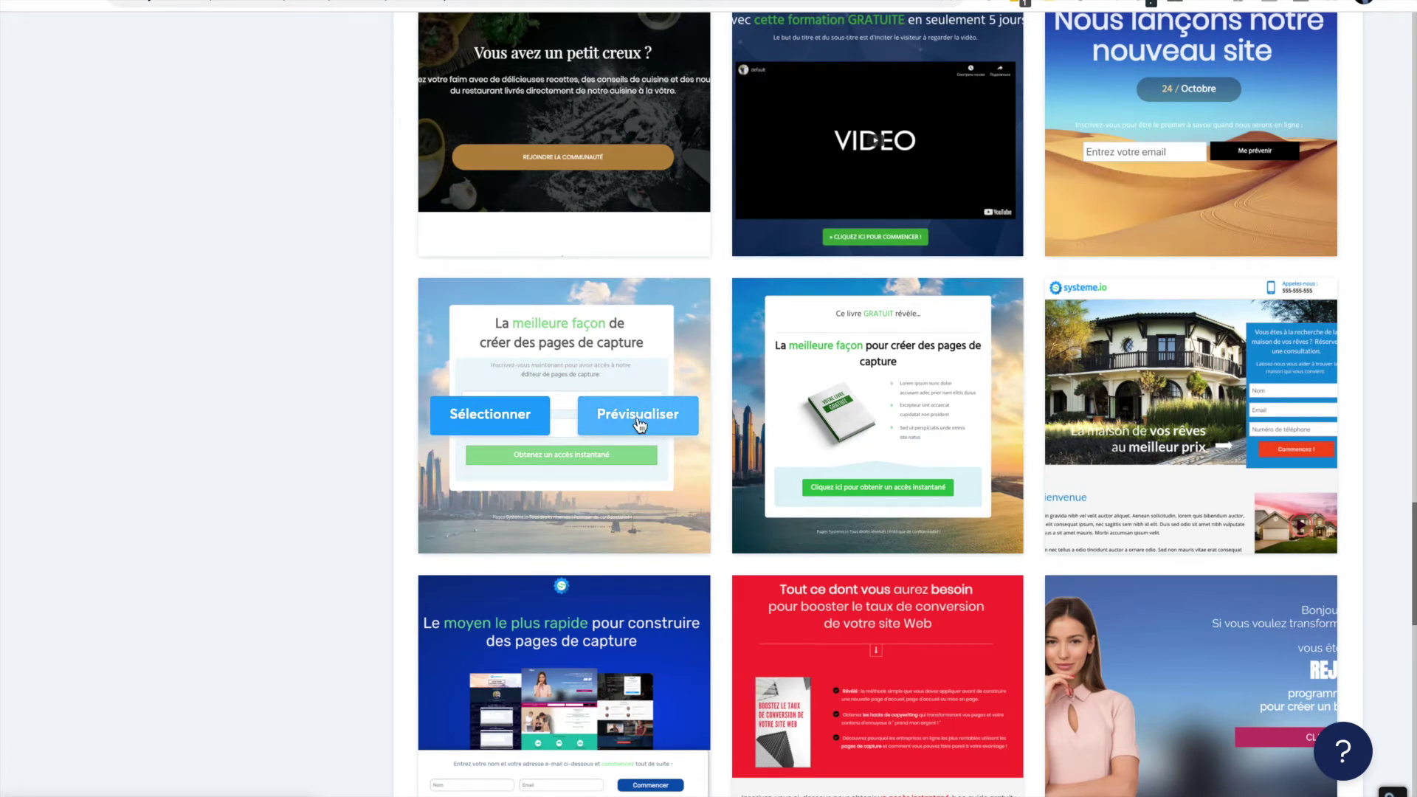
left_click(502, 418)
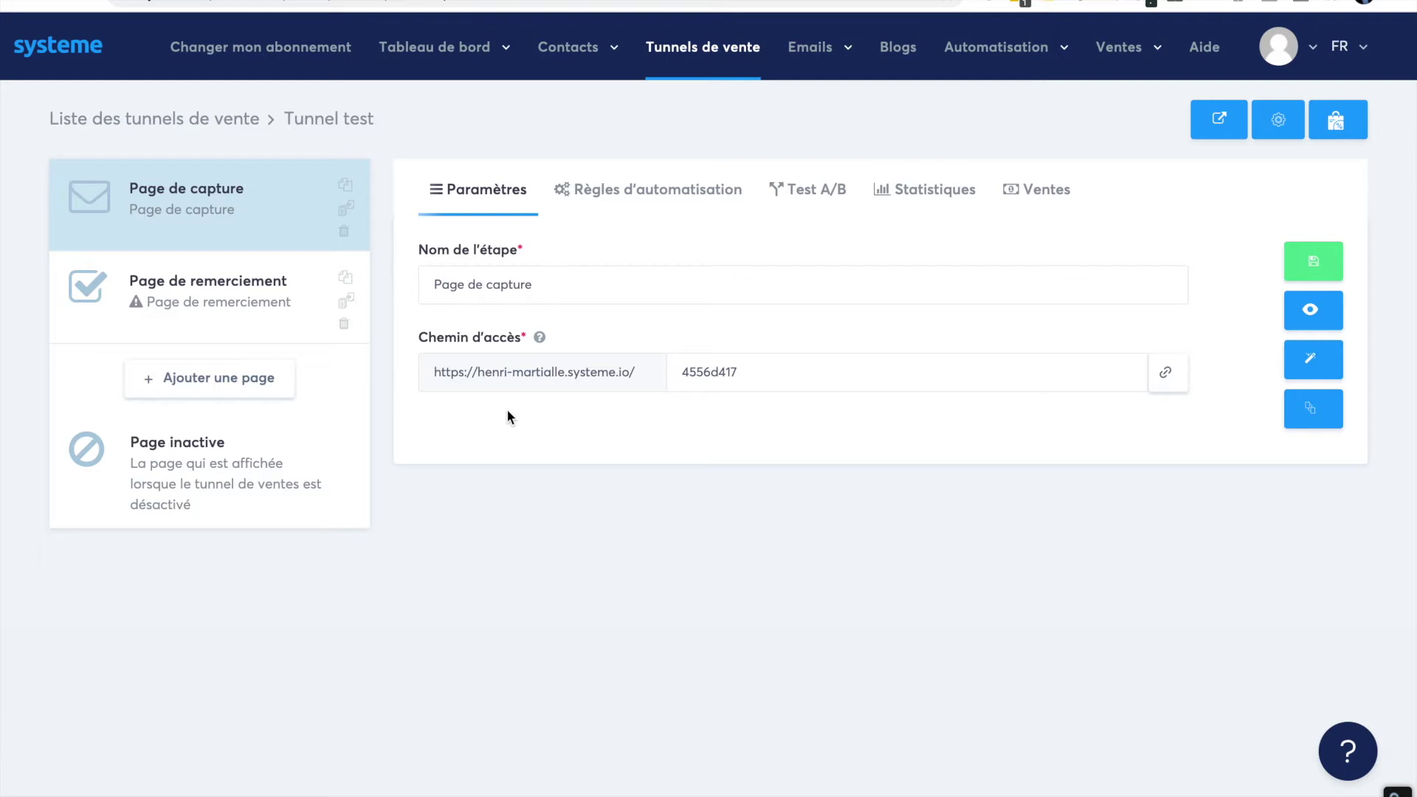
- Show the capture page's Règles d'automatisation, listing optin-signup and page-visit triggers
left_click(680, 195)
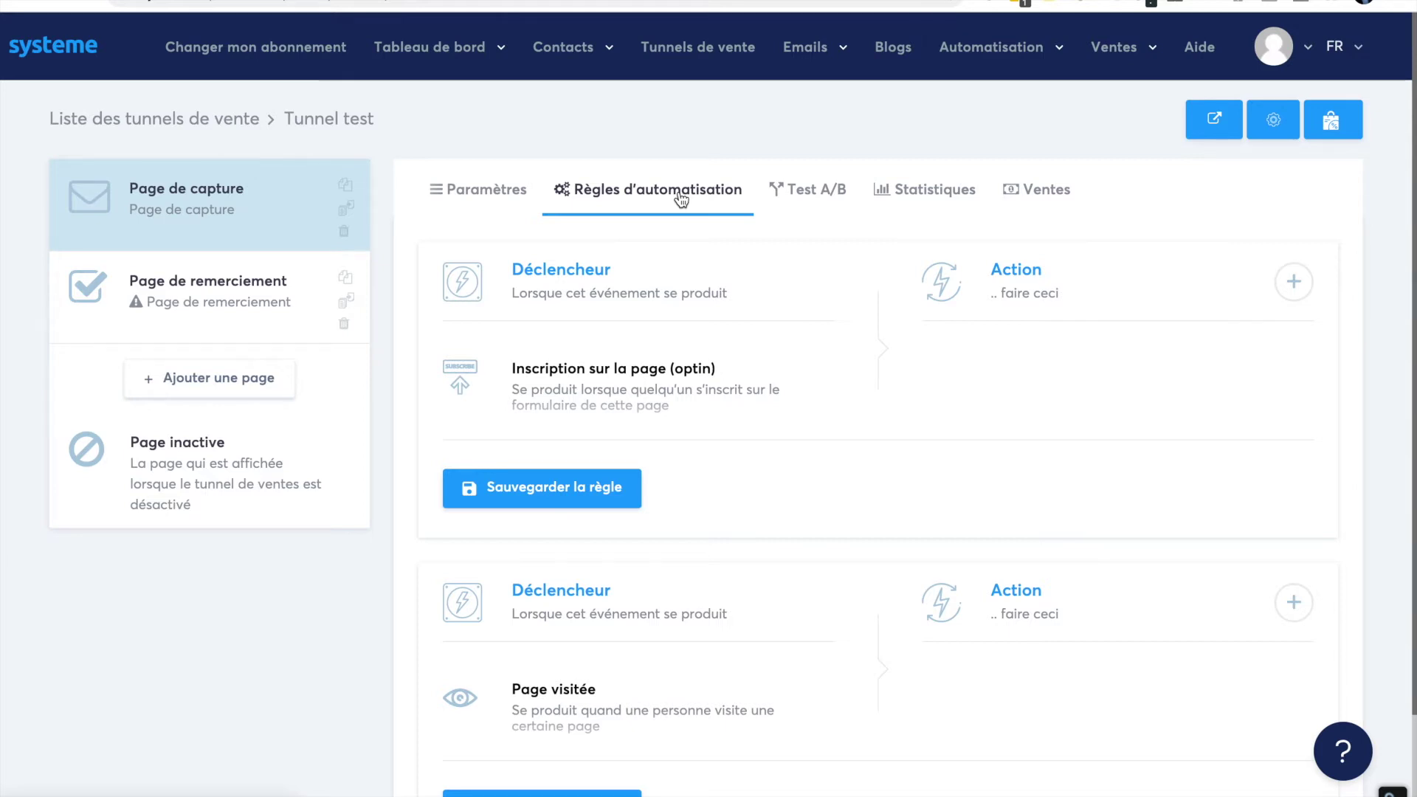
- Save an optin rule adding the Audience tag and subscribing to Campagne Test, then view Test A/B
left_click(1293, 282)
left_click(713, 193)
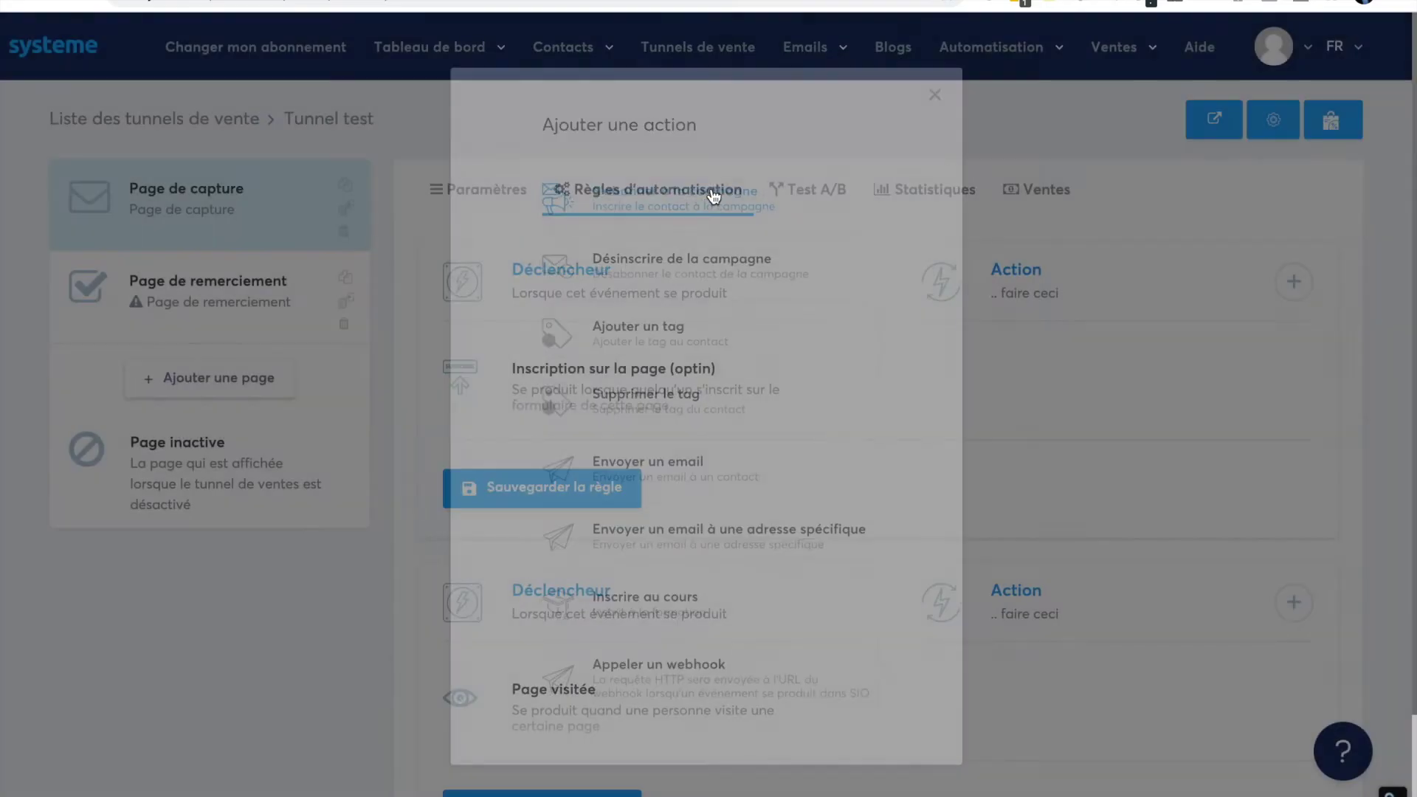
left_click(1292, 286)
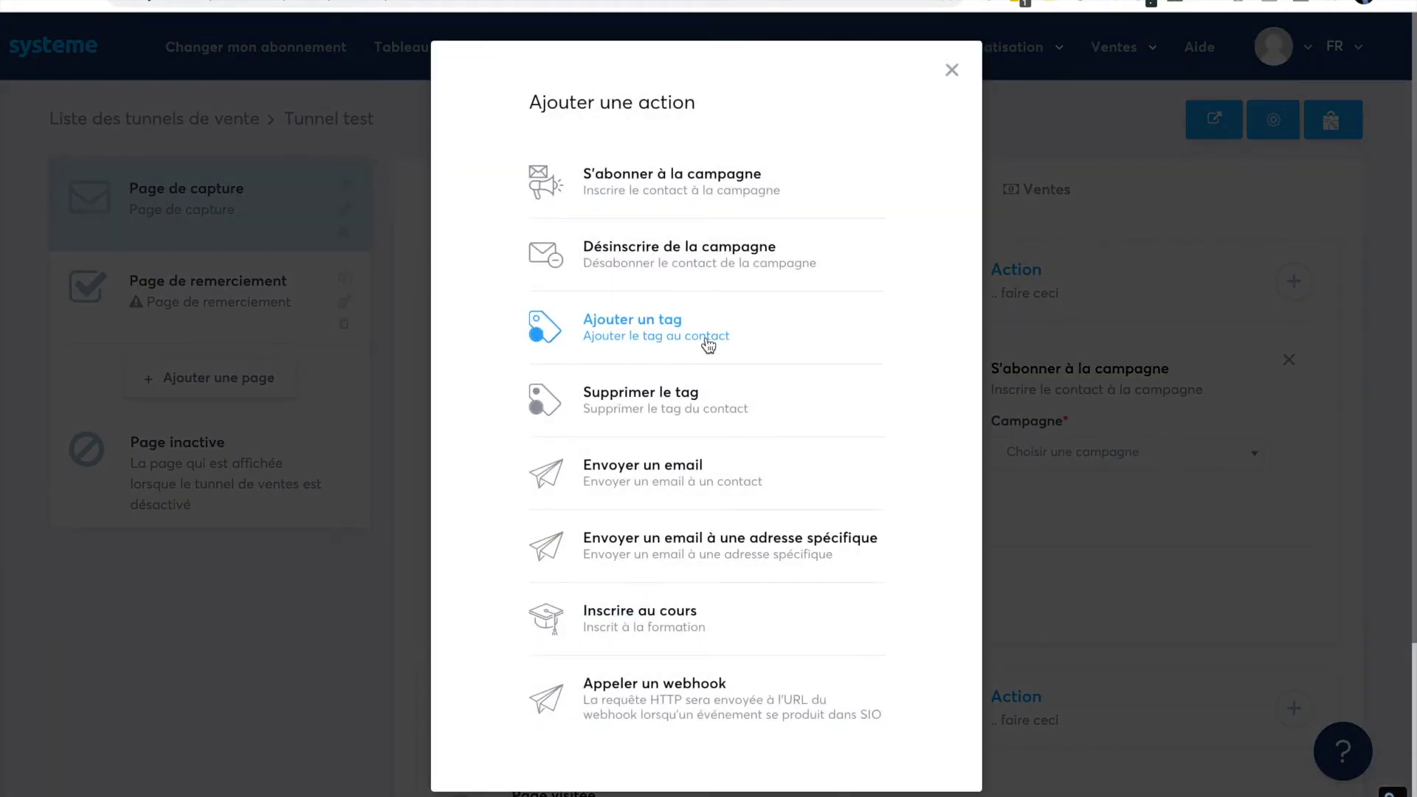
left_click(707, 344)
left_click(1084, 458)
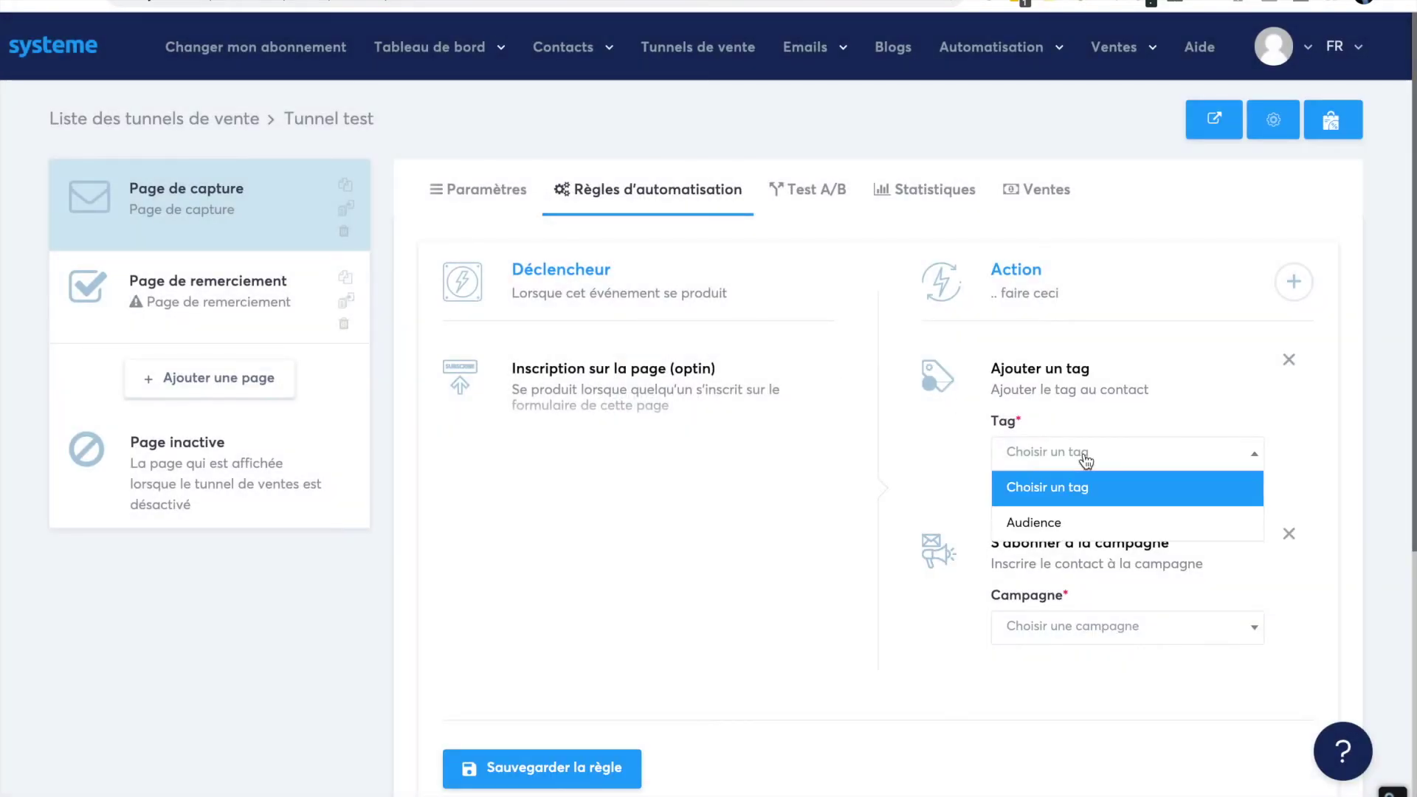
left_click(1064, 523)
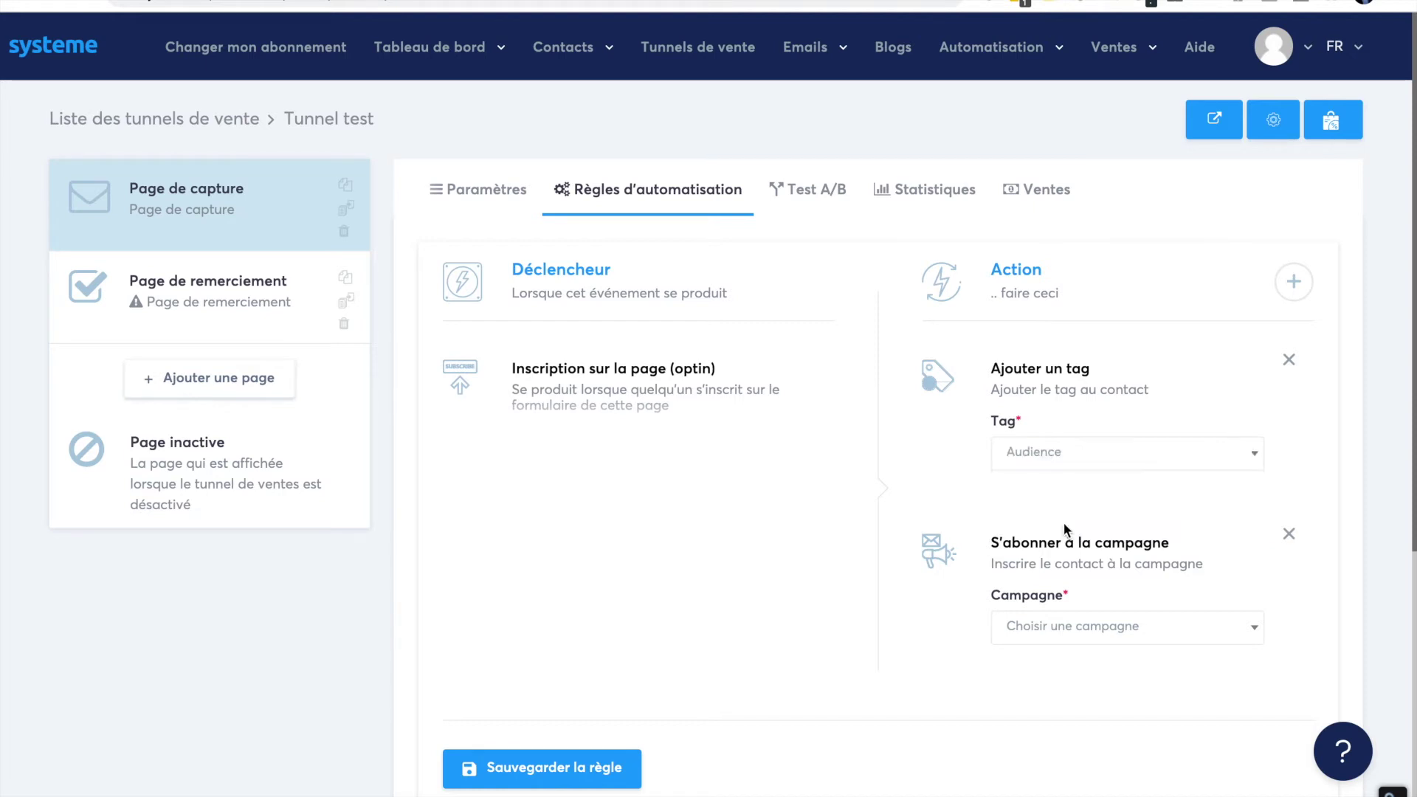
left_click(1081, 626)
left_click(1082, 697)
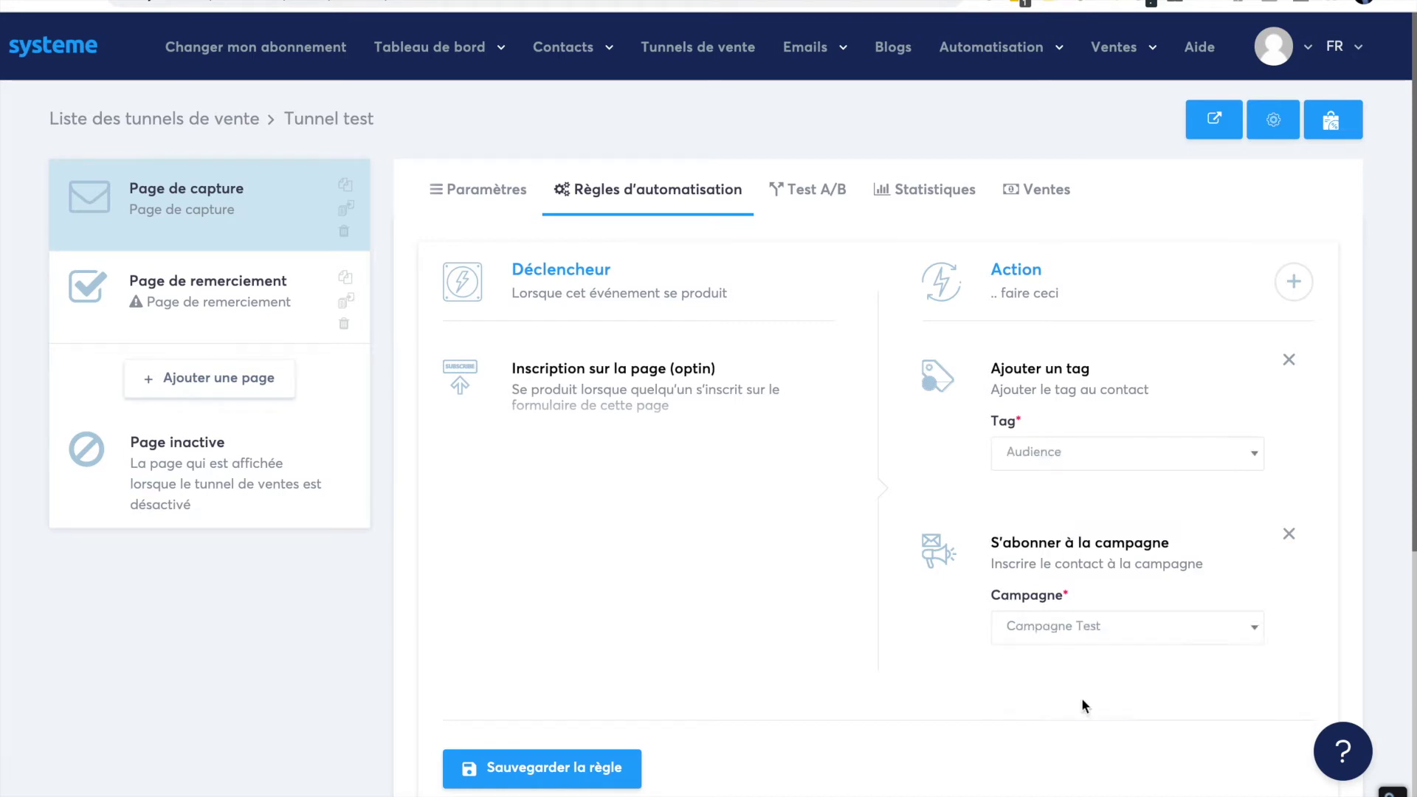
left_click(566, 775)
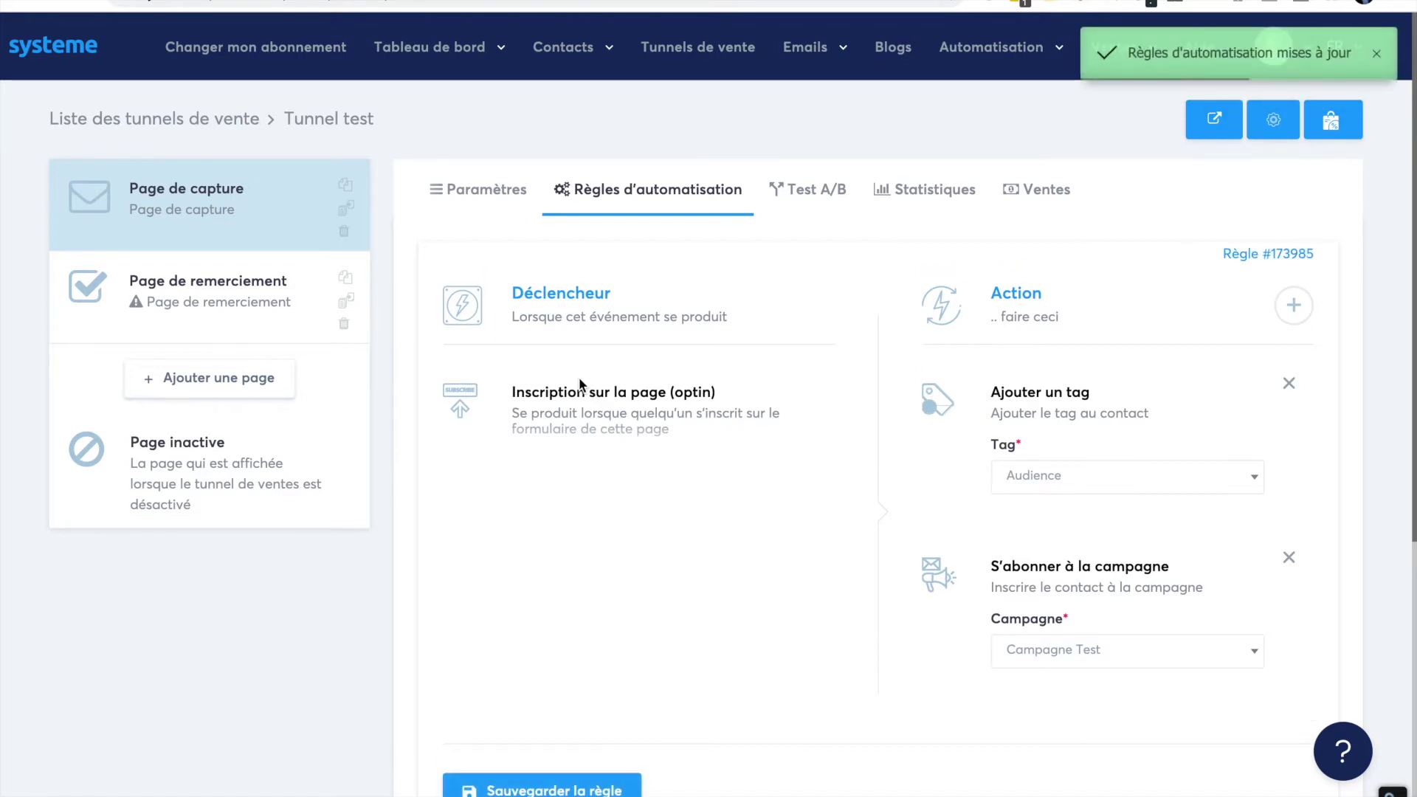
left_click(793, 190)
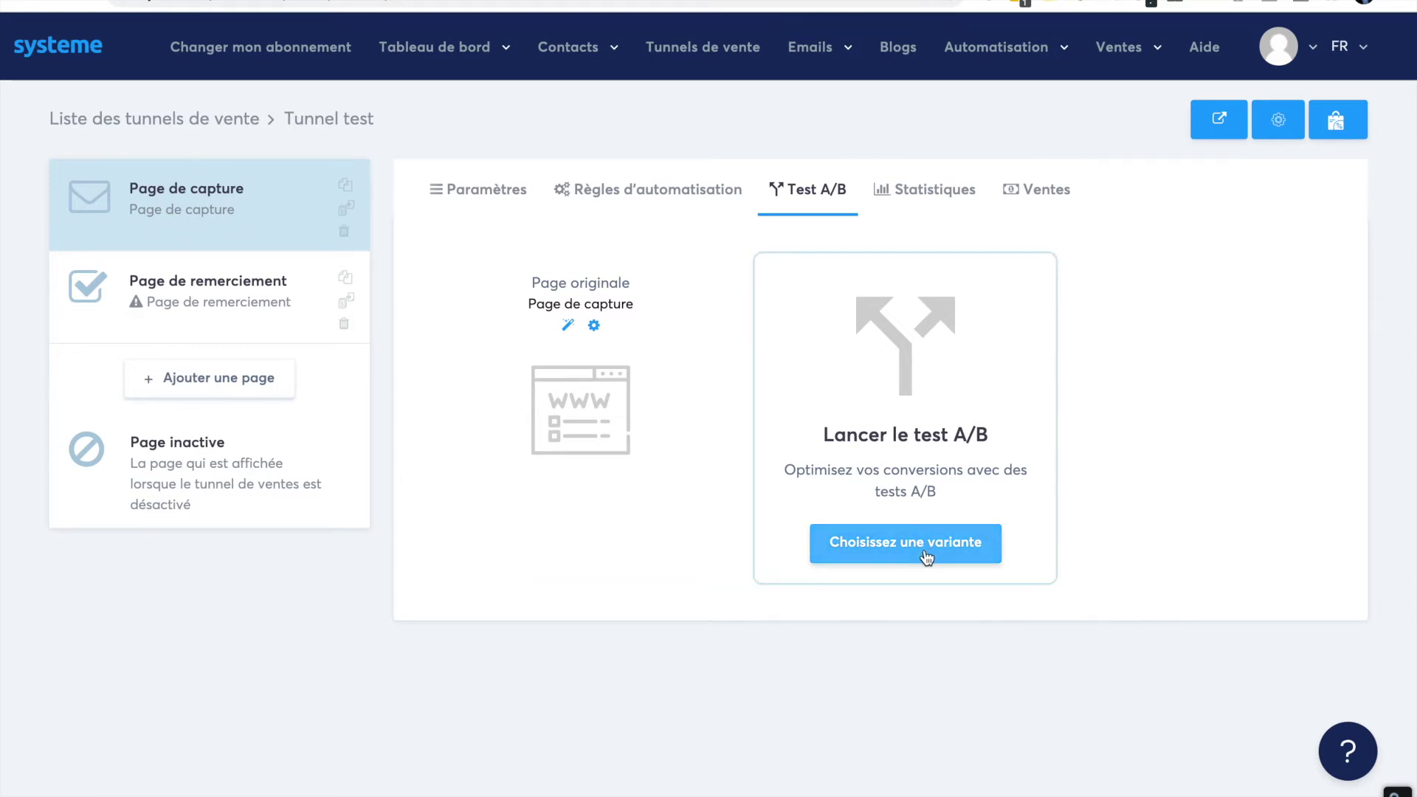
- Review the funnel's all-zero statistics and empty sales list, then return to the capture page settings
left_click(932, 201)
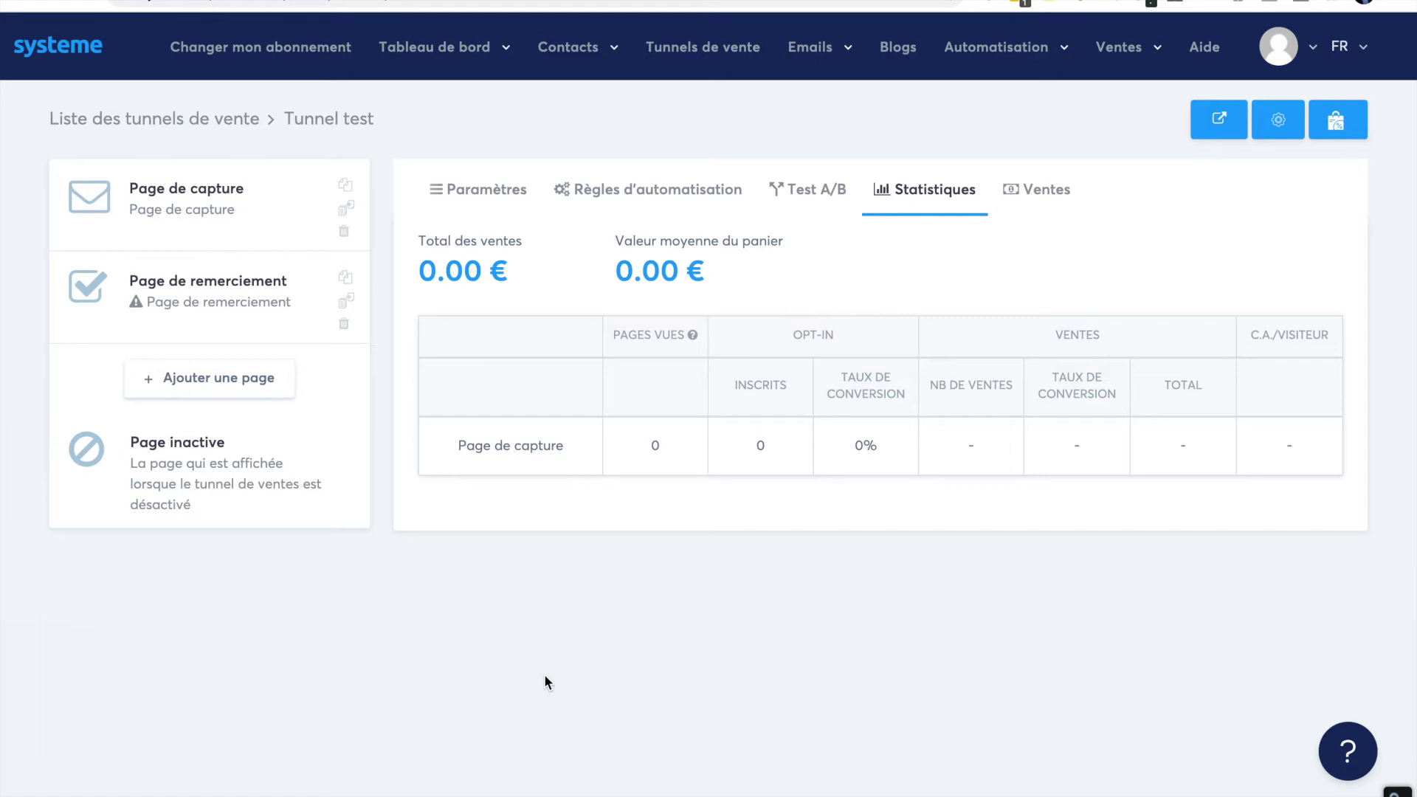
left_click(1049, 206)
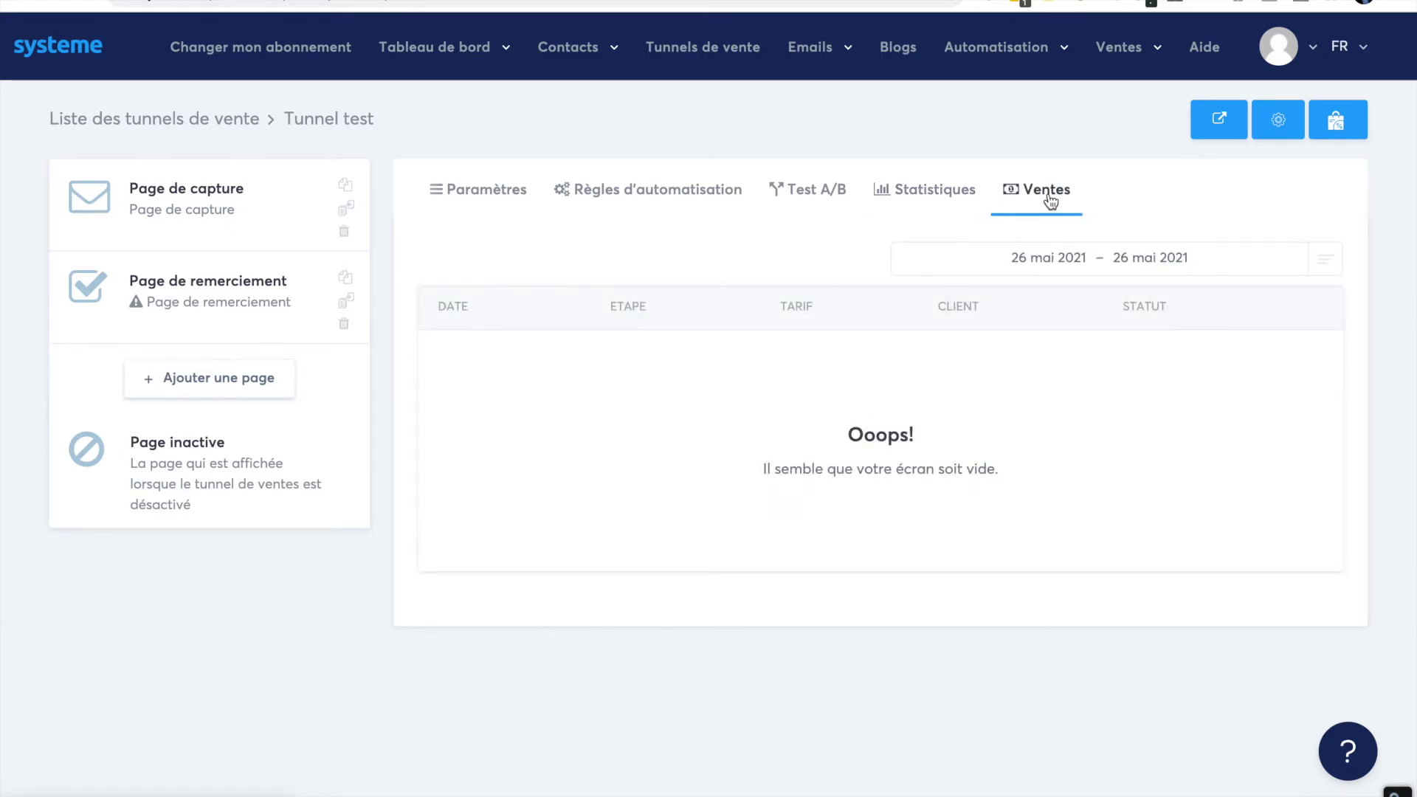
left_click(478, 189)
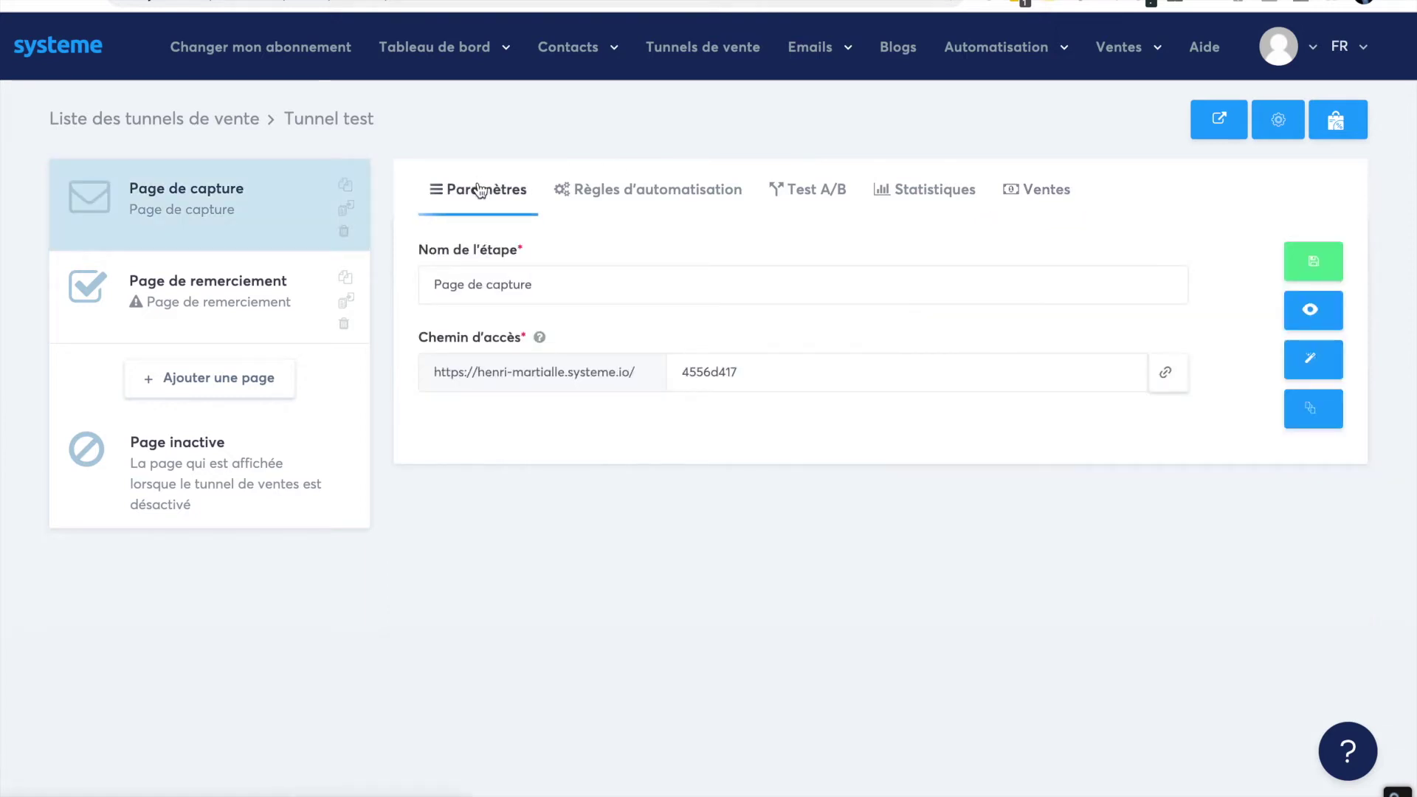
- Set the capture page's access path to 'pc', save the step, and preview the live page
left_click_drag(678, 372, 781, 372)
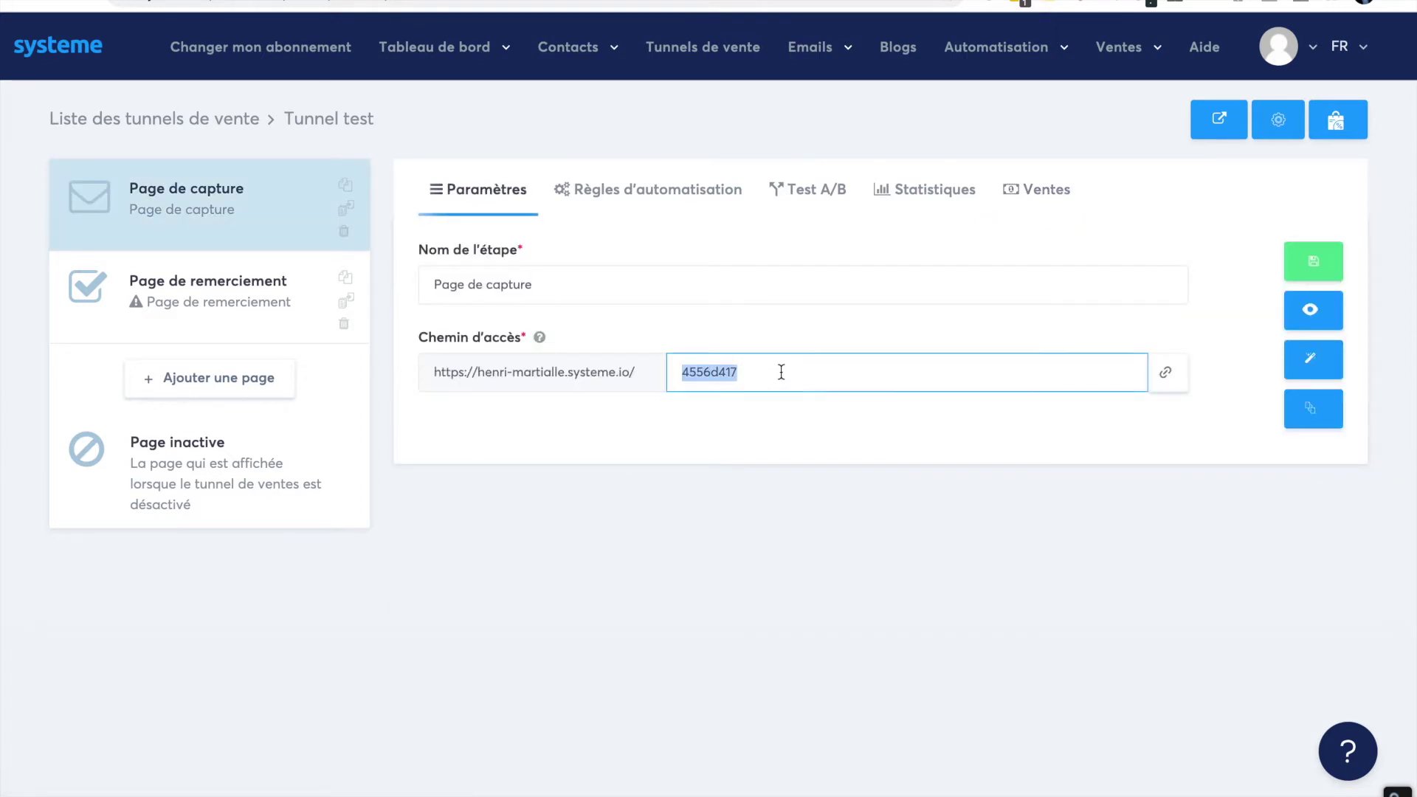
type("pc")
left_click(491, 549)
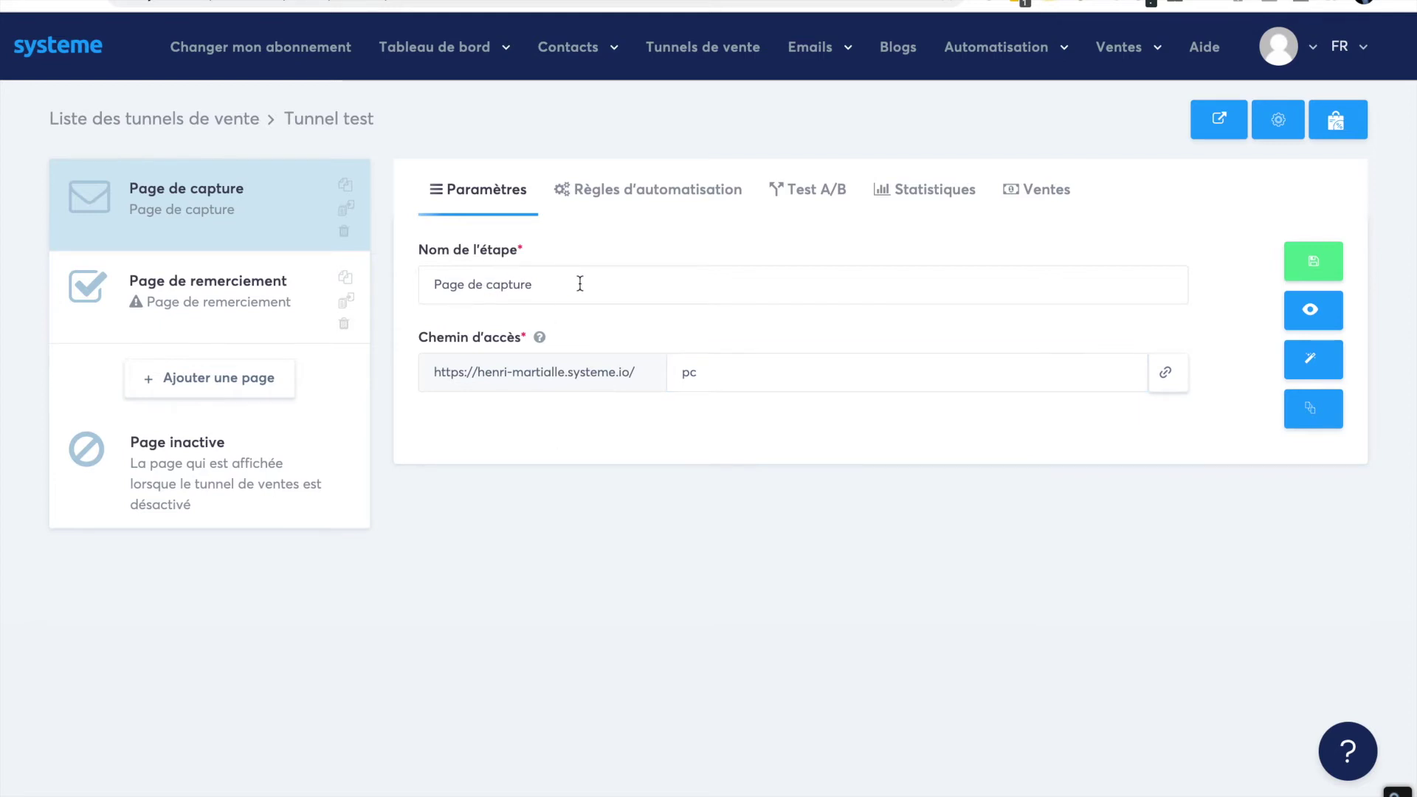
left_click(1311, 265)
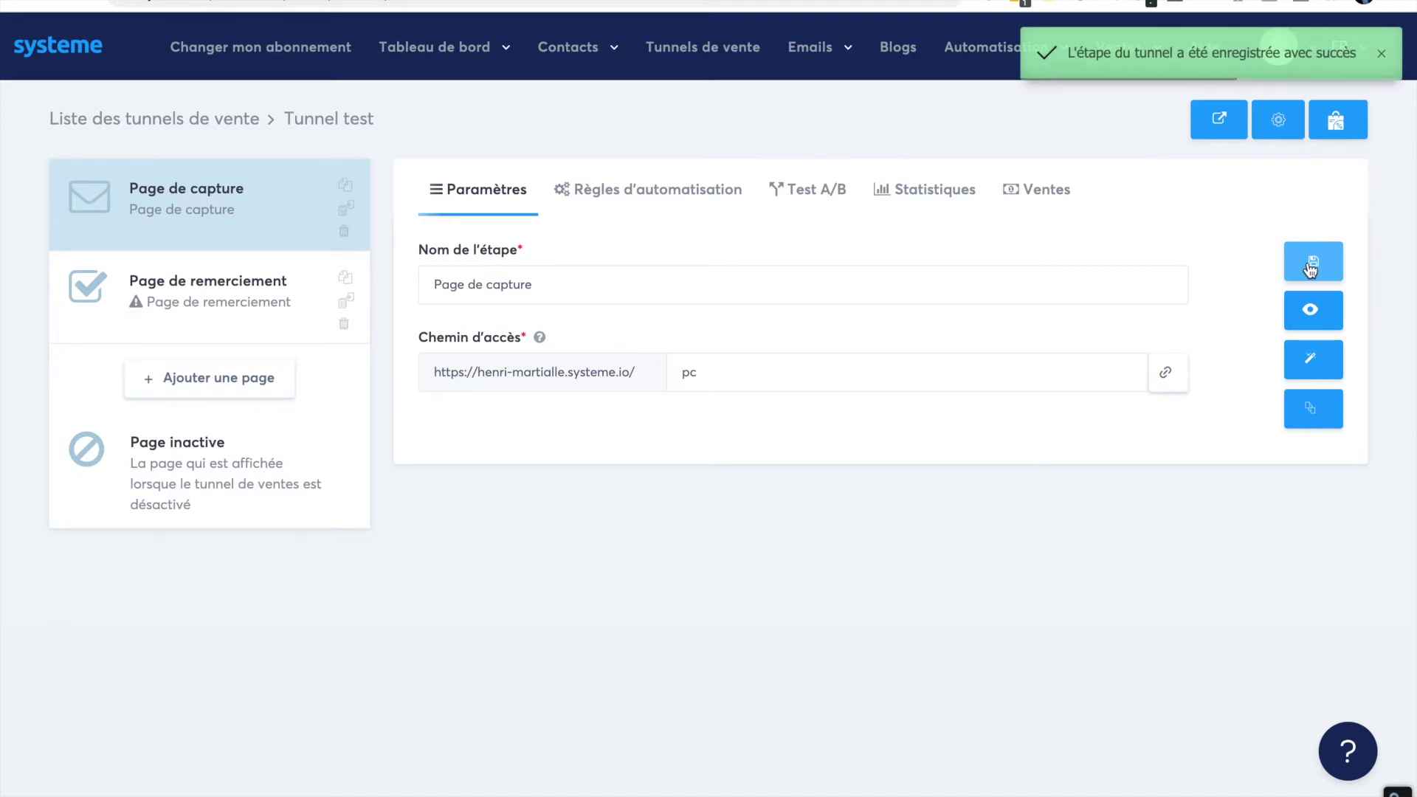
left_click(1308, 310)
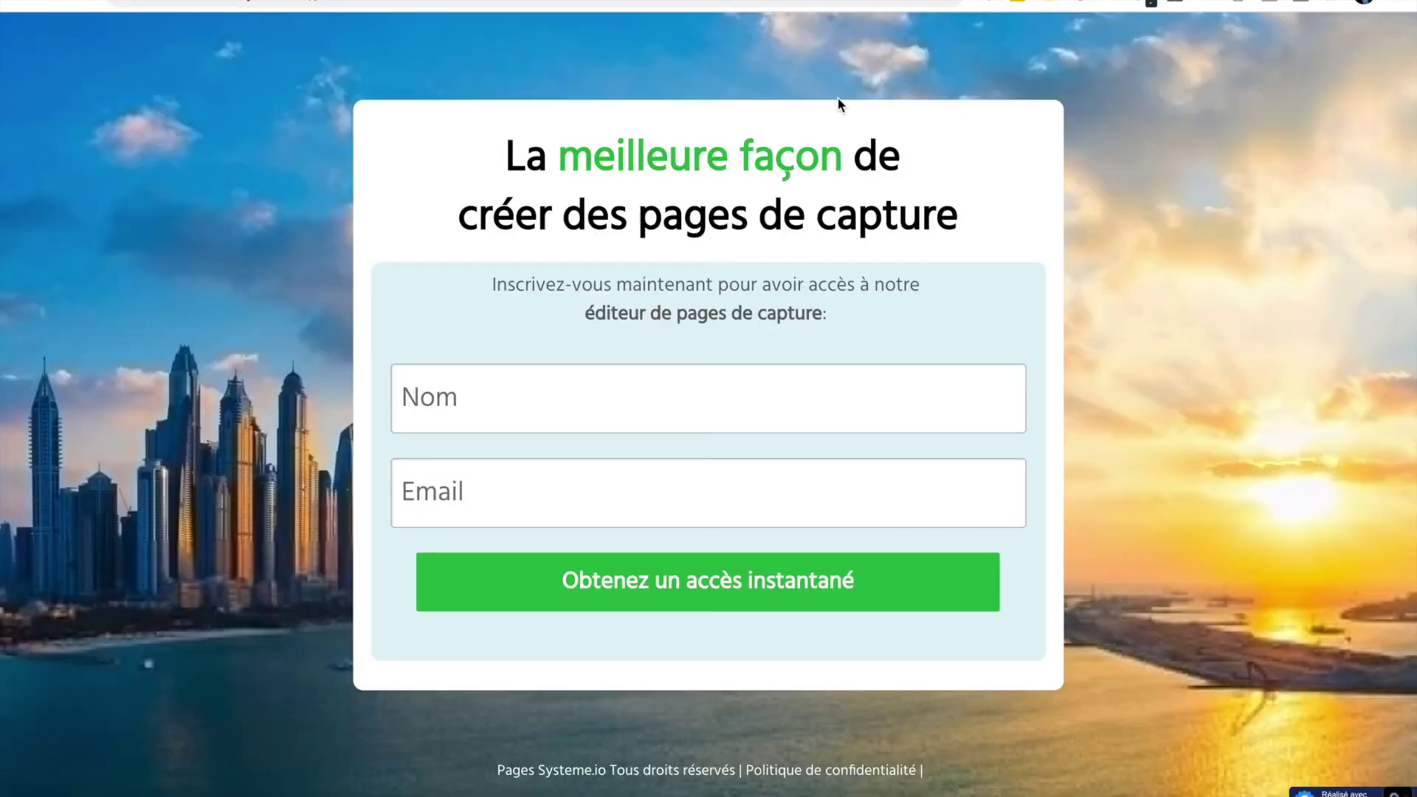
key("ctrl+w")
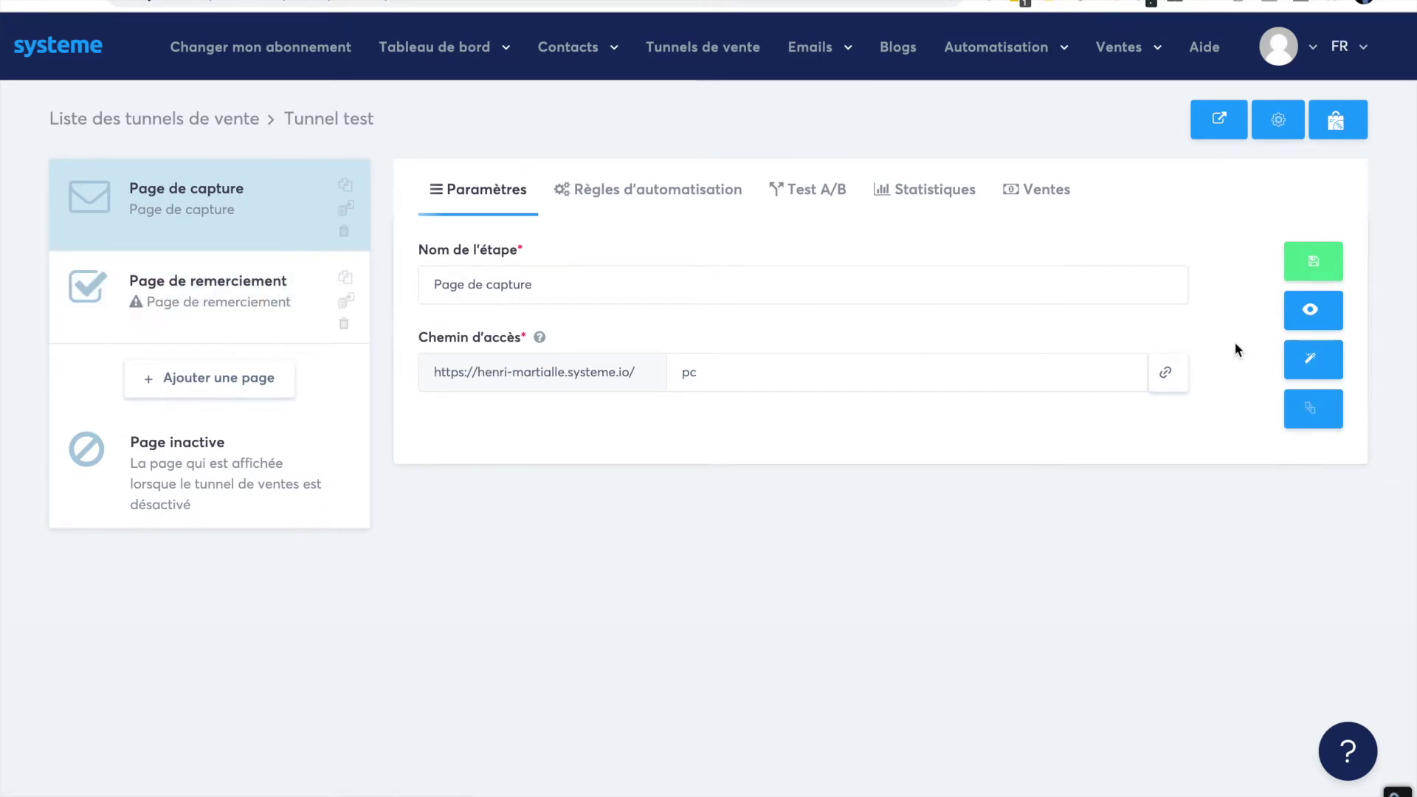
- Apply the first thank-you template to the Page de remerciement step
left_click(249, 291)
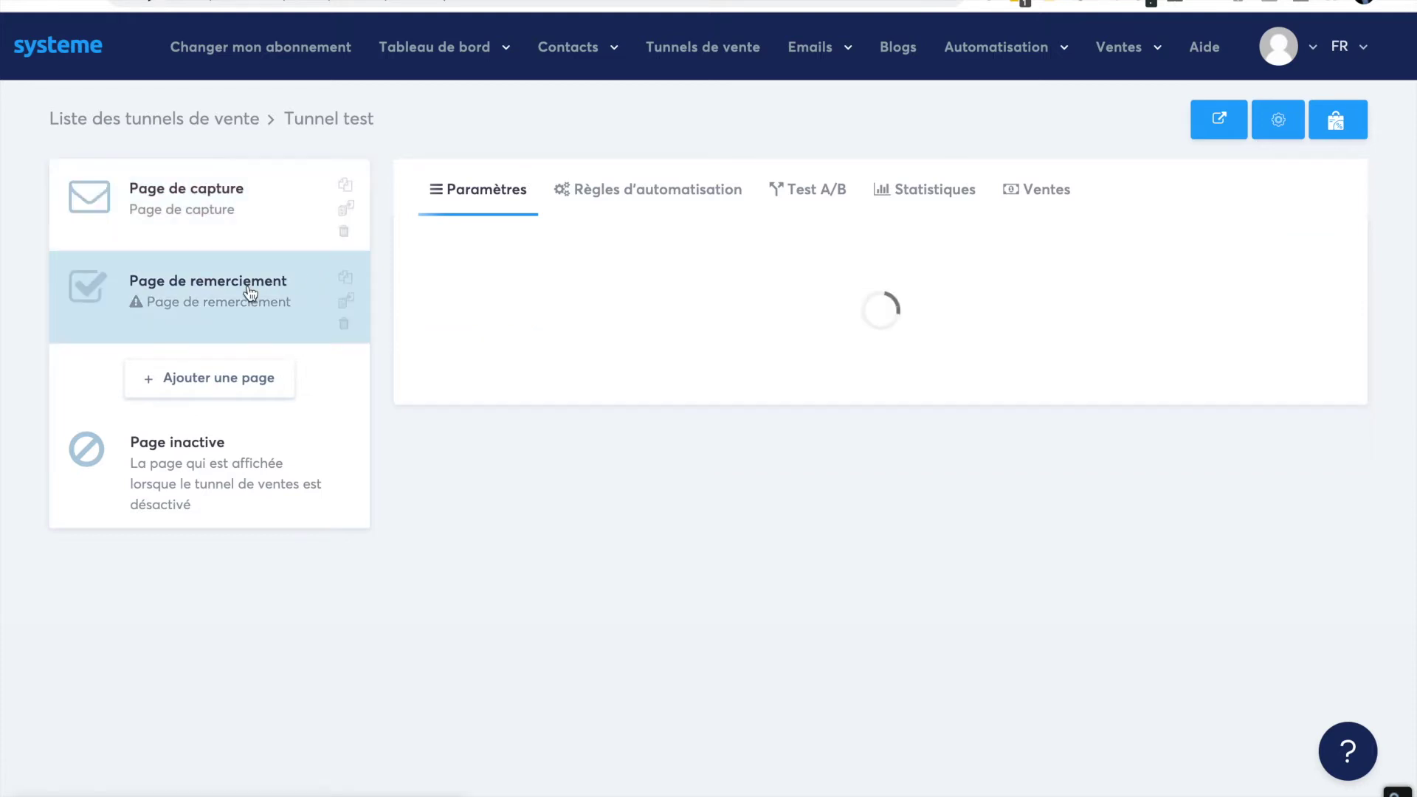
mouse_move(509, 379)
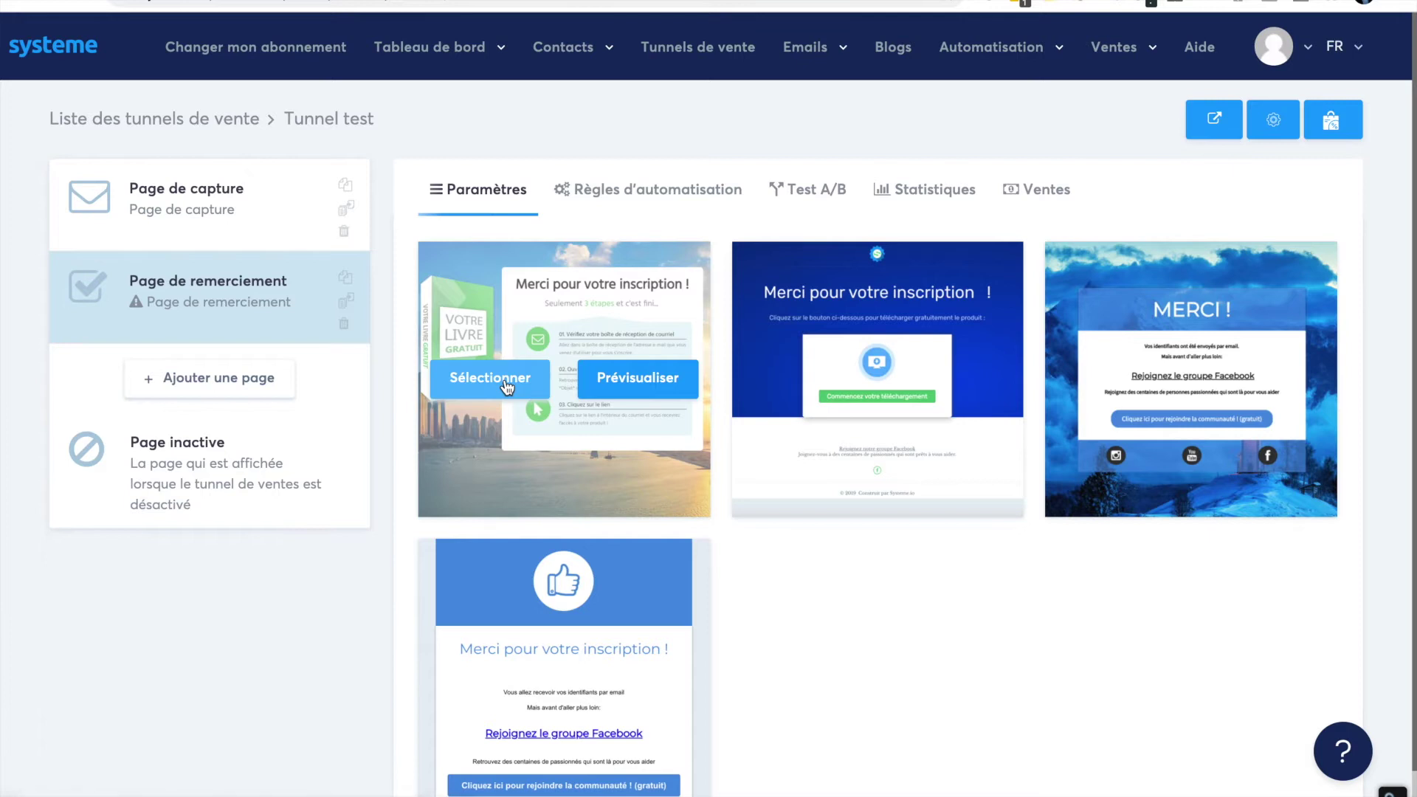
left_click(506, 387)
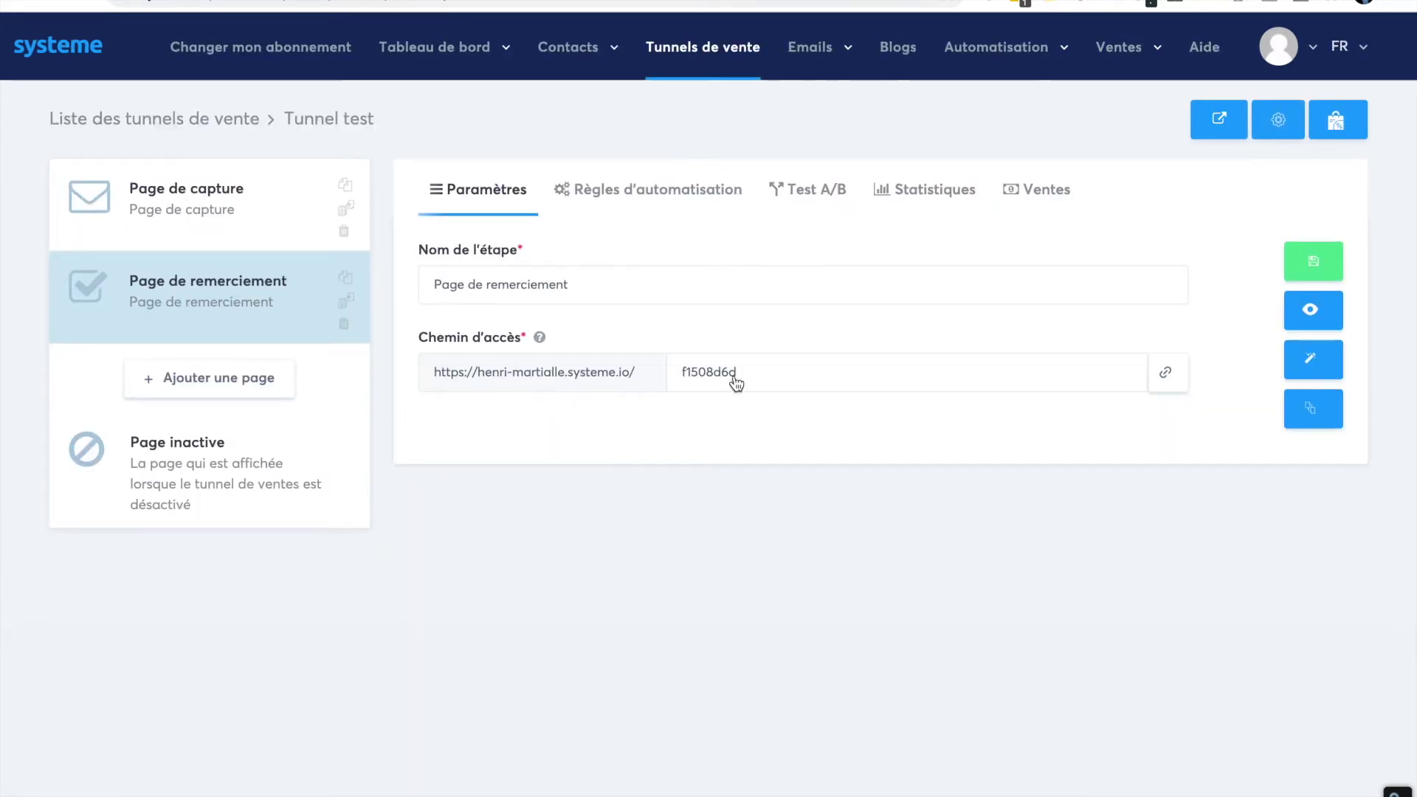
- Set the thank-you page's access path to 'pr', save it, and open the capture page in the editor
left_click_drag(682, 369, 823, 373)
type("pr")
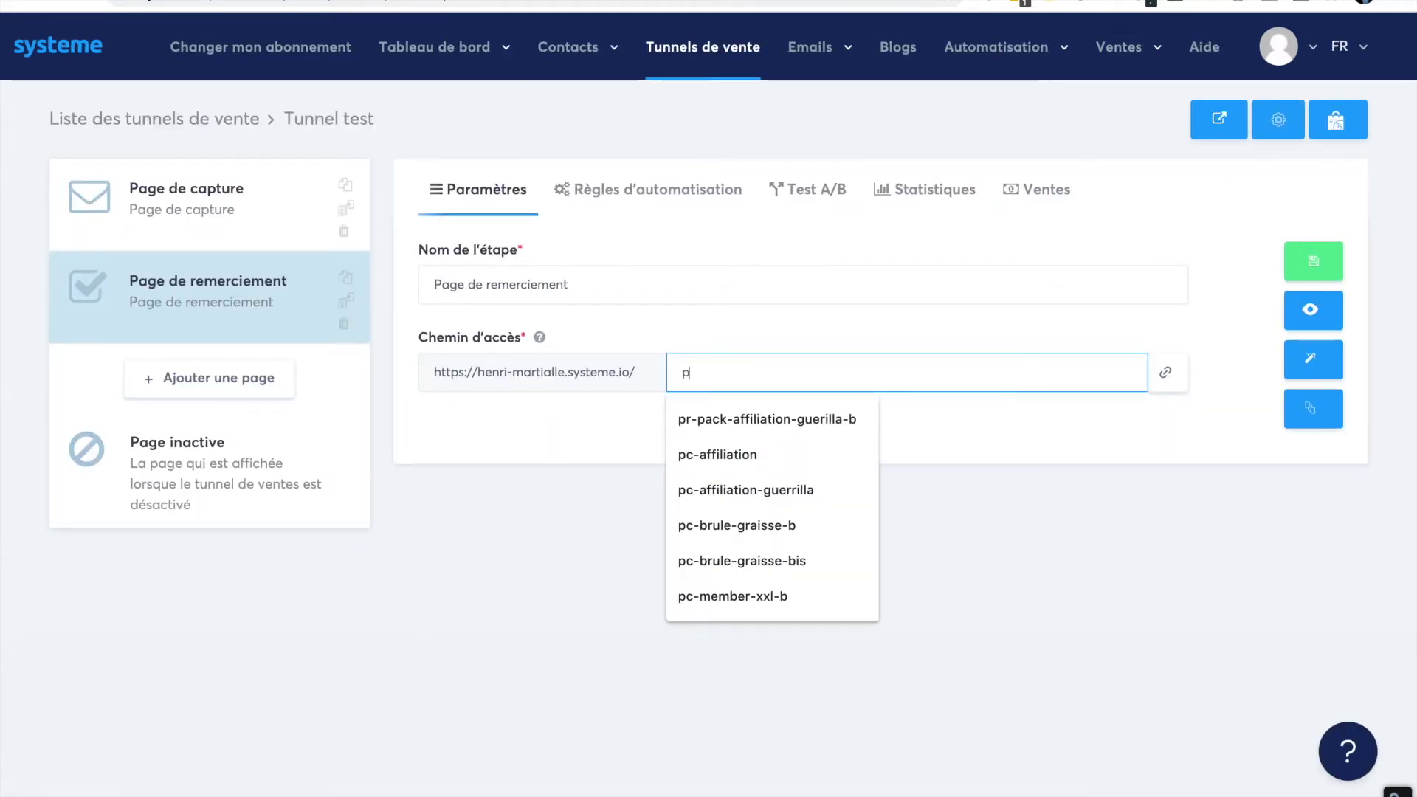
left_click(686, 590)
key("BackSpace")
key("BackSpace")
key("BackSpace")
key("BackSpace")
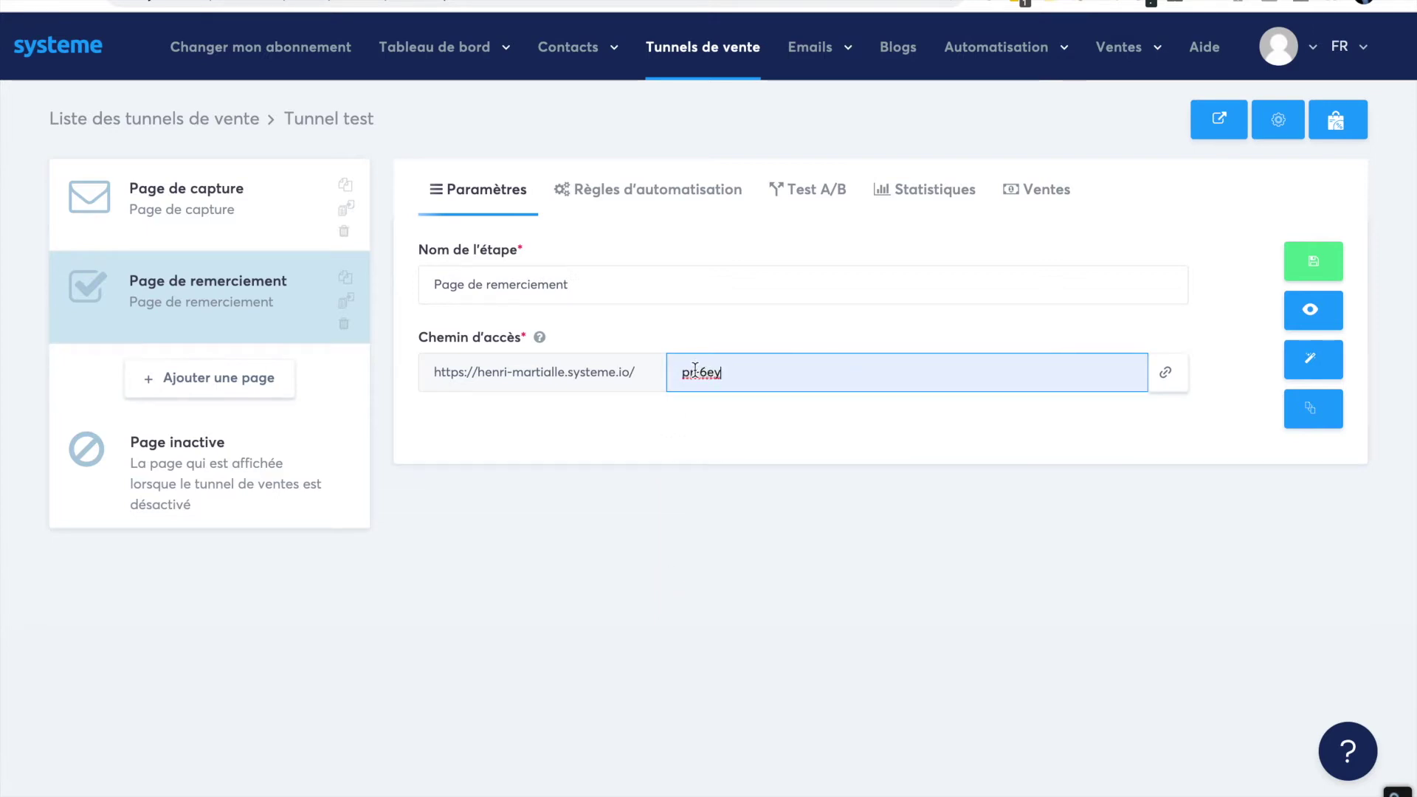
left_click(491, 503)
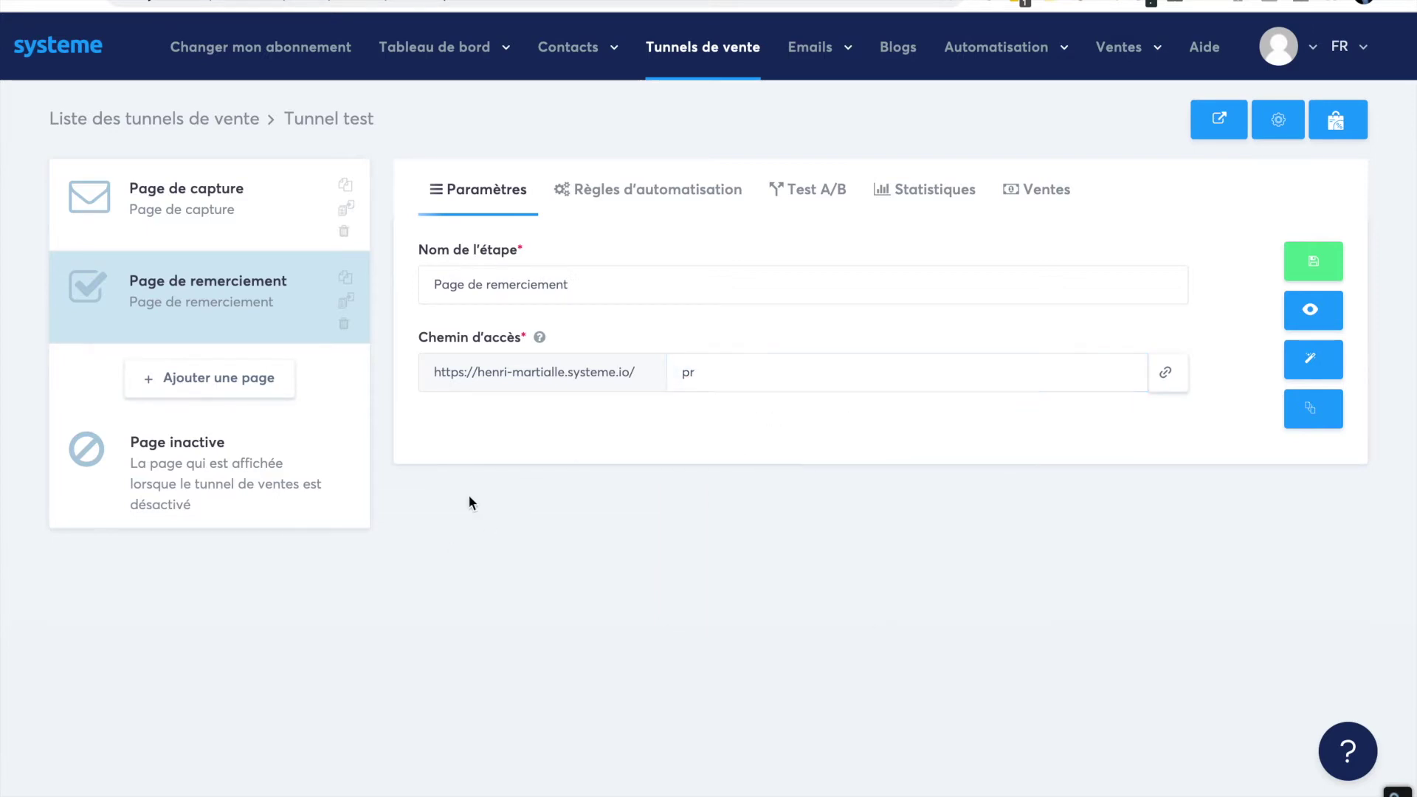
left_click(1315, 261)
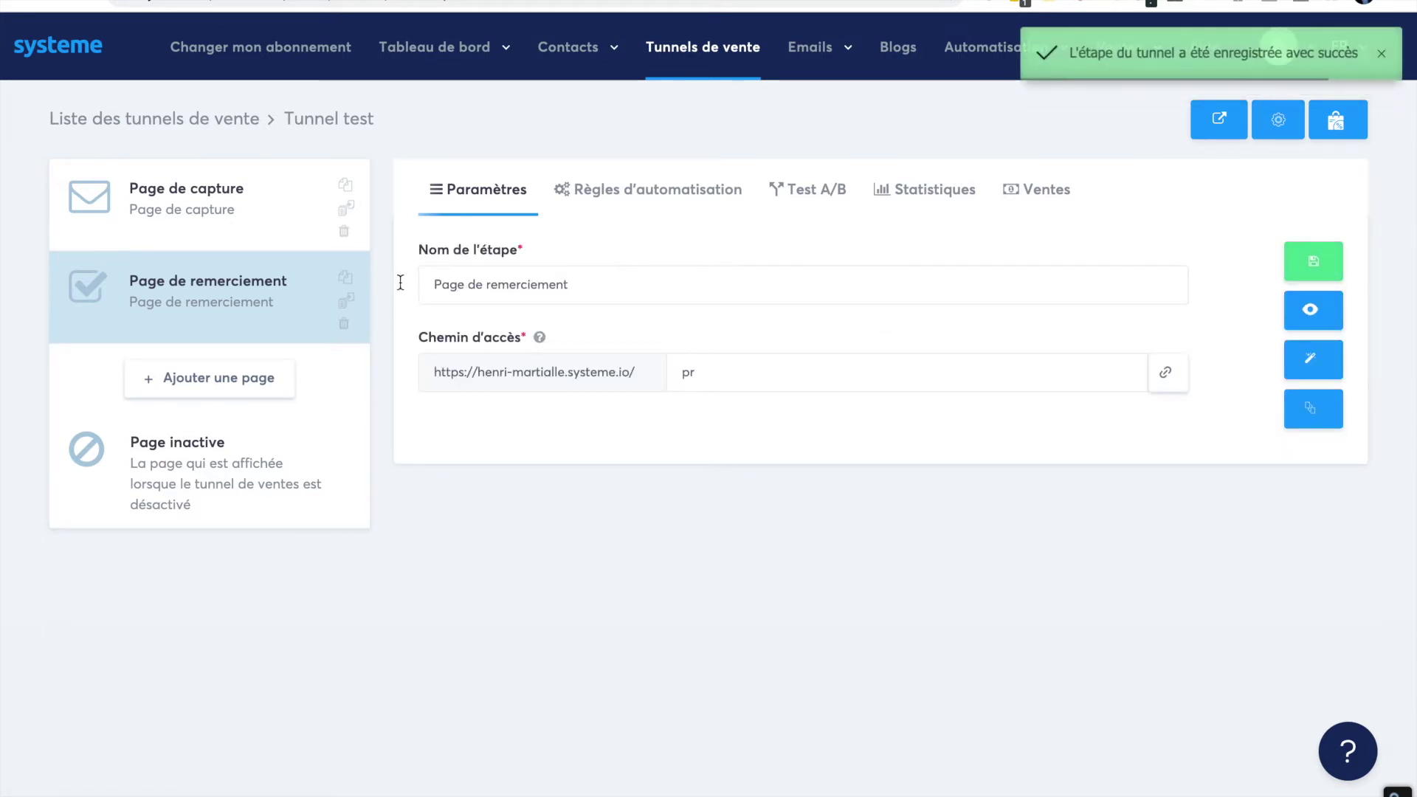
left_click(211, 216)
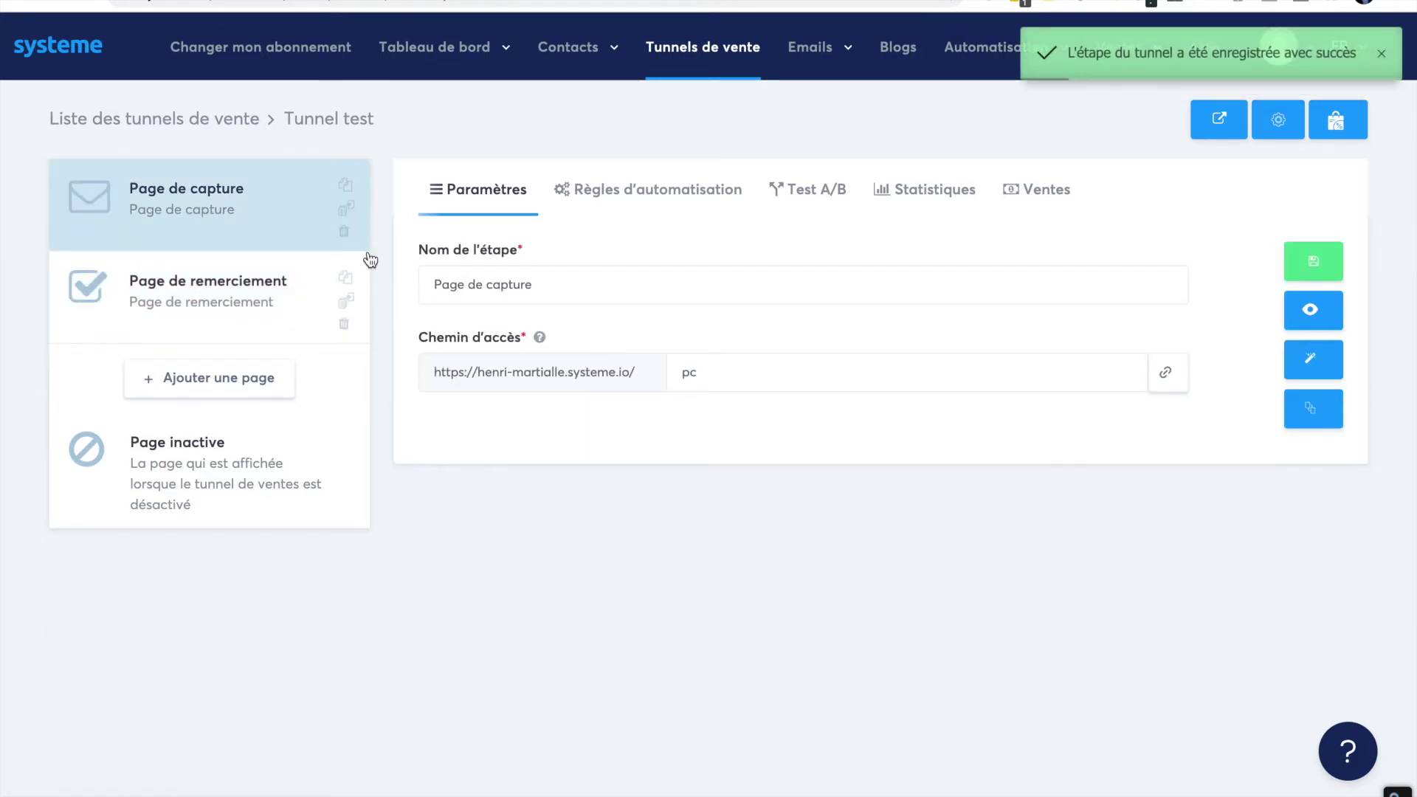
left_click(1305, 371)
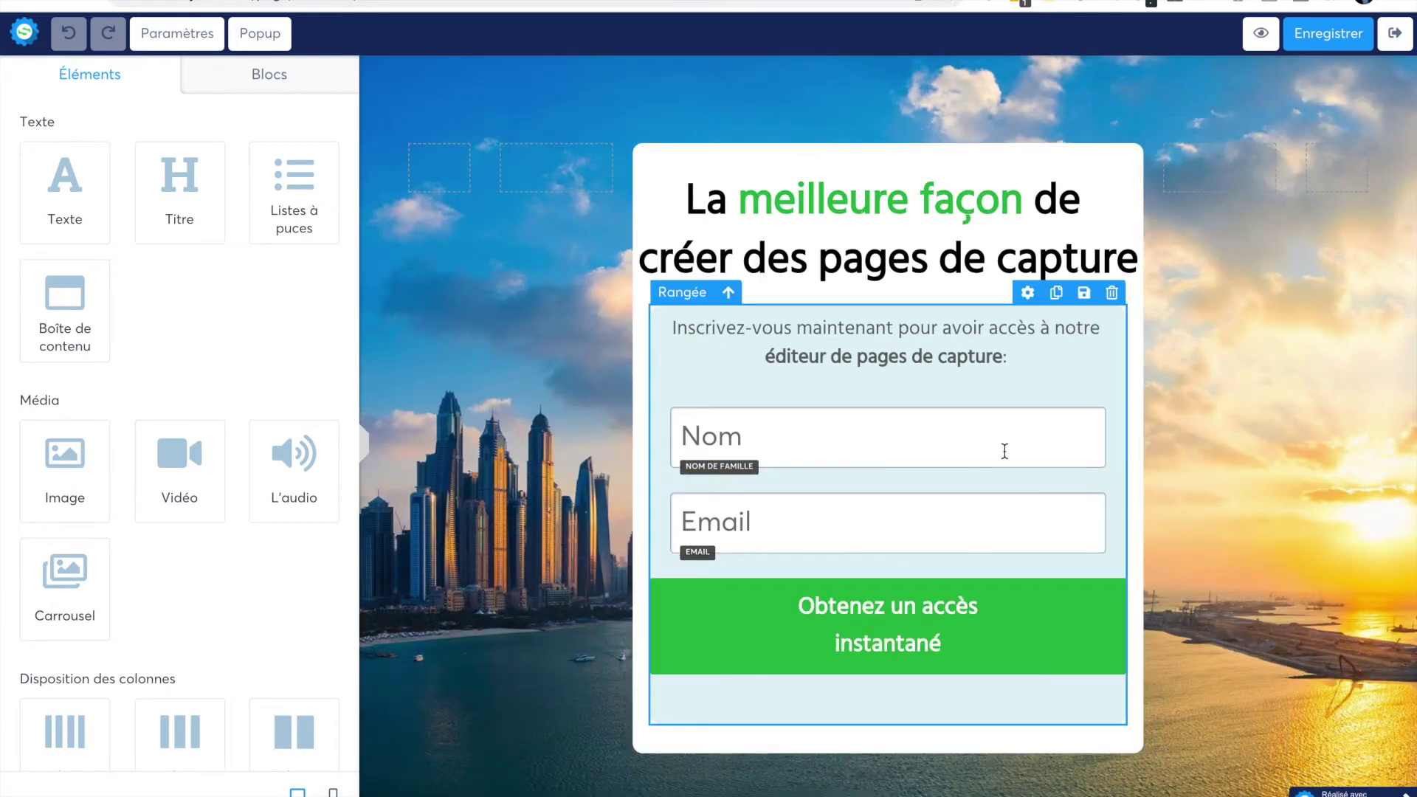
- Delete the Nom field from the capture form, then select the remaining Email field
left_click(1092, 394)
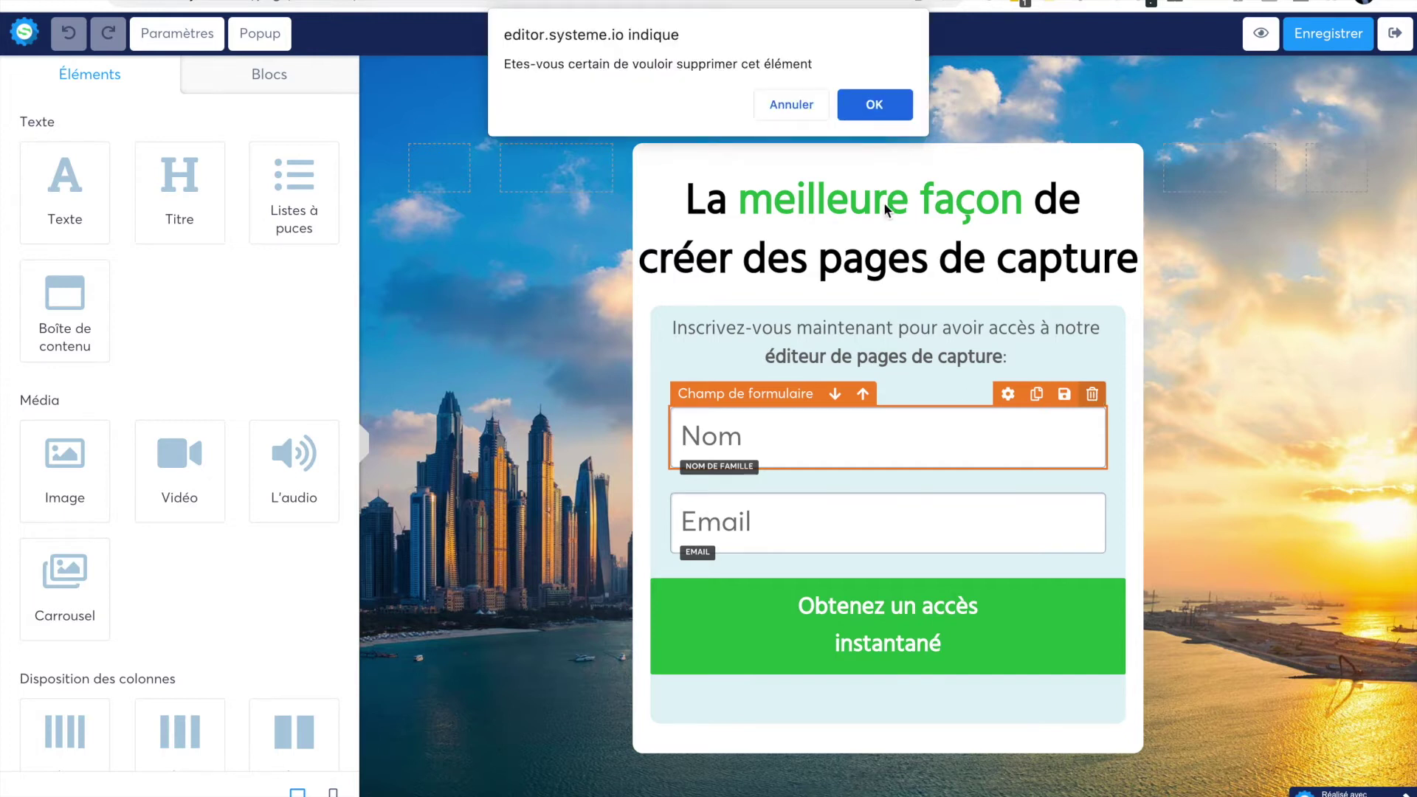
left_click(871, 106)
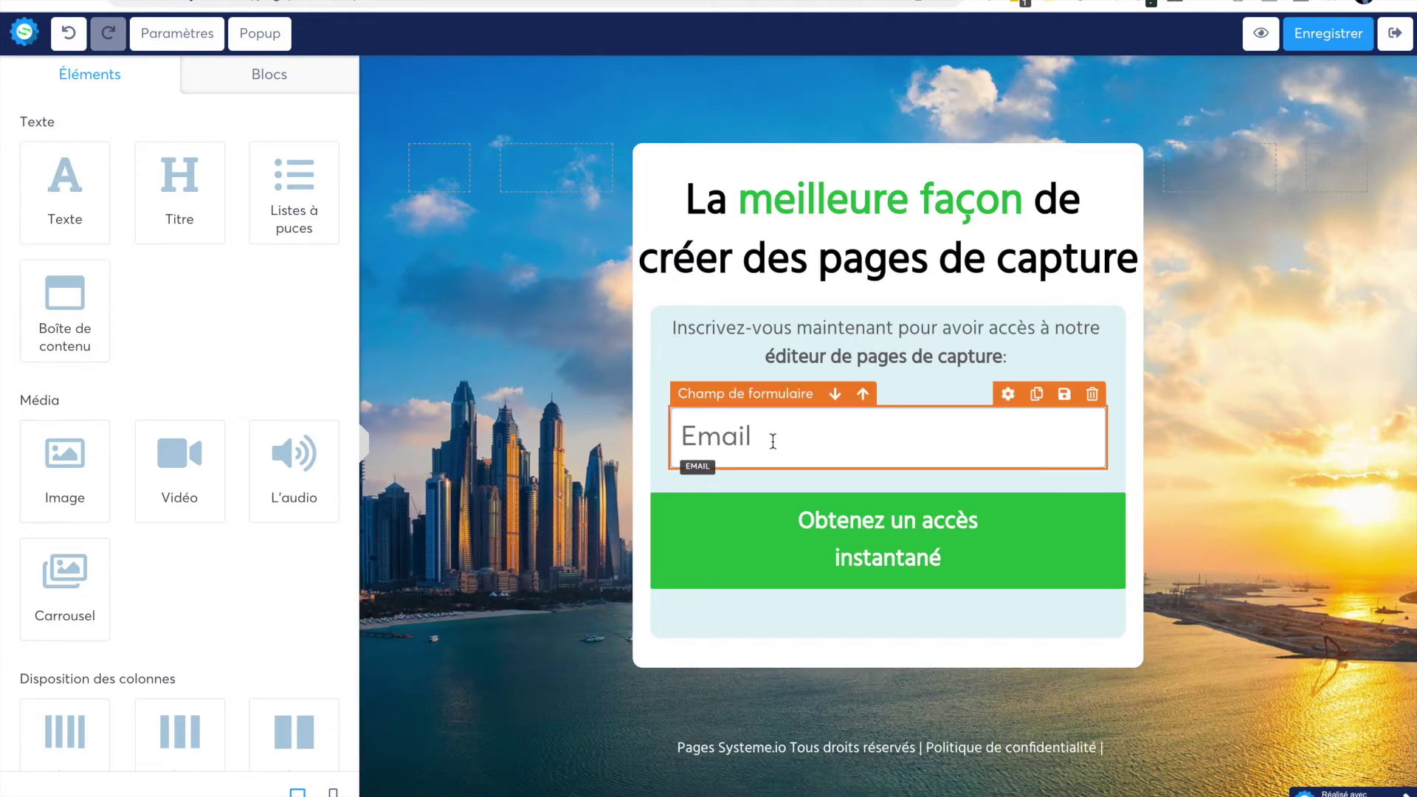
left_click(771, 441)
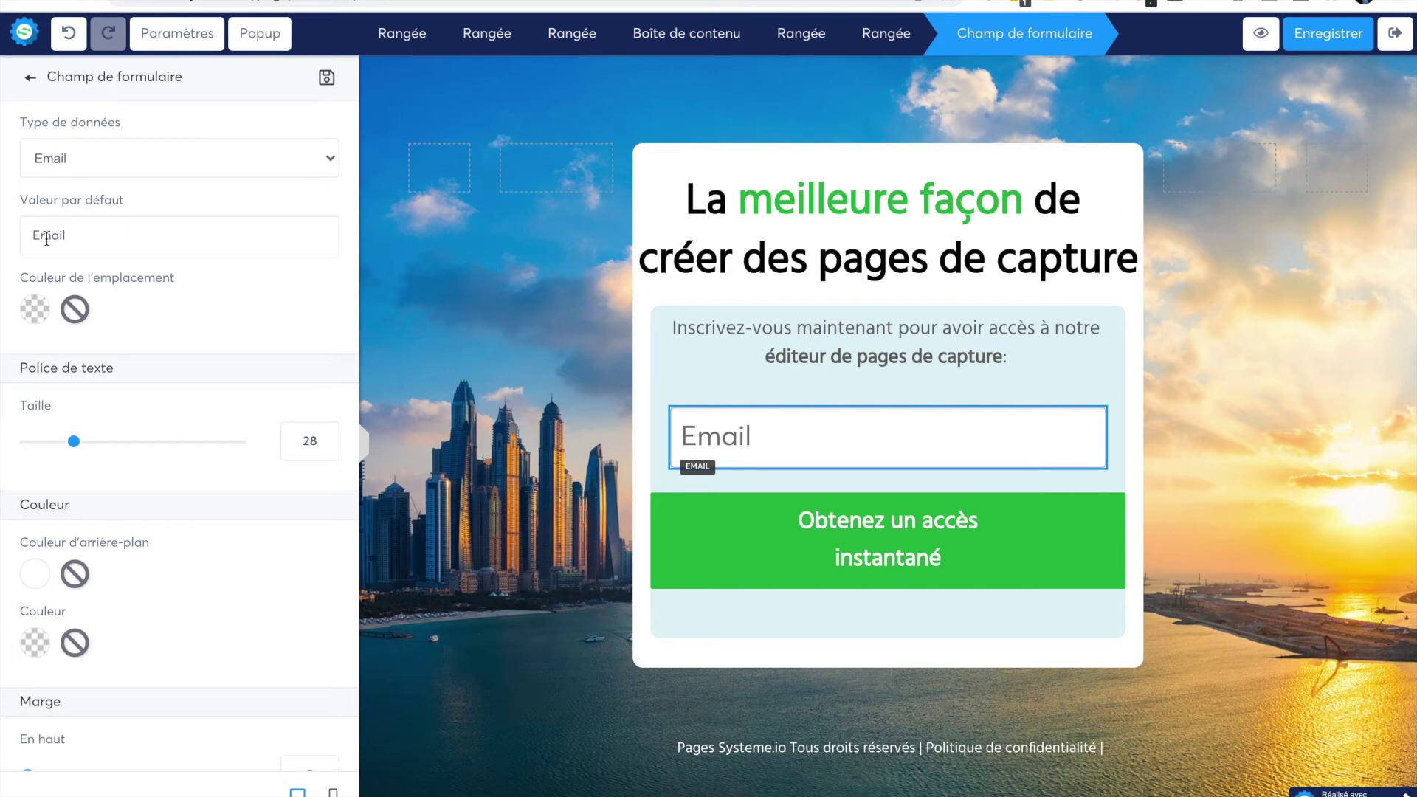
type("vklejkerg")
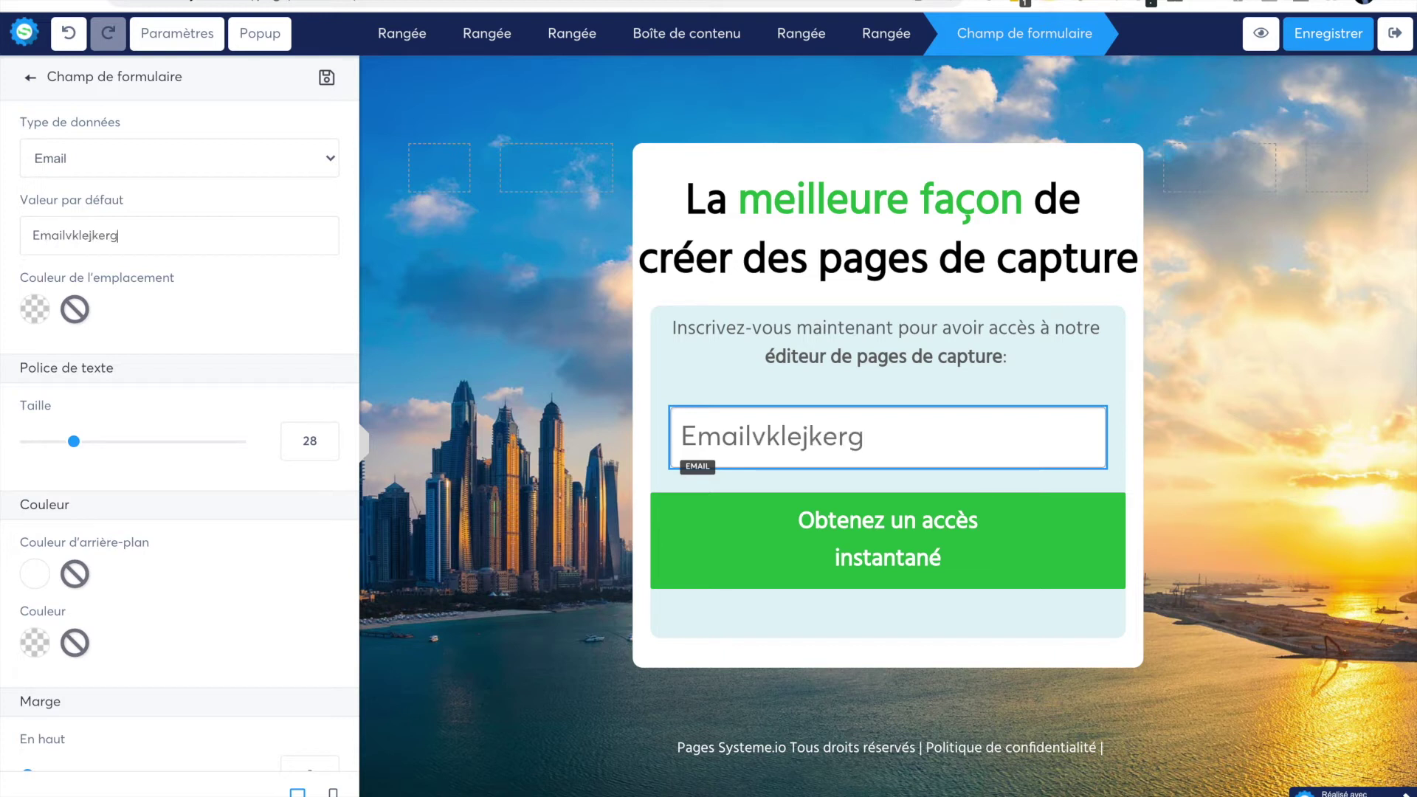
key("BackSpace")
key("BackSpace")
key("BackSpace")
key("BackSpace")
key("BackSpace")
key("BackSpace")
key("BackSpace")
key("BackSpace")
key("BackSpace")
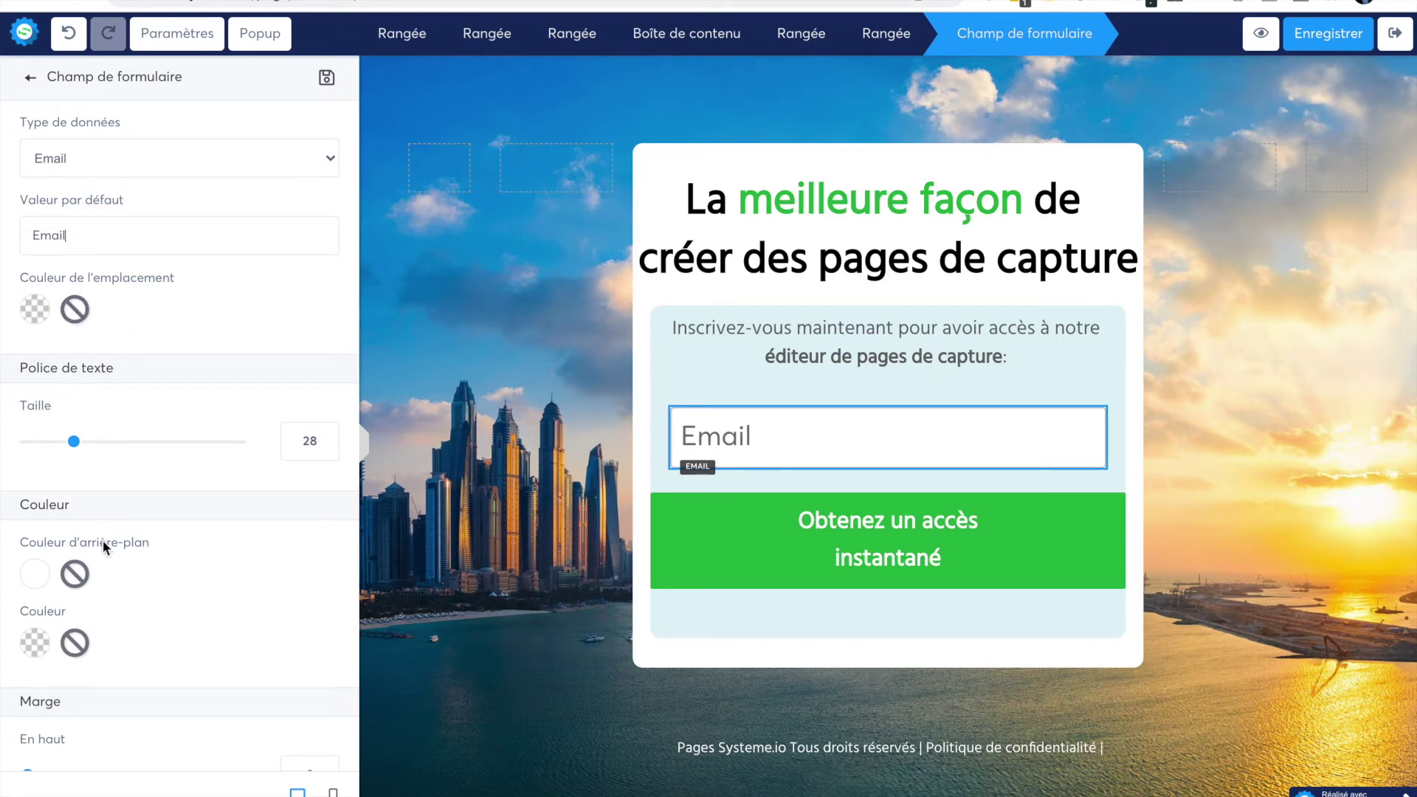
scroll(89, 619, "down", 15)
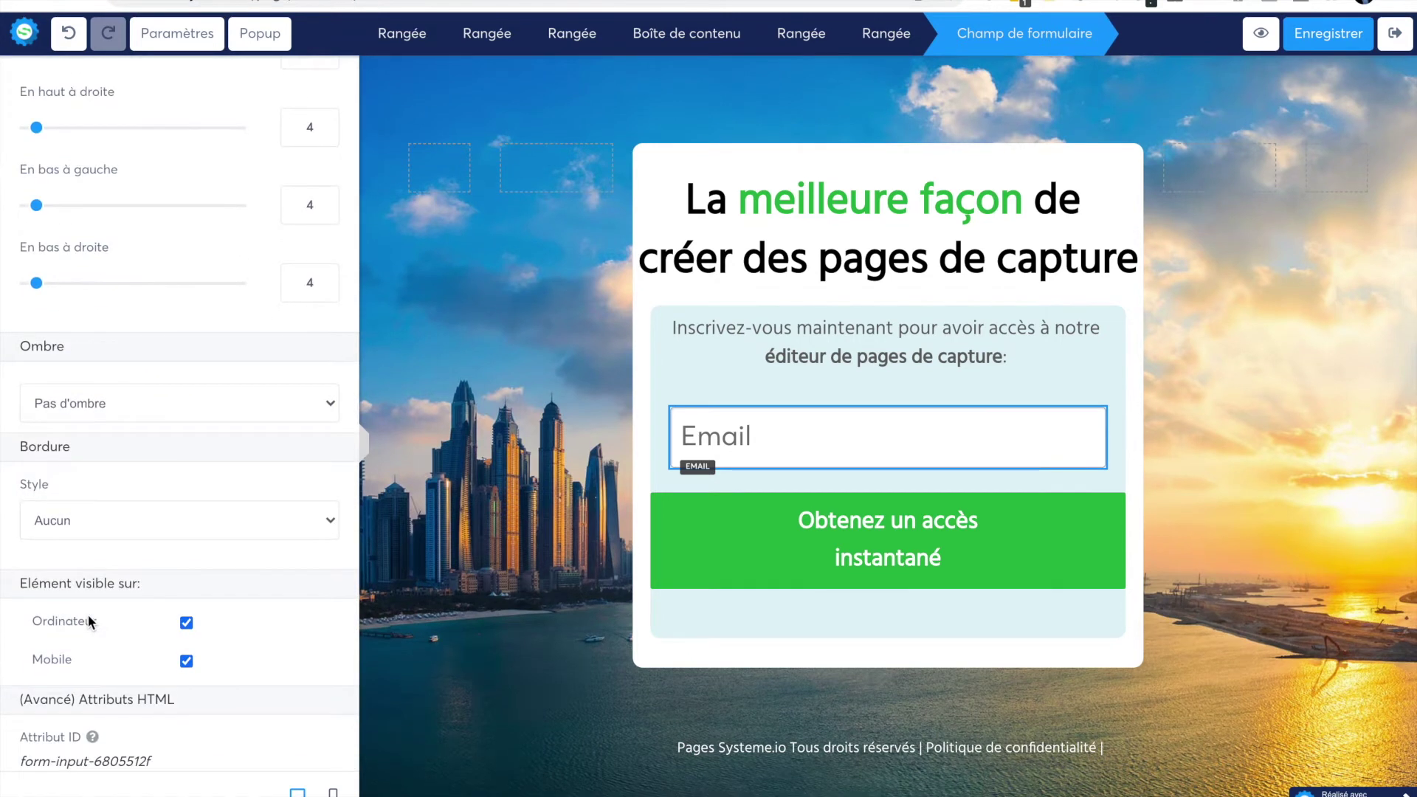
scroll(89, 619, "up", 9)
scroll(87, 622, "up", 5)
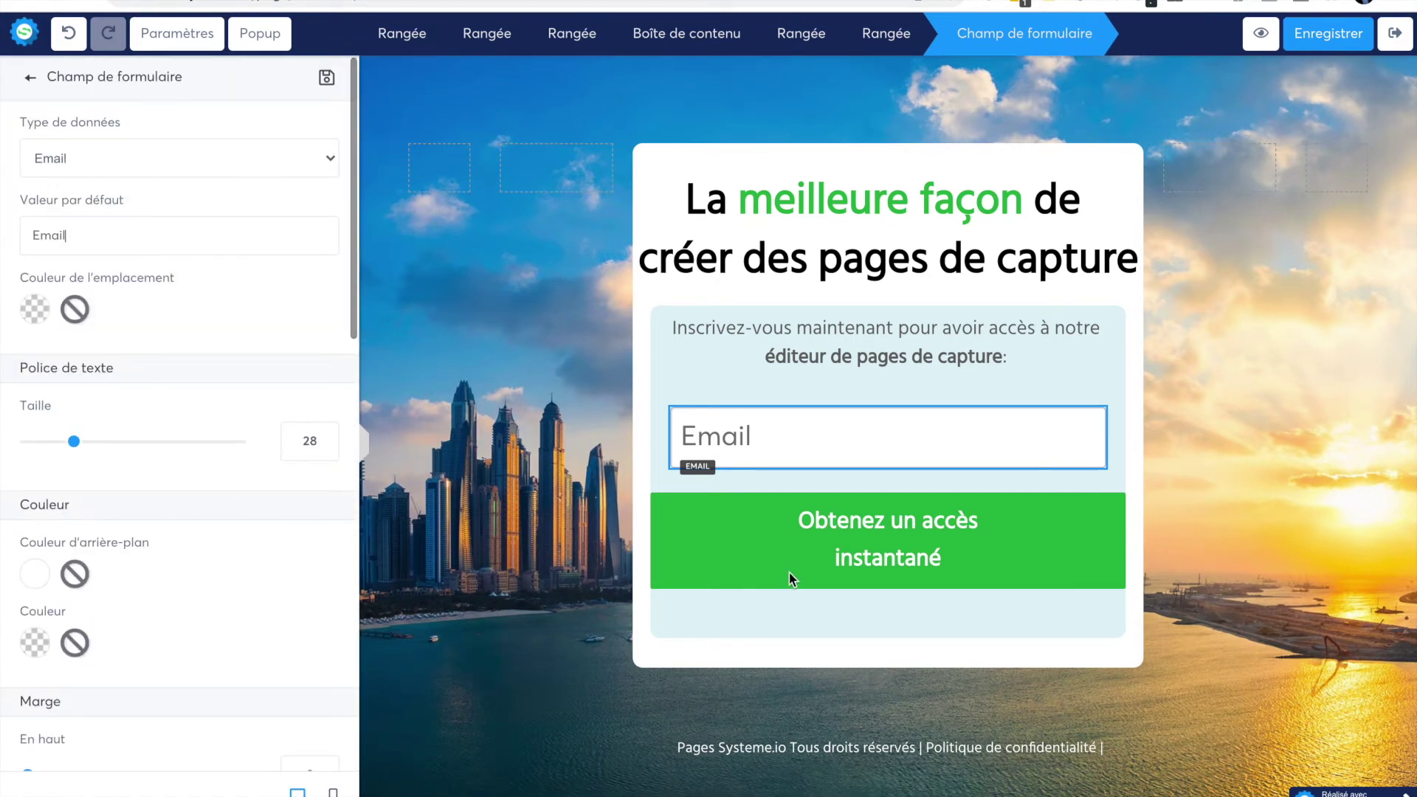
left_click(1186, 527)
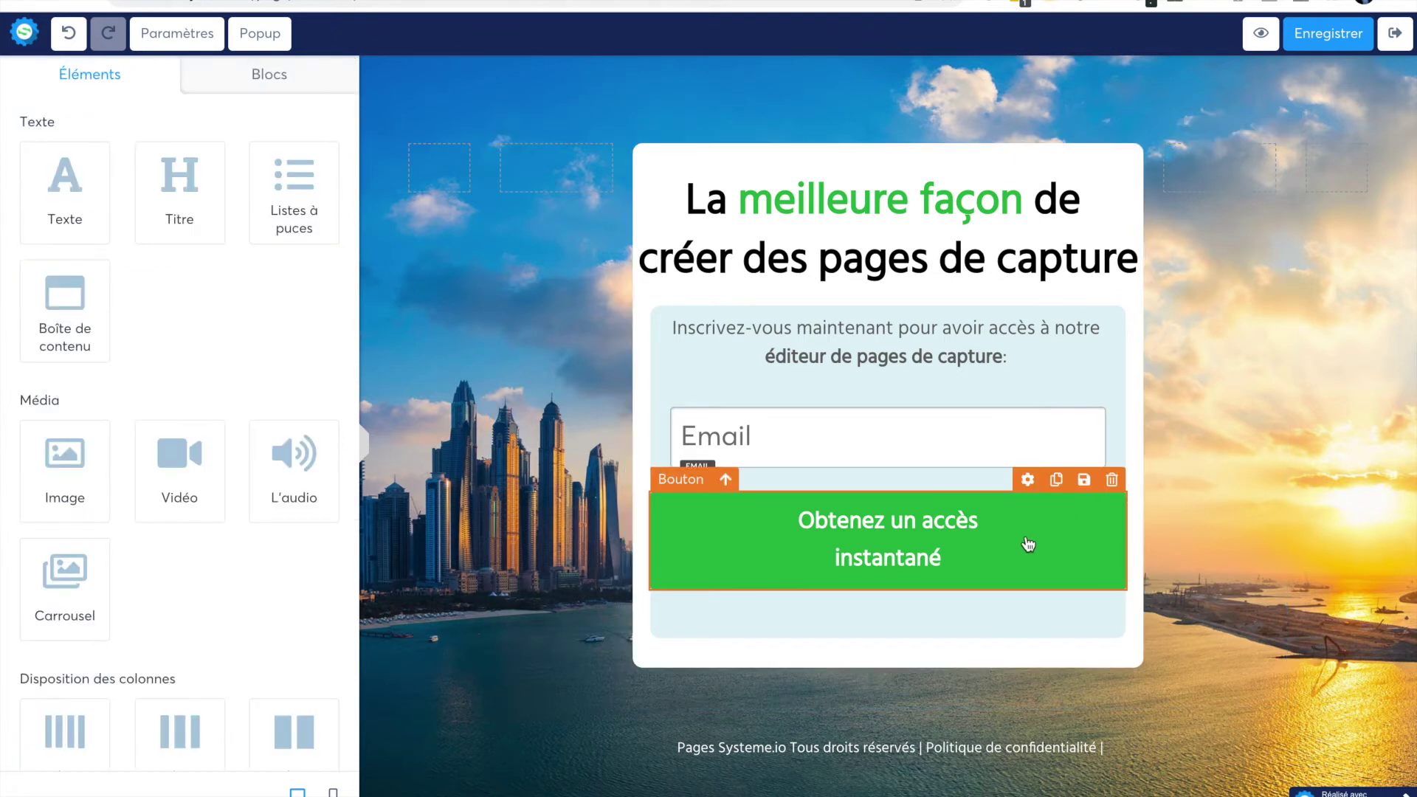
- Set the green button's action to 'Vers l'étape suivante dans le tunnel' and save the page
left_click(951, 546)
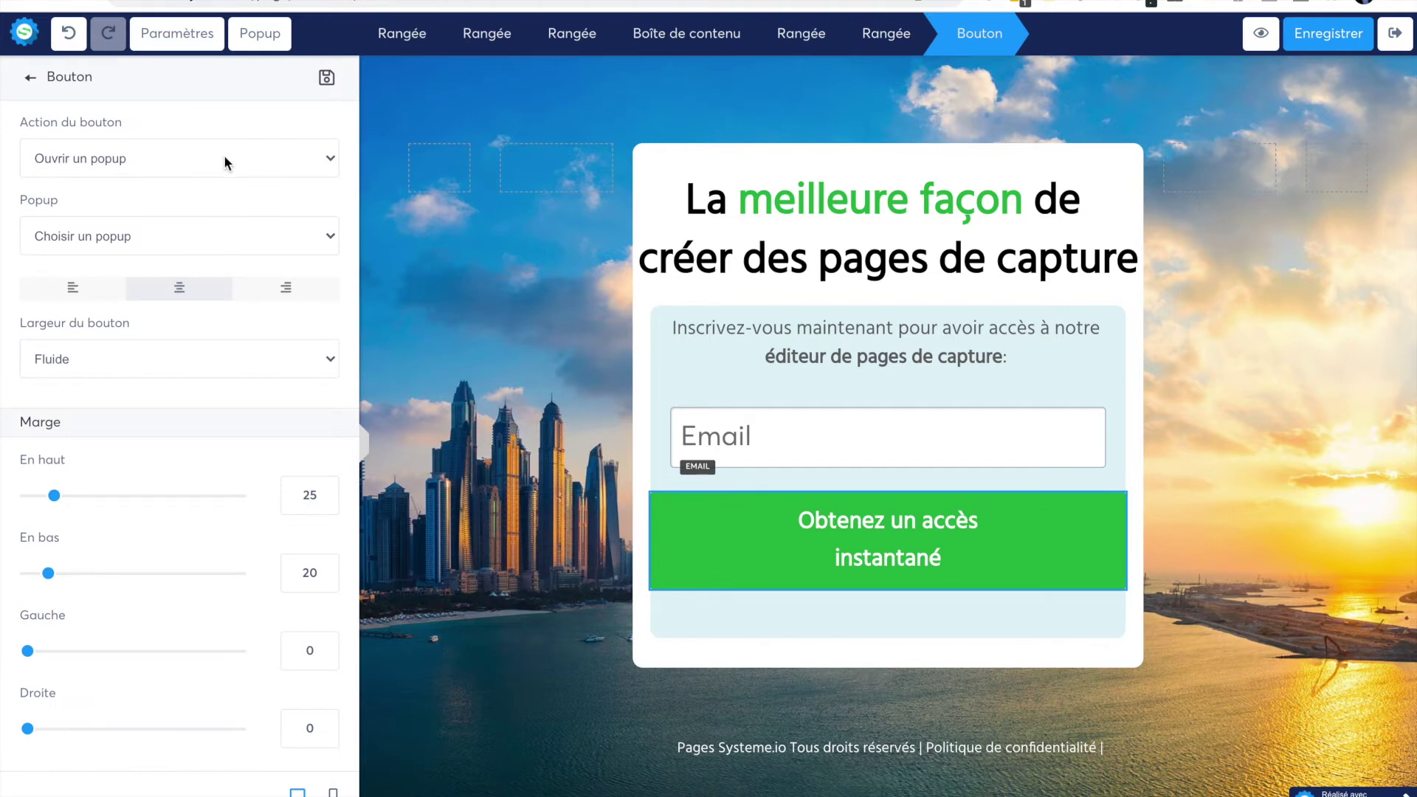
left_click(161, 161)
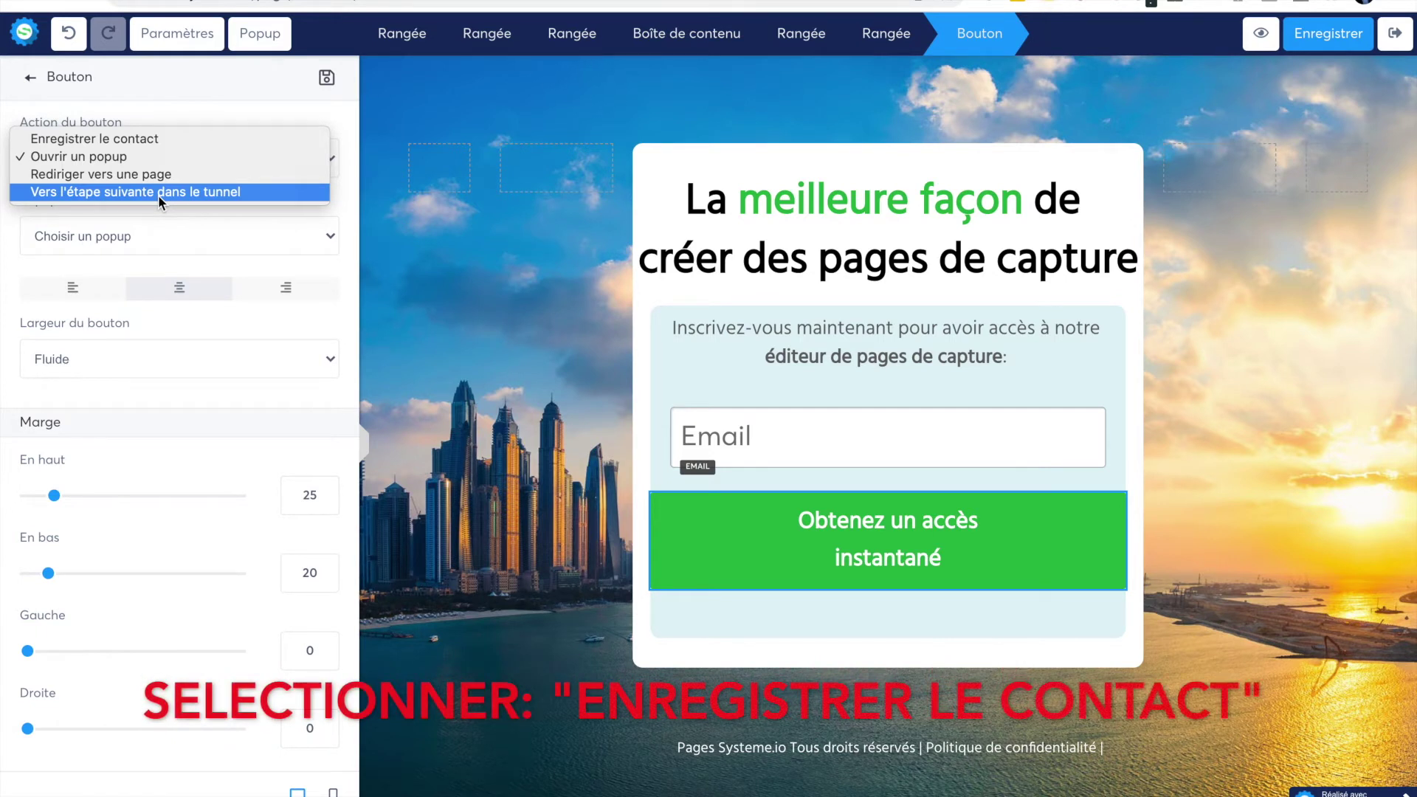
left_click(158, 191)
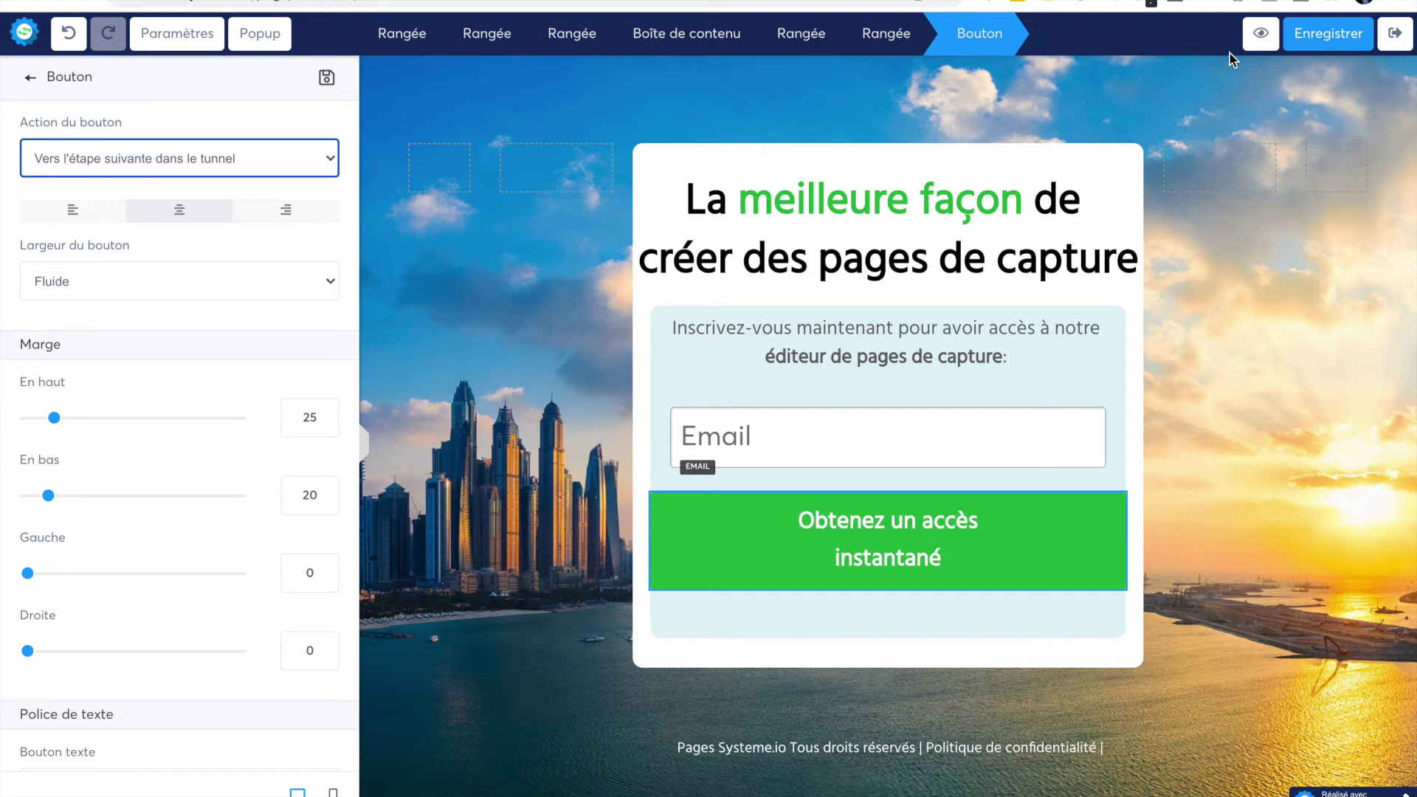
left_click(1342, 37)
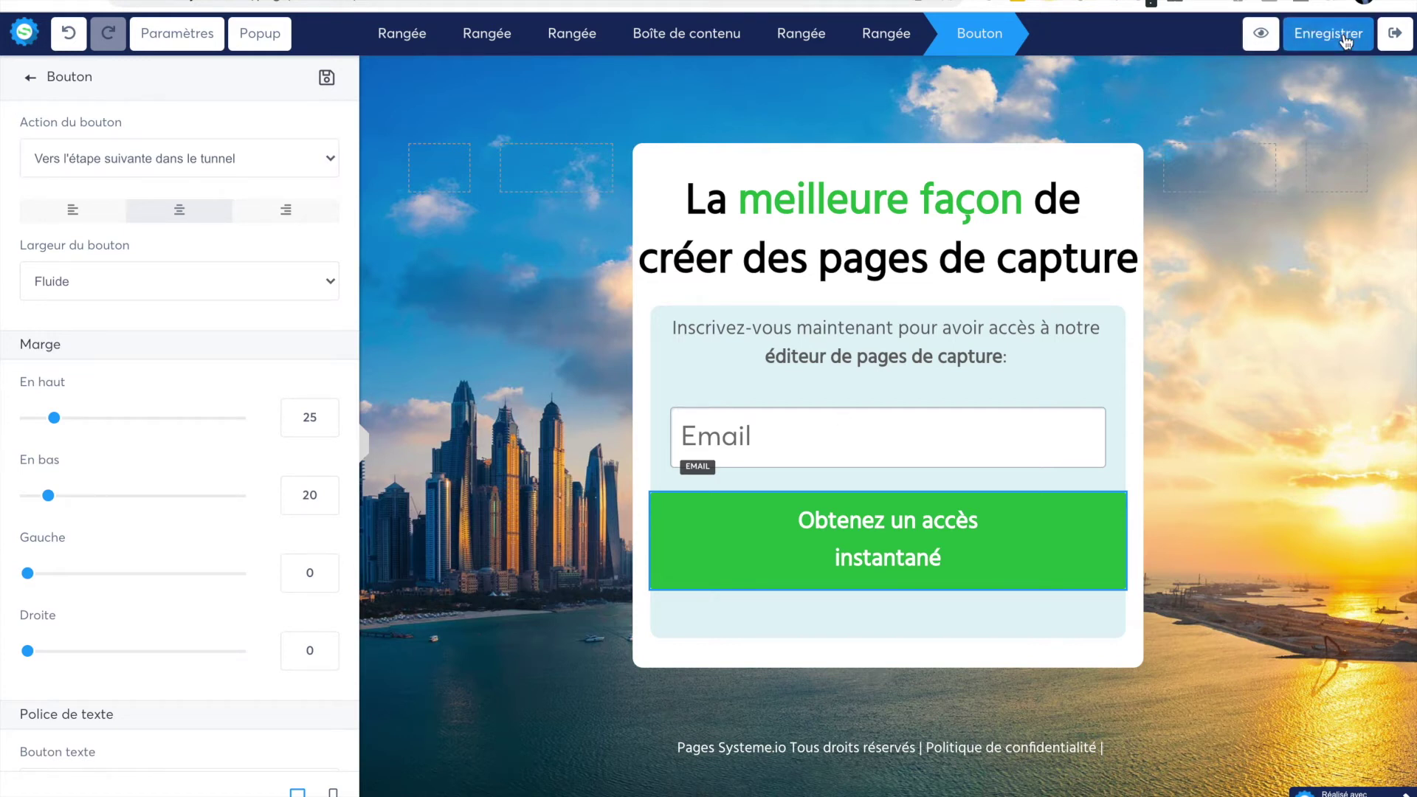
- Preview the capture page and reload it outside preview mode
left_click(1254, 33)
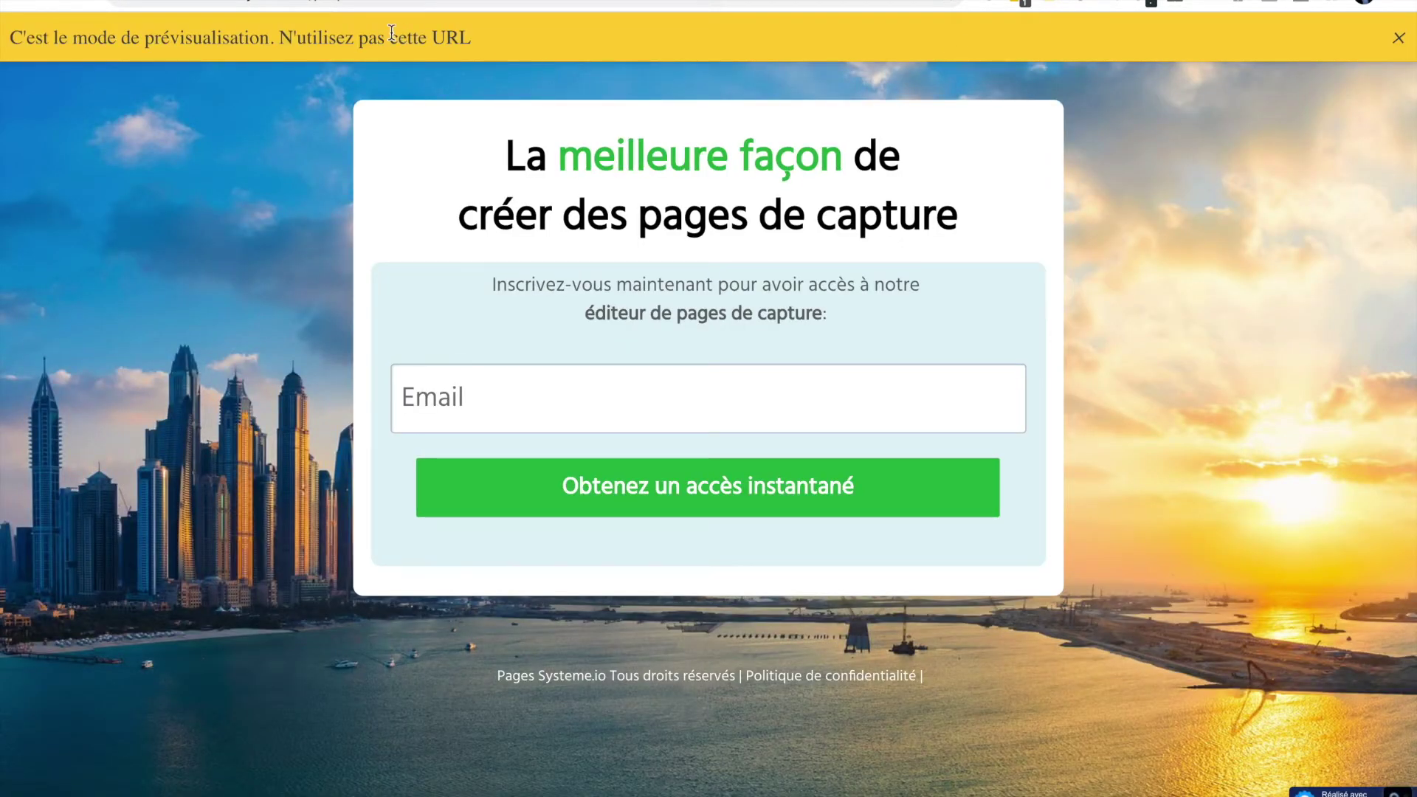
left_click(336, 18)
key("Return")
- Sign up with a test e-mail address to reach 'Merci pour votre inscription !', then return to the editor
left_click(457, 391)
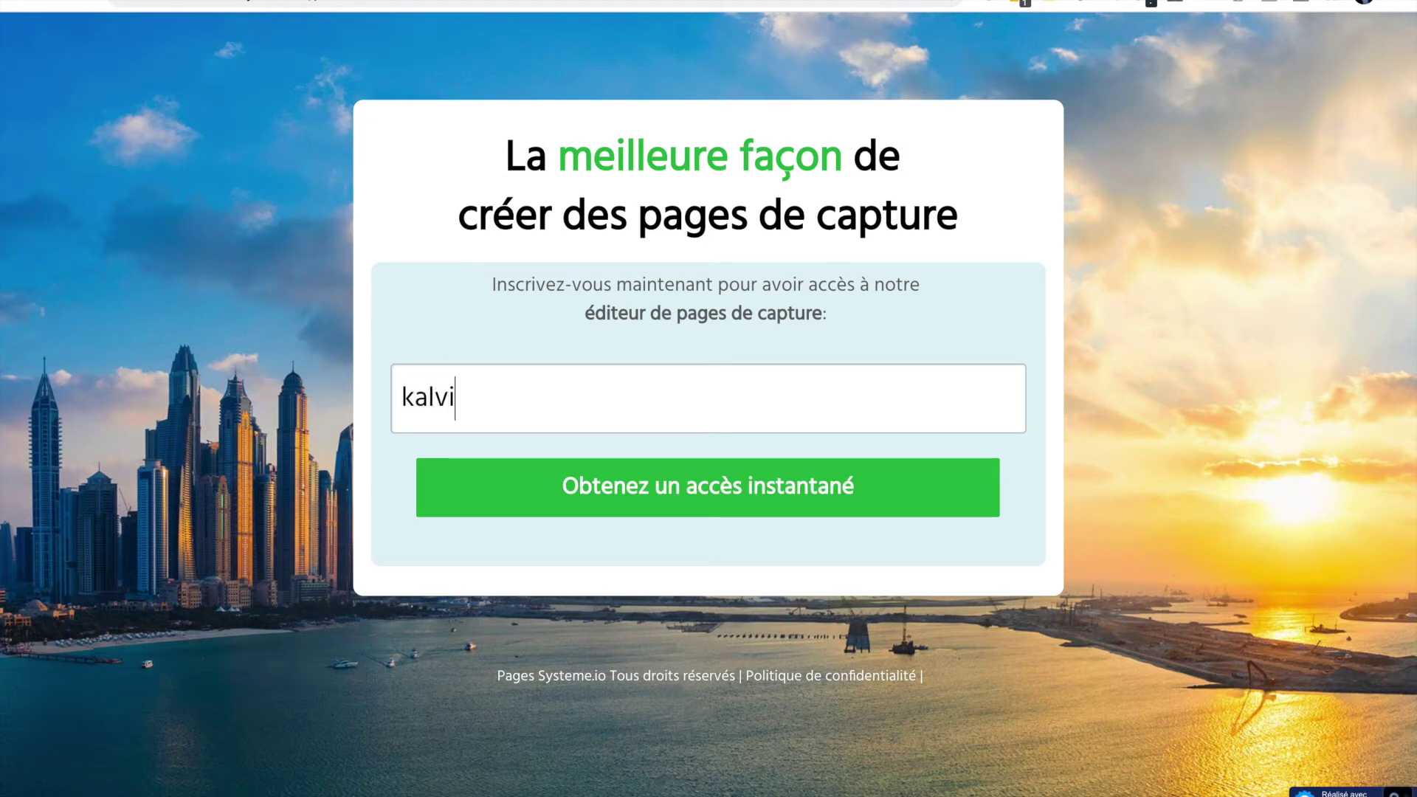
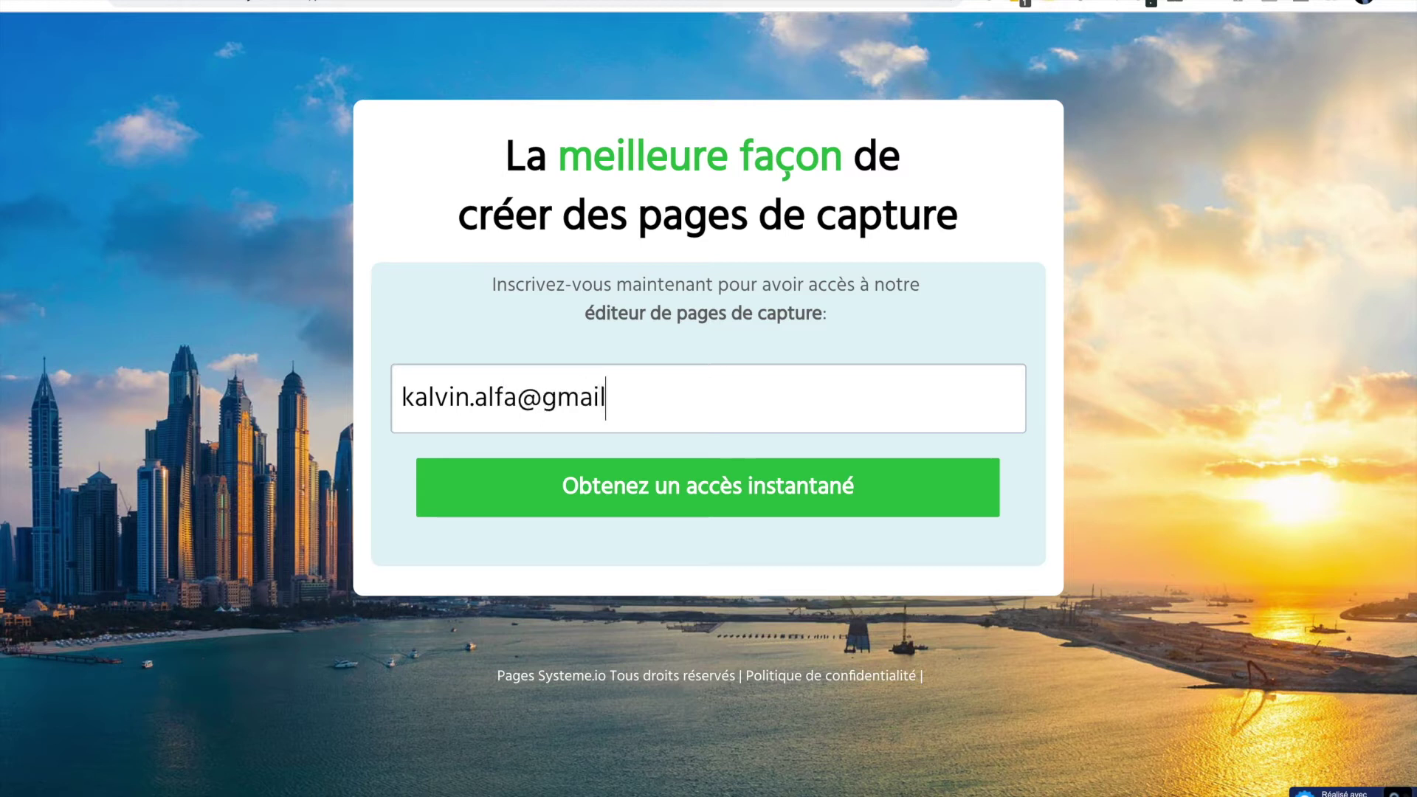
left_click(597, 511)
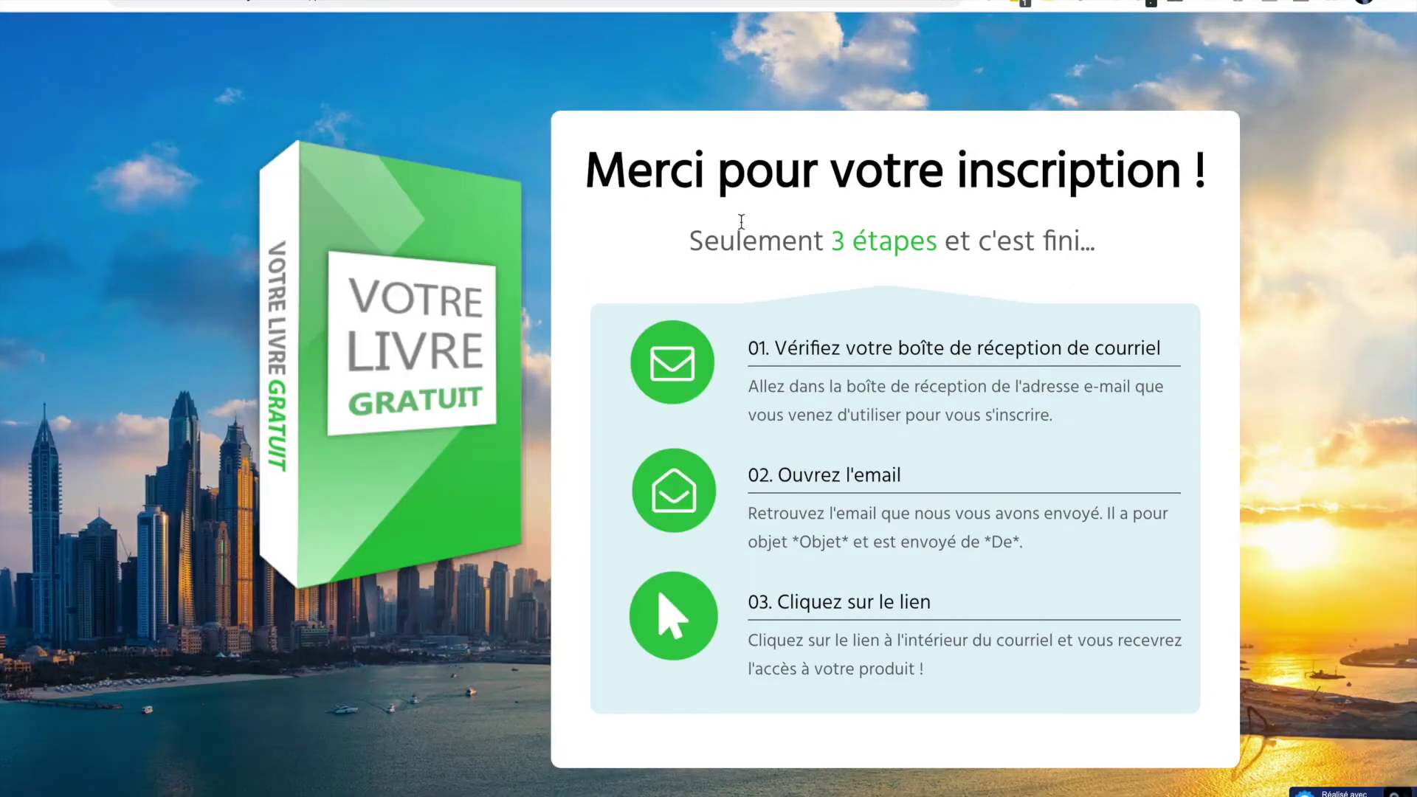
key("ctrl+w")
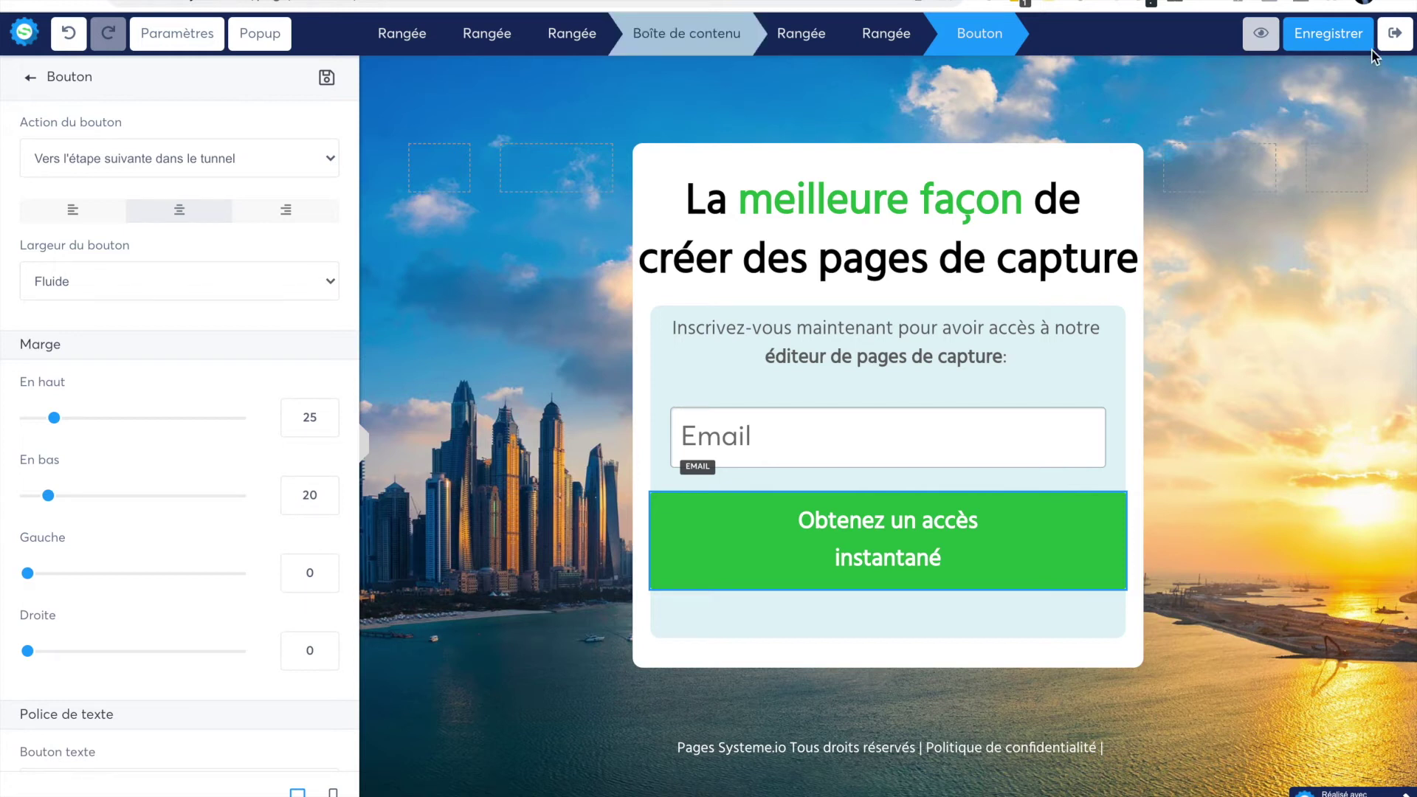
- In the page settings, raise the default Hind text size to 22, then bring it back to 18
left_click(175, 45)
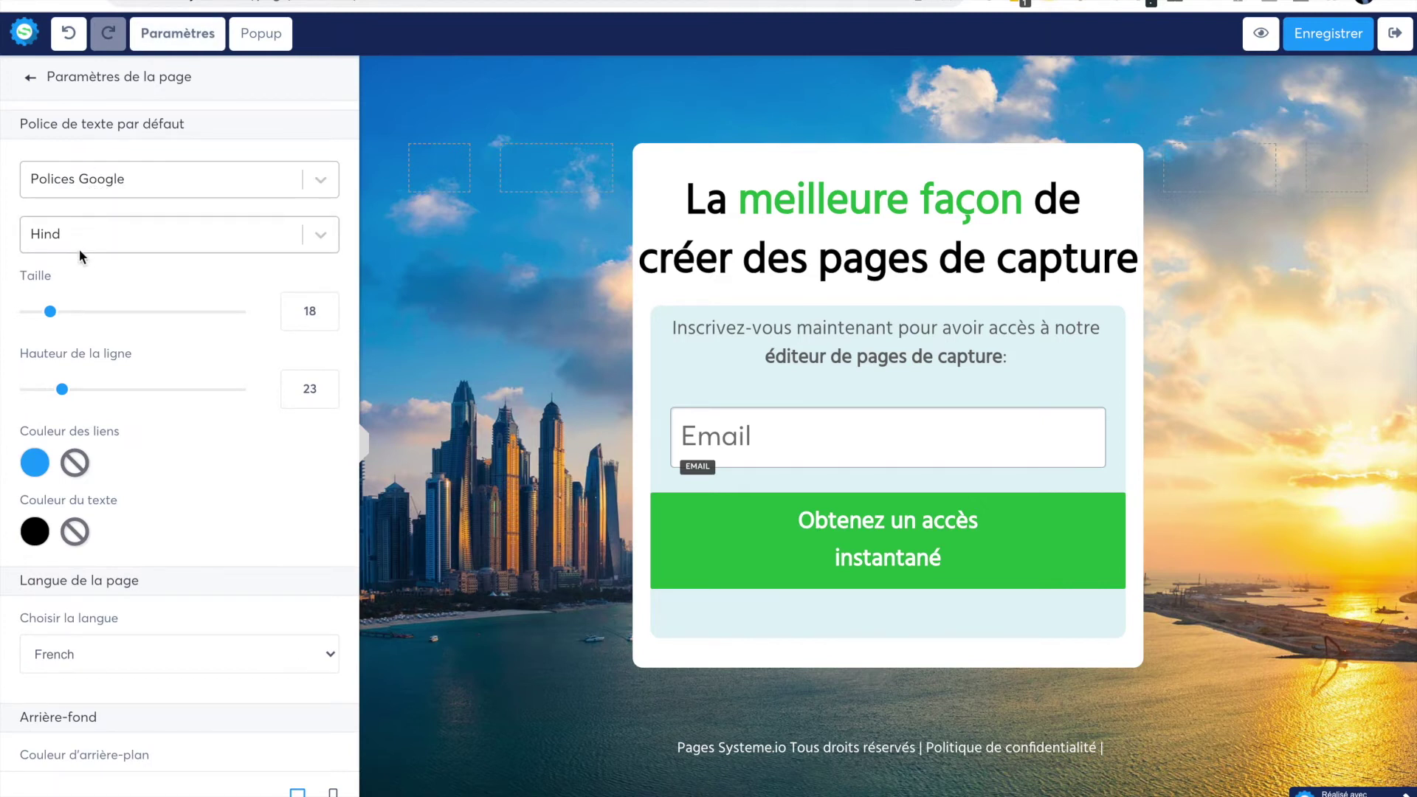
left_click_drag(50, 311, 59, 311)
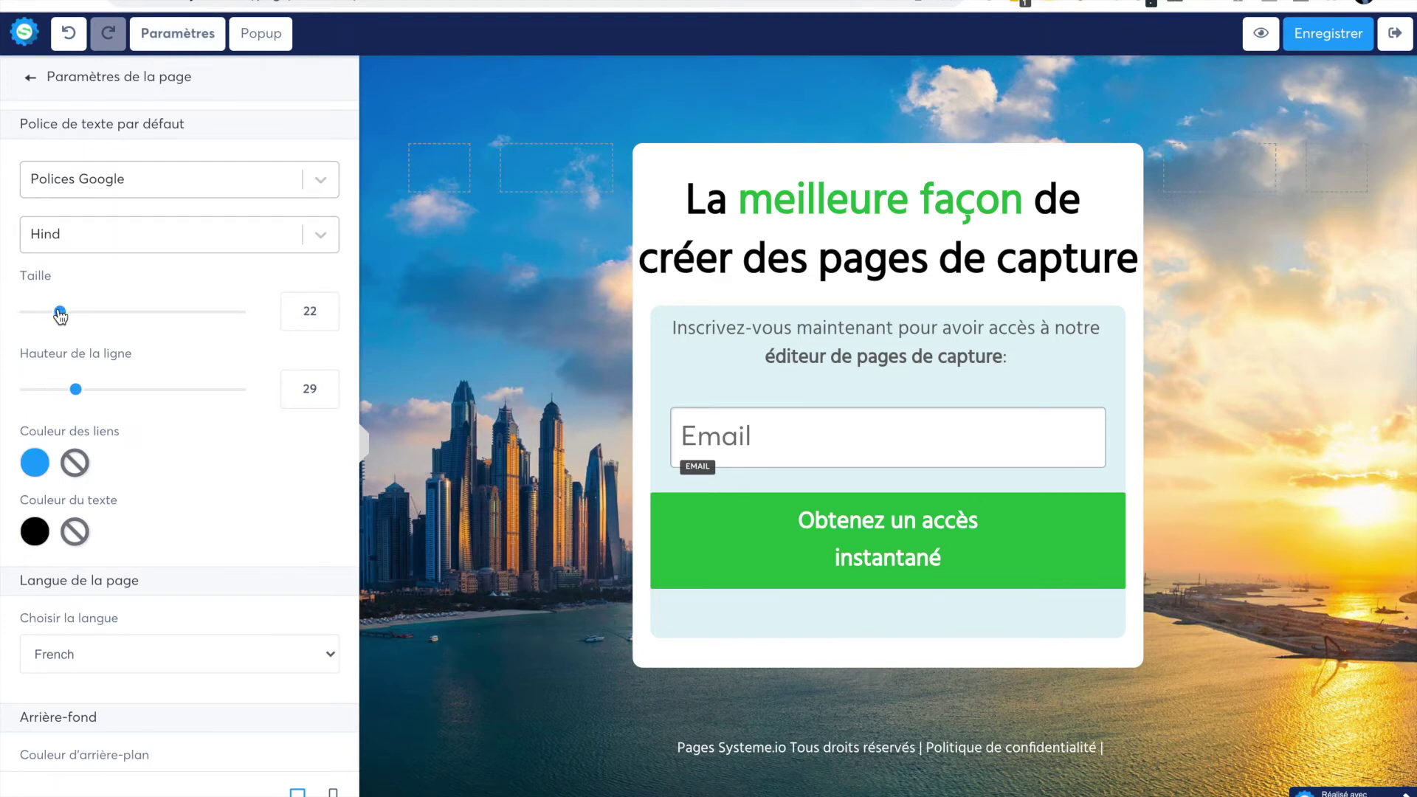
left_click(327, 318)
left_click(327, 318)
left_click(327, 318)
left_click(327, 318)
scroll(57, 518, "down", 1)
scroll(74, 495, "down", 2)
scroll(92, 425, "down", 4)
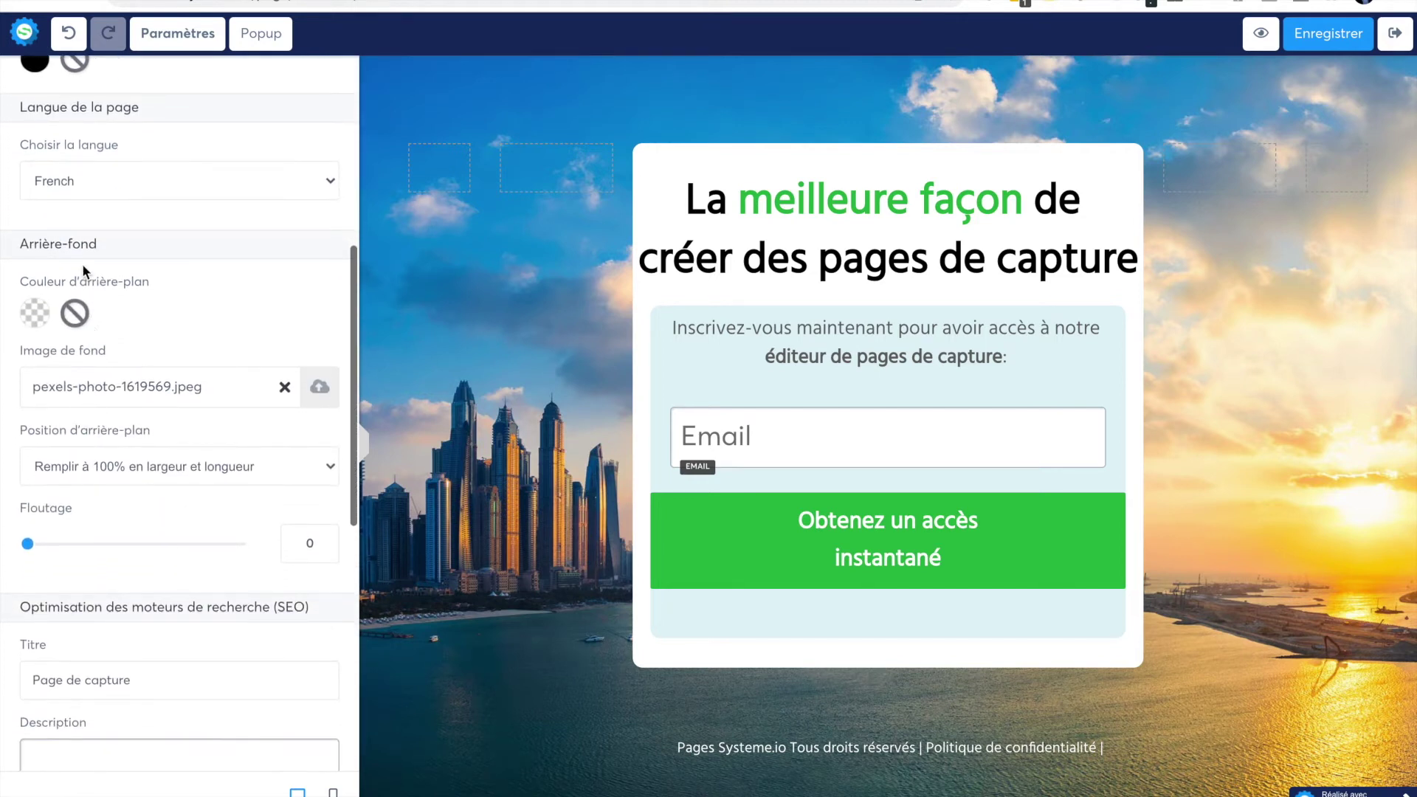
scroll(115, 399, "down", 3)
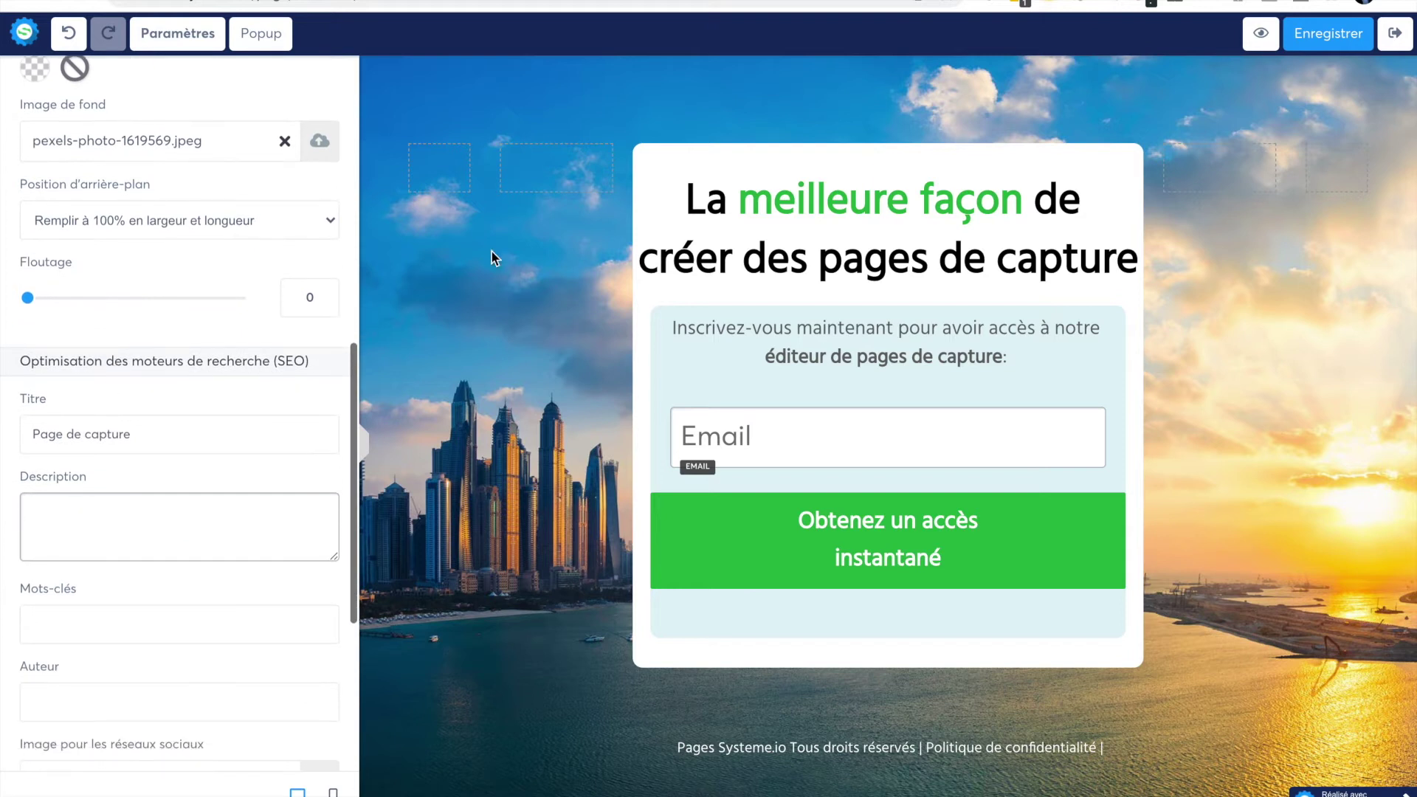
- Toggle 'Masquer des moteurs de recherche' off and back on, and check the SEO title 'Page de capture'
scroll(219, 459, "down", 2)
scroll(219, 452, "down", 4)
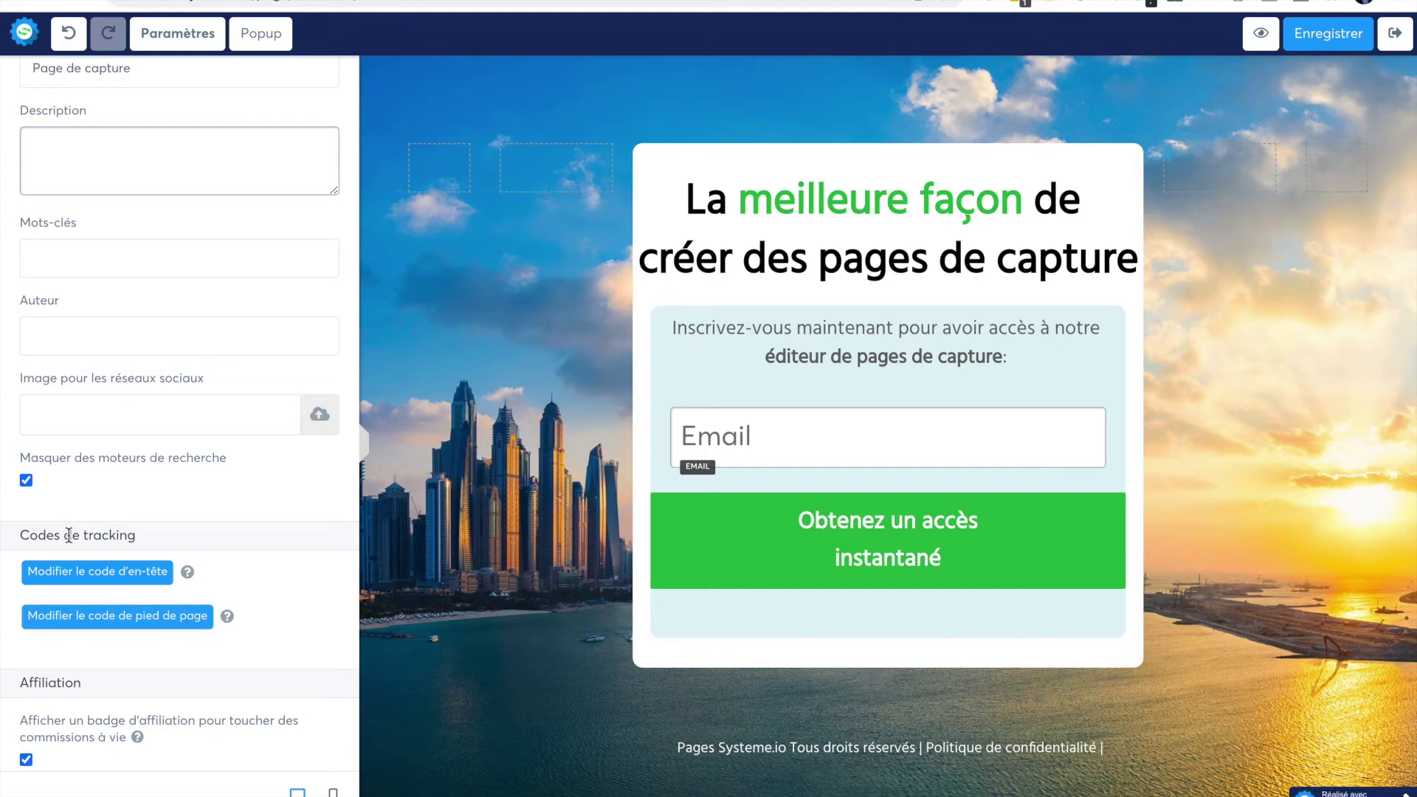
left_click(27, 481)
left_click(26, 481)
scroll(136, 367, "up", 3)
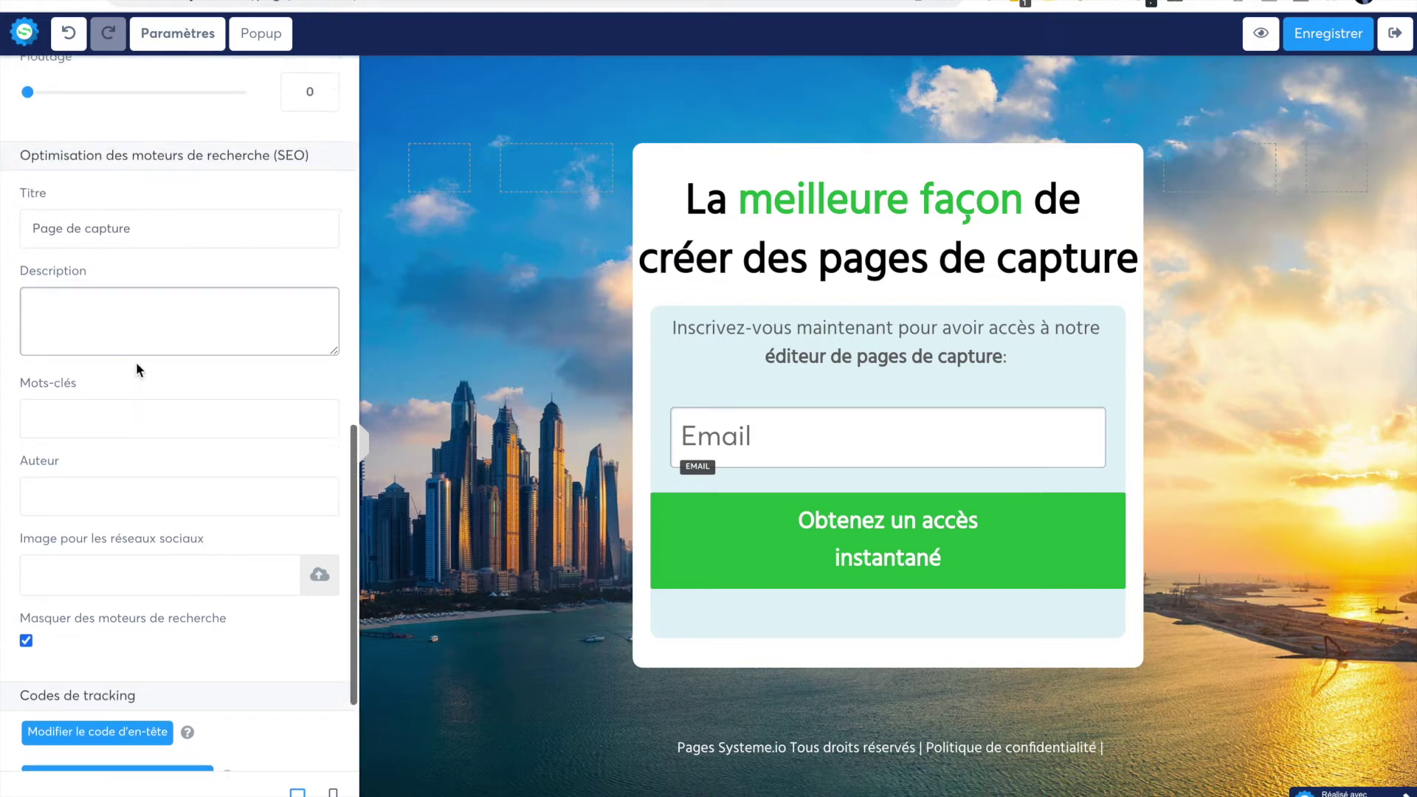
left_click_drag(144, 258, 34, 260)
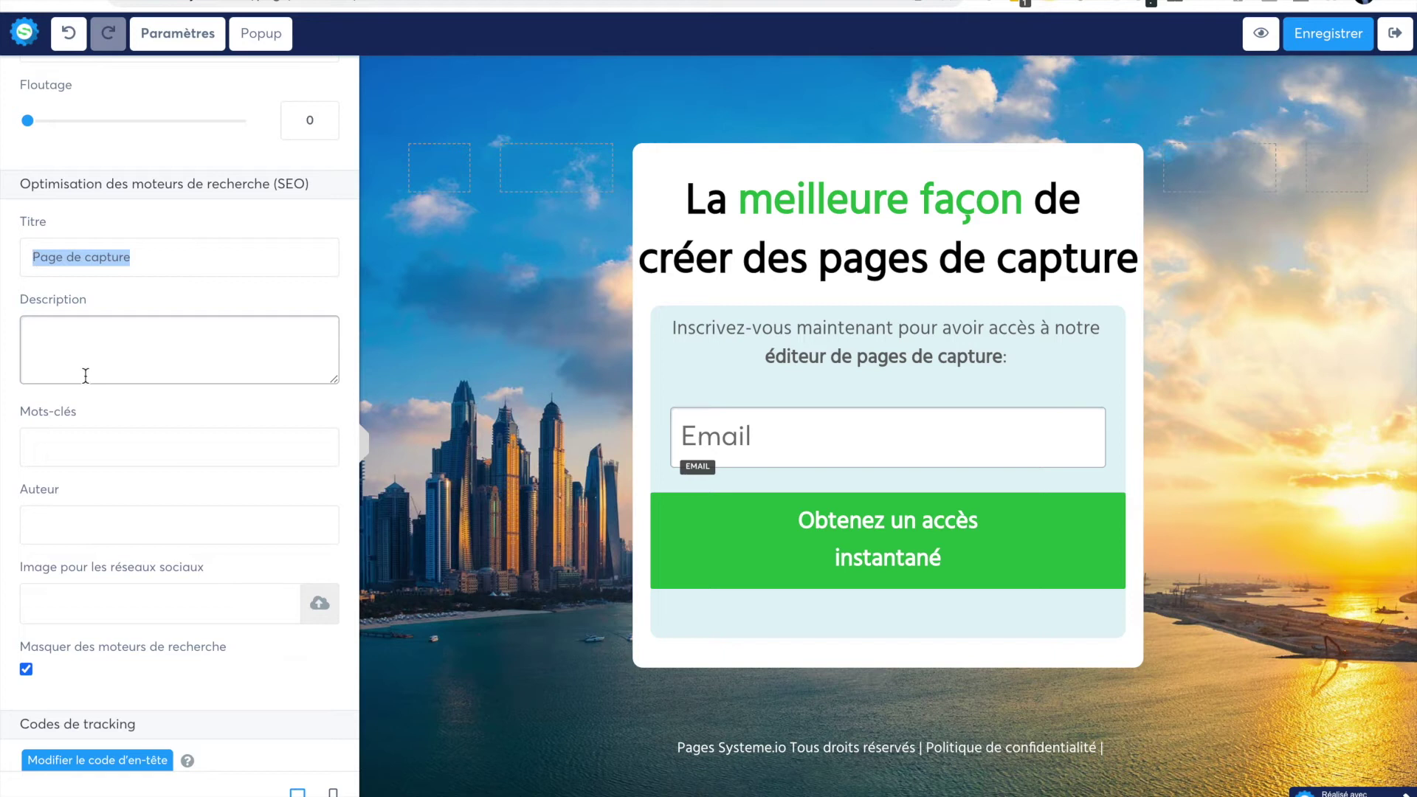
scroll(83, 512, "down", 3)
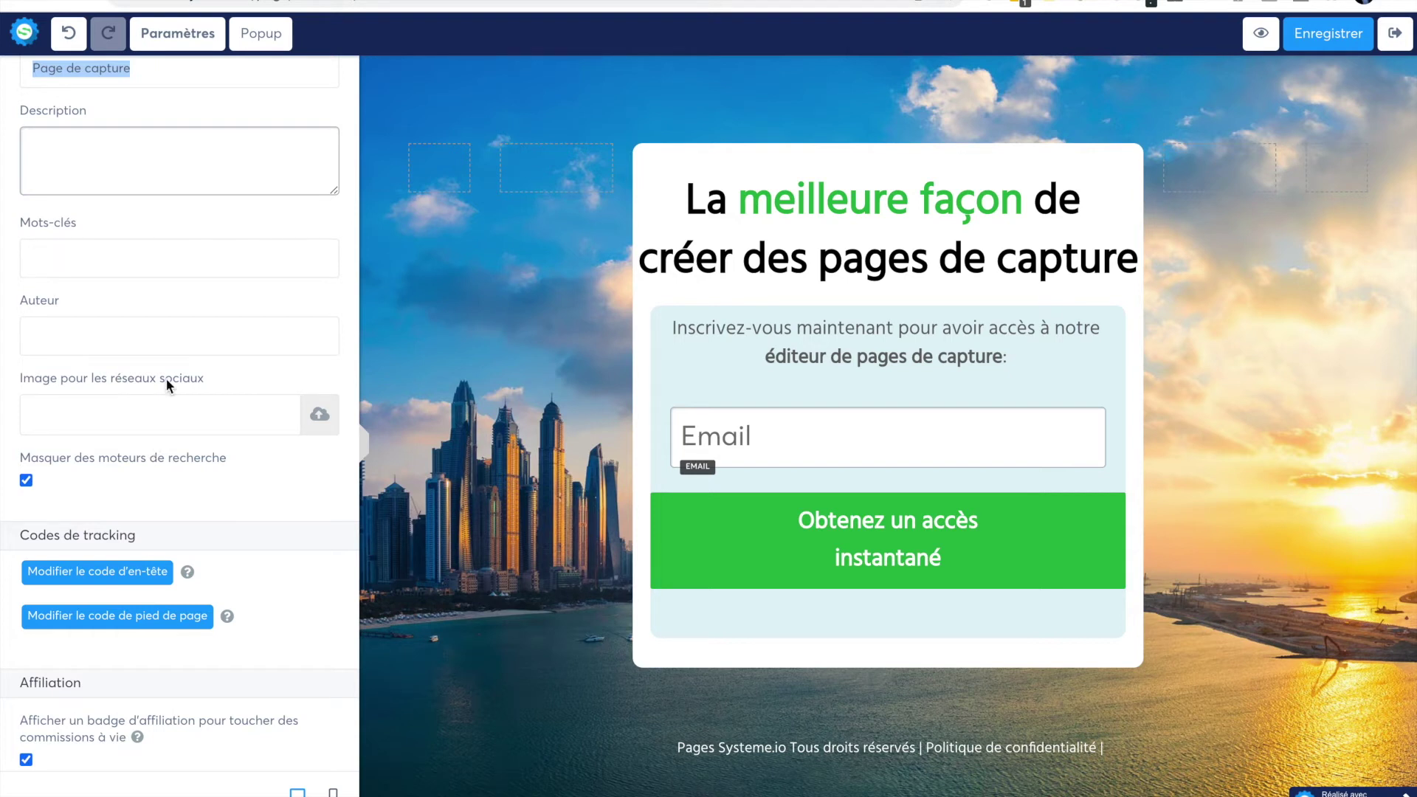
- Save the capture page and exit the editor back to Tunnel test
scroll(166, 379, "up", 6)
scroll(166, 378, "up", 10)
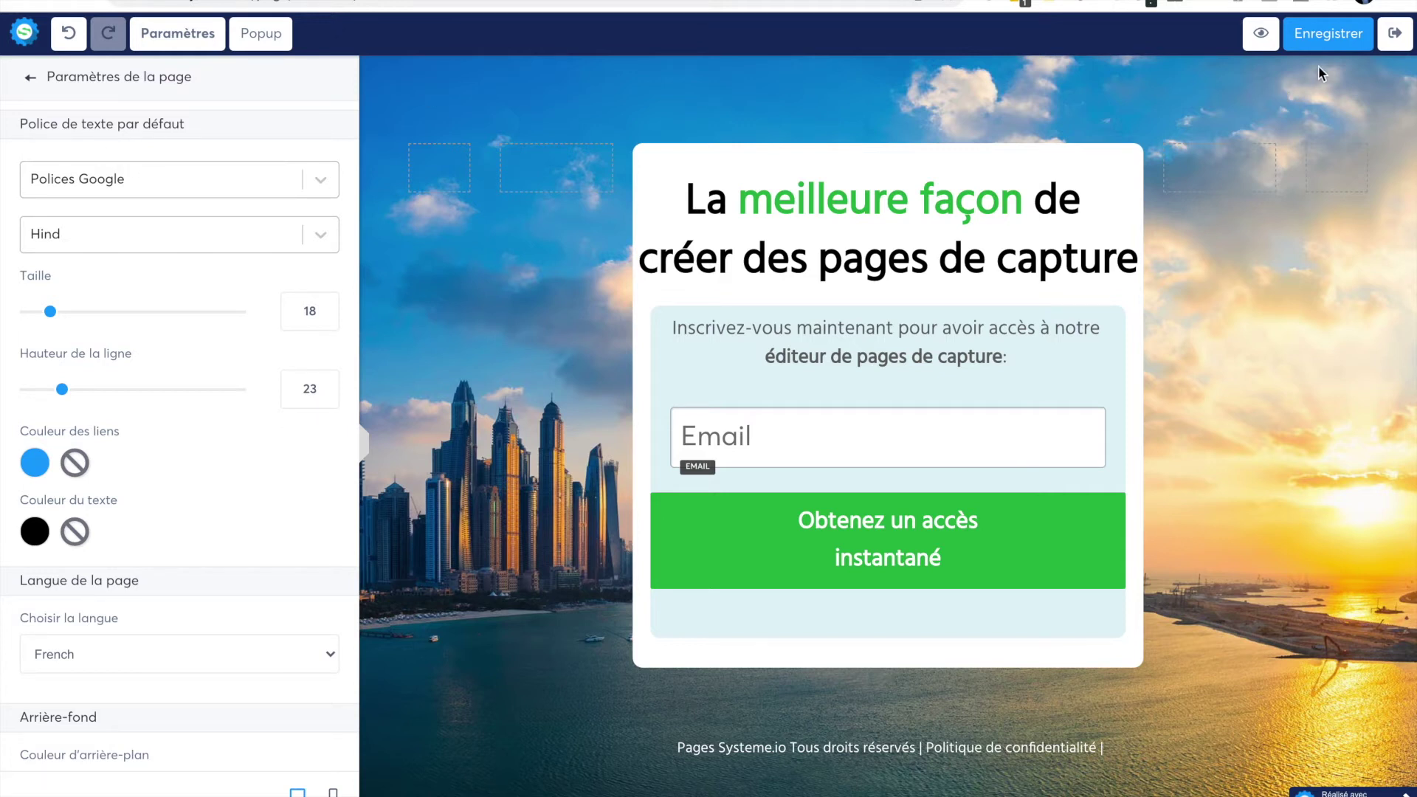
left_click(1326, 33)
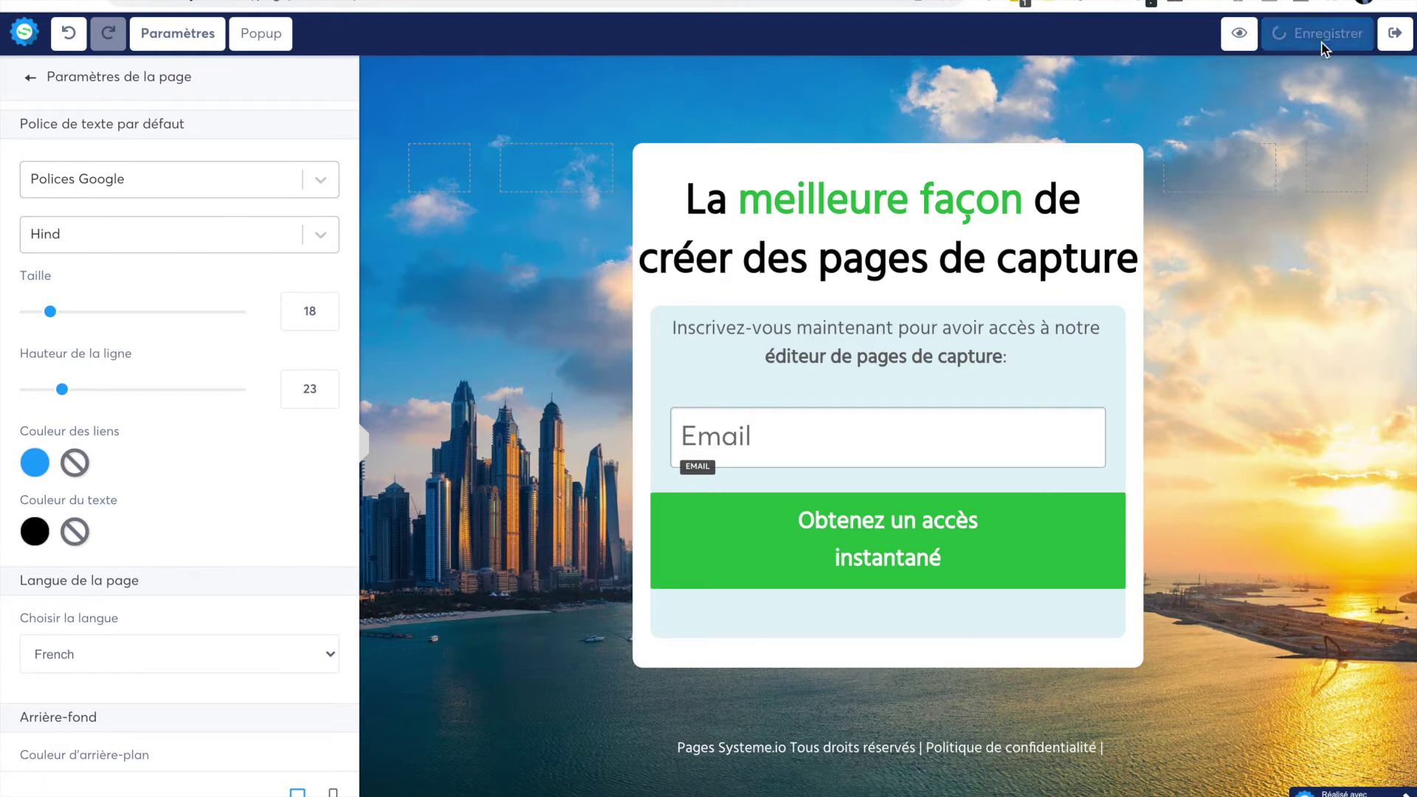
left_click(1395, 33)
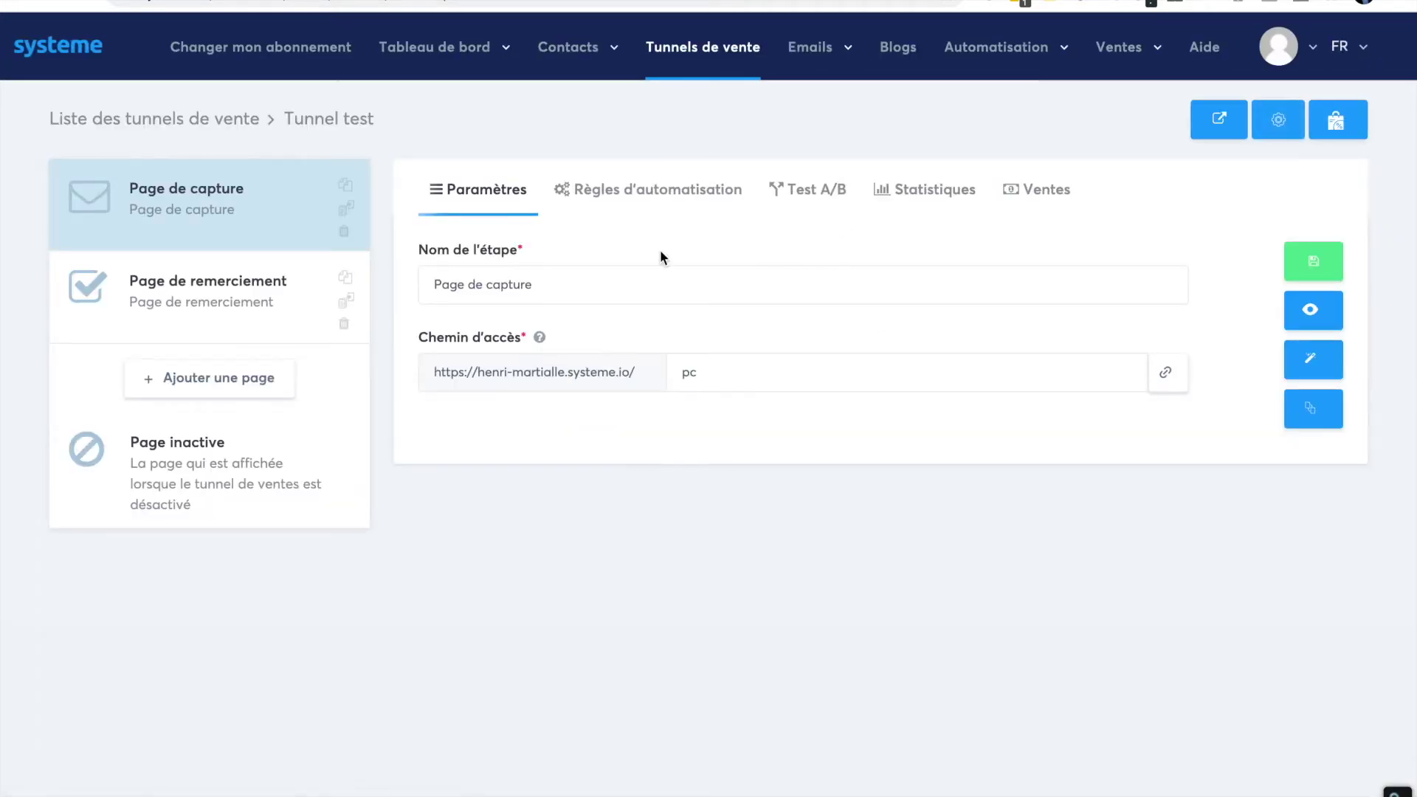
- Add a 'Page de vente' step named PDV to the Tunnel test funnel
left_click(246, 379)
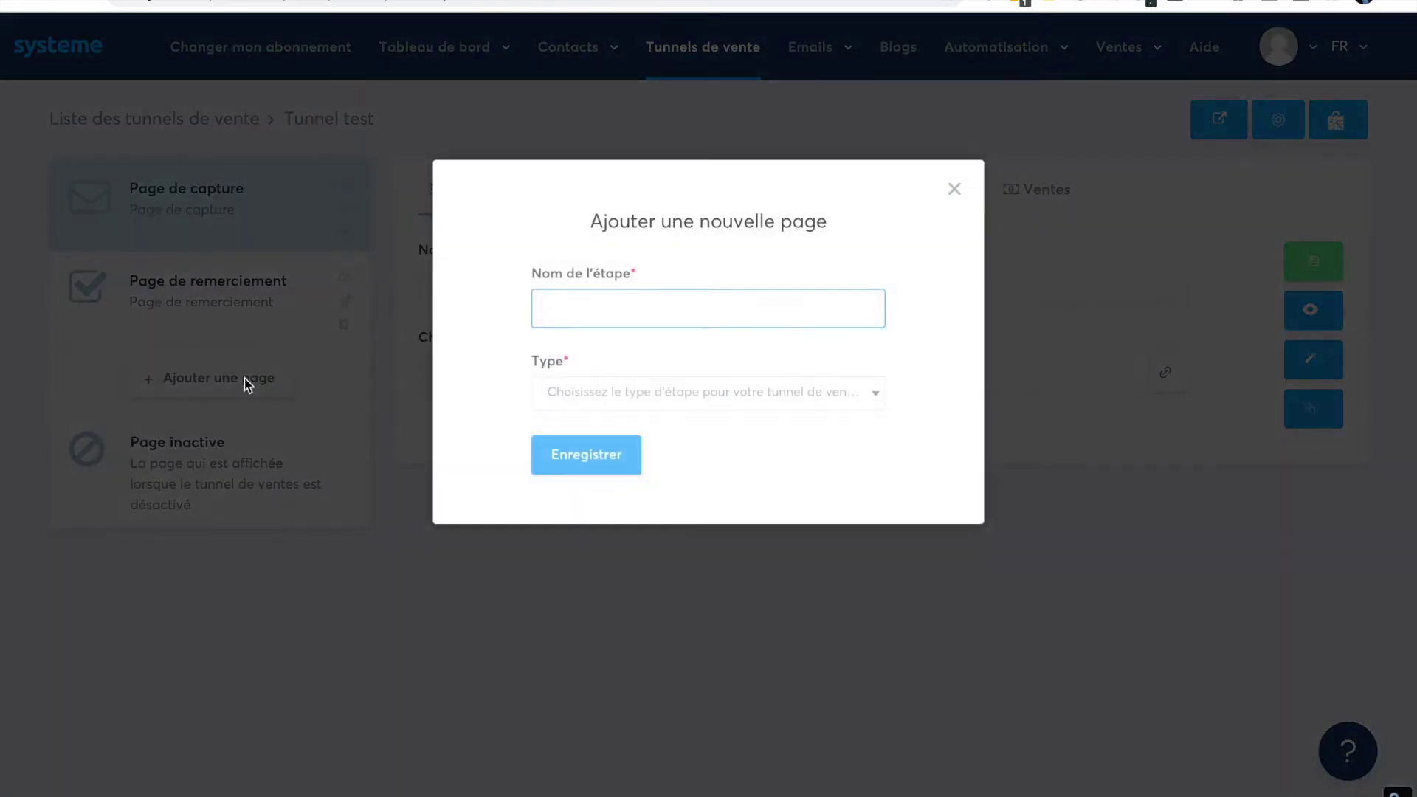
type("PDV")
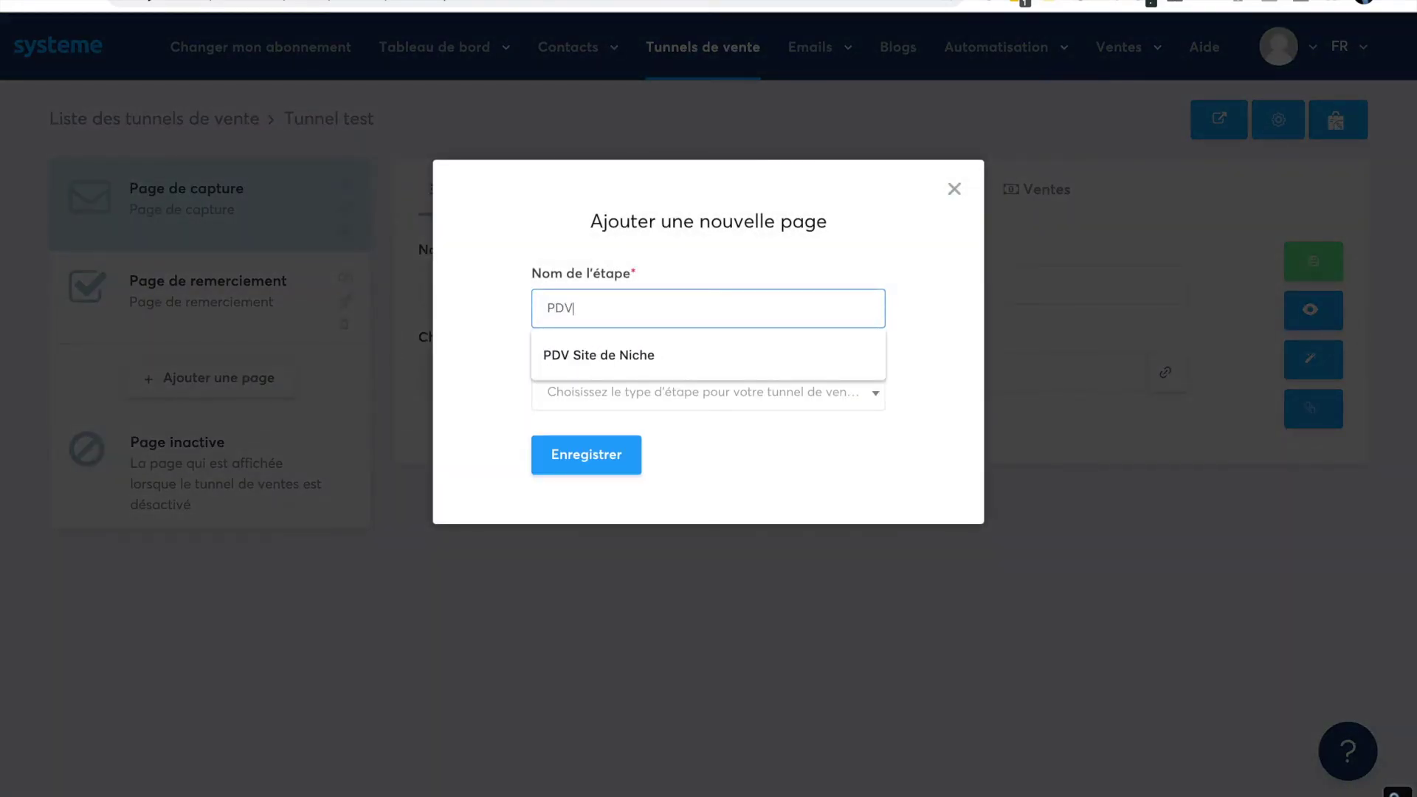
left_click(454, 367)
left_click(630, 393)
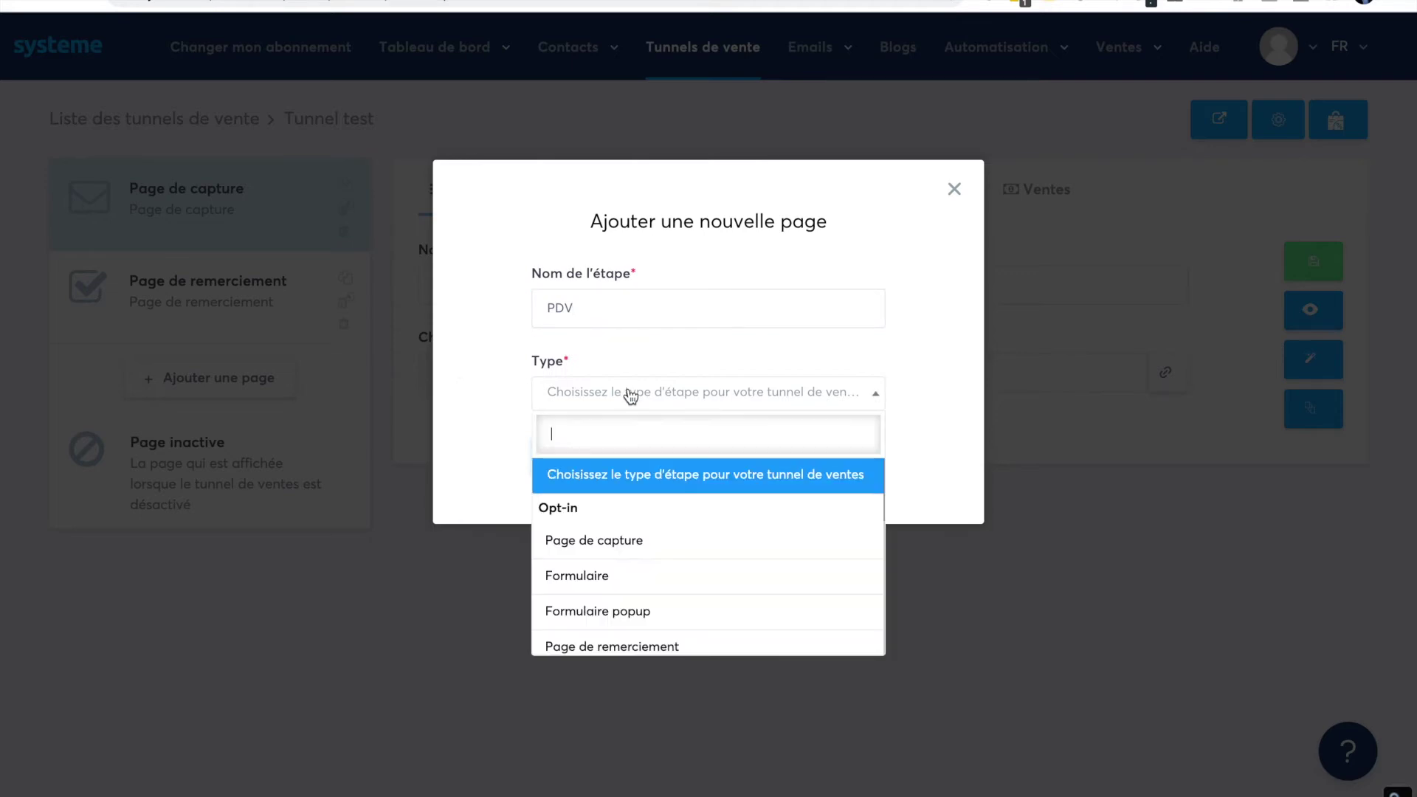
scroll(666, 536, "down", 3)
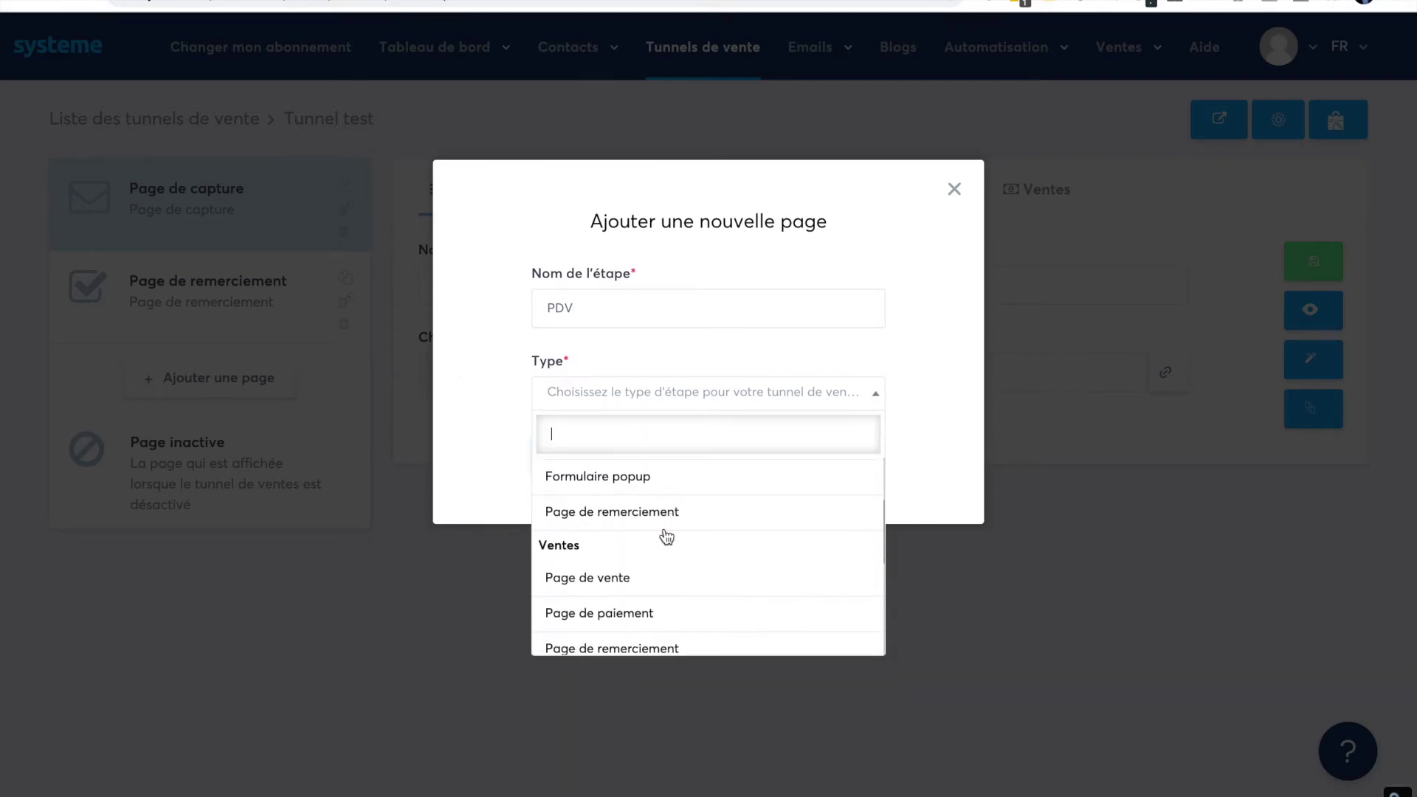
left_click(608, 583)
left_click(583, 456)
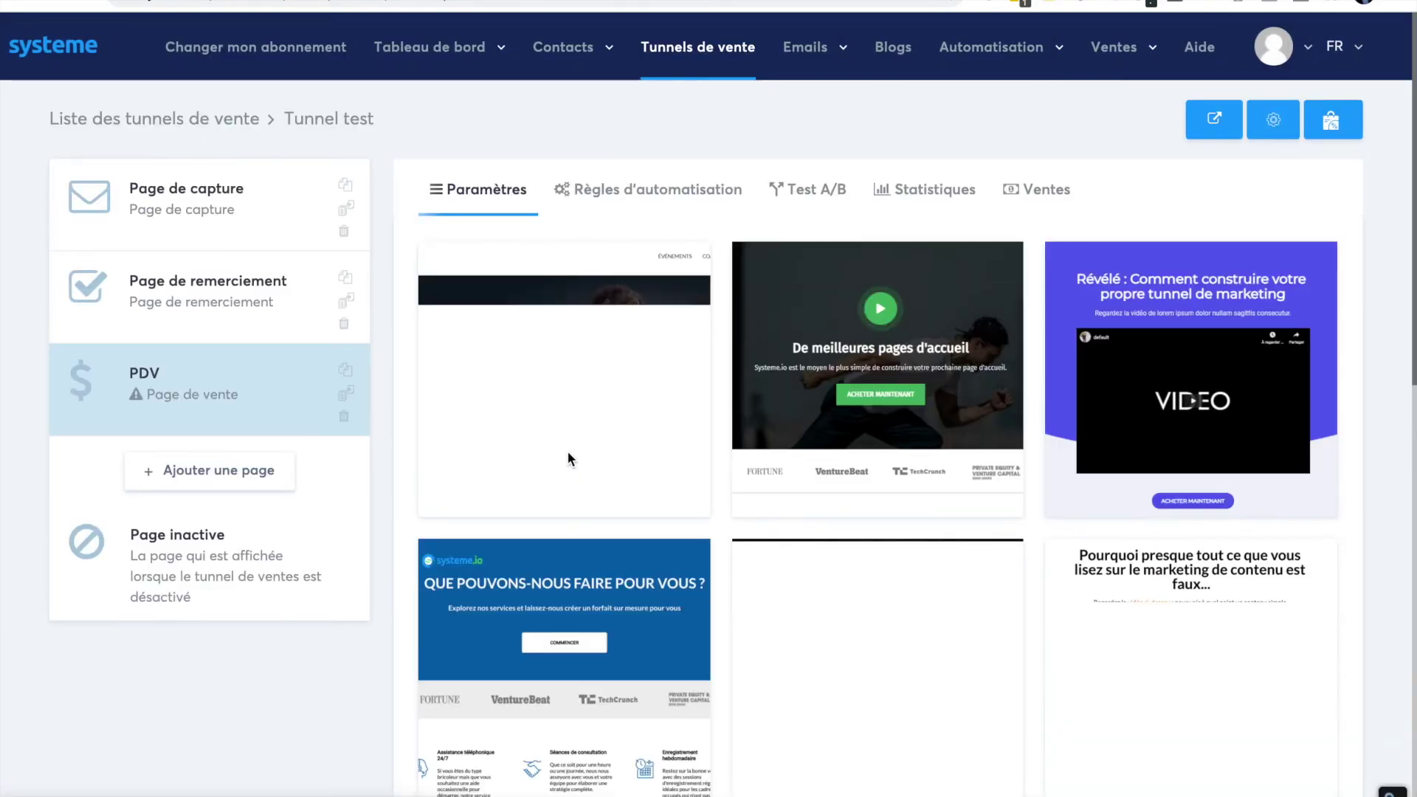
- Apply the systeme.io video sales template with the orange add-to-cart button to PDV
scroll(915, 388, "down", 3)
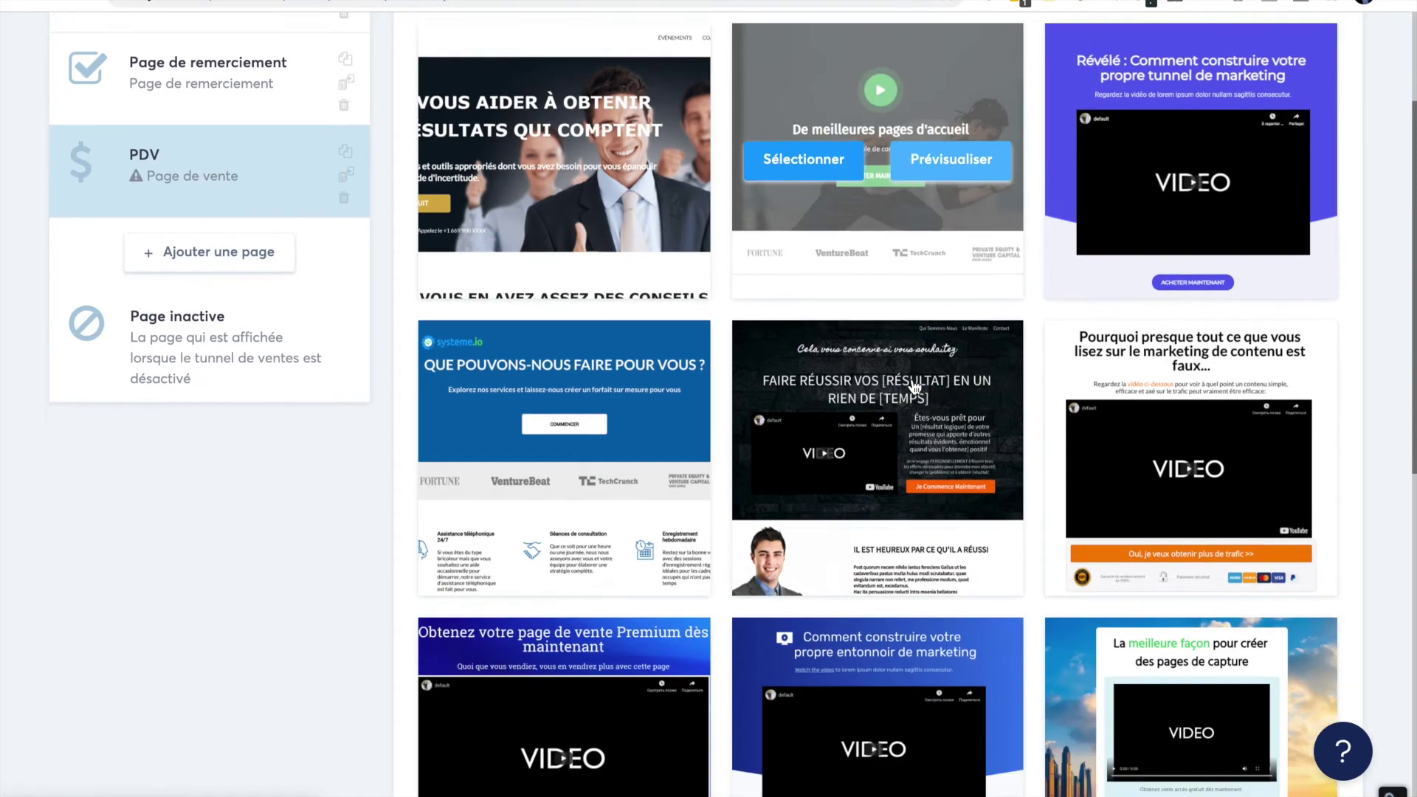
scroll(866, 456, "down", 4)
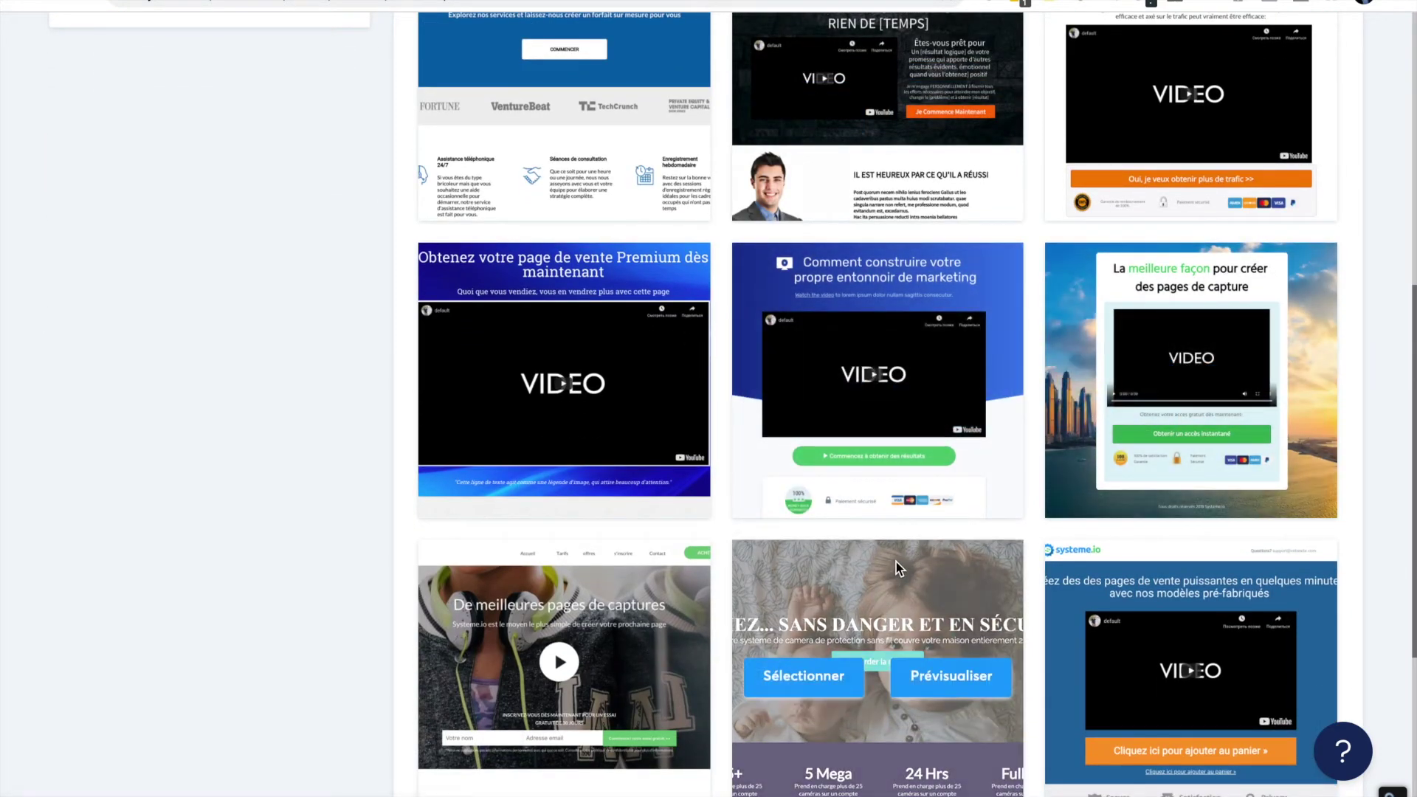
scroll(896, 561, "down", 4)
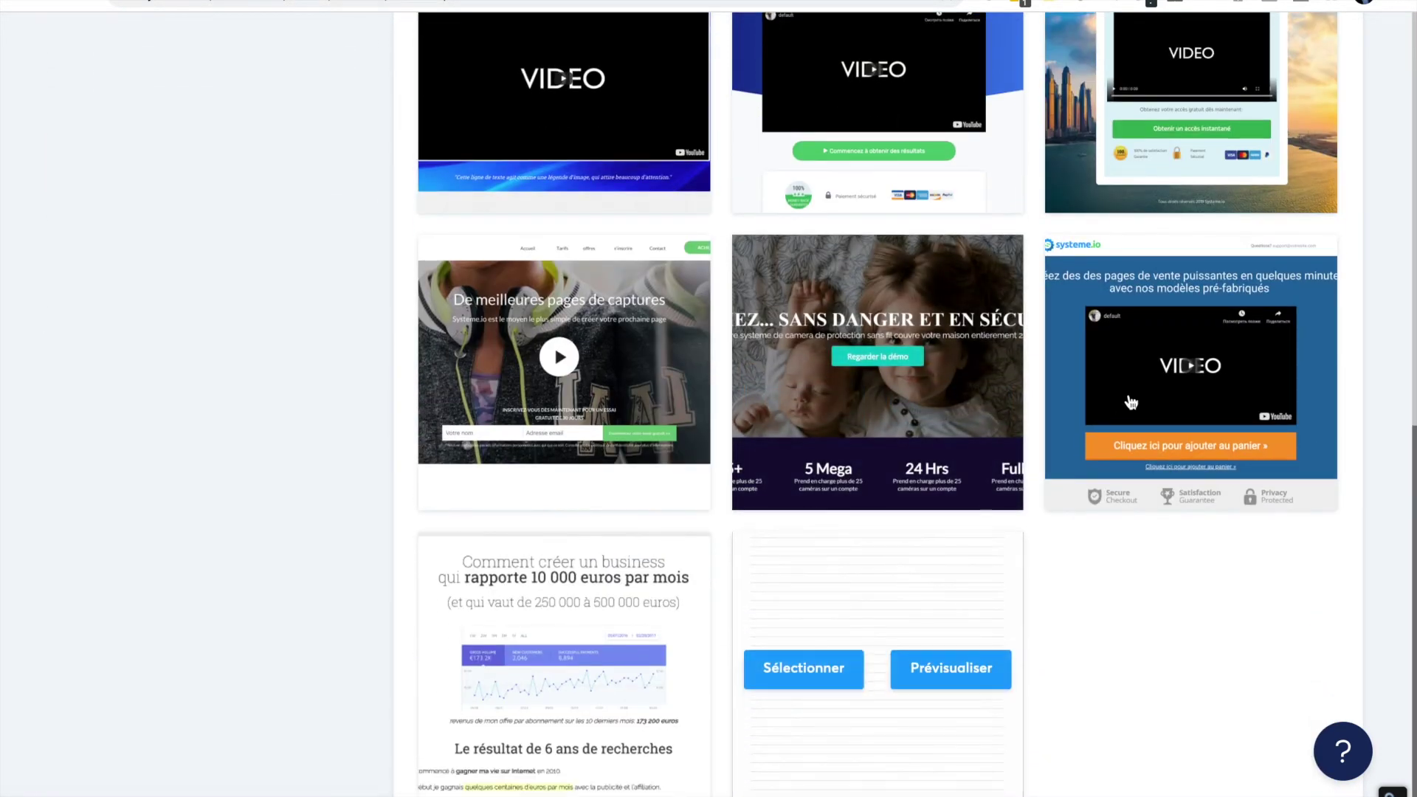
mouse_move(1130, 402)
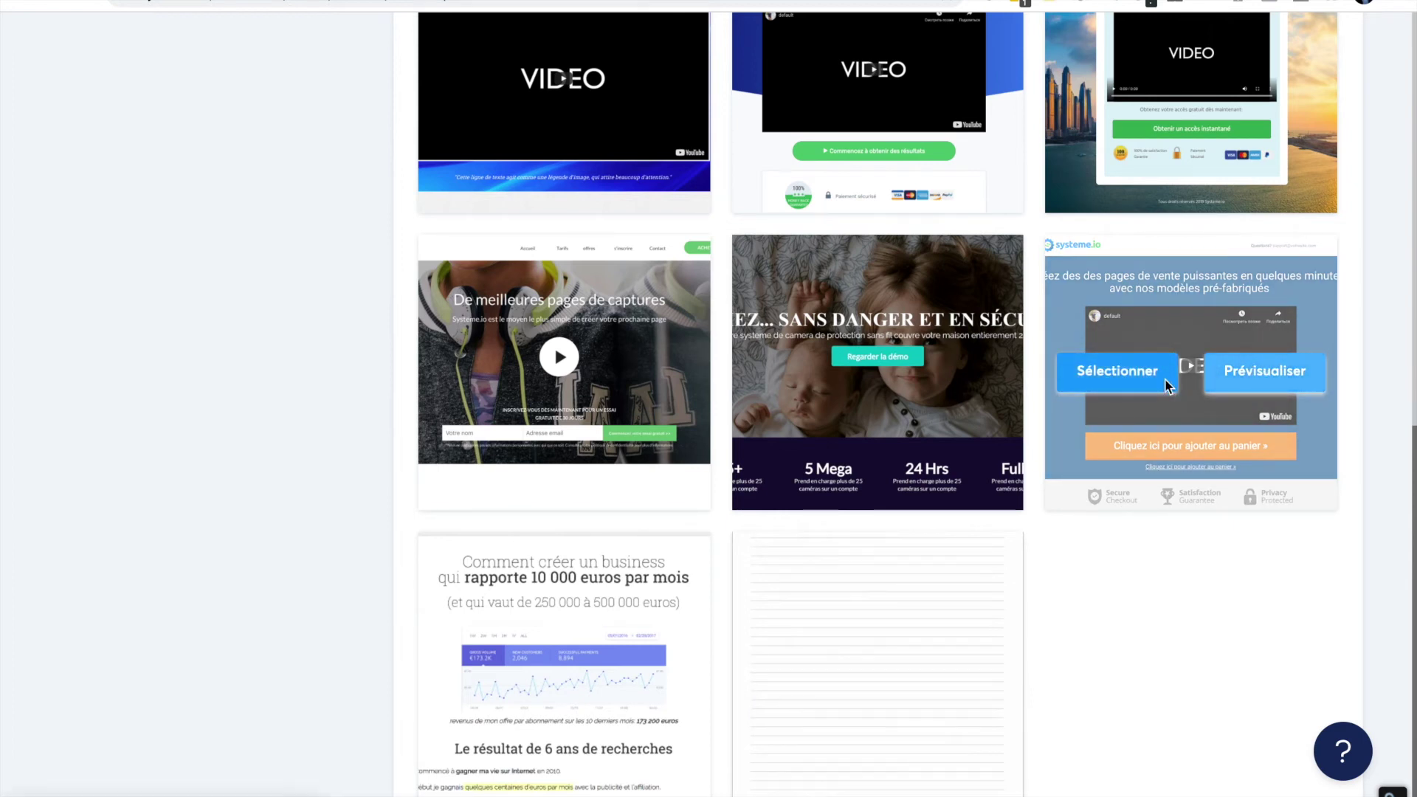
left_click(1117, 371)
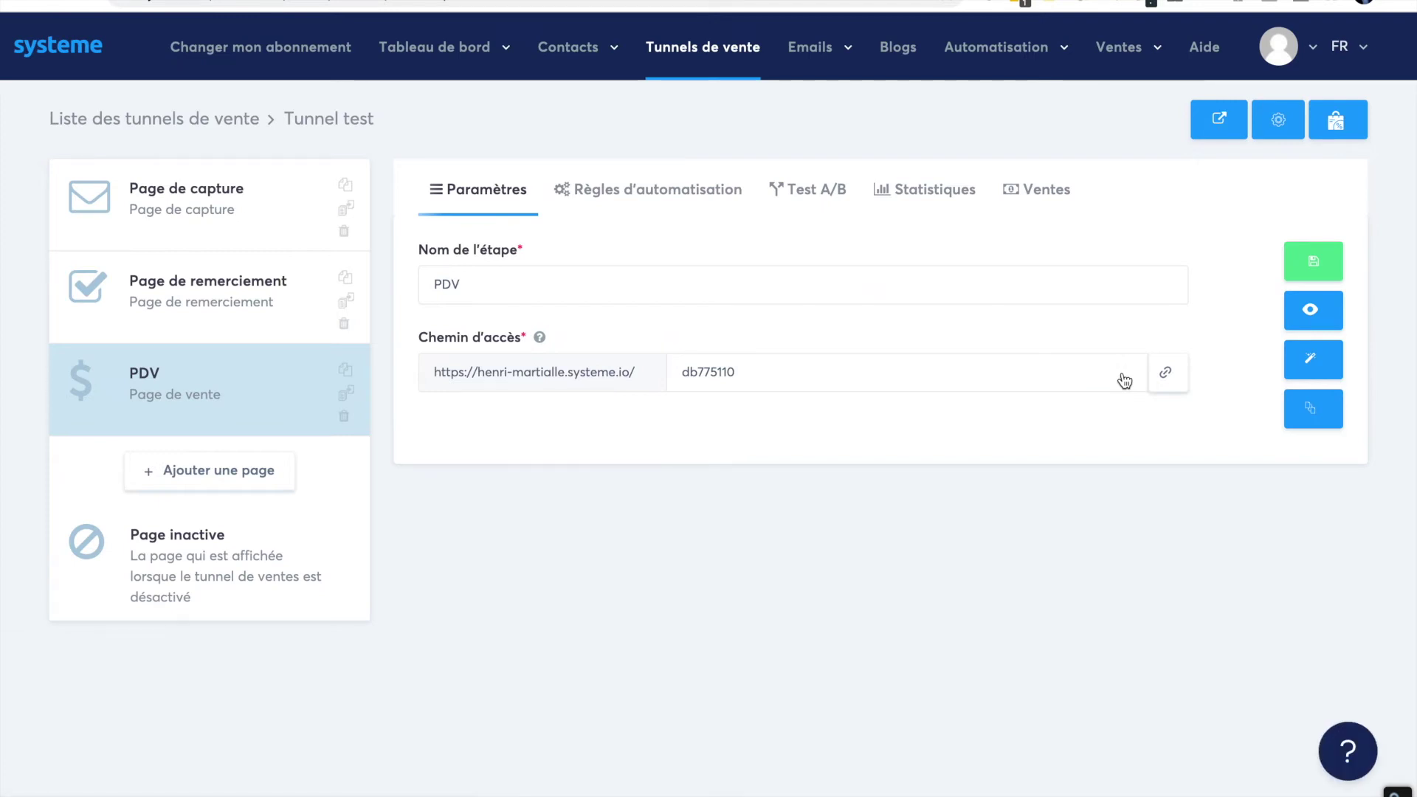
- Add a 'Page de paiement' step named BC to Tunnel test
left_click(238, 476)
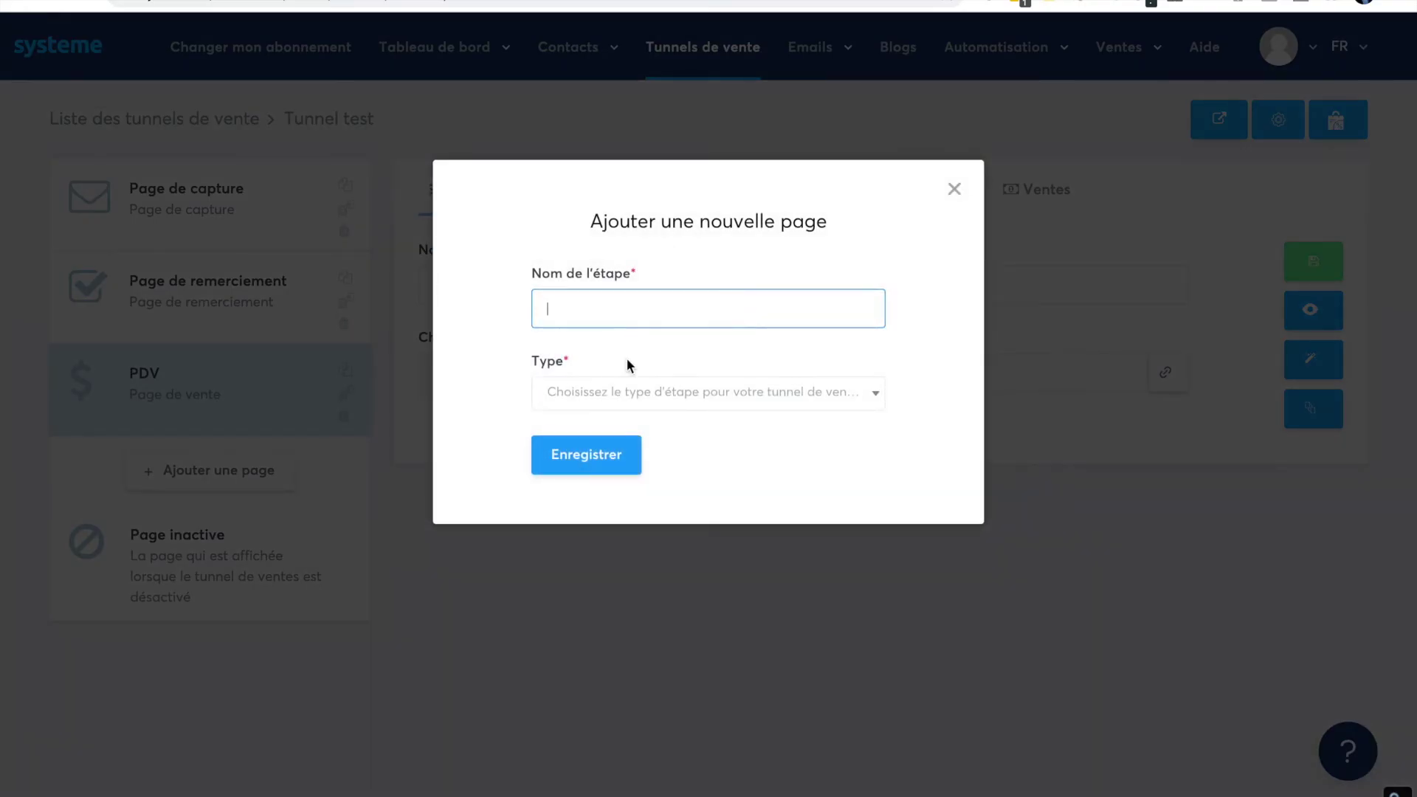
type("BC")
left_click(601, 467)
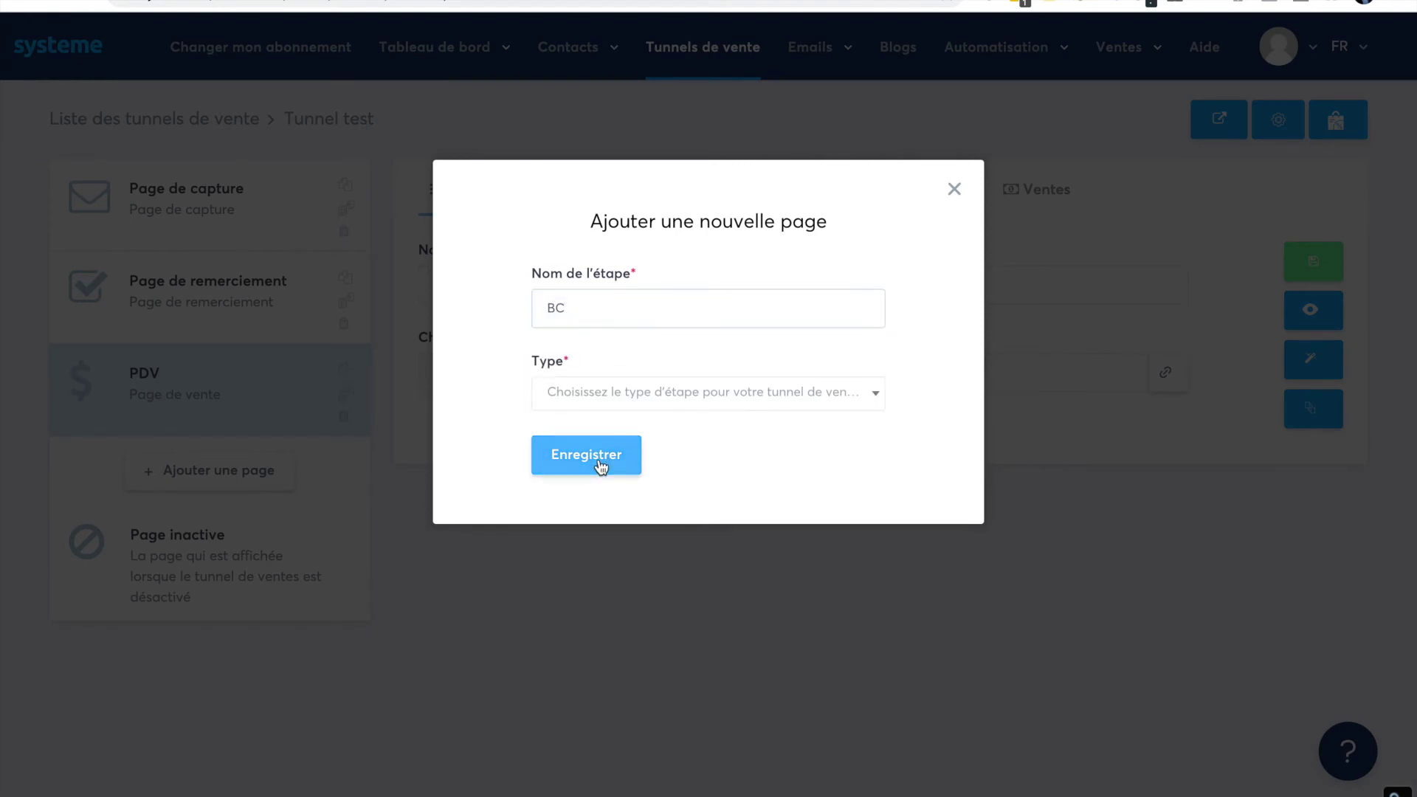
left_click(655, 394)
scroll(651, 527, "down", 2)
scroll(650, 521, "down", 3)
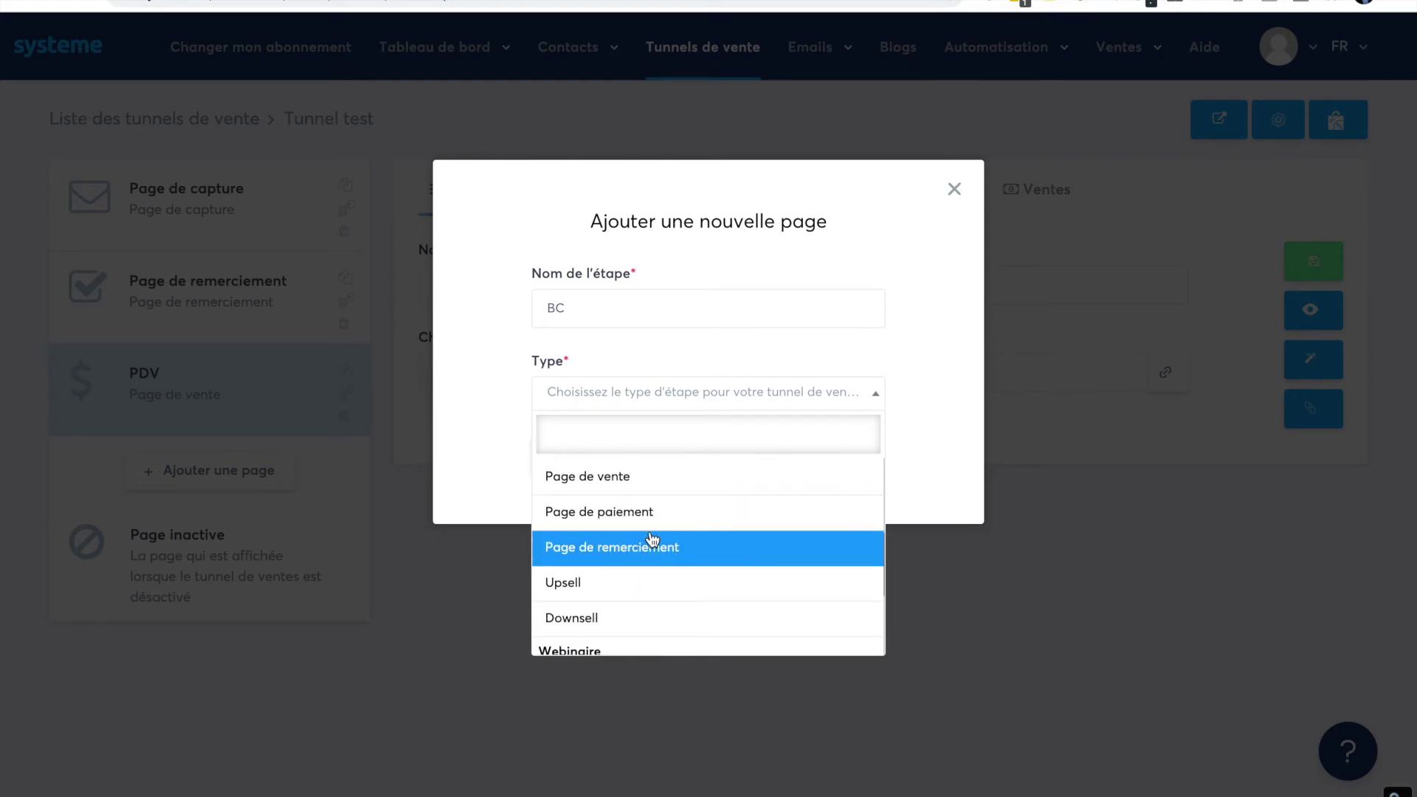
scroll(652, 539, "up", 1)
left_click(653, 537)
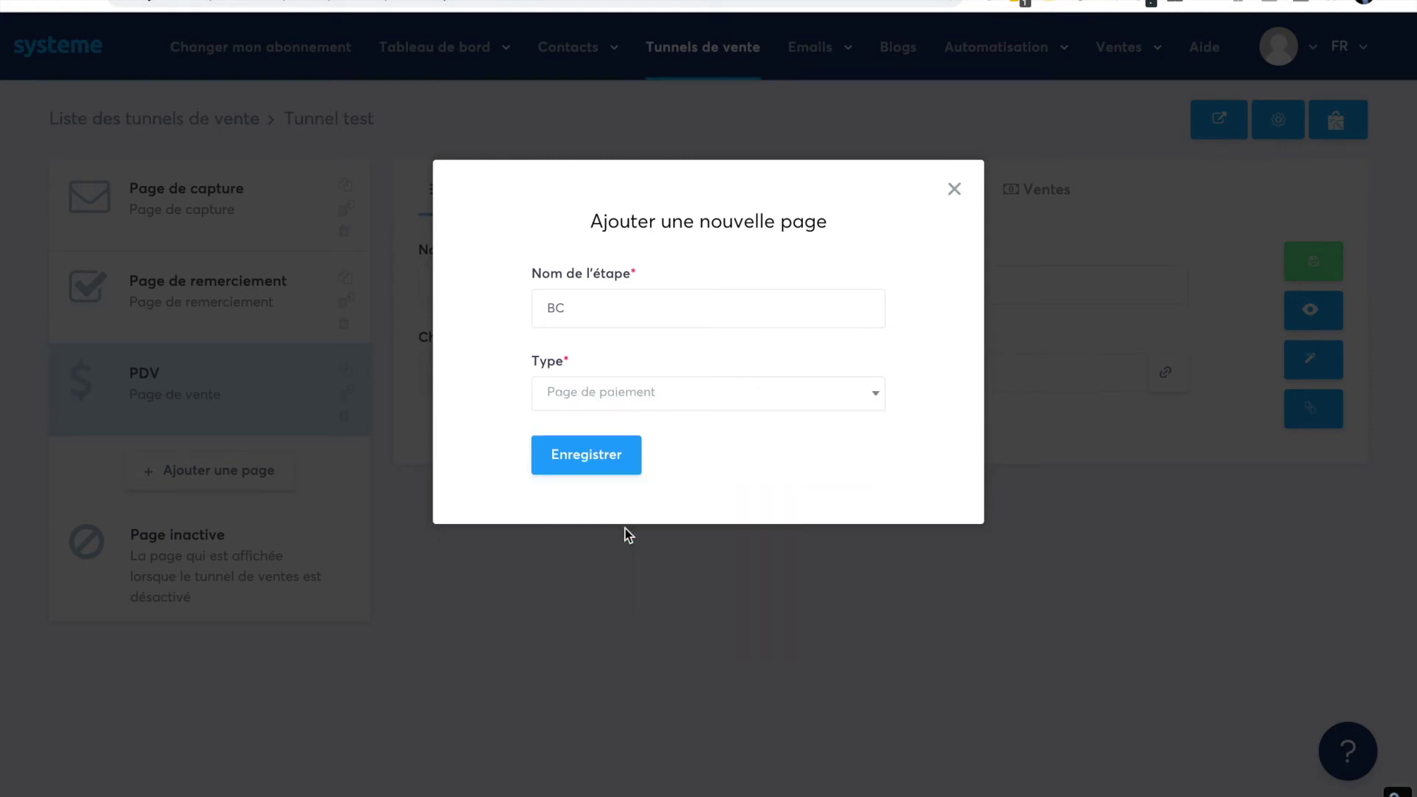
left_click(590, 461)
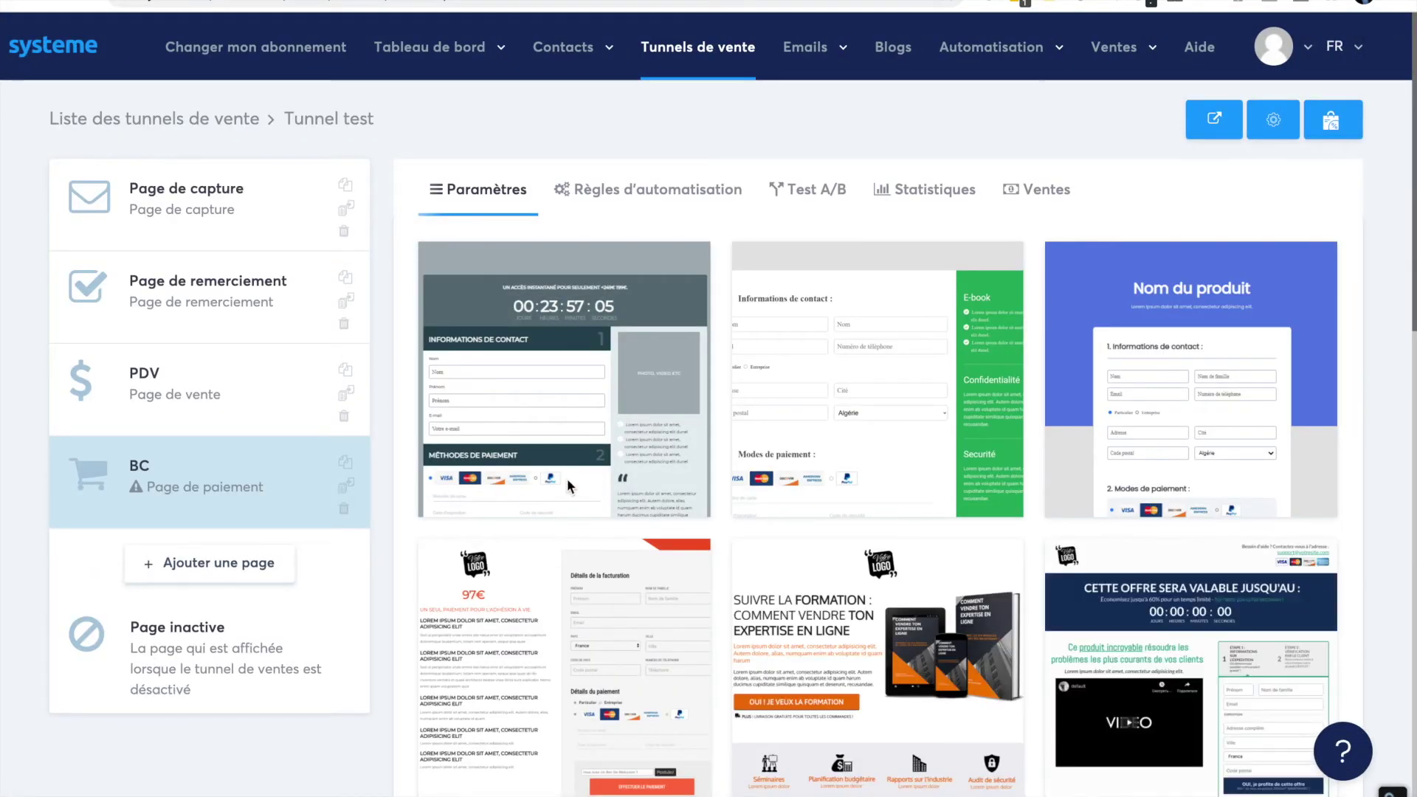
- Apply an order-form template to the BC payment page
scroll(843, 432, "down", 6)
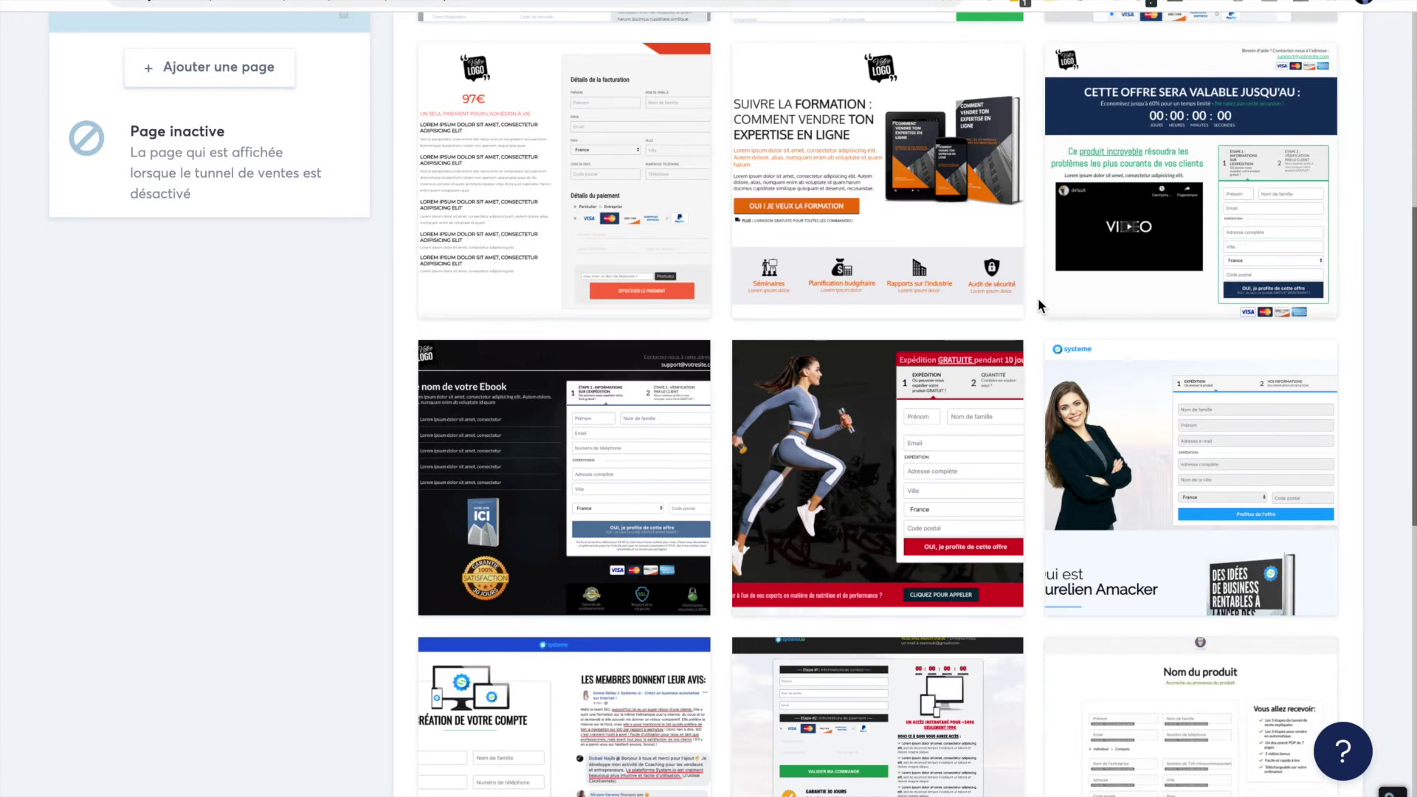
scroll(1039, 305, "down", 2)
scroll(1038, 298, "down", 3)
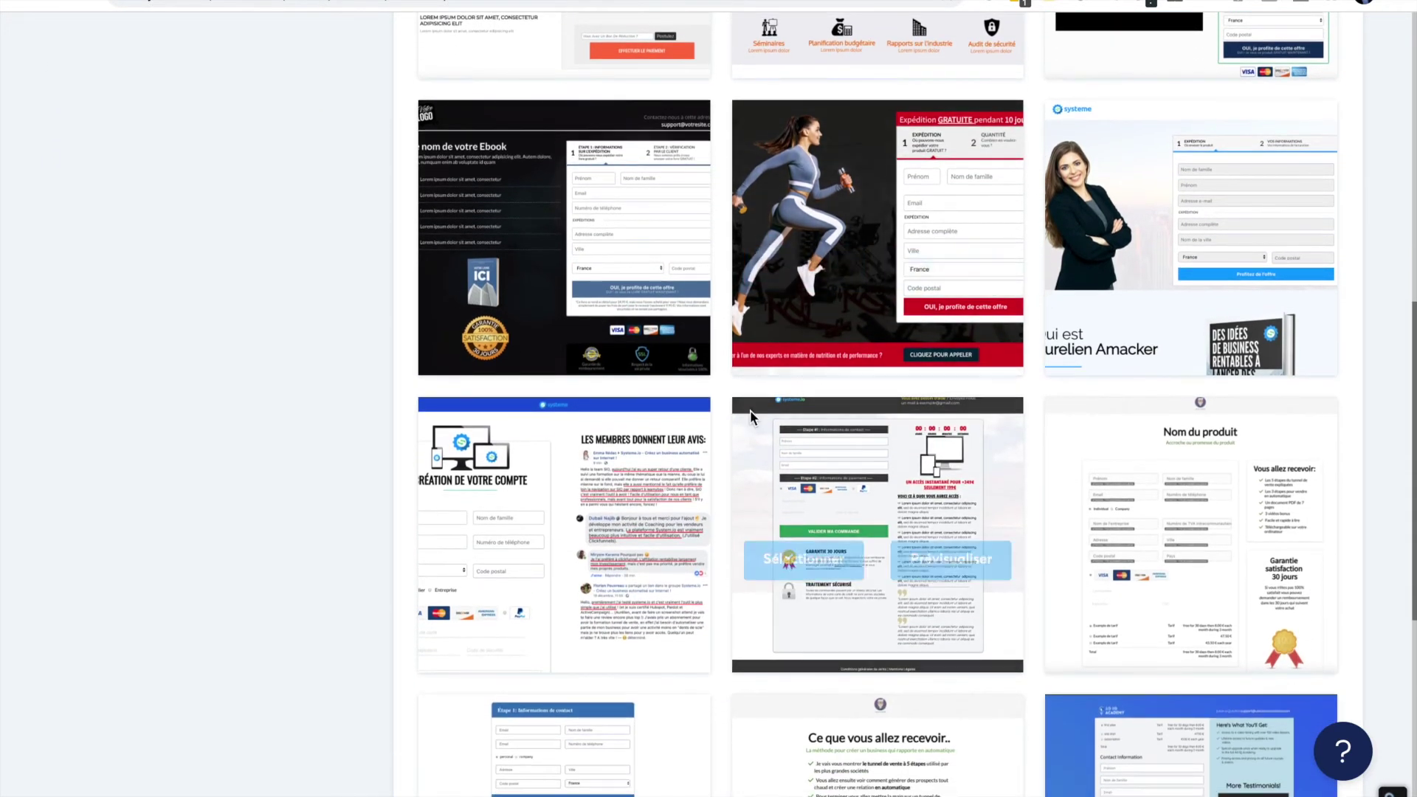
scroll(673, 497, "down", 5)
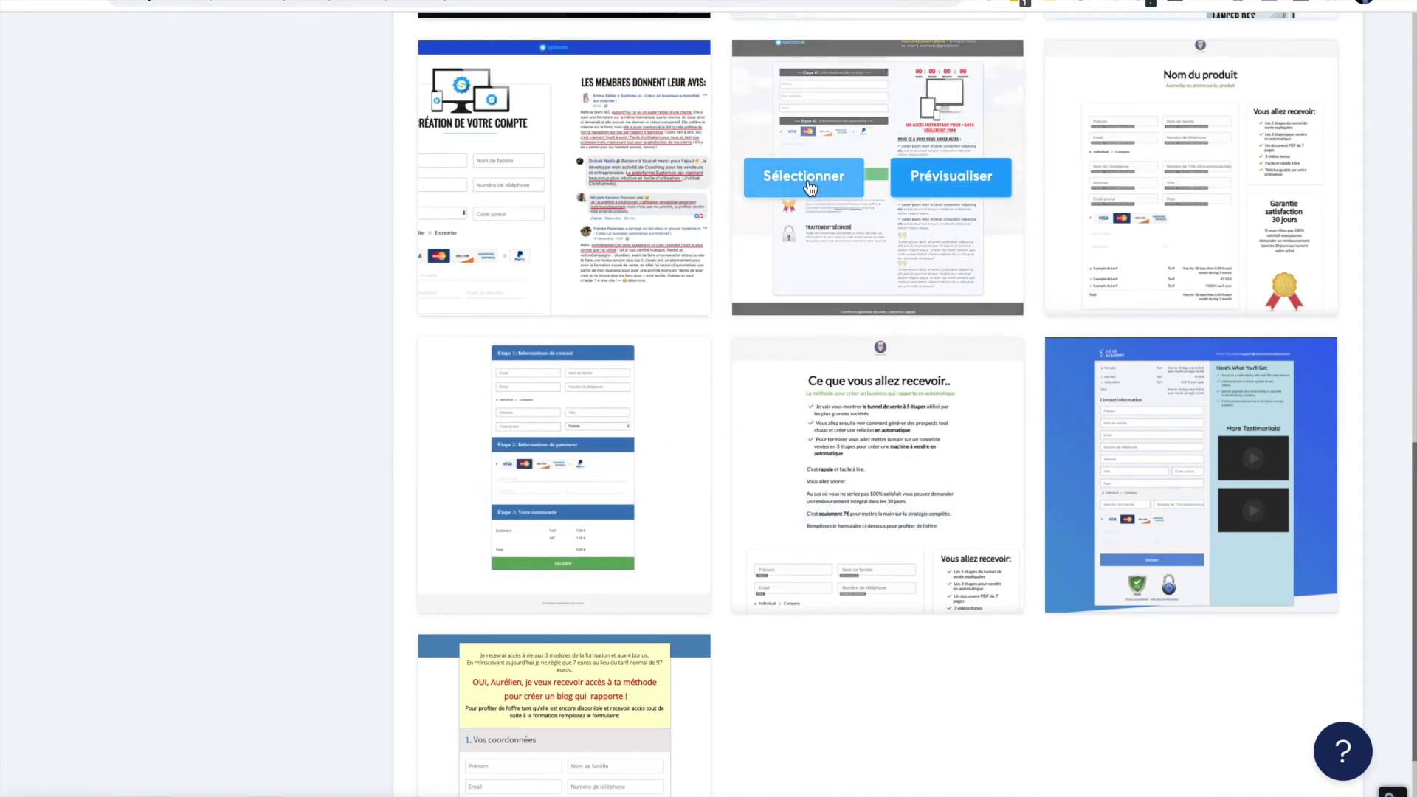
left_click(810, 187)
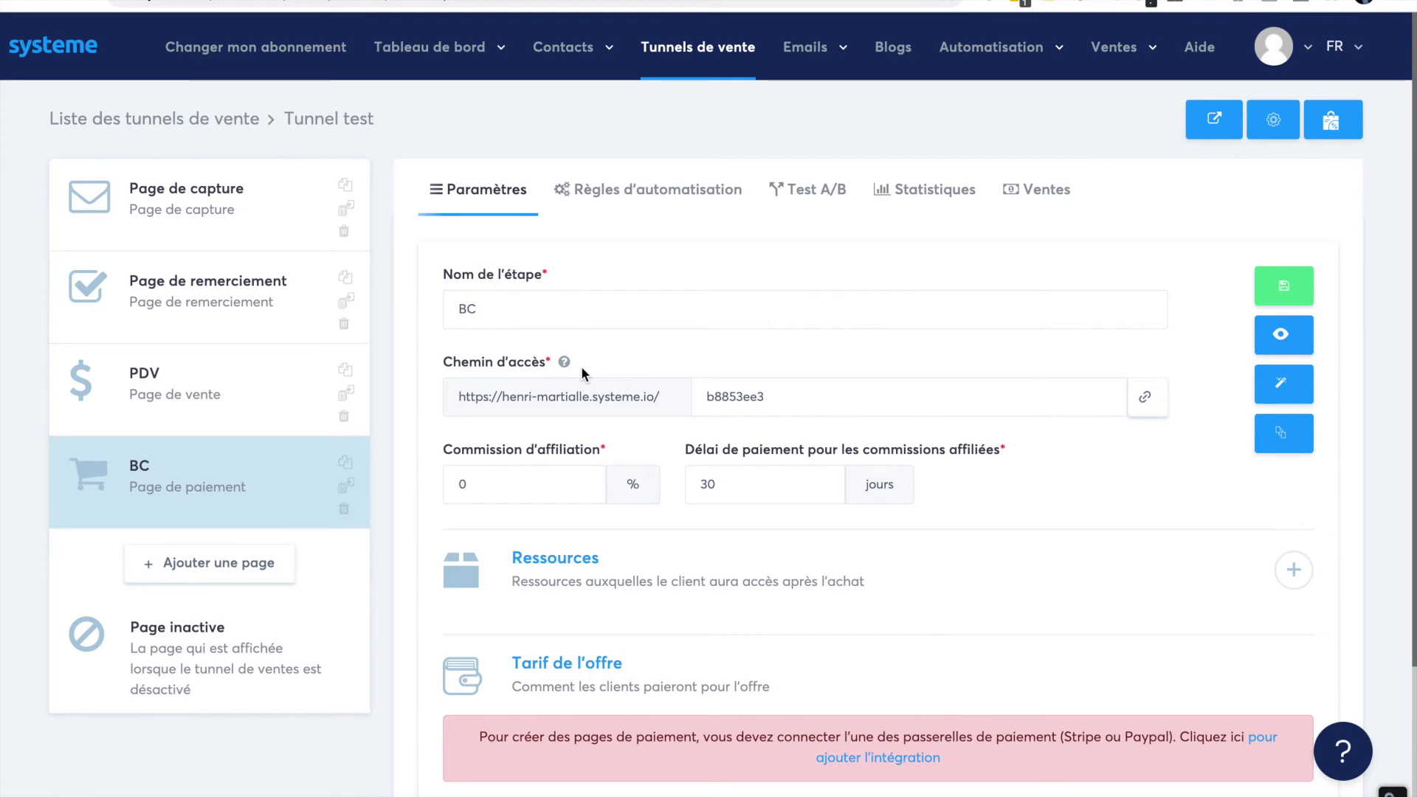
- Create a 'Page de remerciement' step named PR BC and apply the order-confirmation template
left_click(244, 565)
type("PR BC")
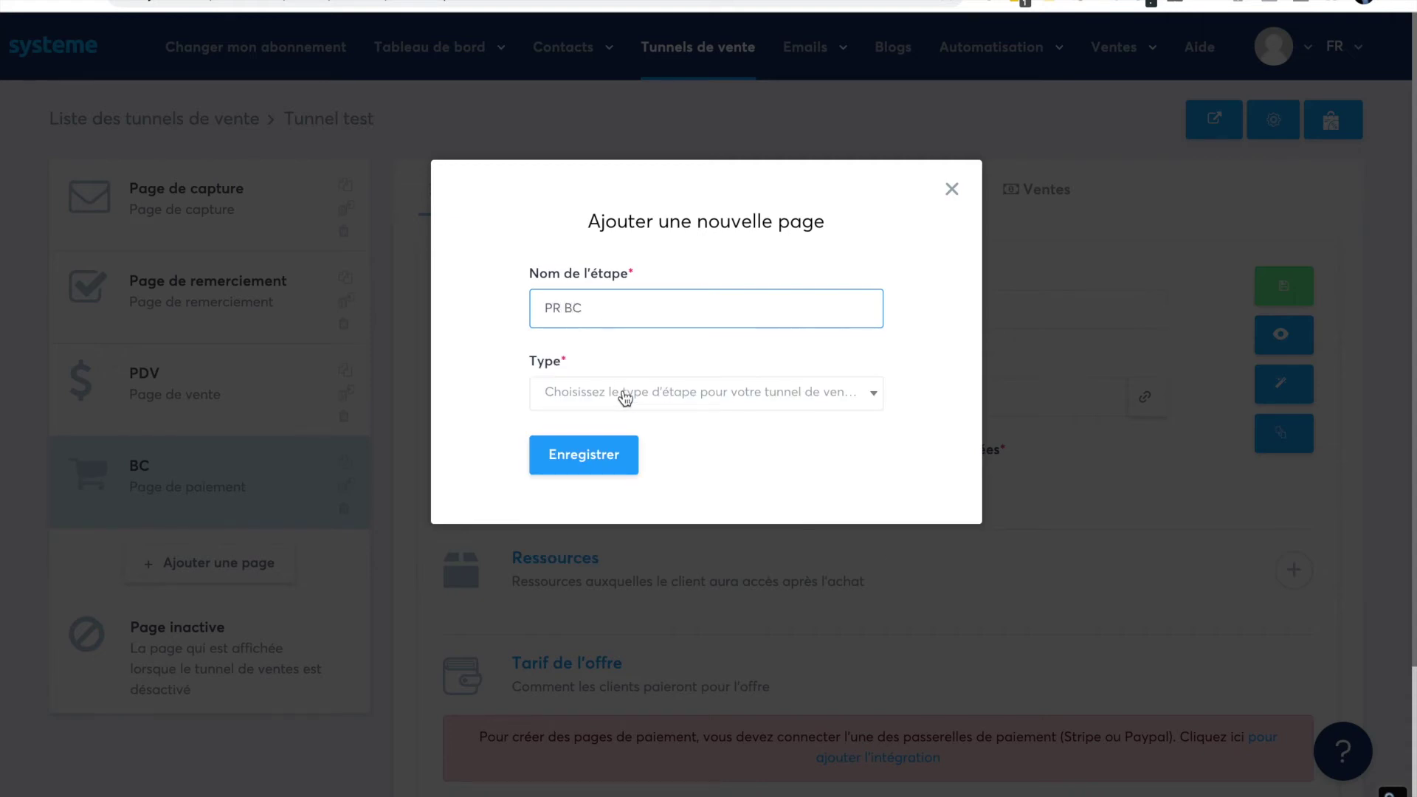
left_click(625, 399)
scroll(621, 572, "down", 2)
scroll(621, 572, "down", 1)
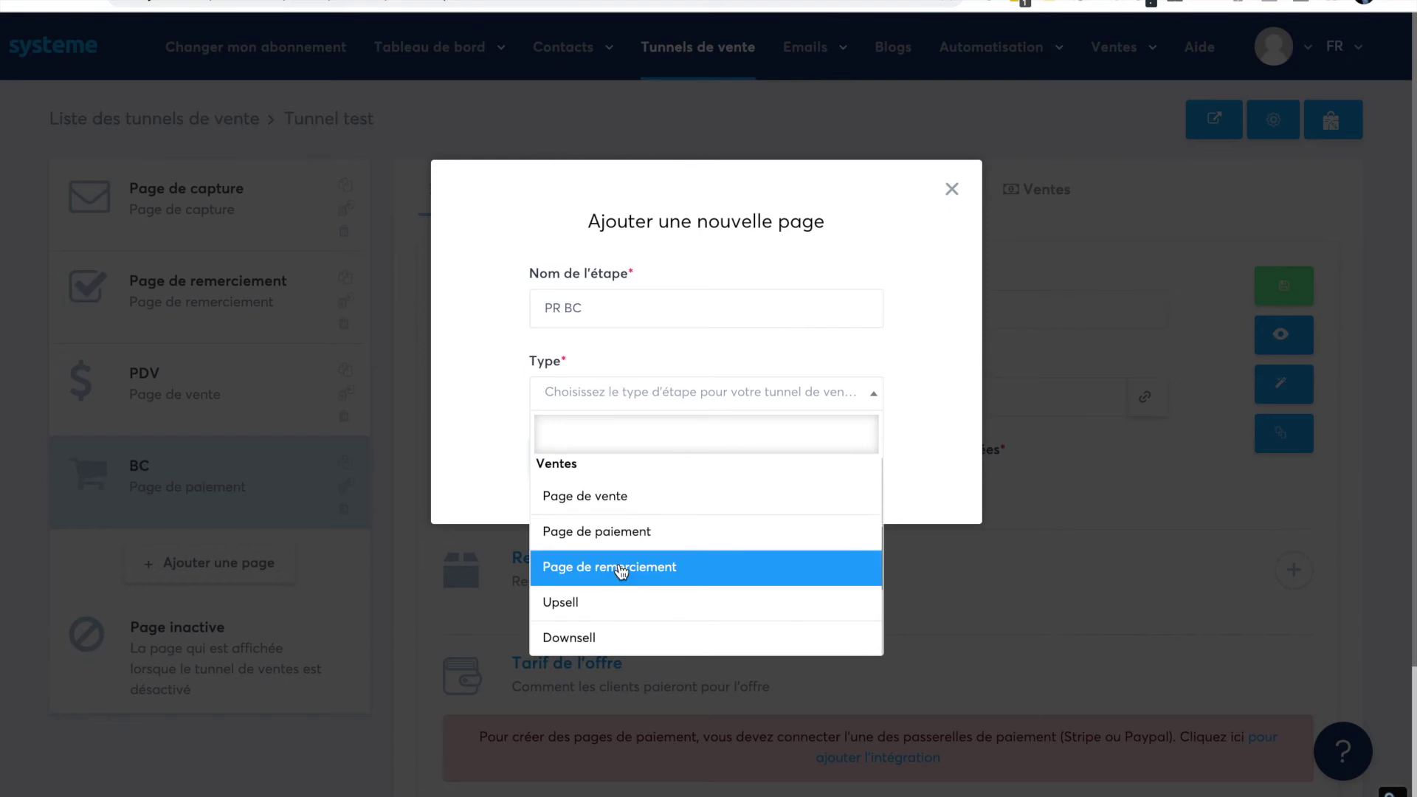
left_click(617, 573)
left_click(586, 453)
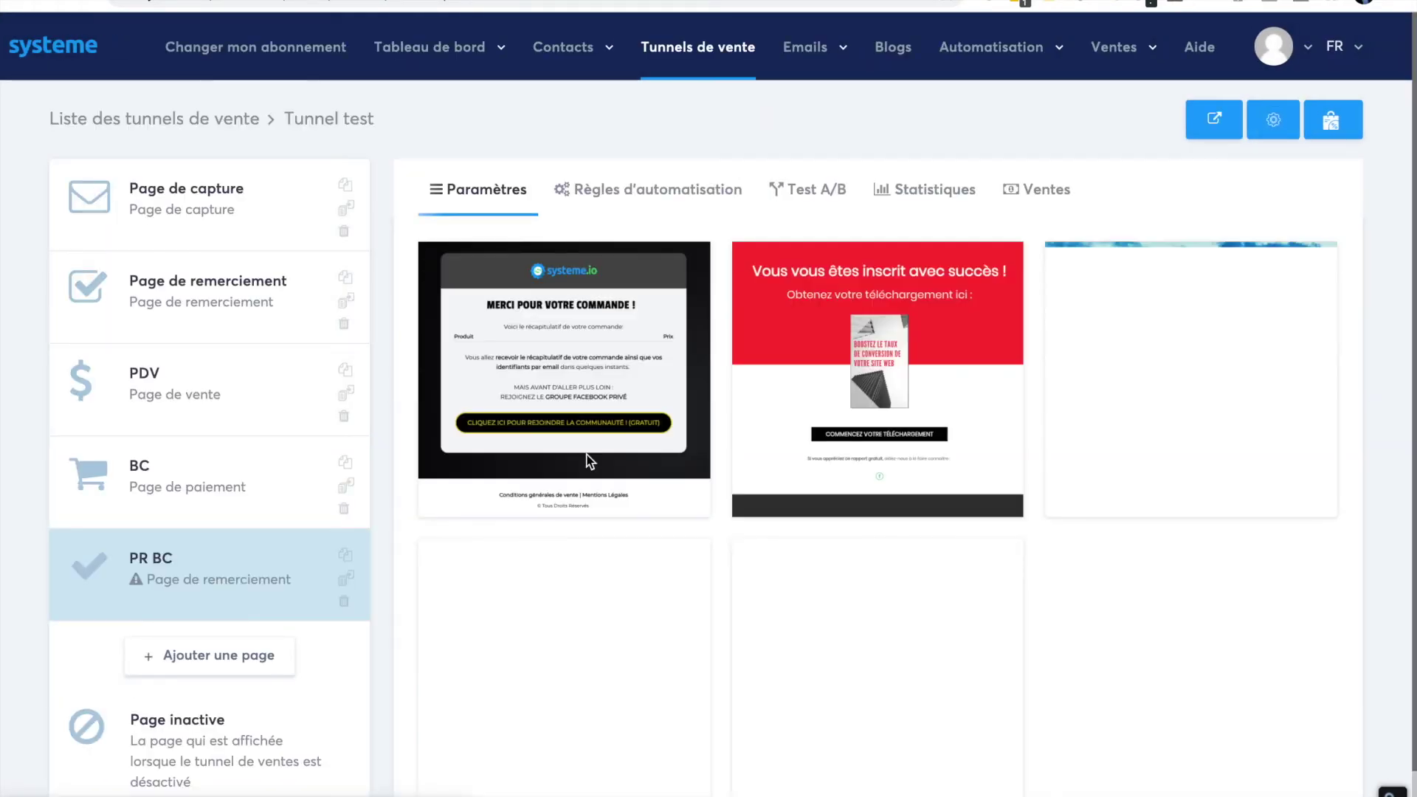
mouse_move(587, 338)
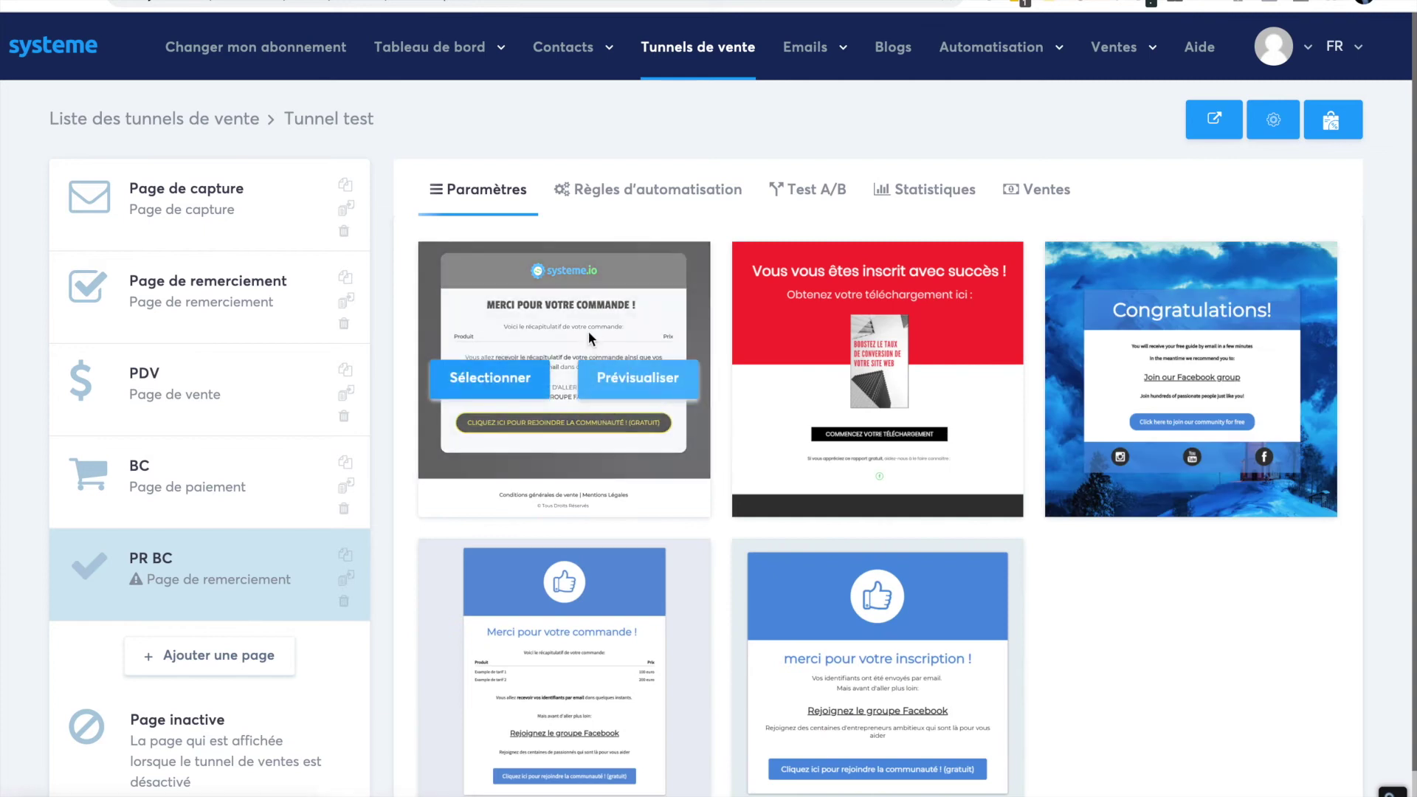
left_click(489, 378)
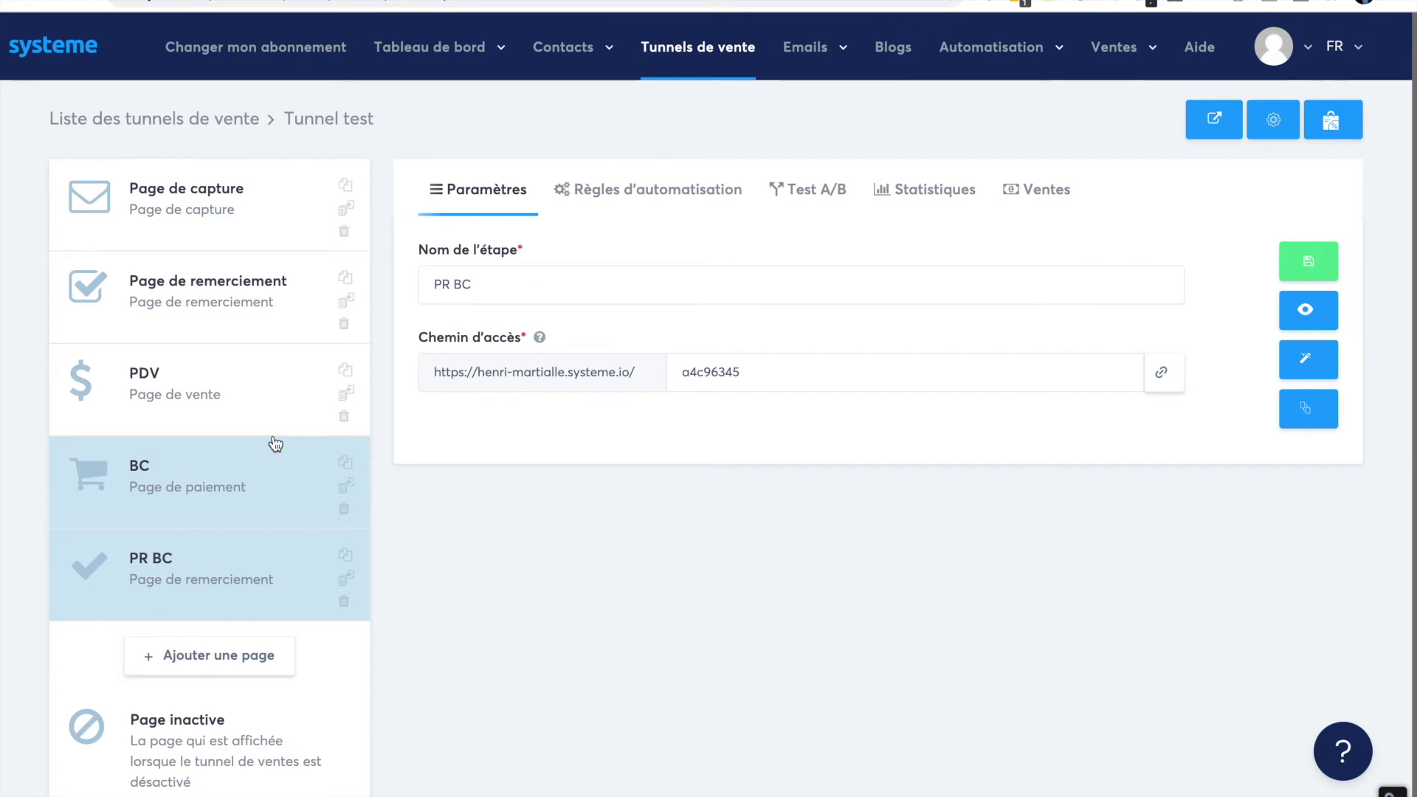
- Change the PDV step's access path to pdv, save it, and open the page in the editor
left_click(229, 408)
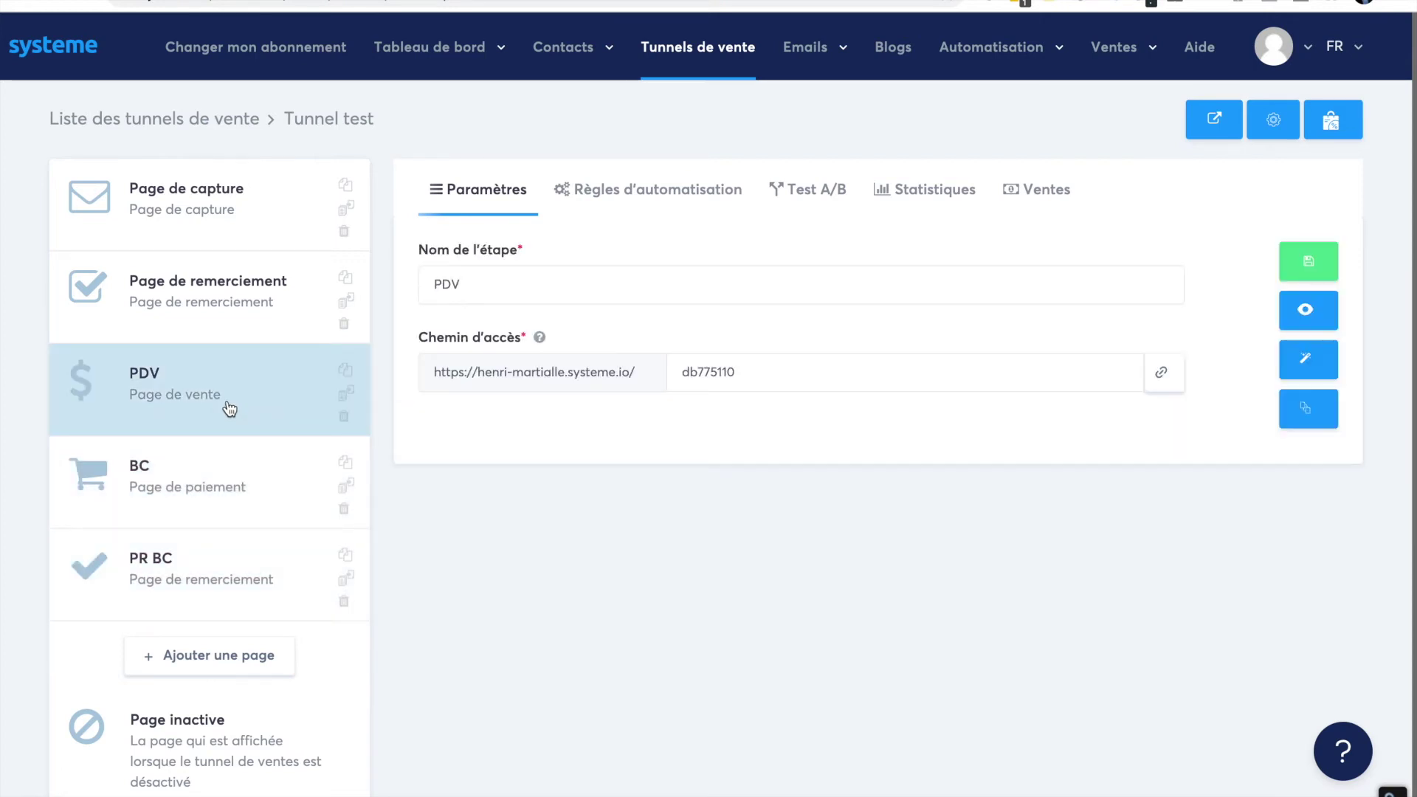
left_click(732, 379)
double_click(797, 372)
type("pdv")
left_click(525, 585)
left_click(1314, 269)
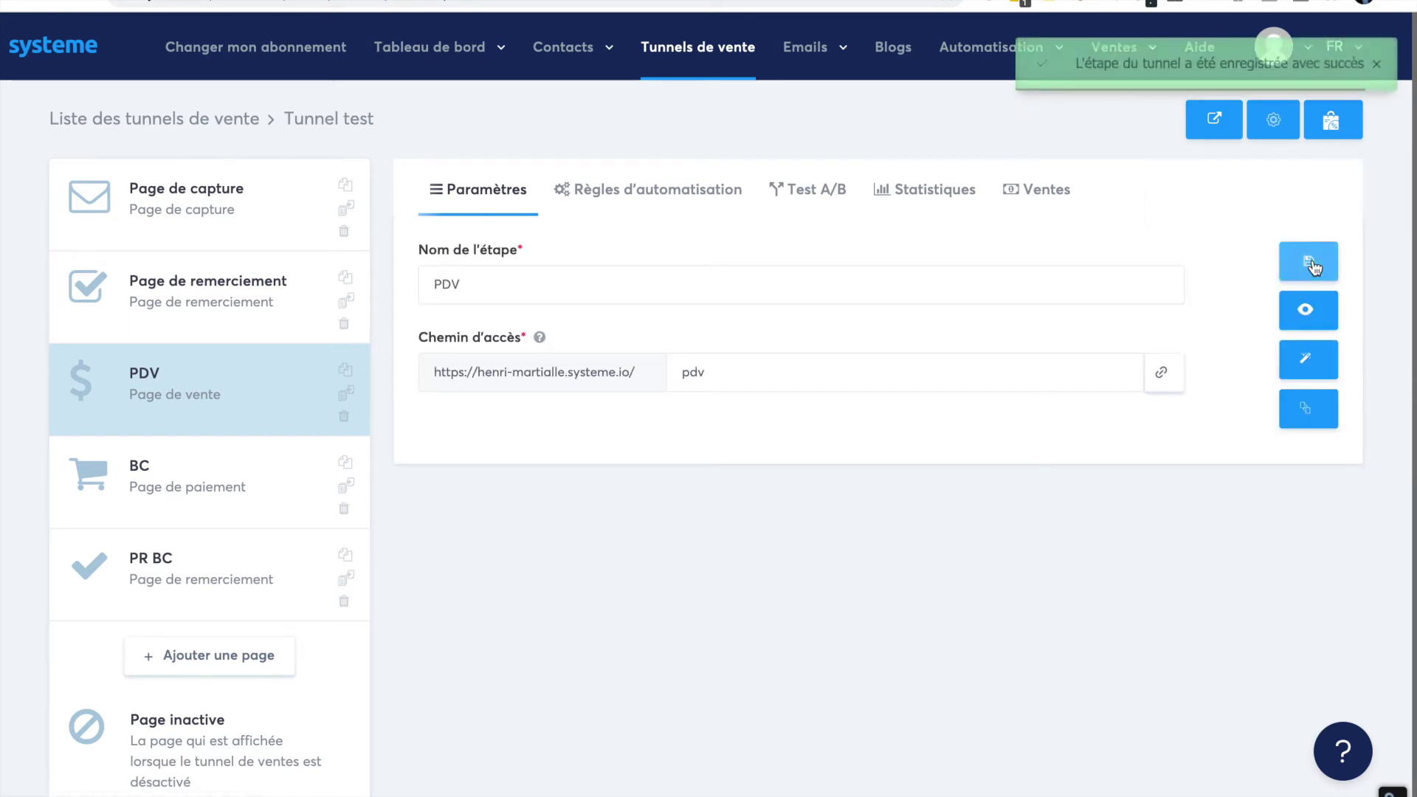
left_click(1307, 366)
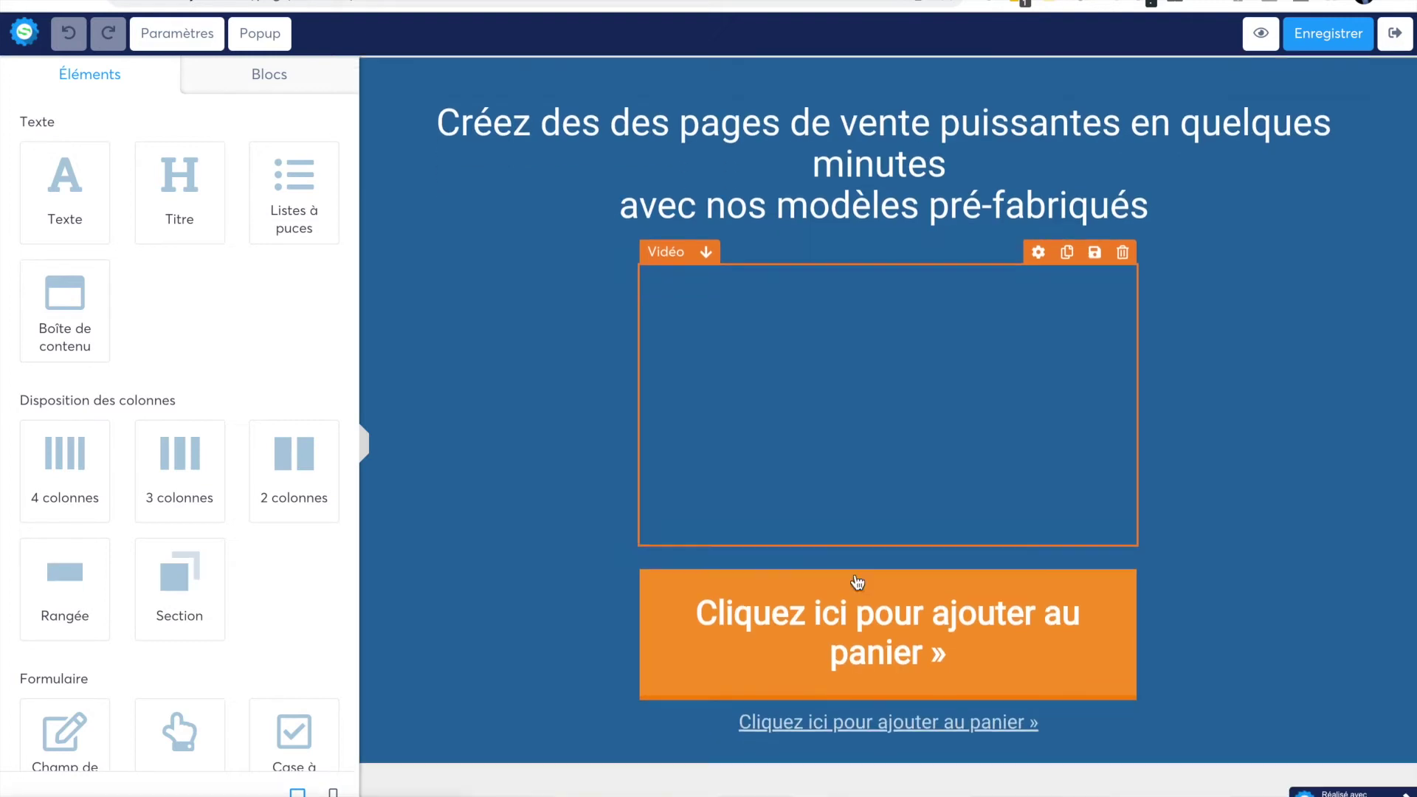
- Set the add-to-cart button action to 'Vers l'étape suivante dans le tunnel', save, and exit the editor
scroll(856, 583, "down", 1)
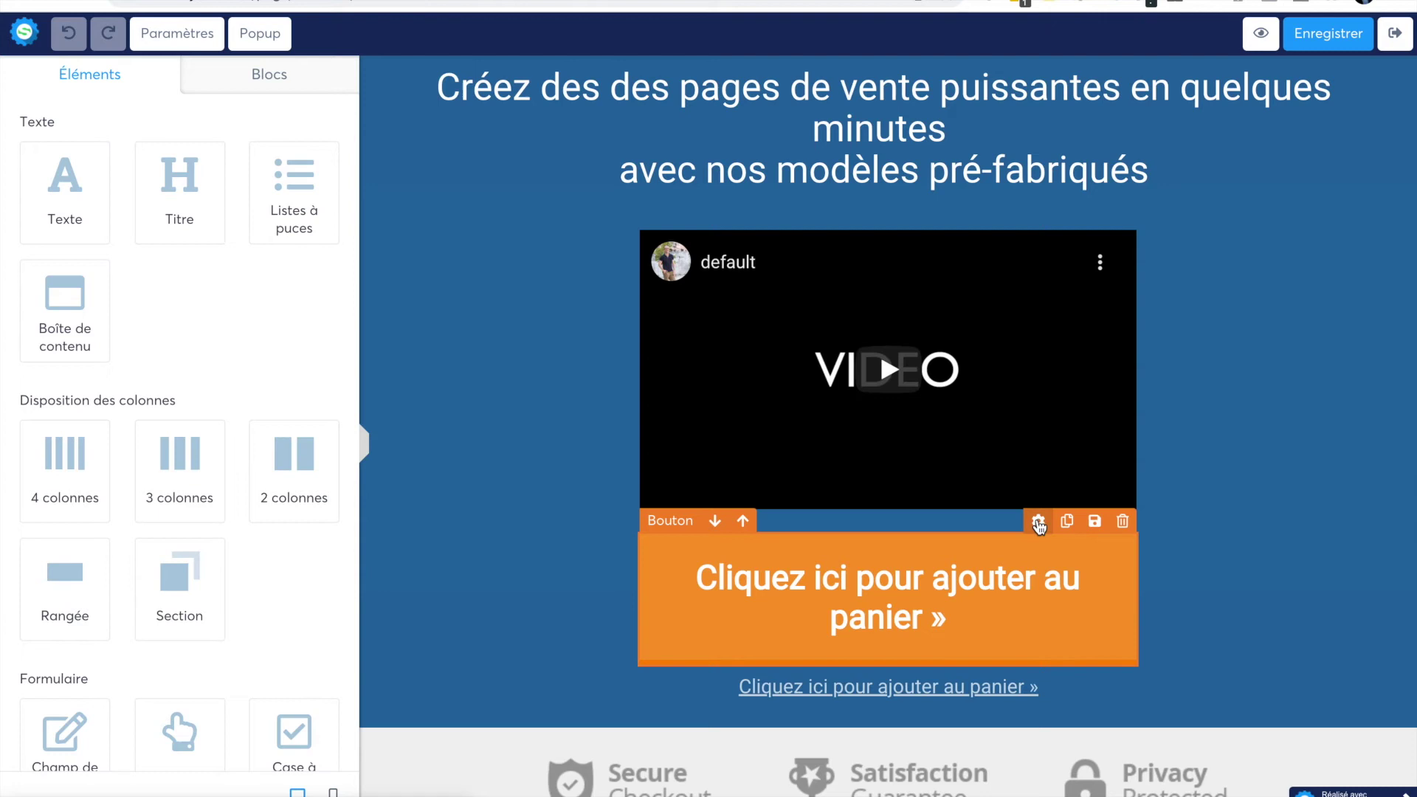
left_click(834, 599)
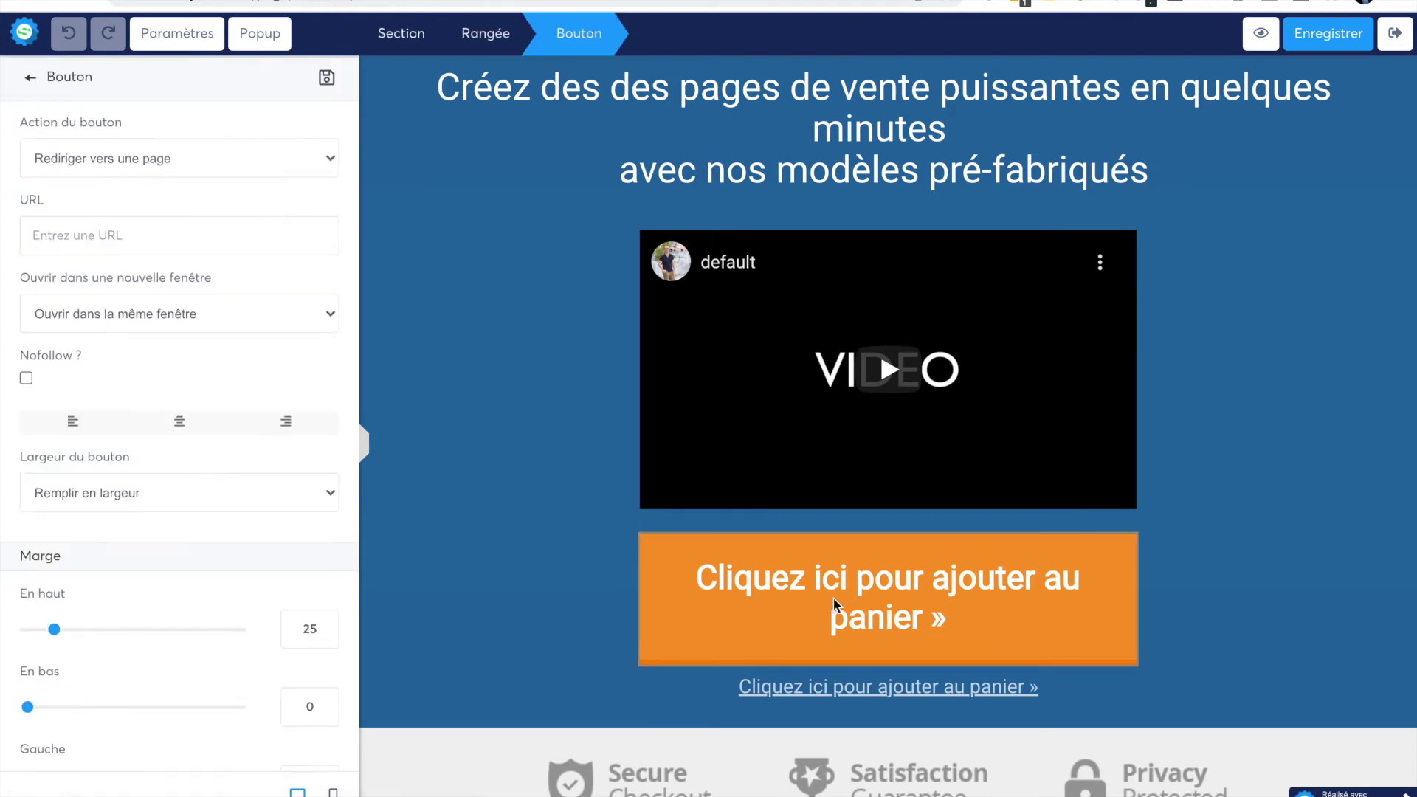
left_click(237, 158)
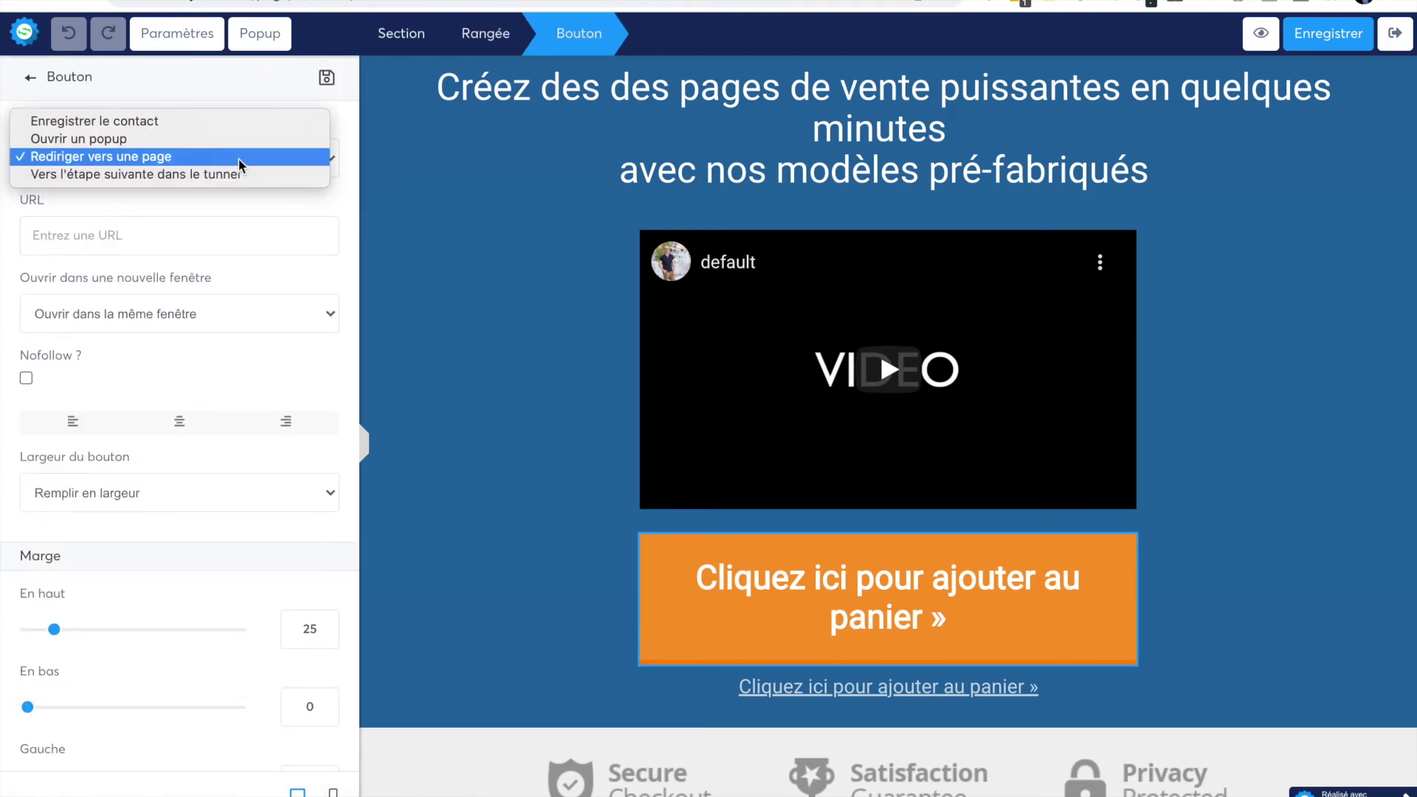
left_click(238, 174)
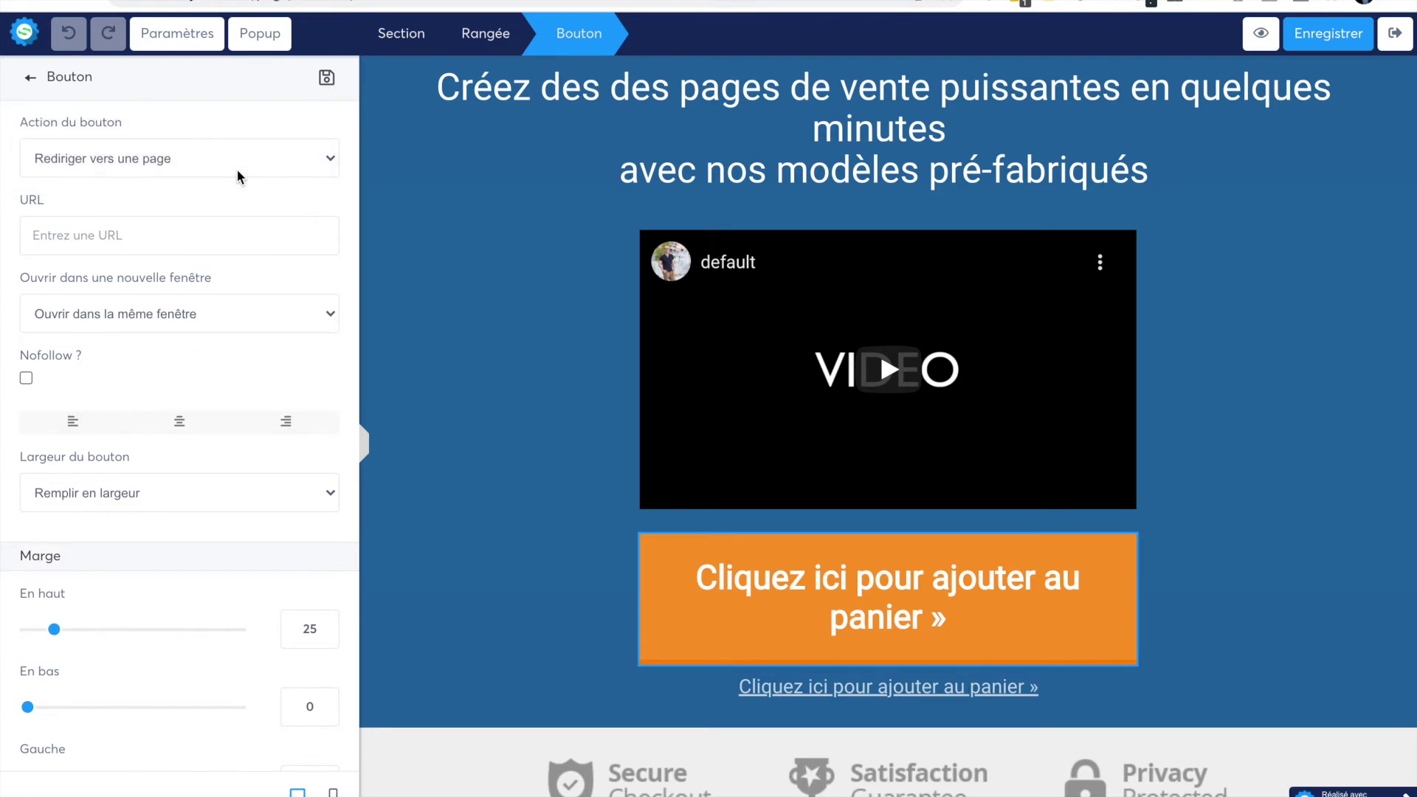
left_click(1322, 34)
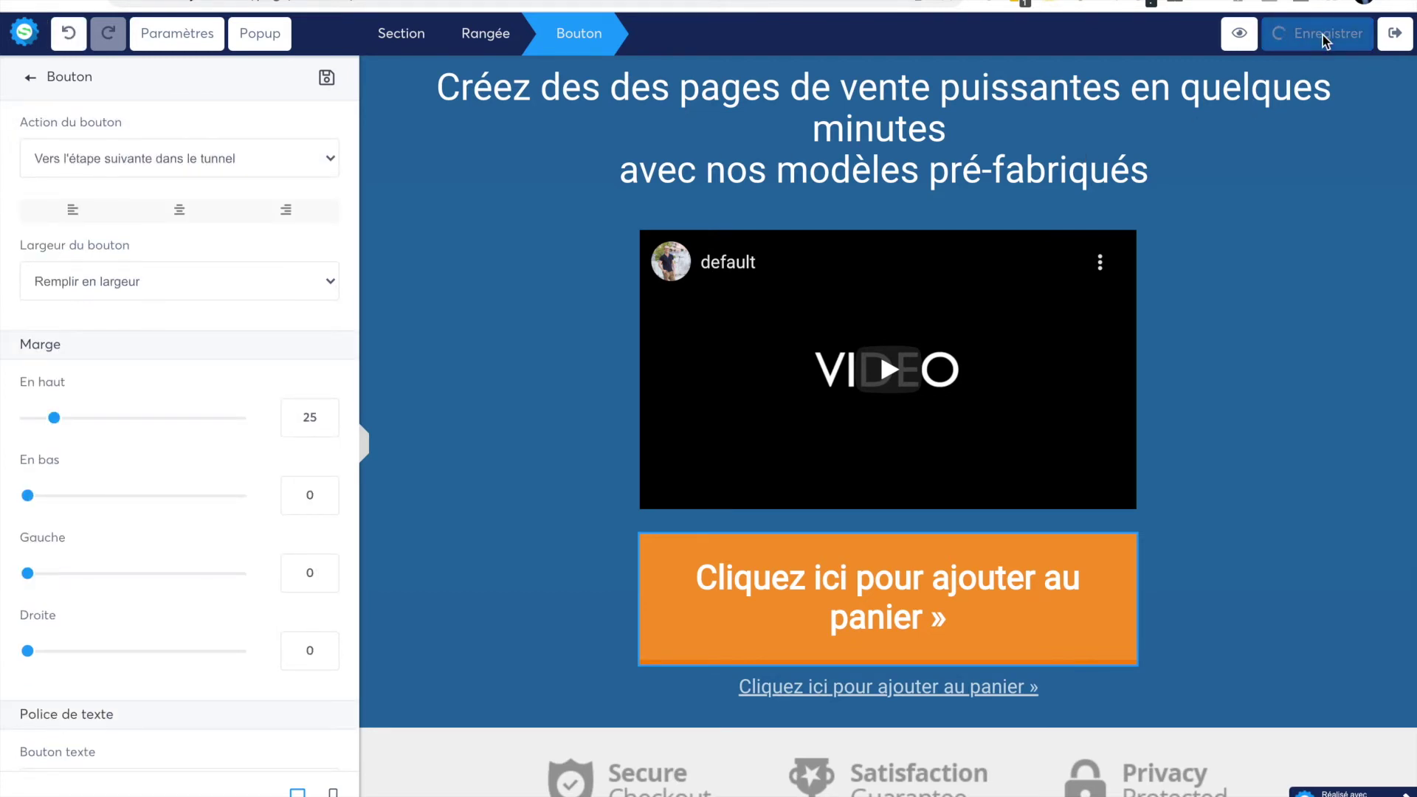
left_click(1394, 37)
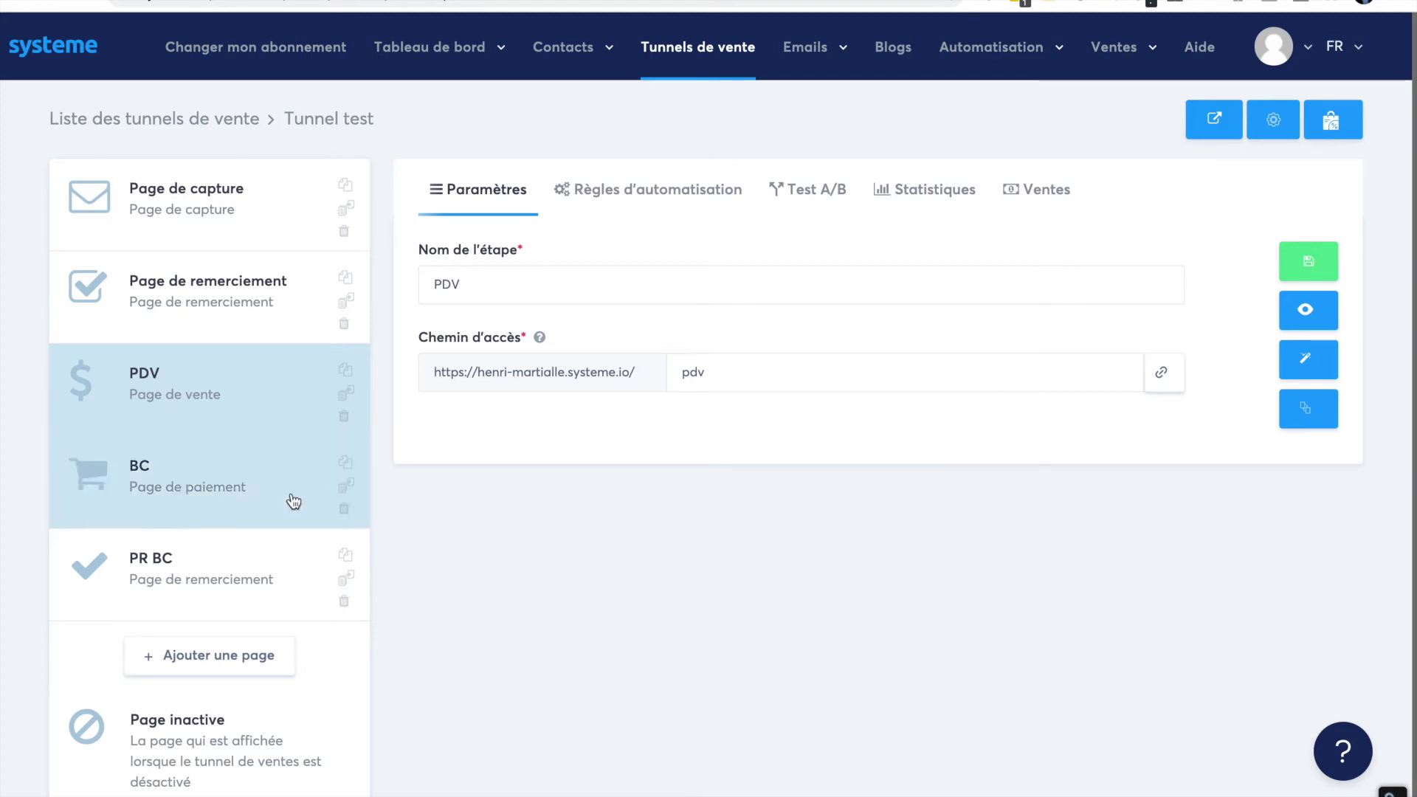
- Change the BC payment step's access path to bc
left_click(196, 489)
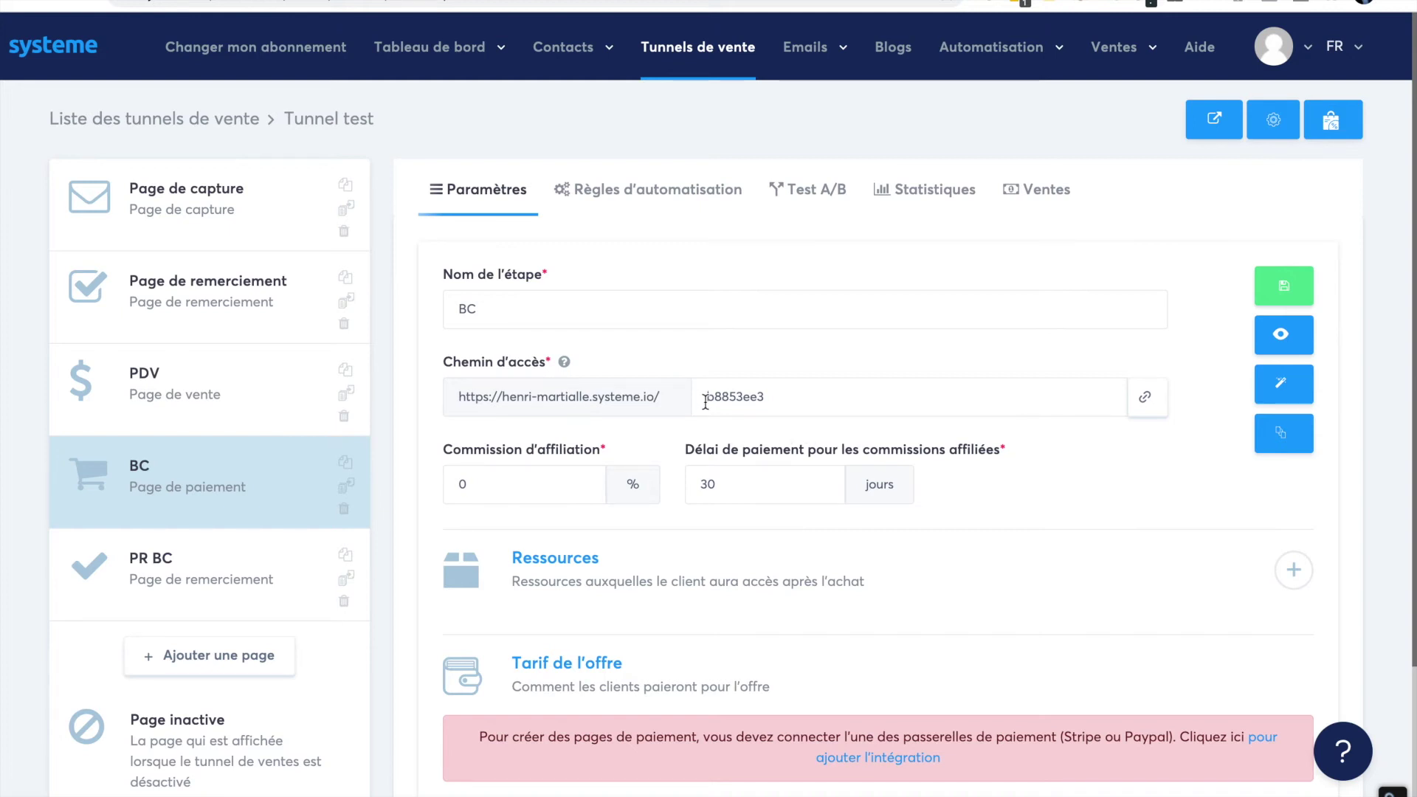
left_click_drag(705, 397, 845, 397)
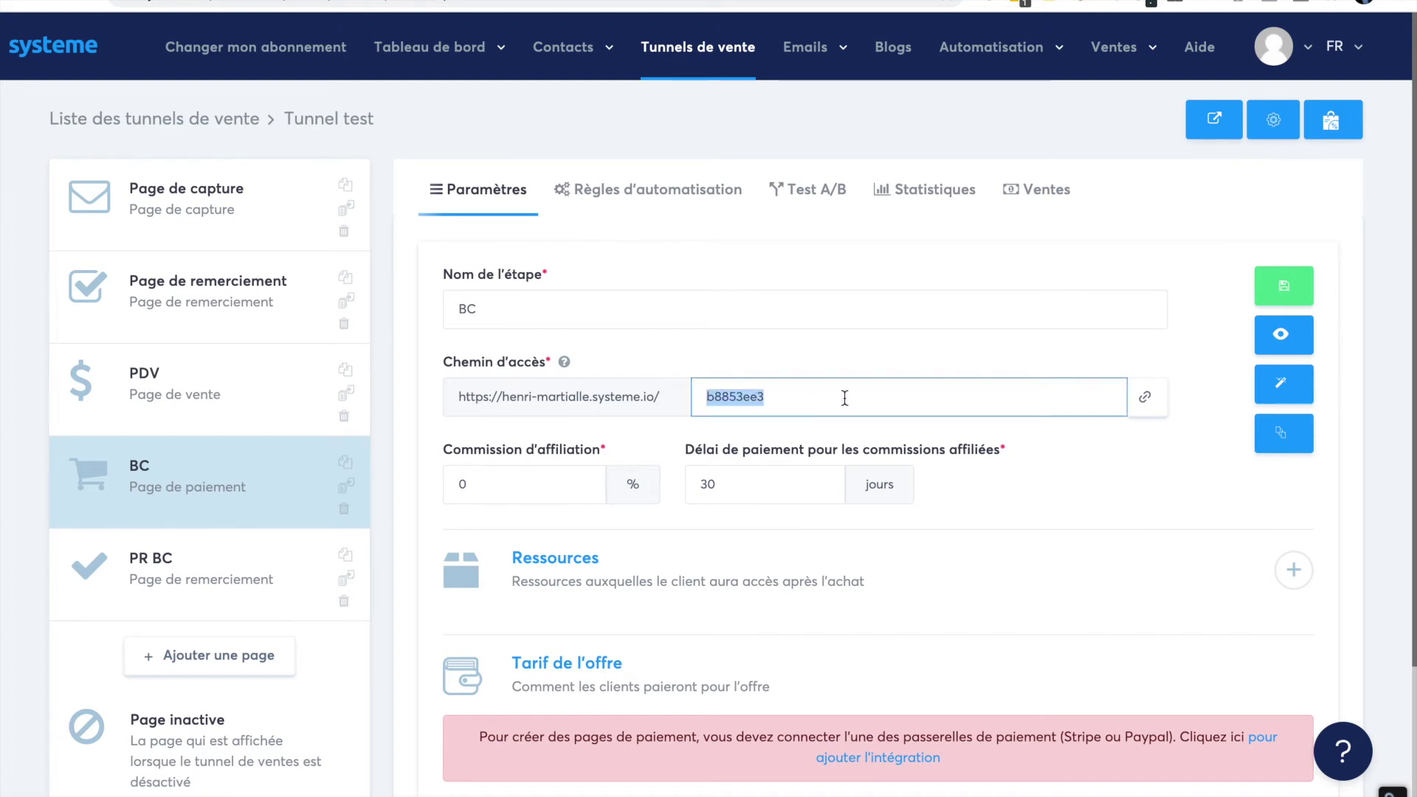
type("bc")
key("BackSpace")
key("BackSpace")
type("bc")
left_click(838, 360)
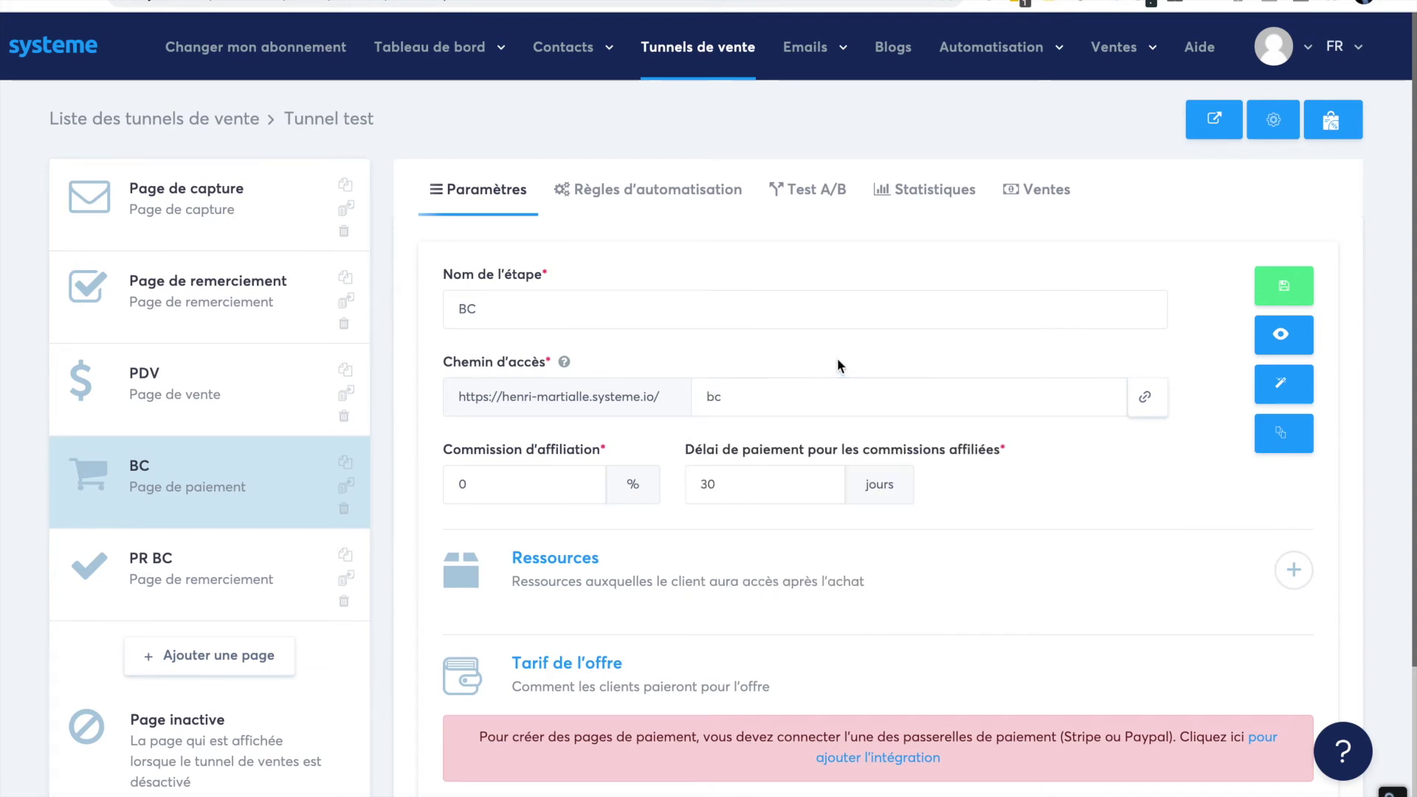
- Set the BC affiliate commission to 40%, save, and view its automation rules
left_click_drag(491, 487, 431, 486)
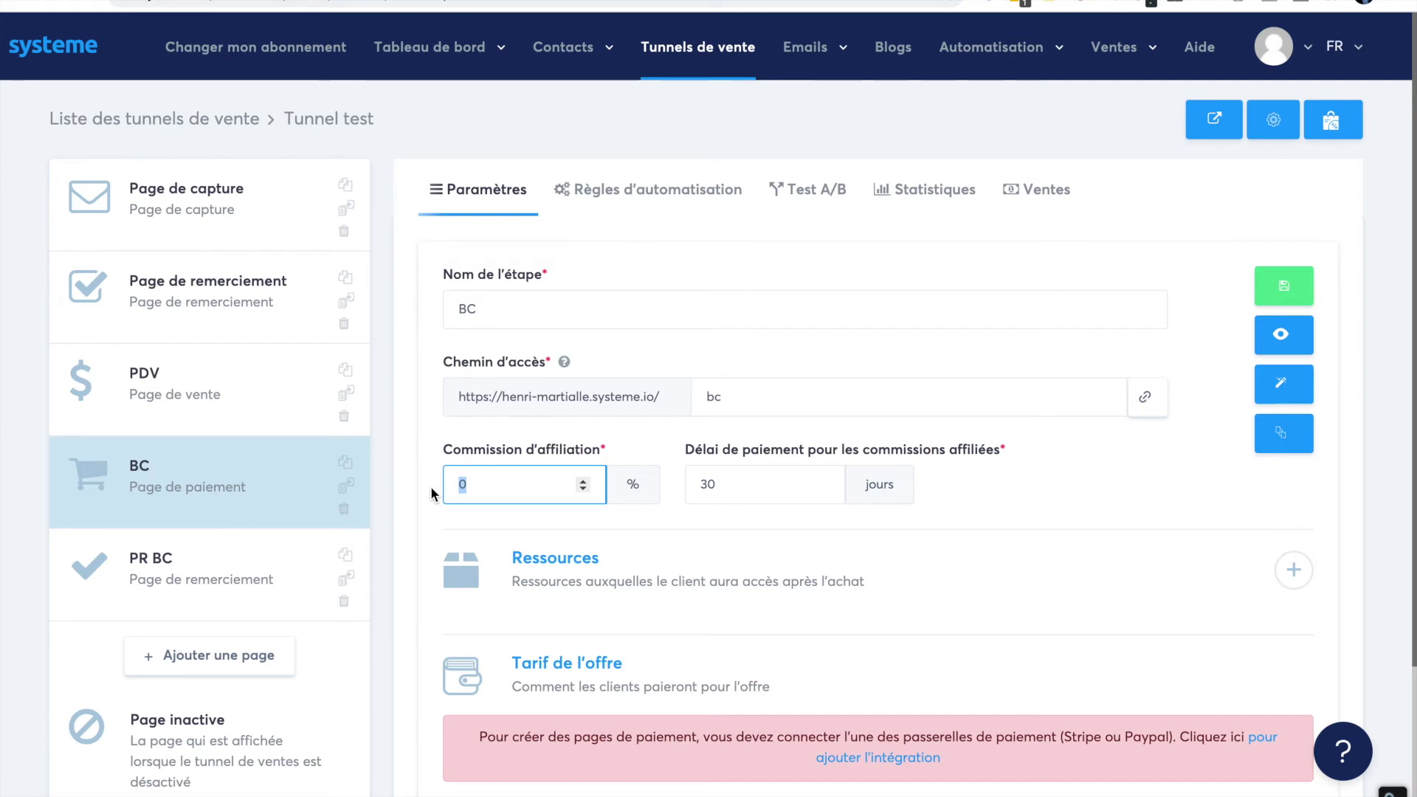
type("40")
scroll(697, 538, "down", 2)
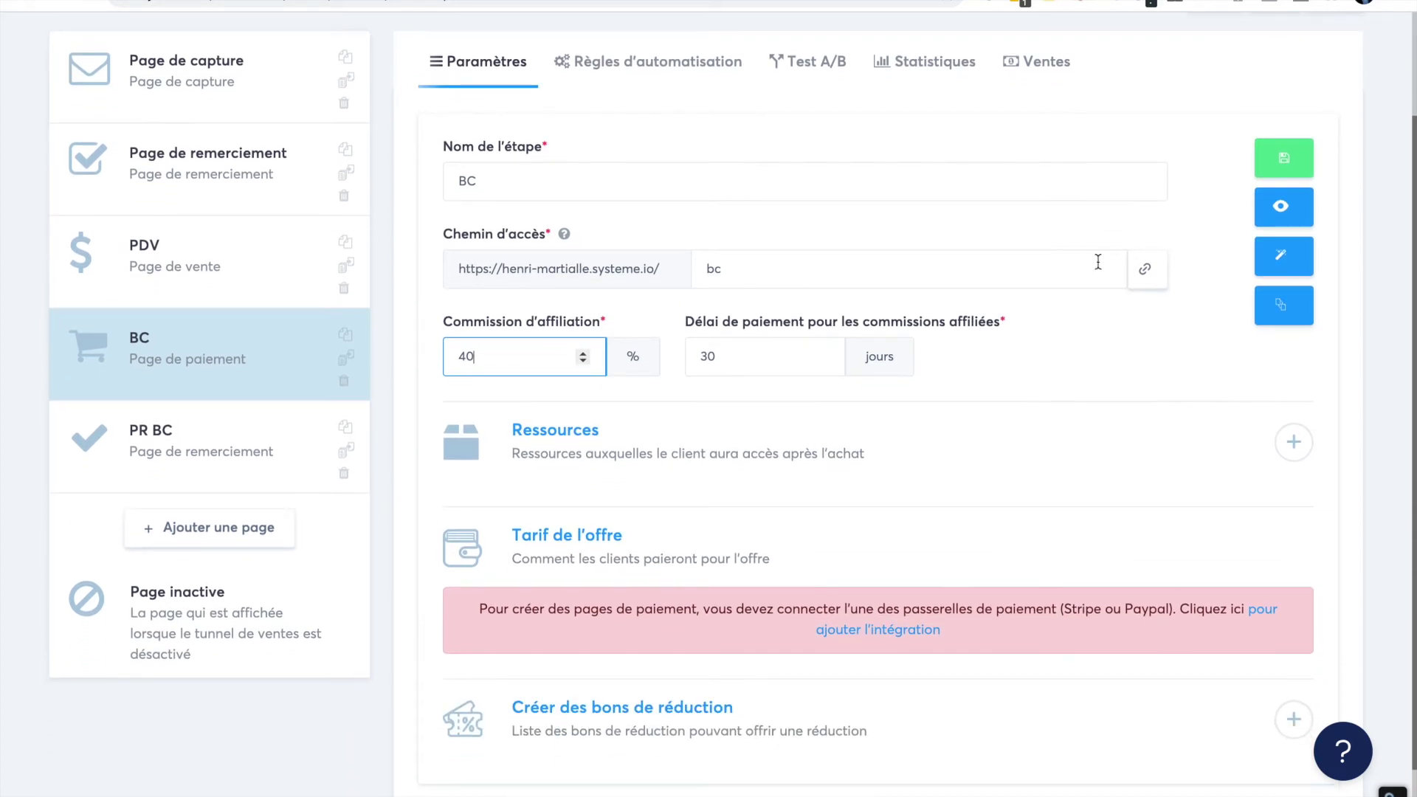
left_click(1284, 158)
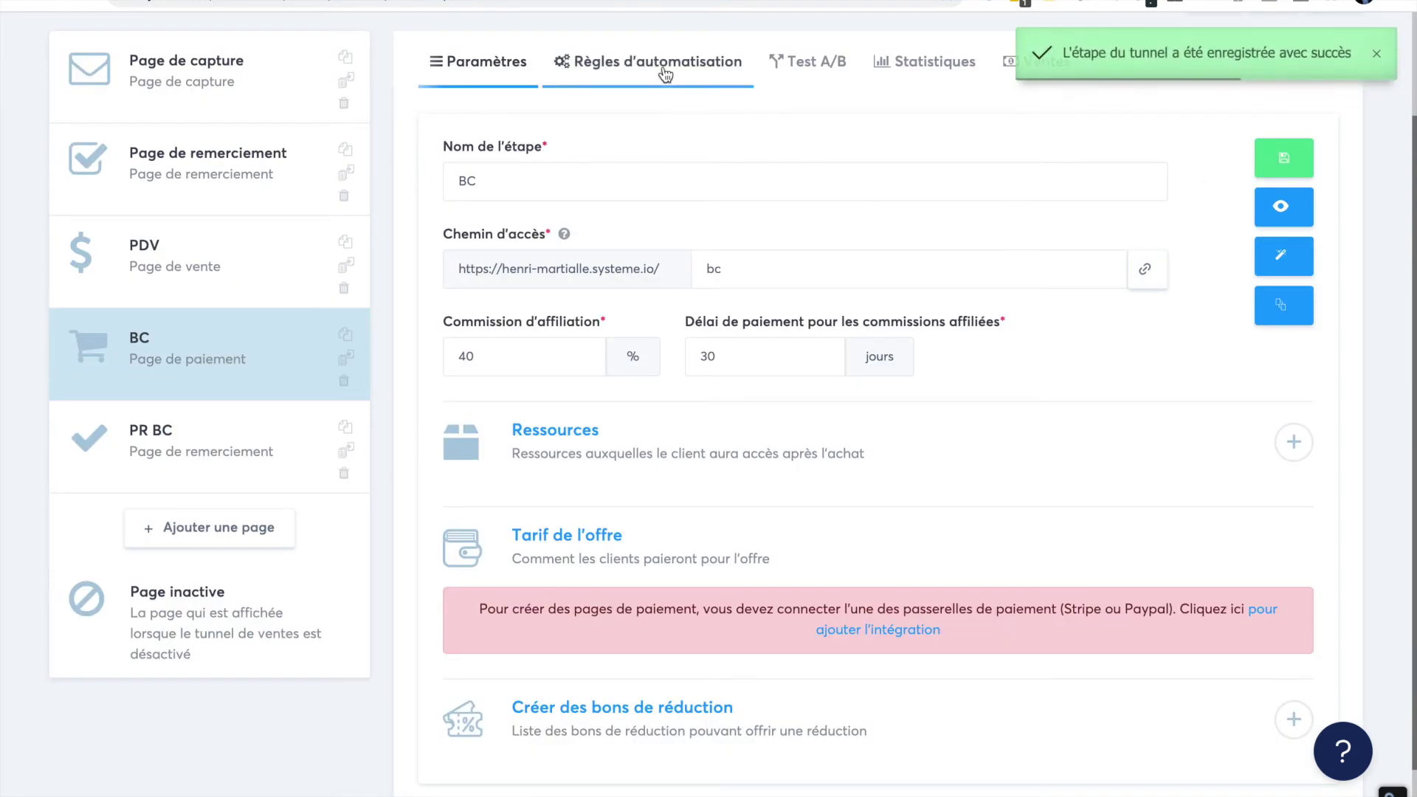
left_click(664, 72)
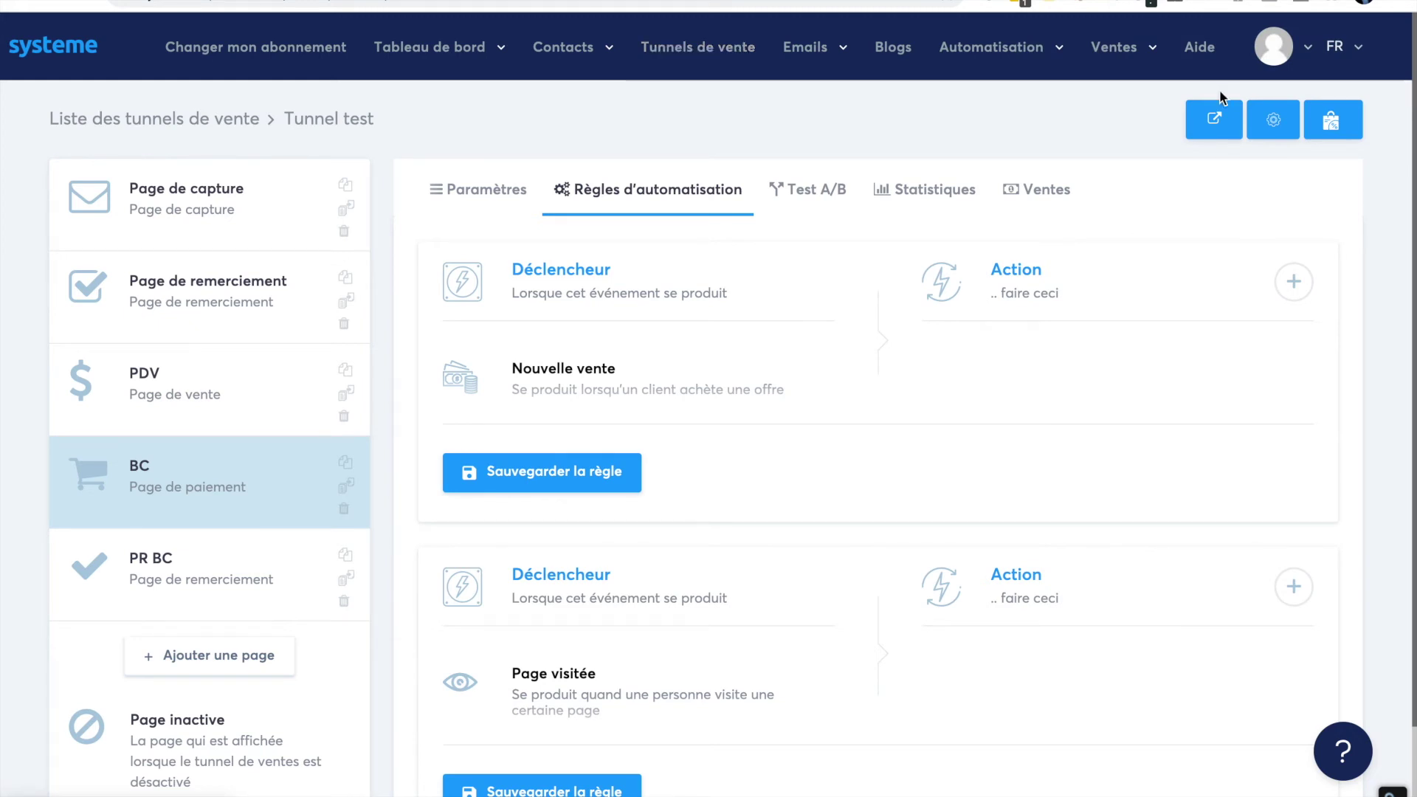
- Add an 'Ajouter un tag' action to the BC step's new-sale automation rule and save it
left_click(1293, 283)
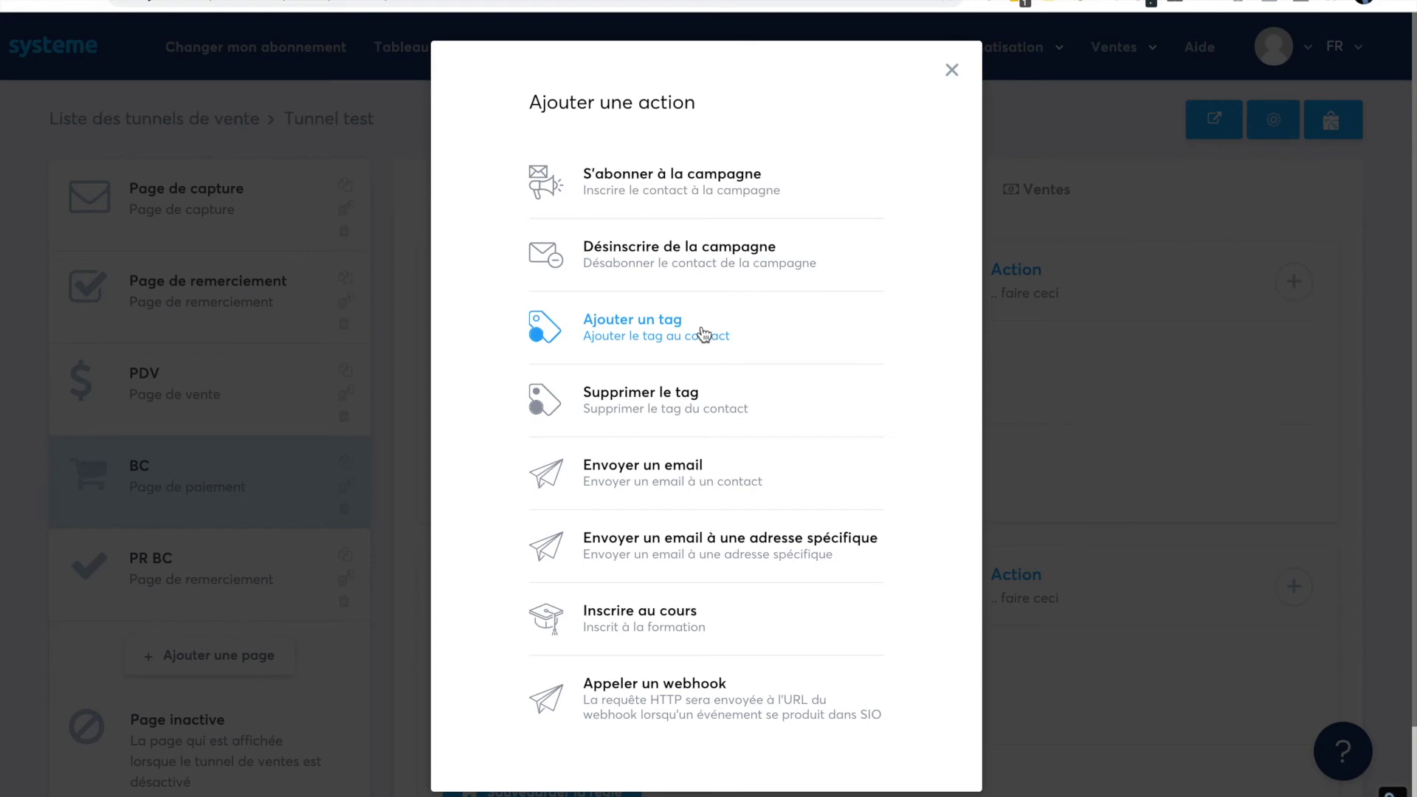
left_click(734, 331)
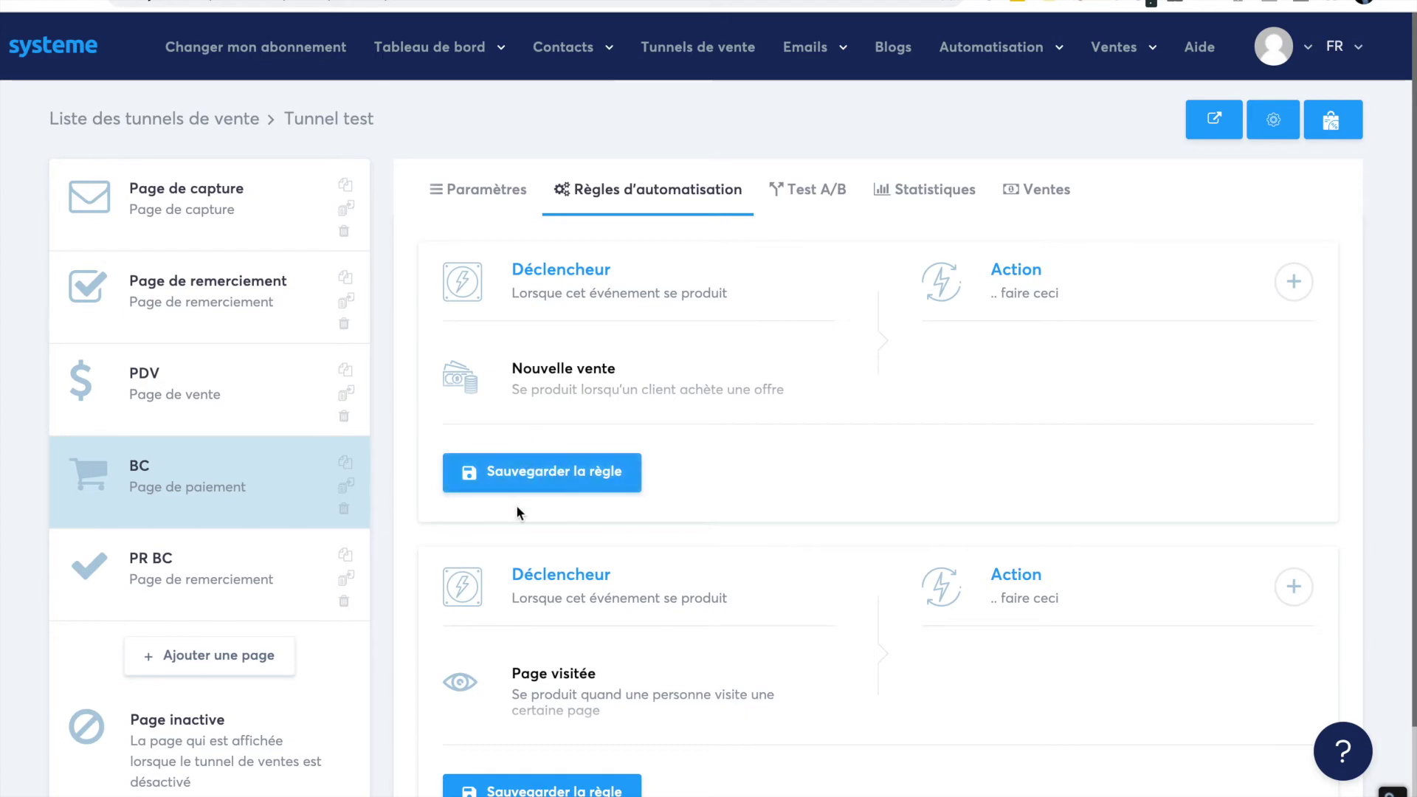
left_click(545, 478)
left_click(788, 207)
- Try a Formation course resource on the BC step, find no courses, and discard the empty entry
left_click(517, 193)
scroll(622, 470, "down", 3)
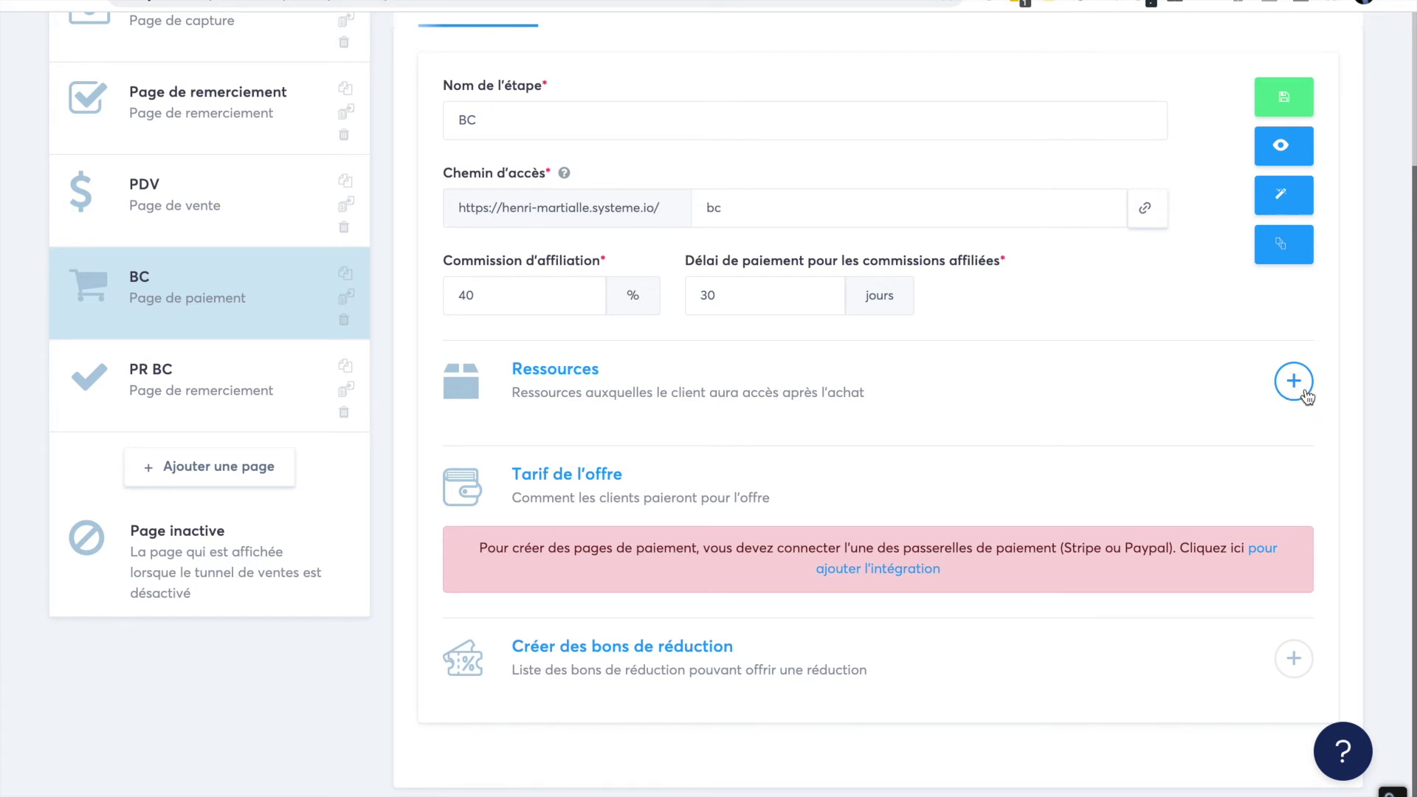
left_click(1294, 382)
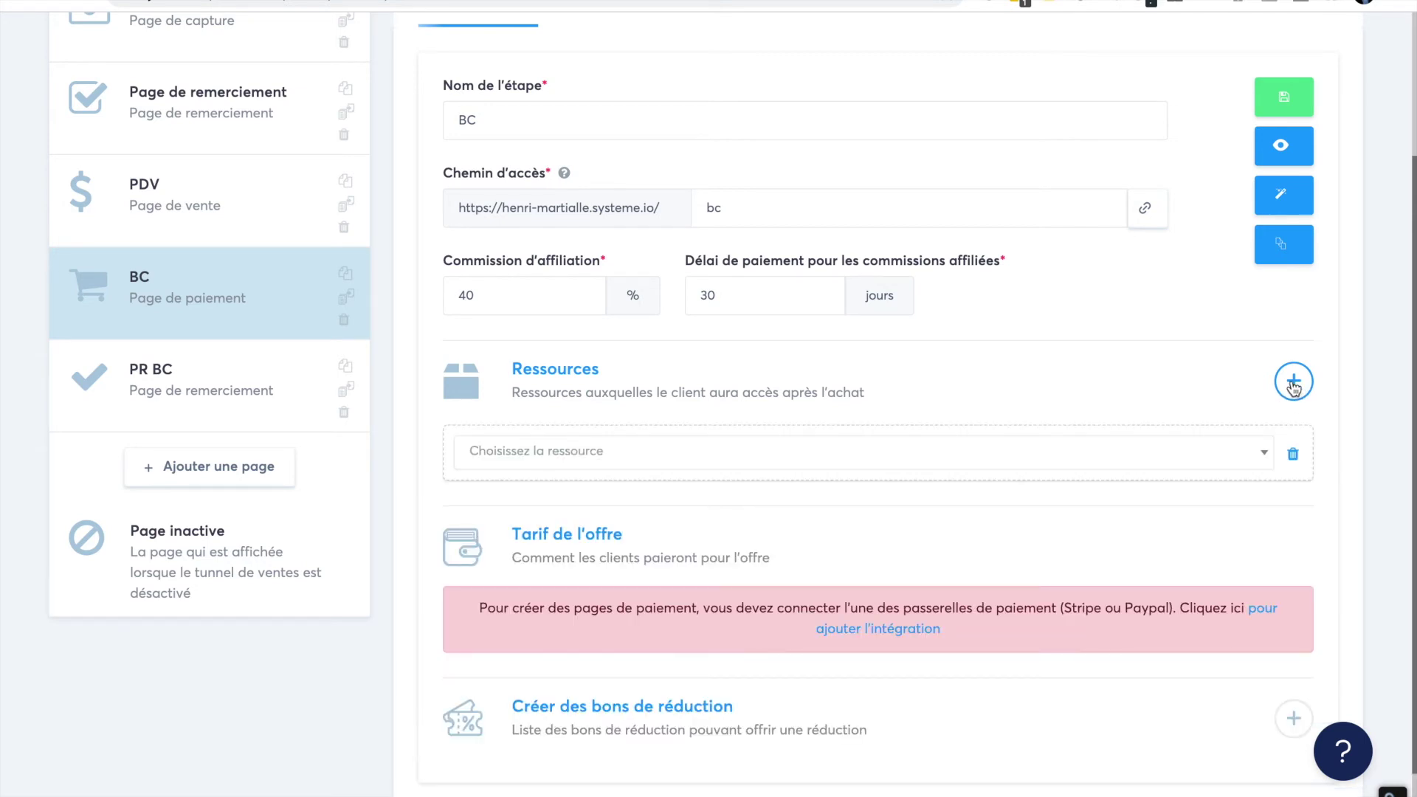
left_click(829, 460)
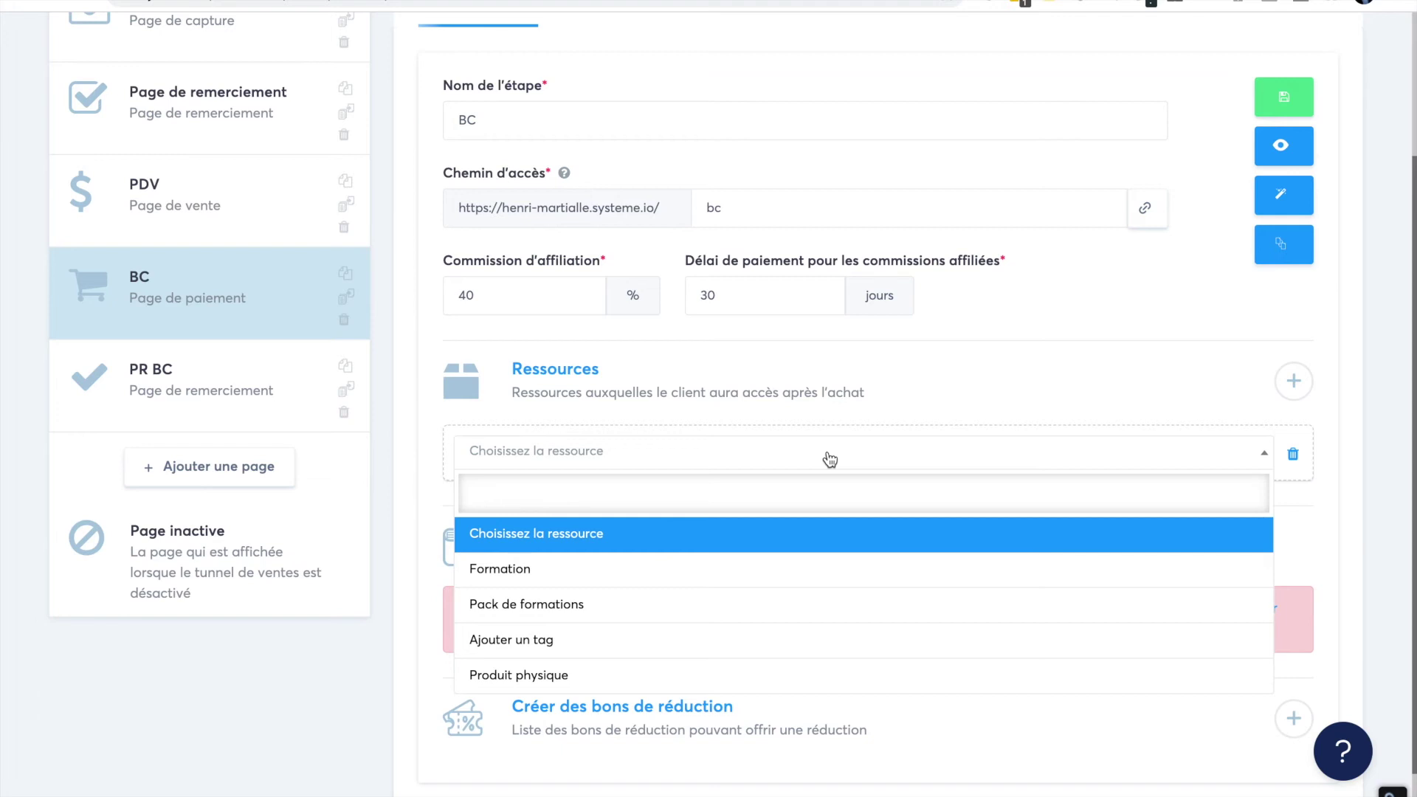
left_click(727, 569)
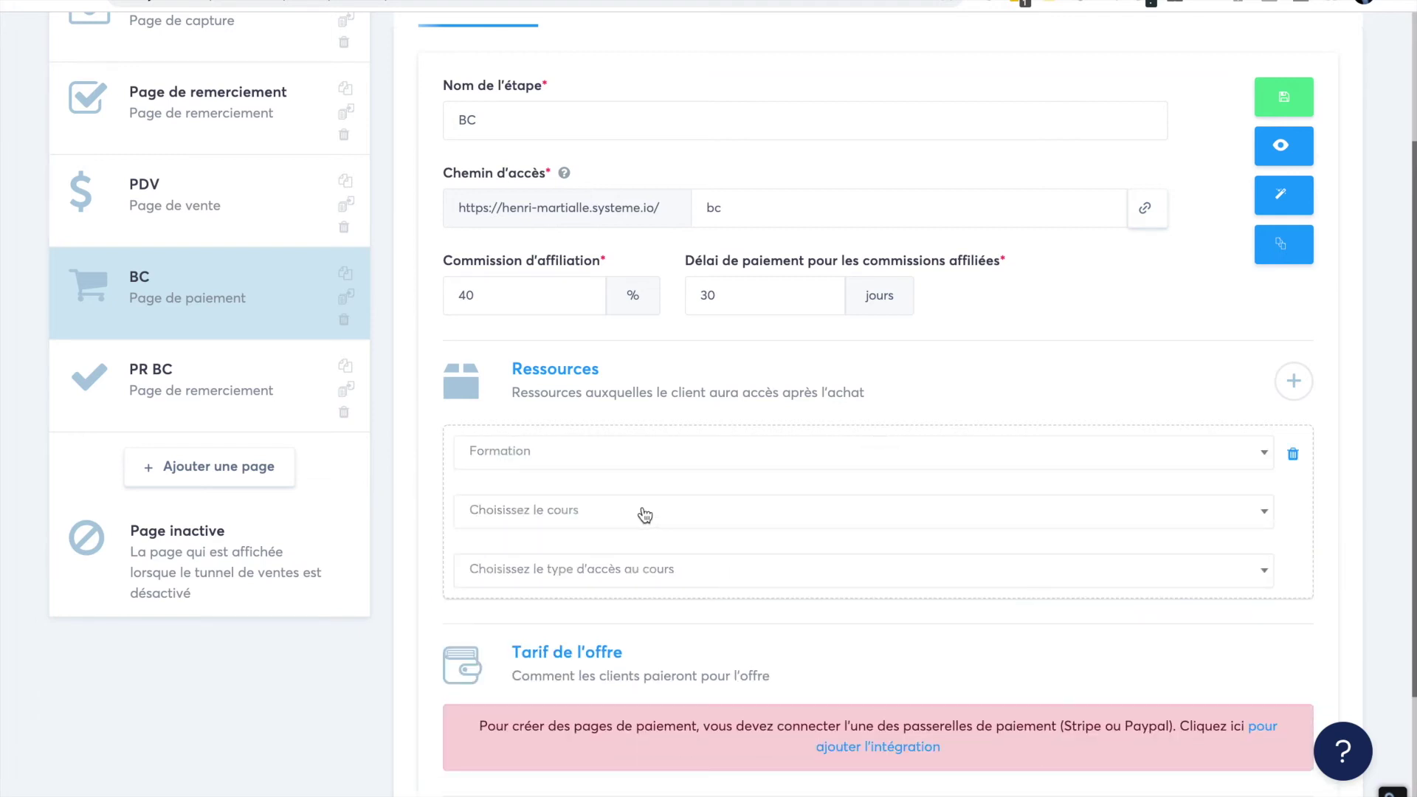
left_click(645, 515)
left_click(628, 565)
scroll(632, 423, "down", 3)
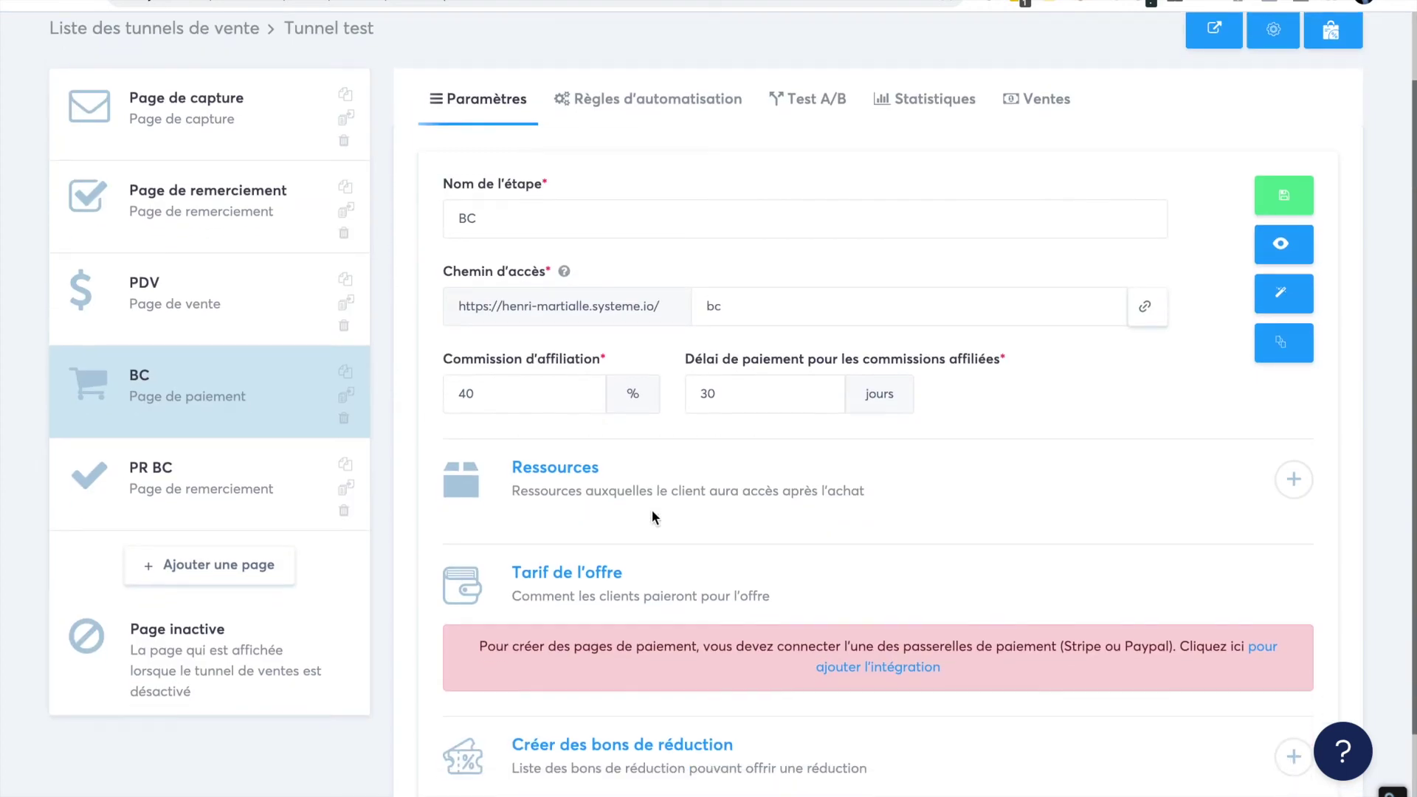
scroll(652, 509, "down", 2)
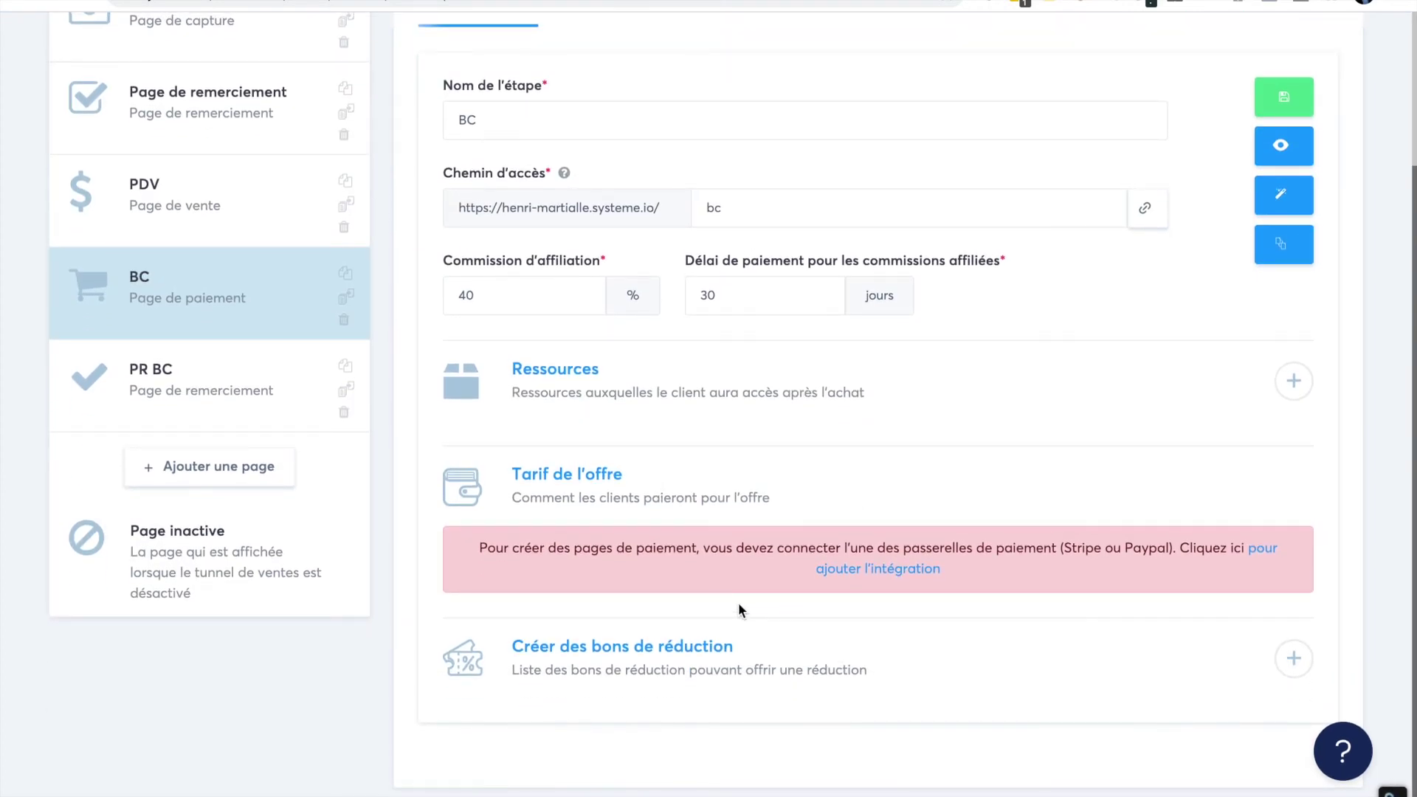
- Open the BC step's coupon chooser with voucher type set to Réduction en pourcentage
left_click(1296, 662)
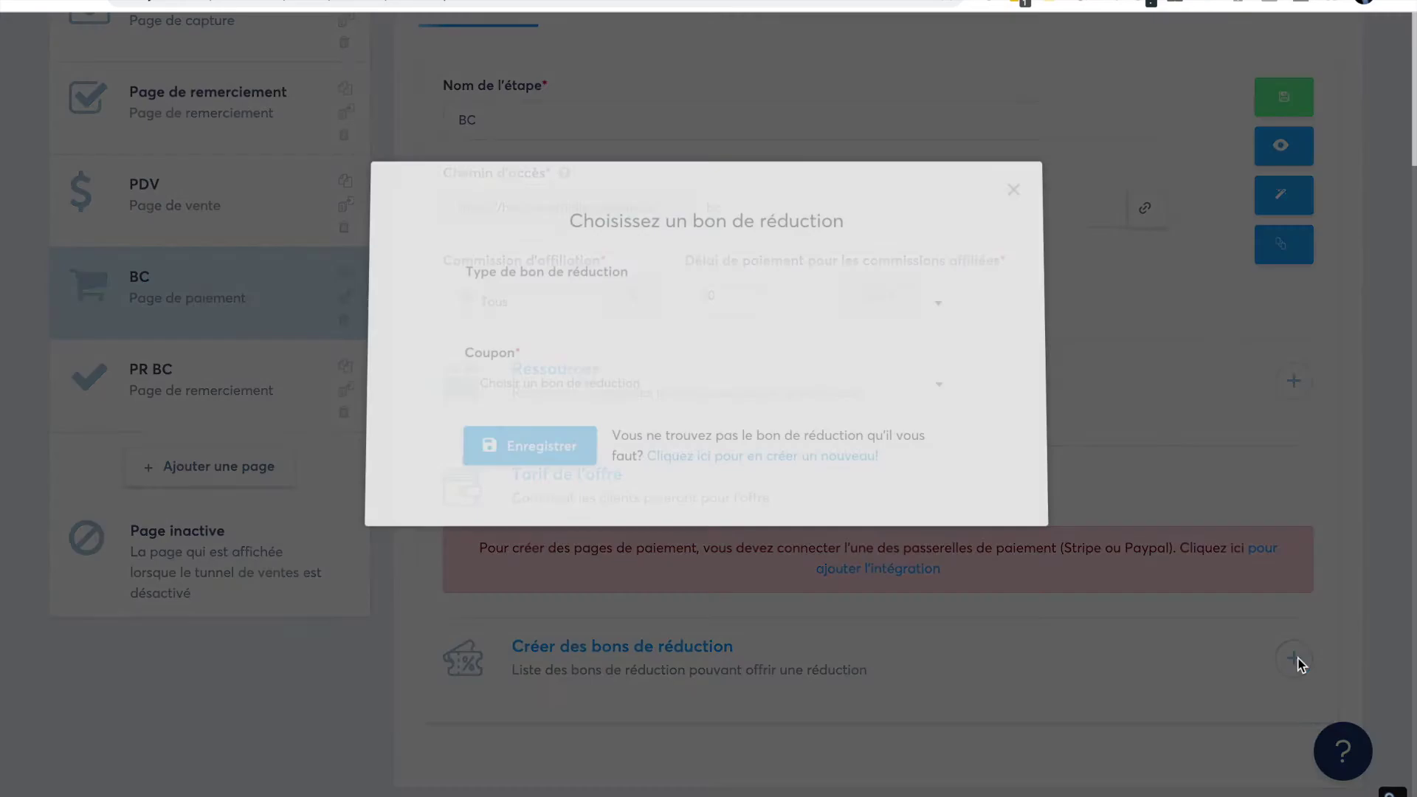
left_click(603, 320)
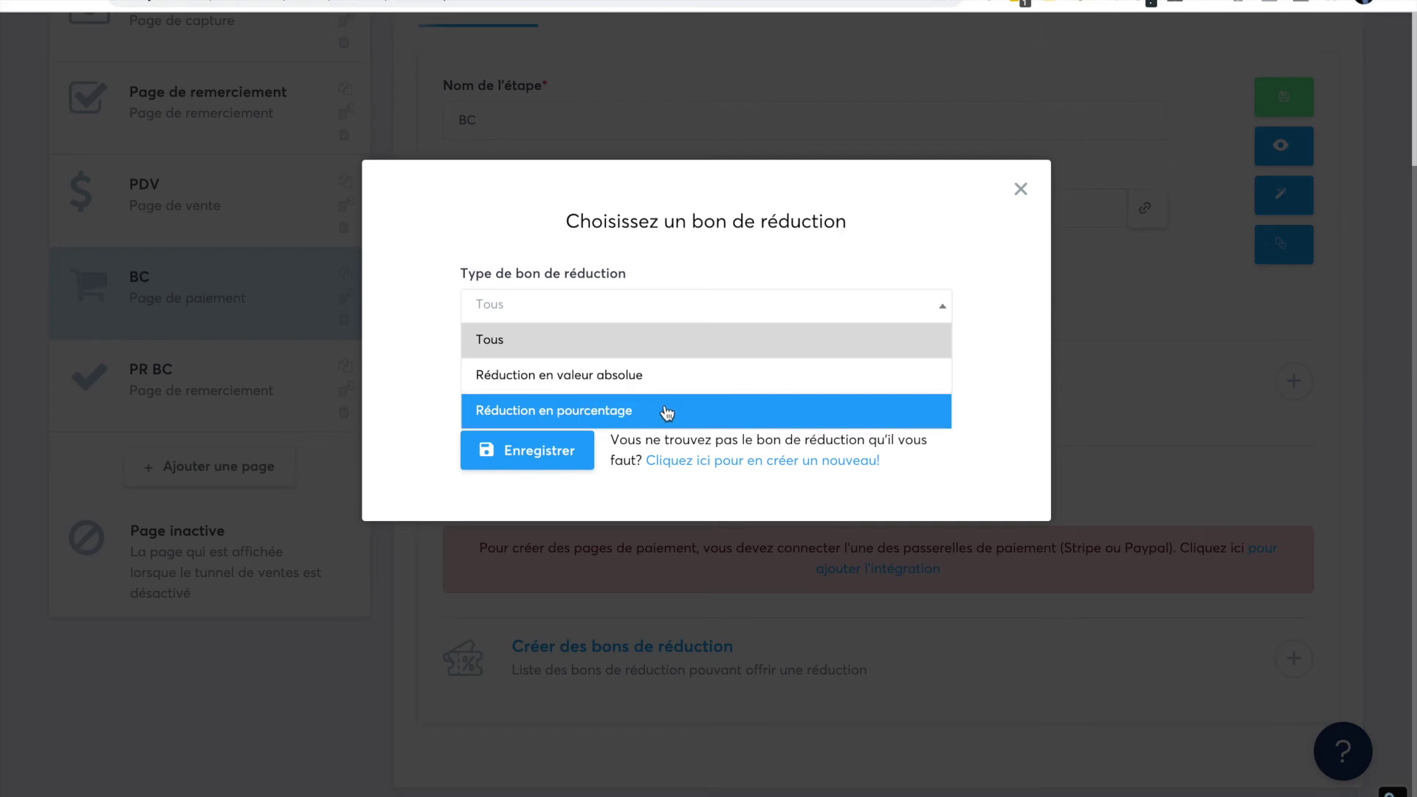
left_click(611, 412)
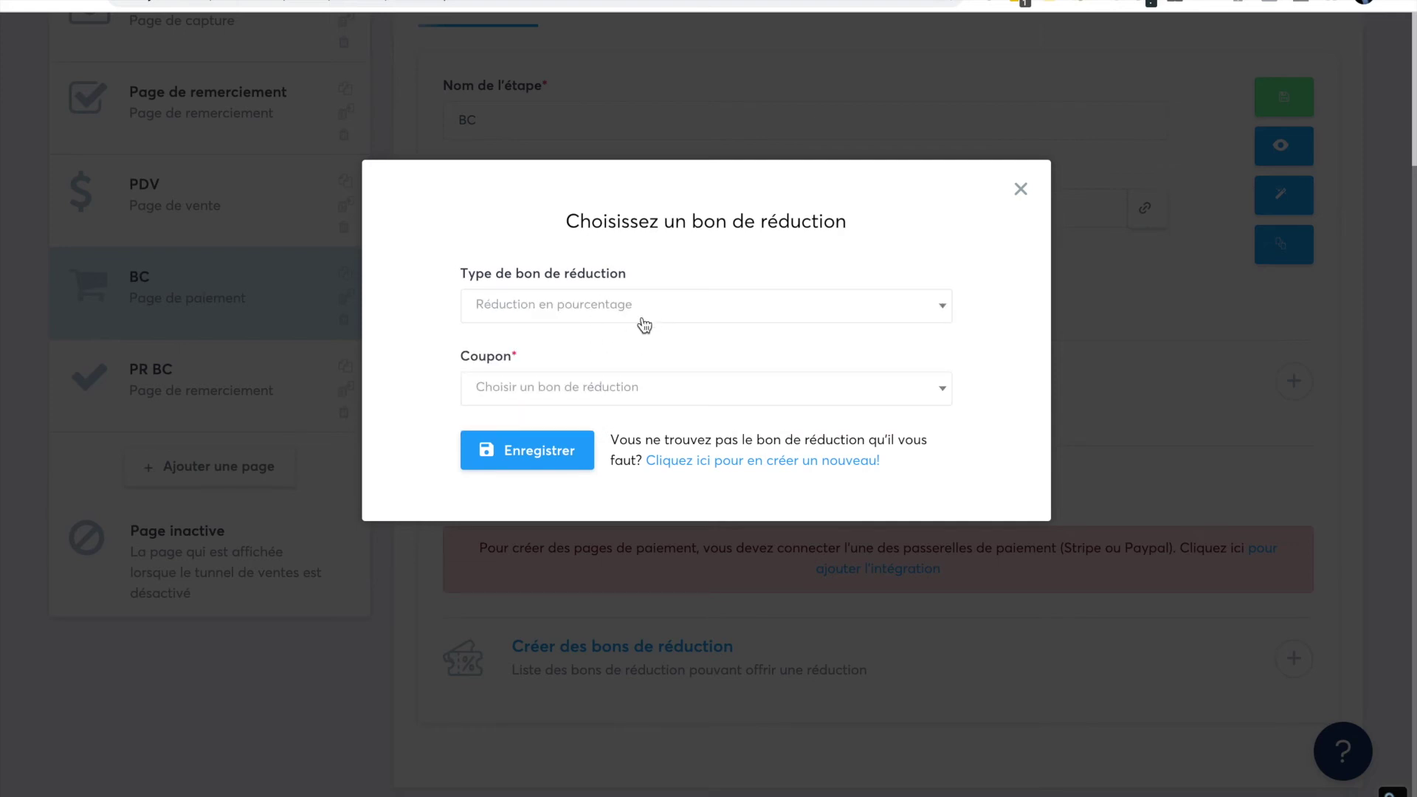
left_click(564, 398)
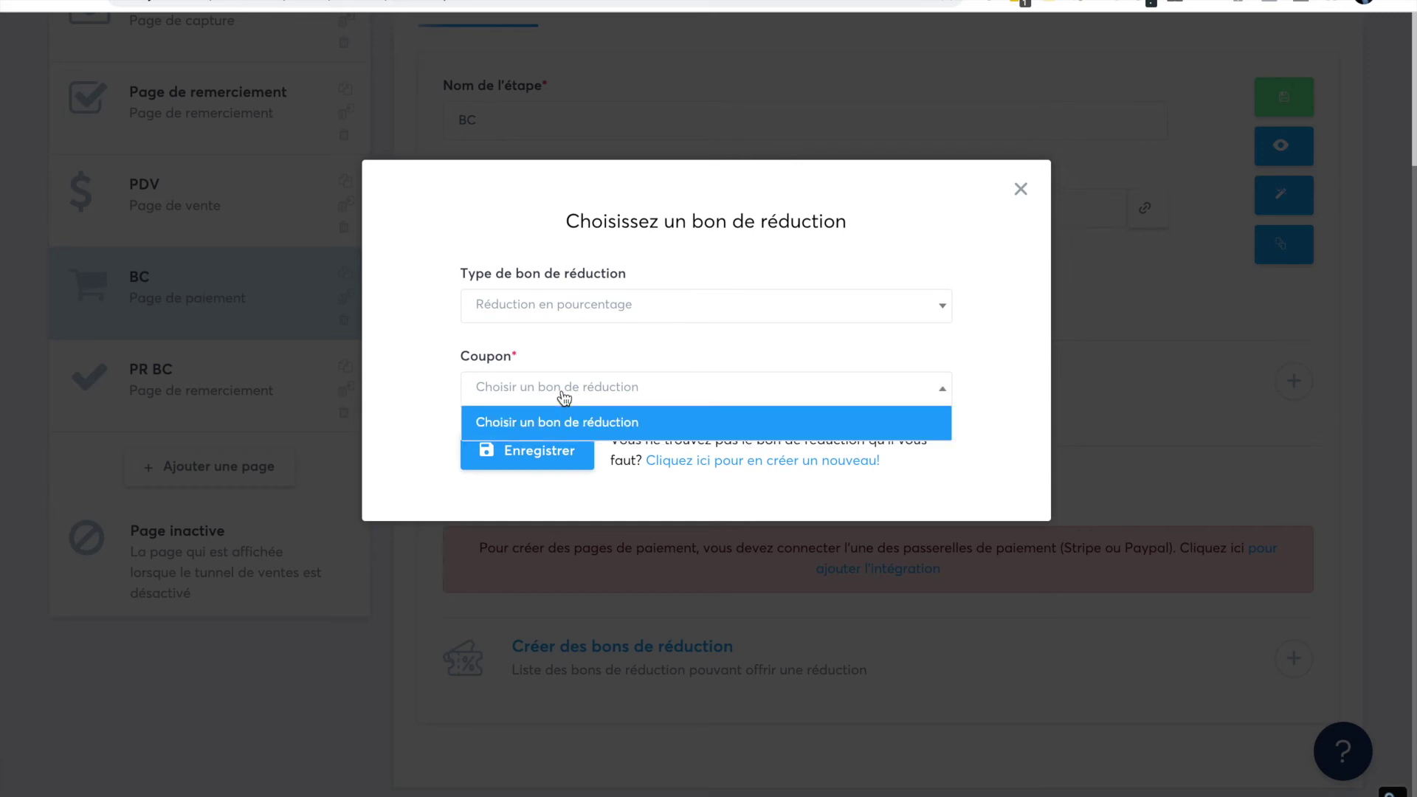
- Start a new coupon with code MOINS50 and a 50% percentage discount
left_click(652, 489)
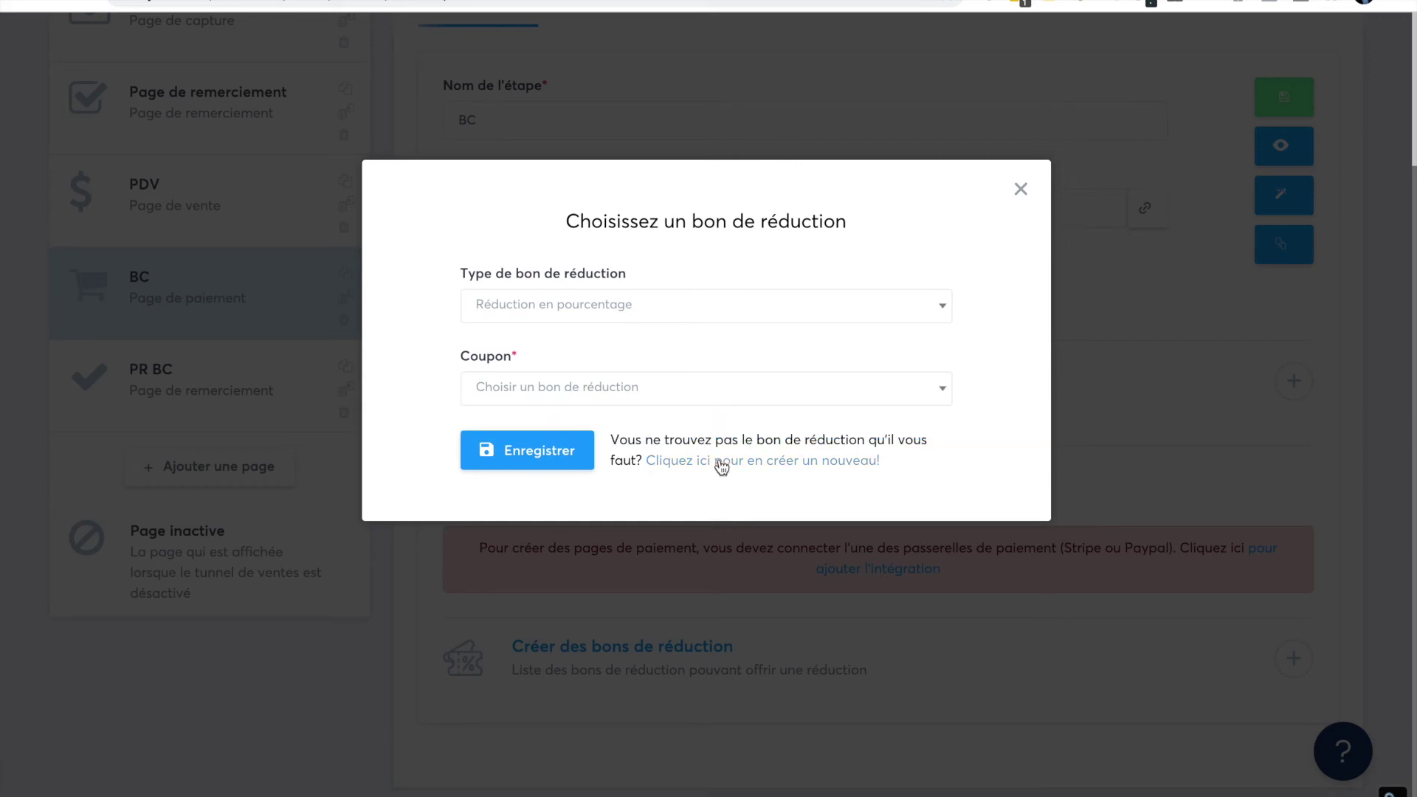
left_click(719, 461)
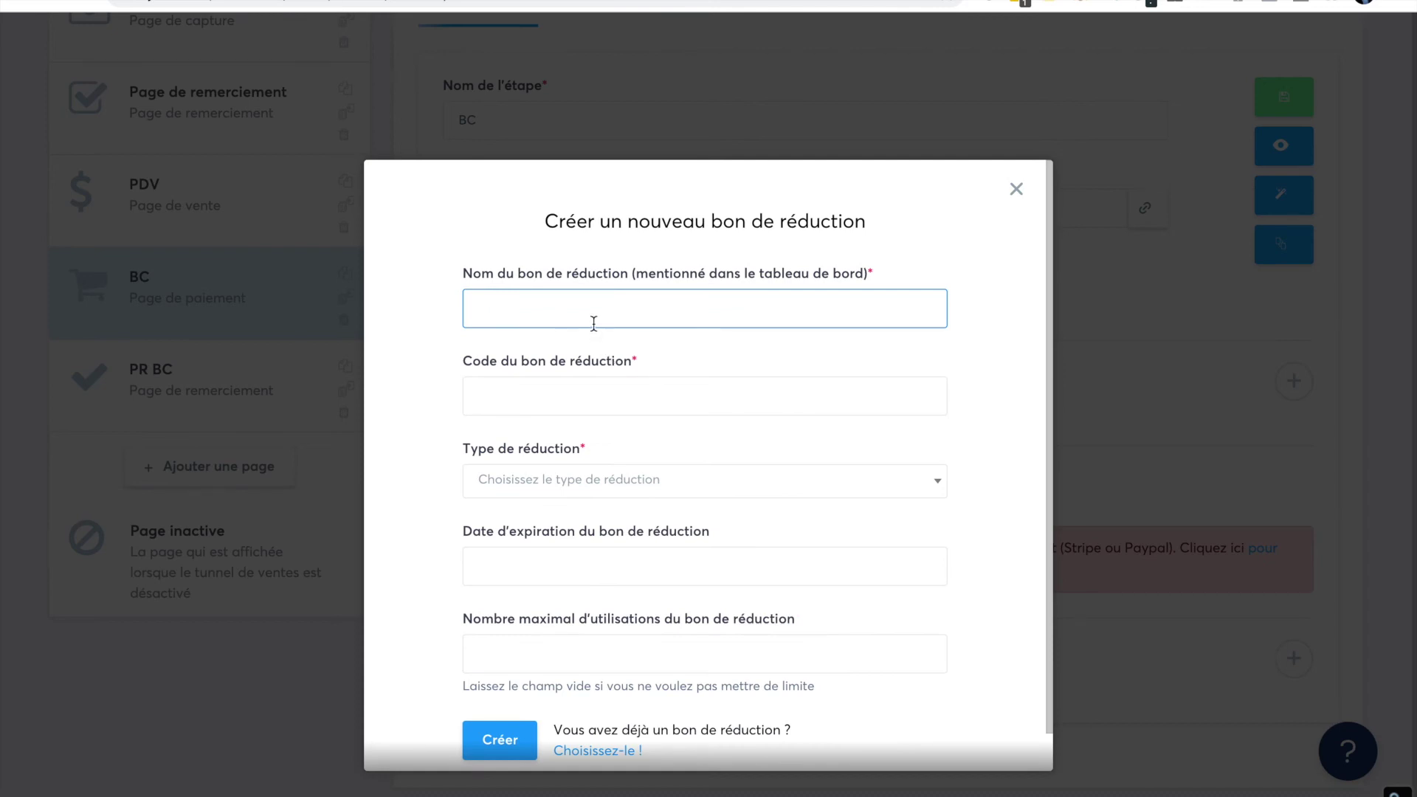
type("Reduc")
left_click(525, 407)
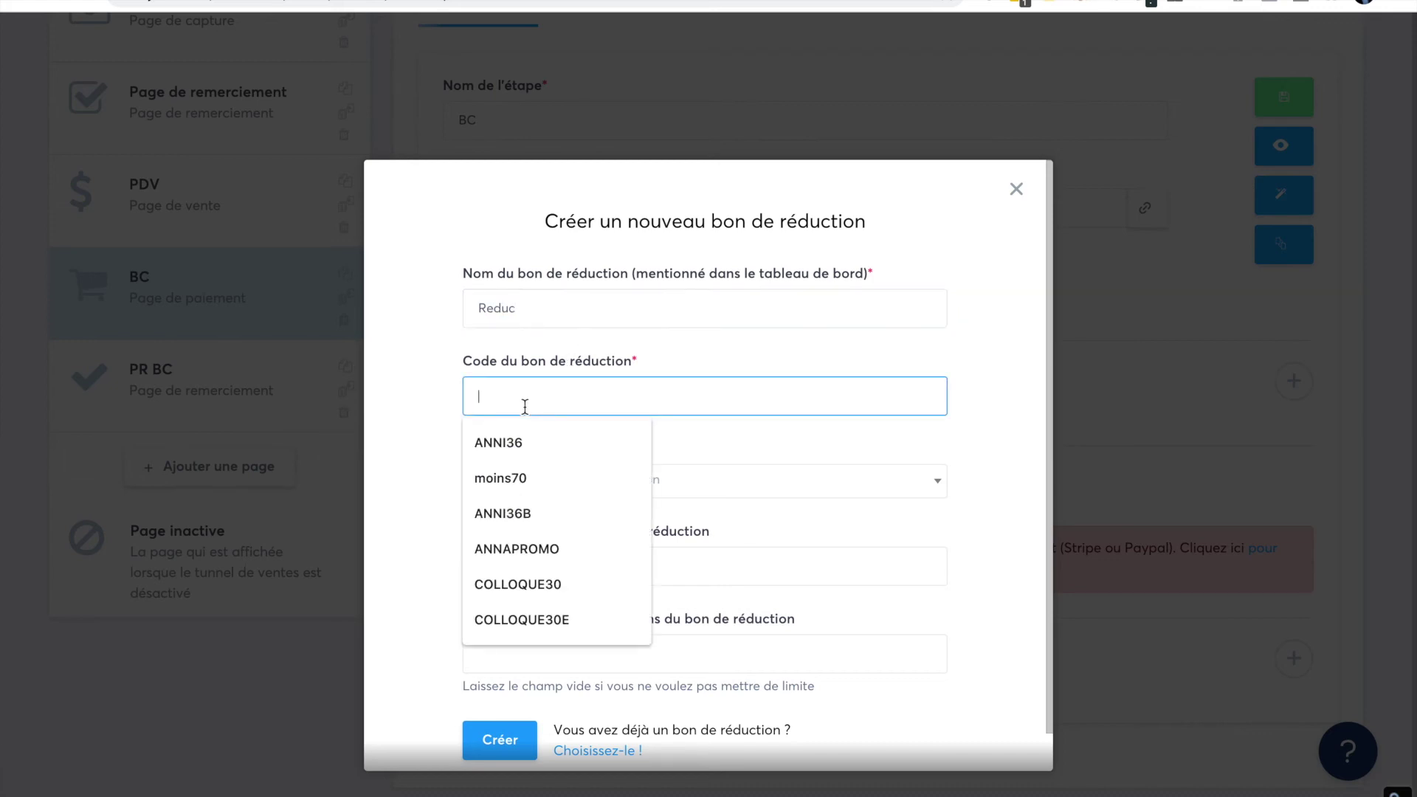
type("MOINS")
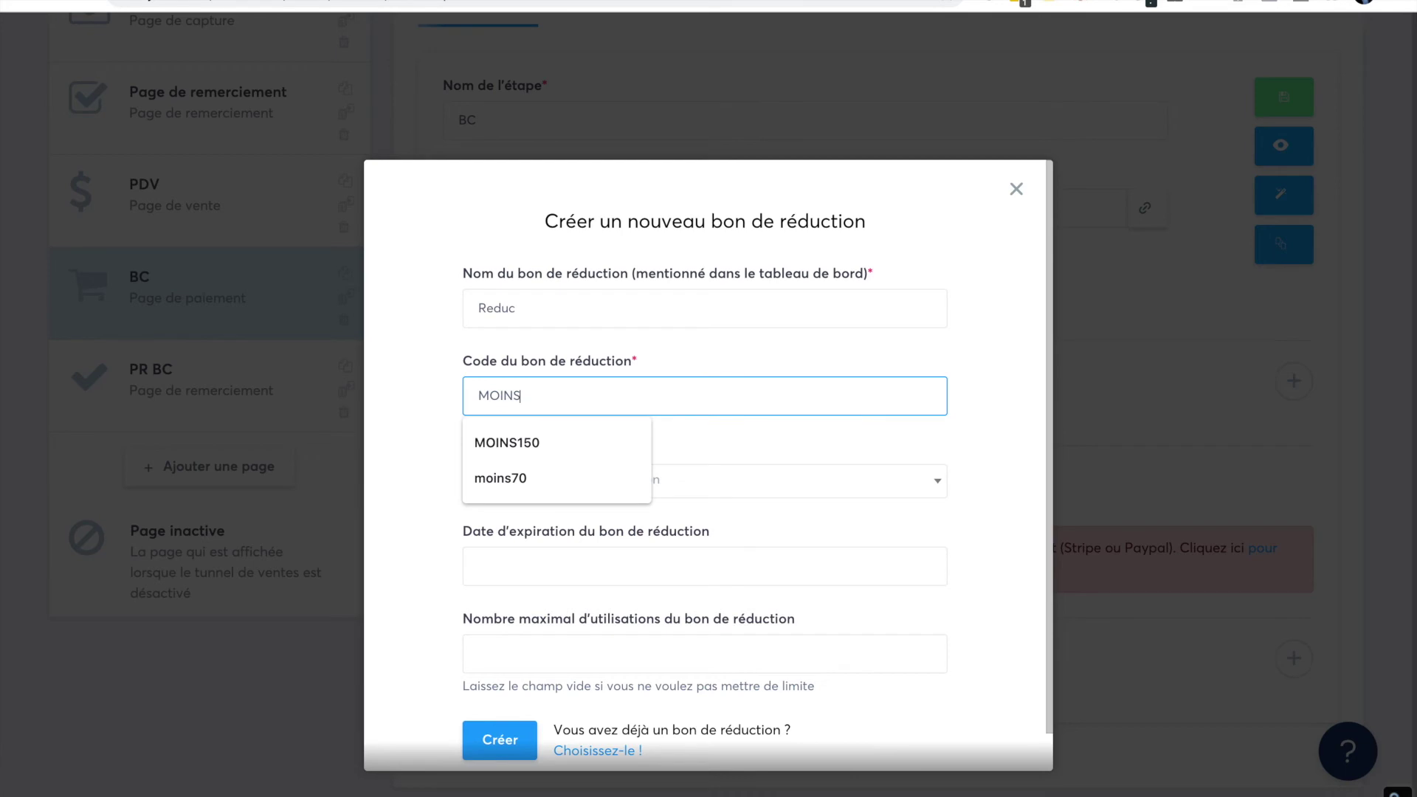
type("50")
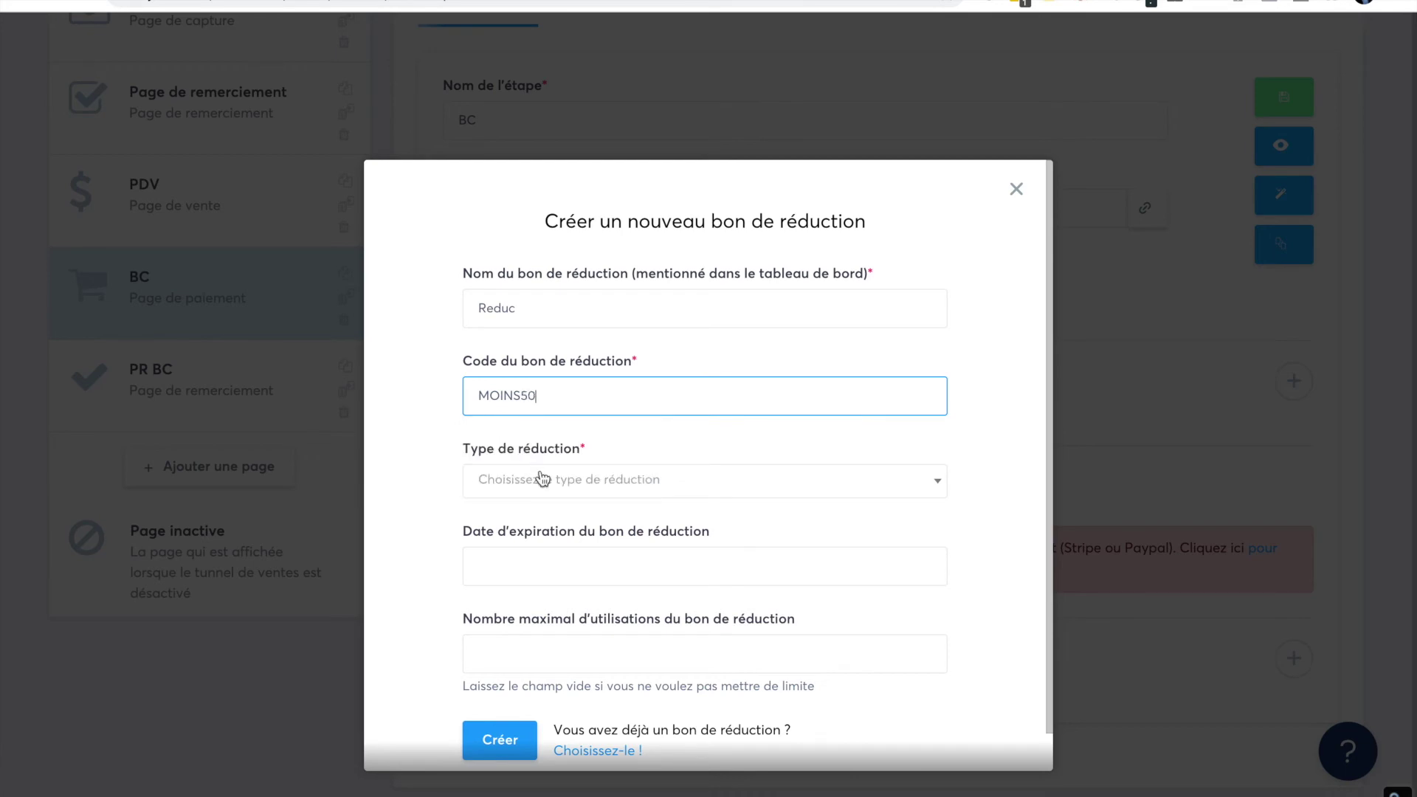
left_click(546, 483)
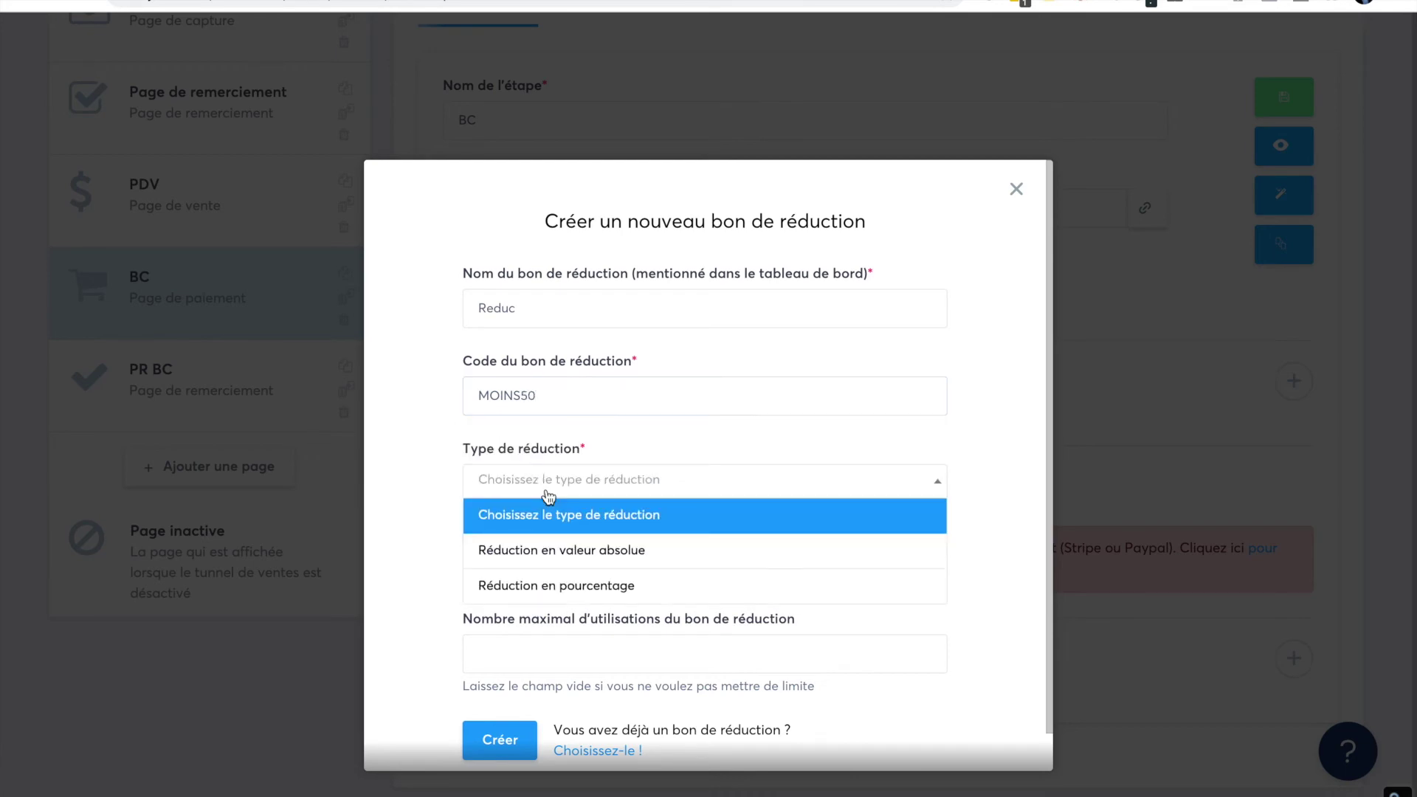
left_click(552, 585)
left_click(501, 574)
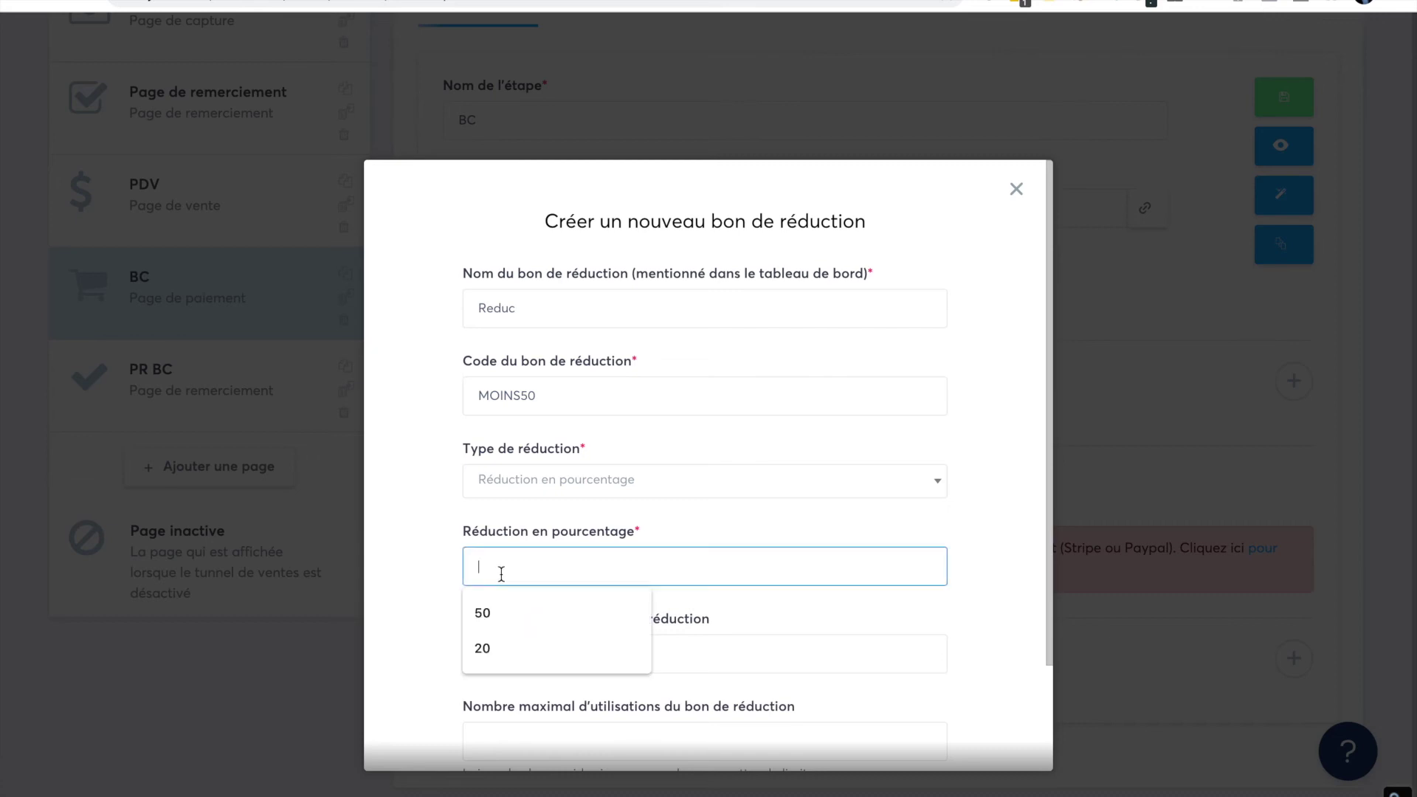
type("50")
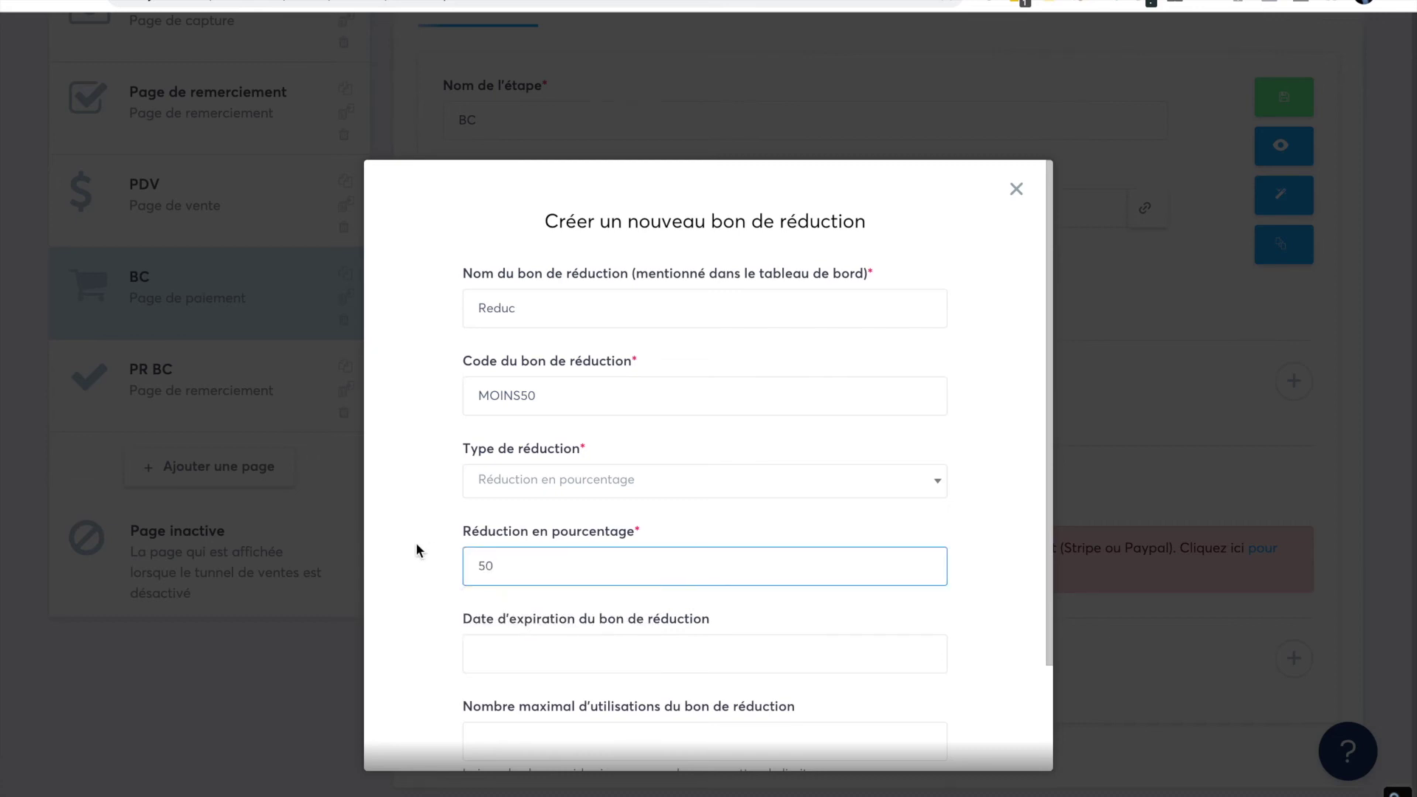
left_click(416, 549)
scroll(416, 550, "down", 2)
- Set the coupon to expire 27/05/2021, name it 'Reduc Test', and create it
left_click(505, 524)
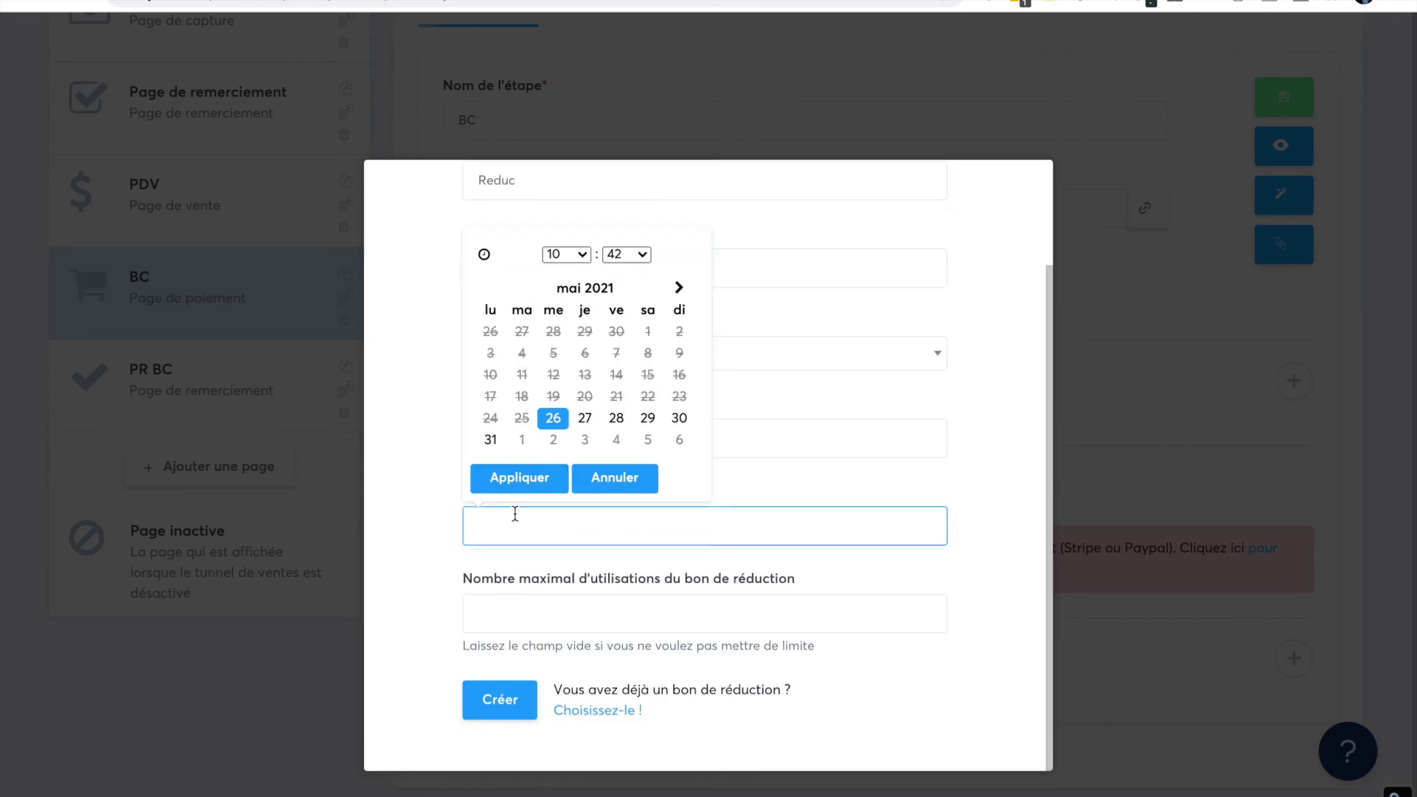
left_click(585, 419)
left_click(538, 484)
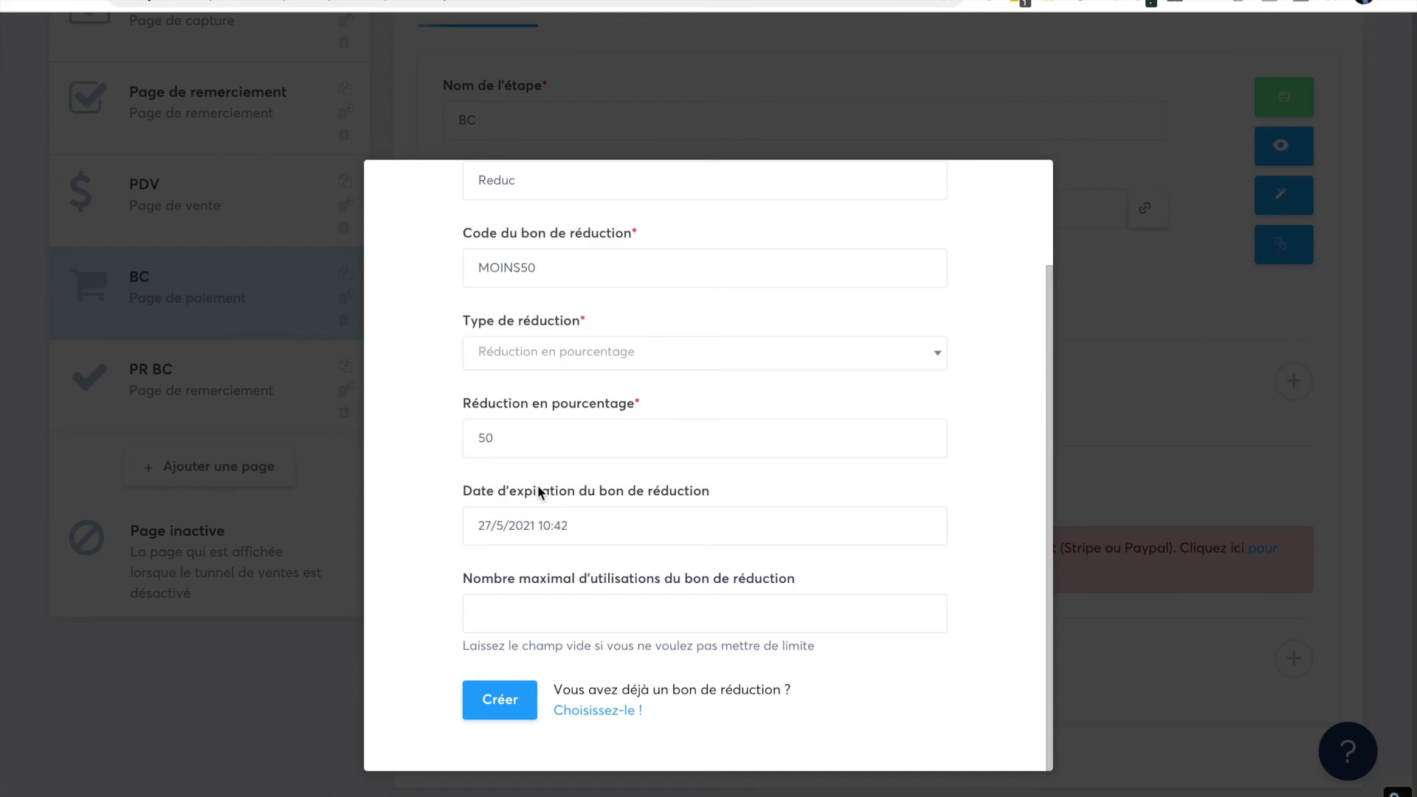
left_click(510, 617)
scroll(533, 501, "up", 1)
scroll(533, 501, "down", 1)
scroll(538, 405, "up", 2)
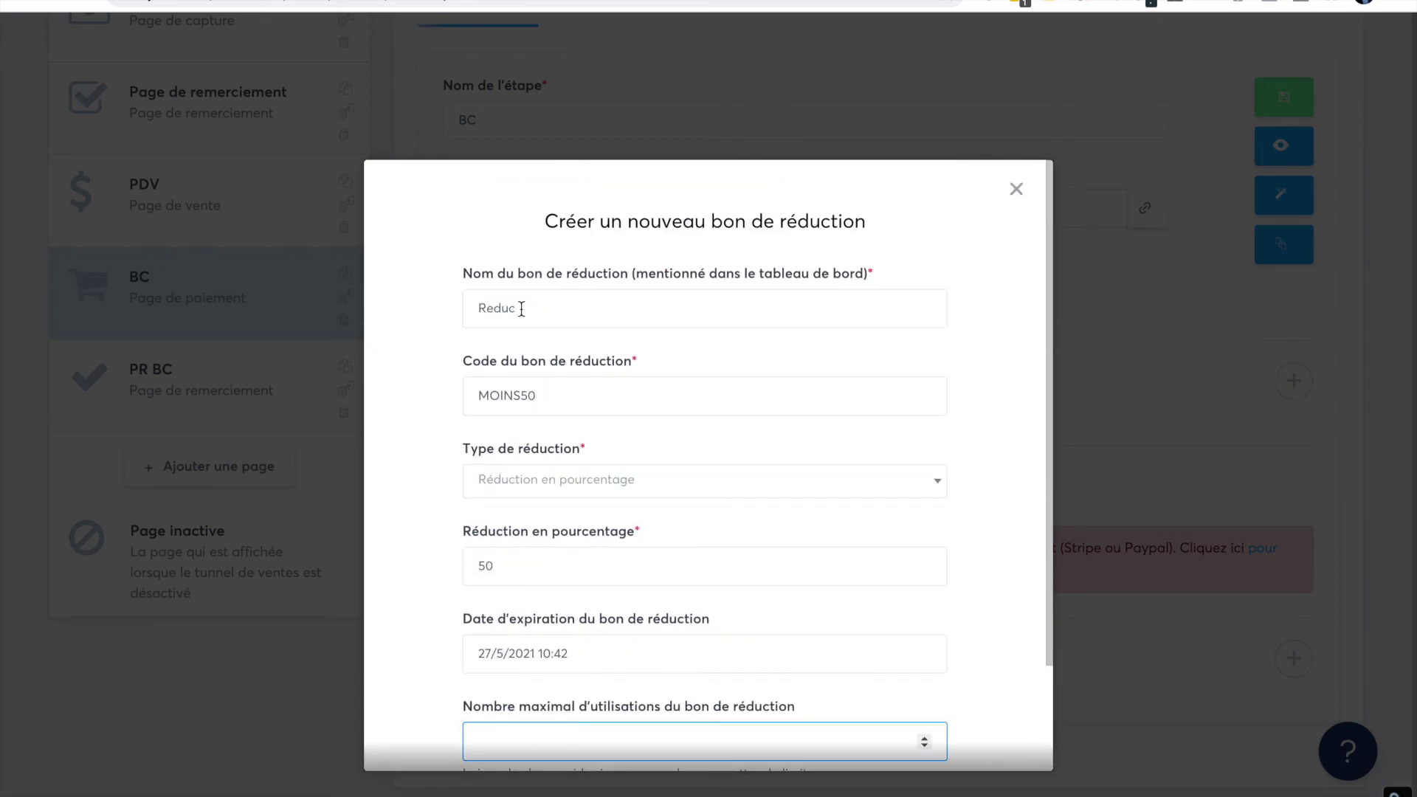
left_click_drag(521, 313, 456, 318)
type("Reduc Test")
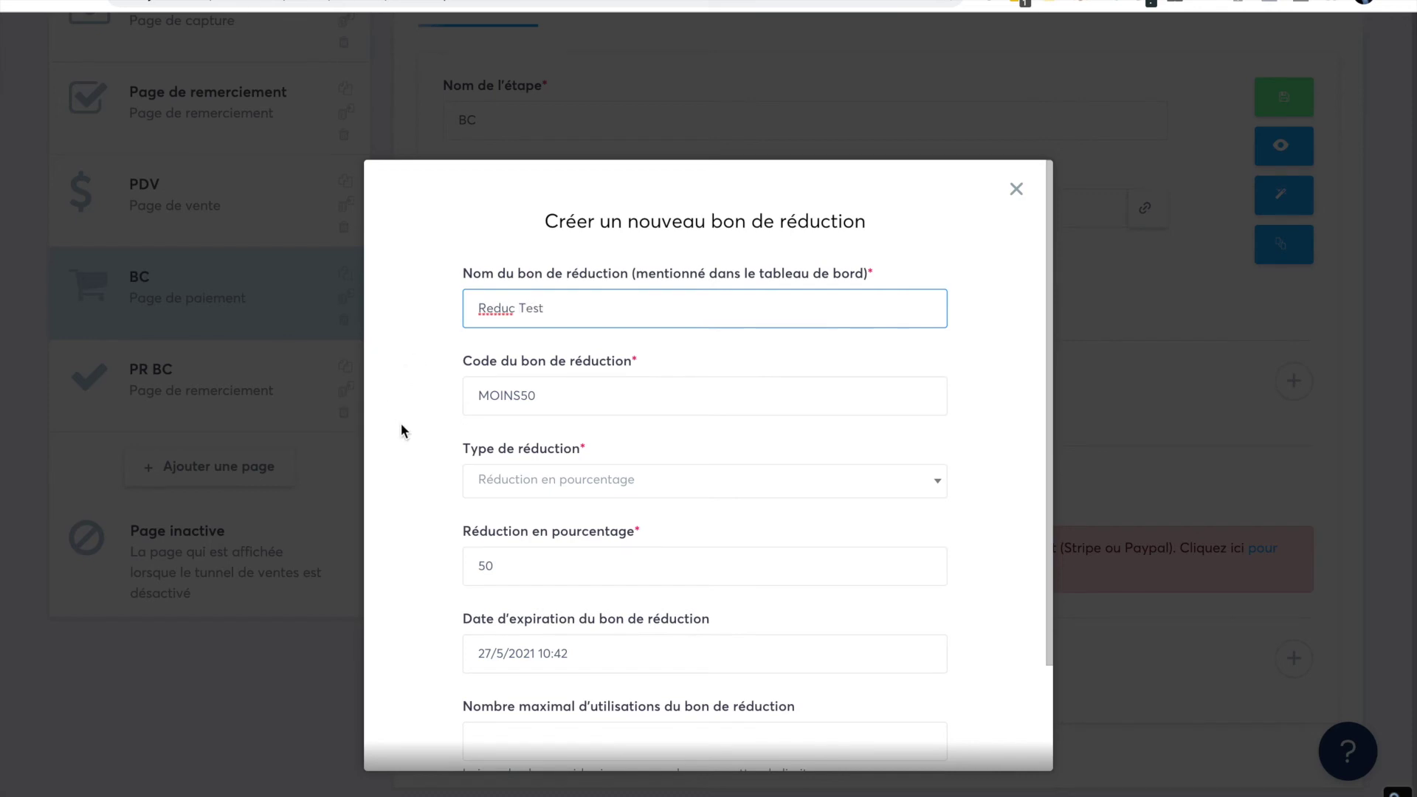
scroll(400, 423, "down", 3)
left_click(507, 702)
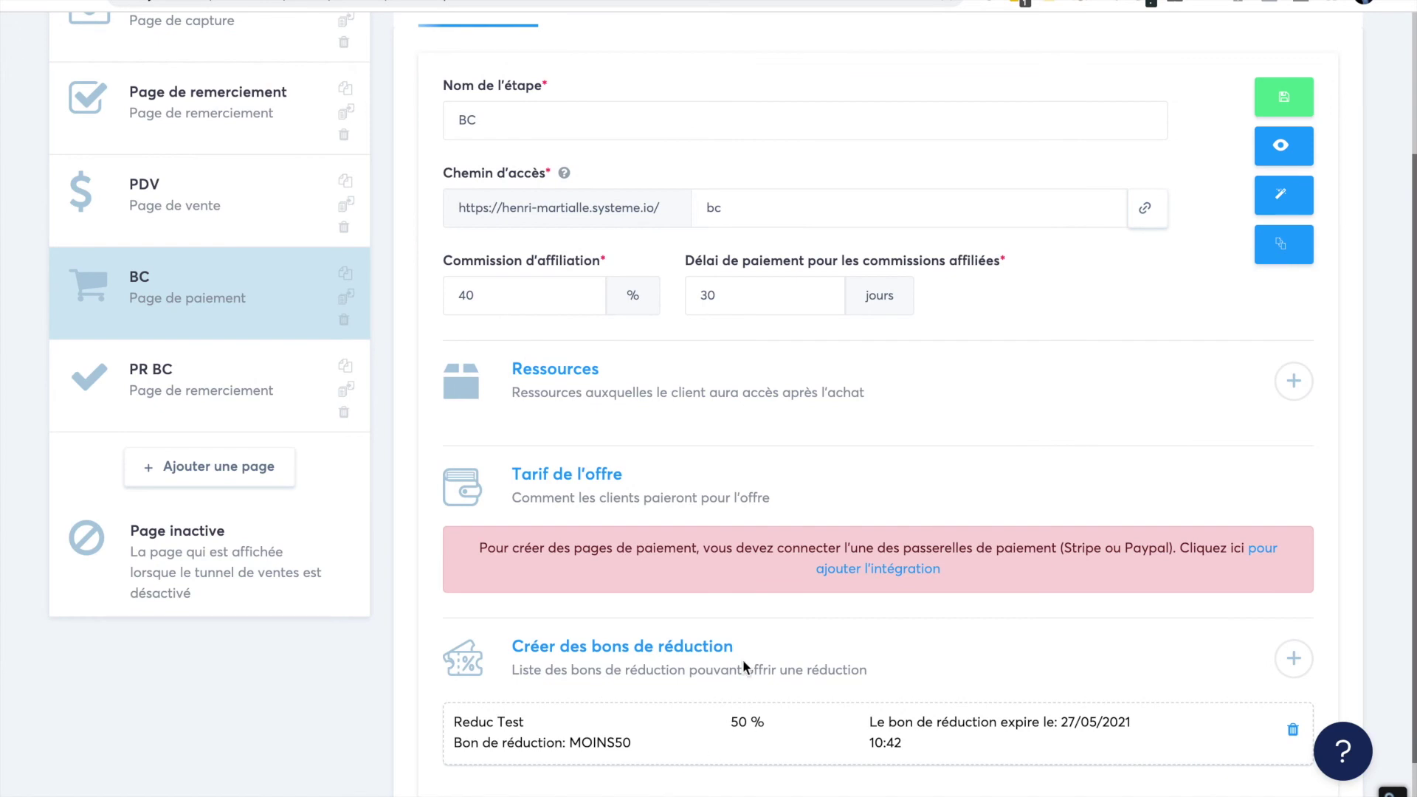
- Save the BC step settings and open its payment page in the page editor
scroll(811, 605, "down", 1)
scroll(924, 540, "up", 2)
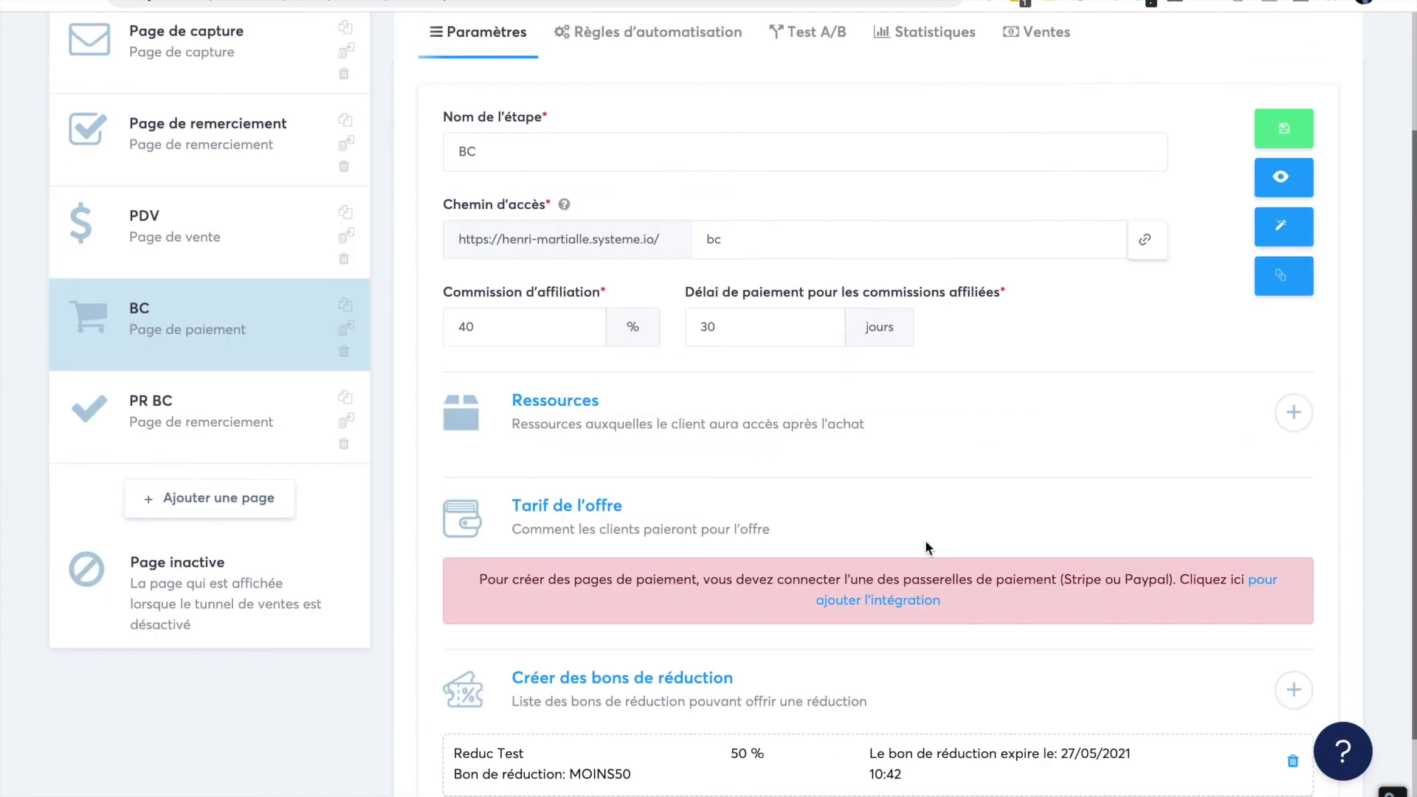
left_click(1284, 131)
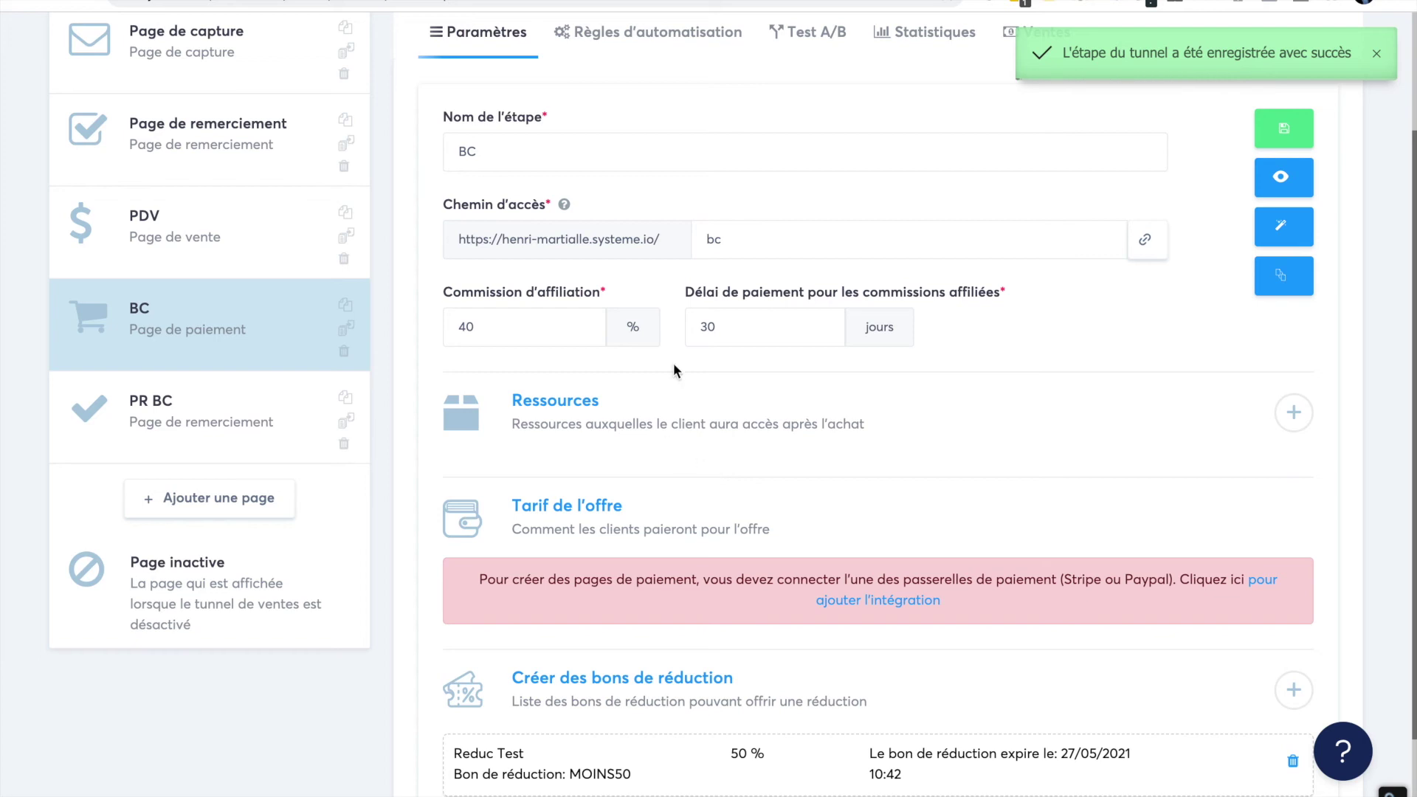
left_click(1282, 231)
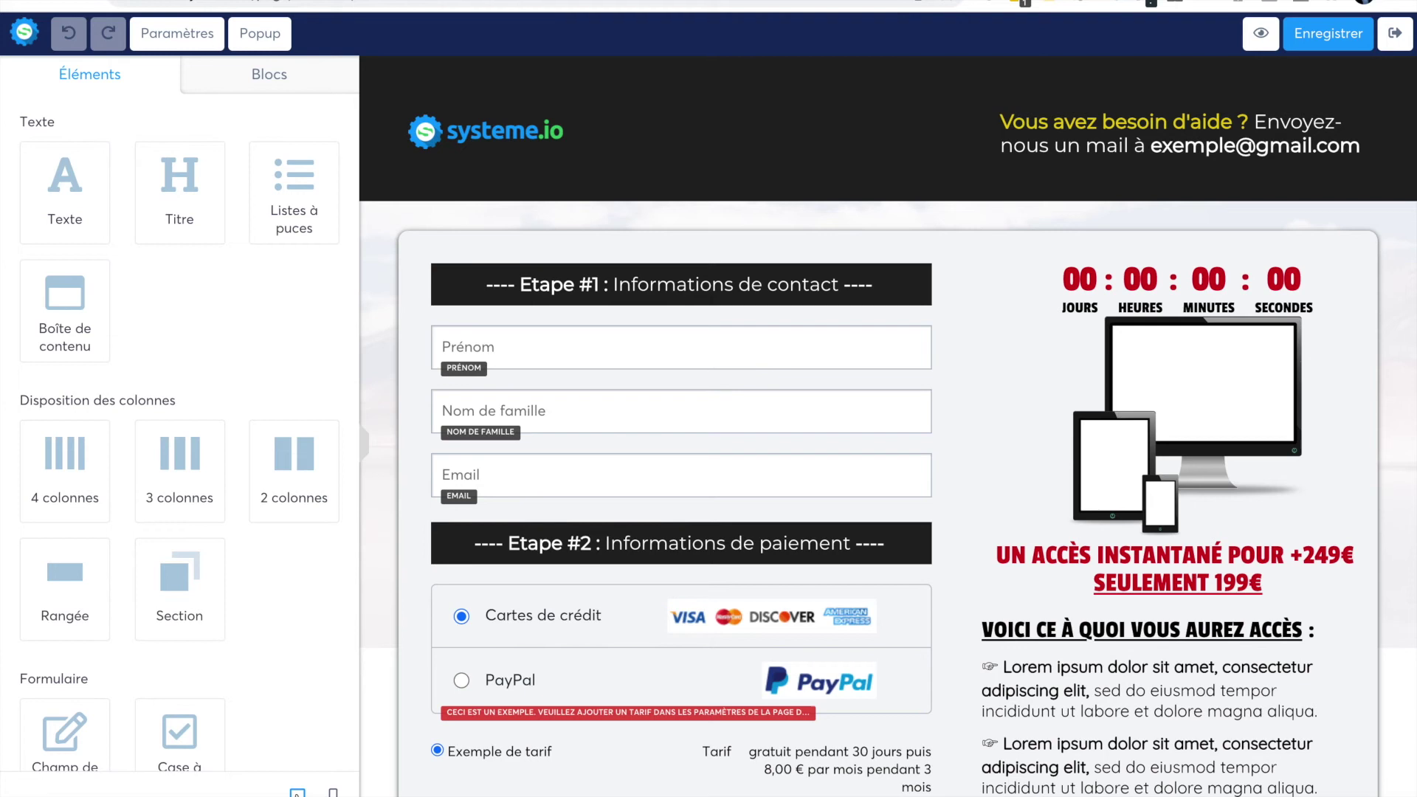
left_click(332, 791)
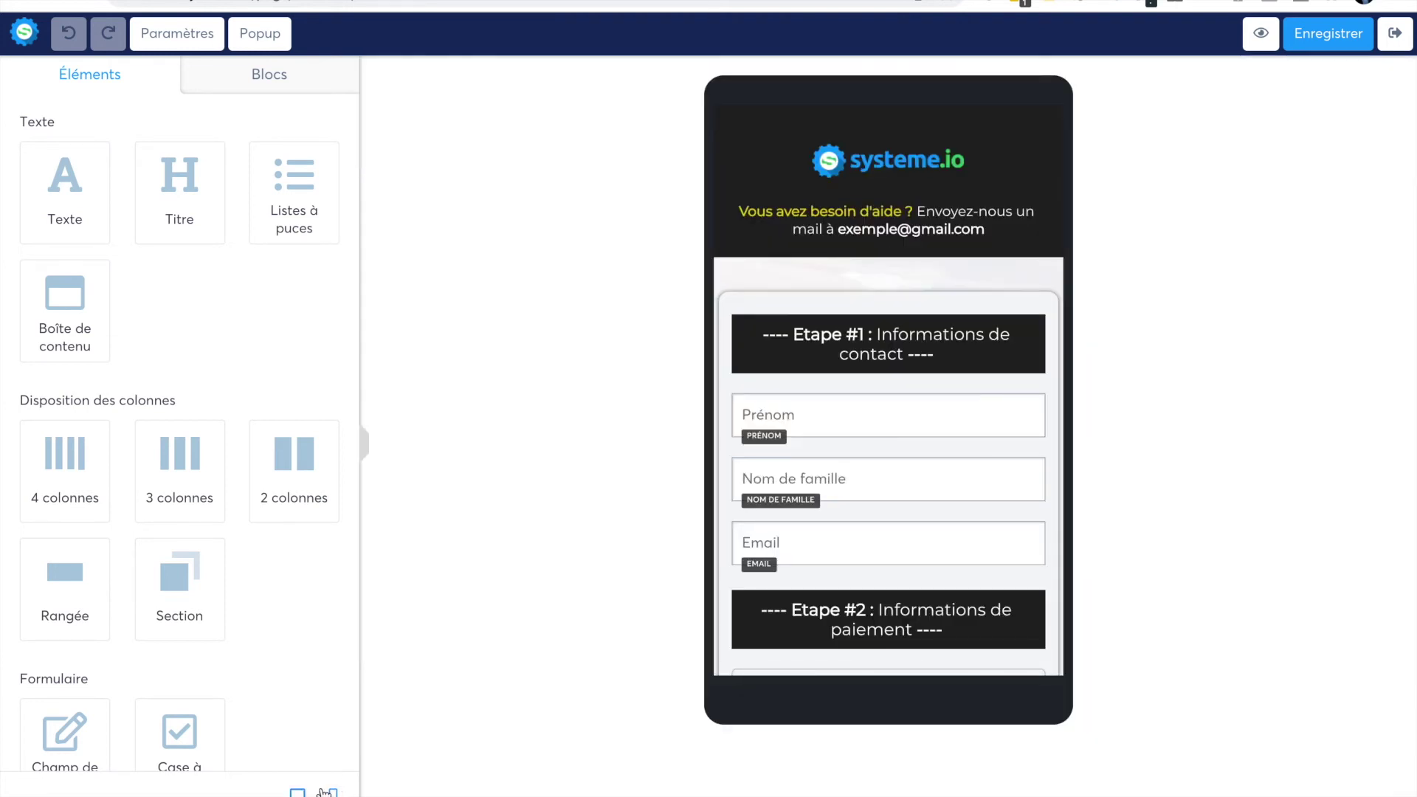
scroll(711, 516, "down", 1)
scroll(710, 517, "up", 1)
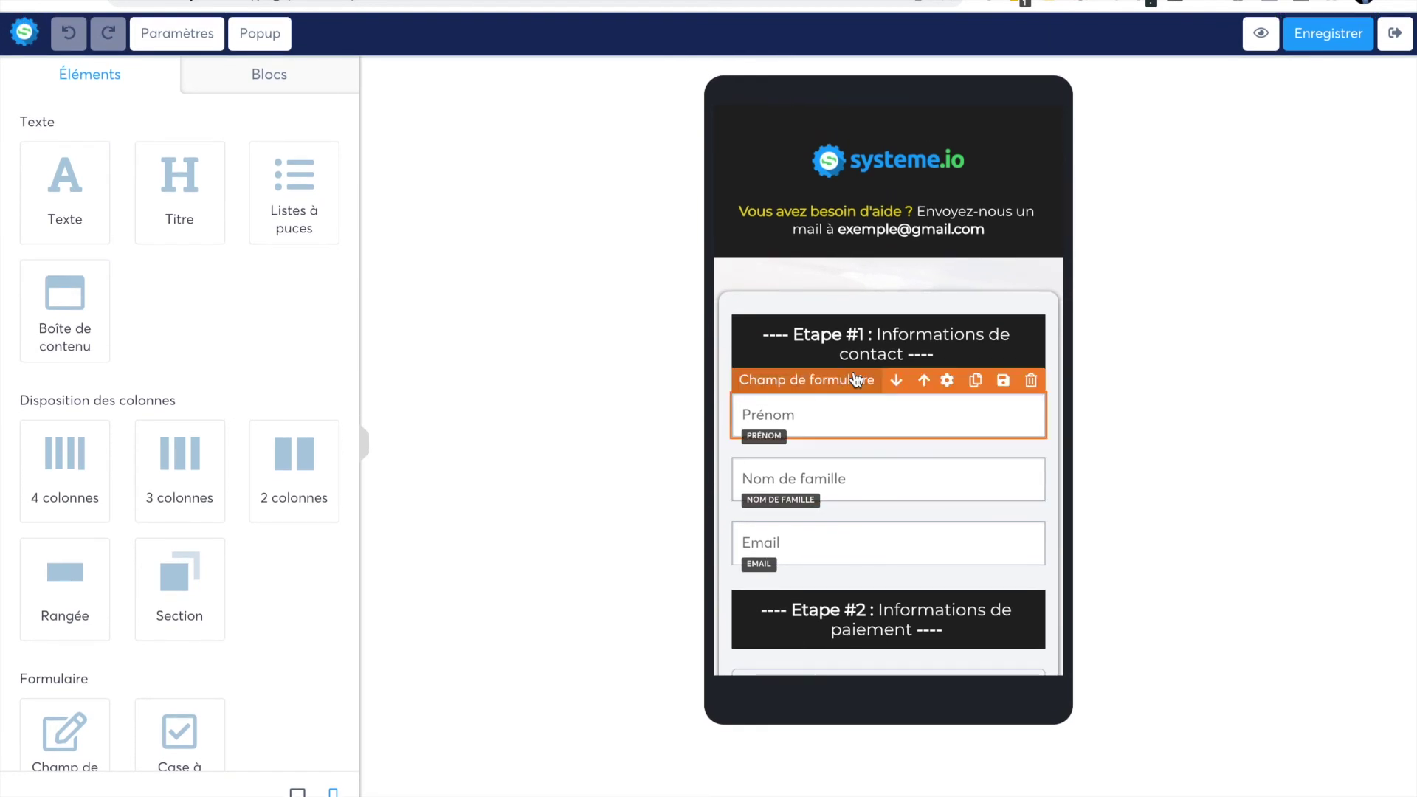
scroll(853, 411, "down", 5)
scroll(854, 379, "up", 2)
scroll(847, 373, "down", 1)
left_click(297, 791)
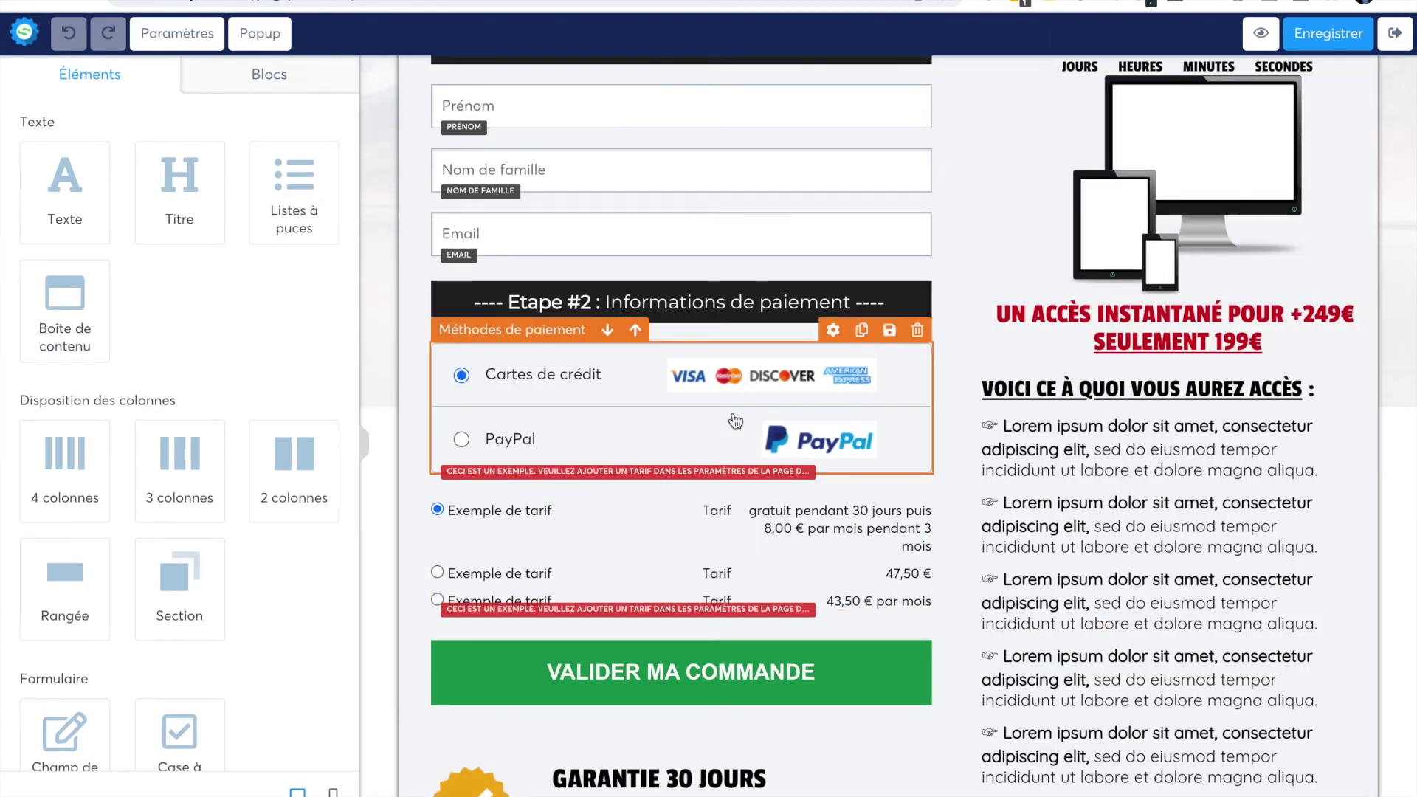
scroll(734, 413, "up", 4)
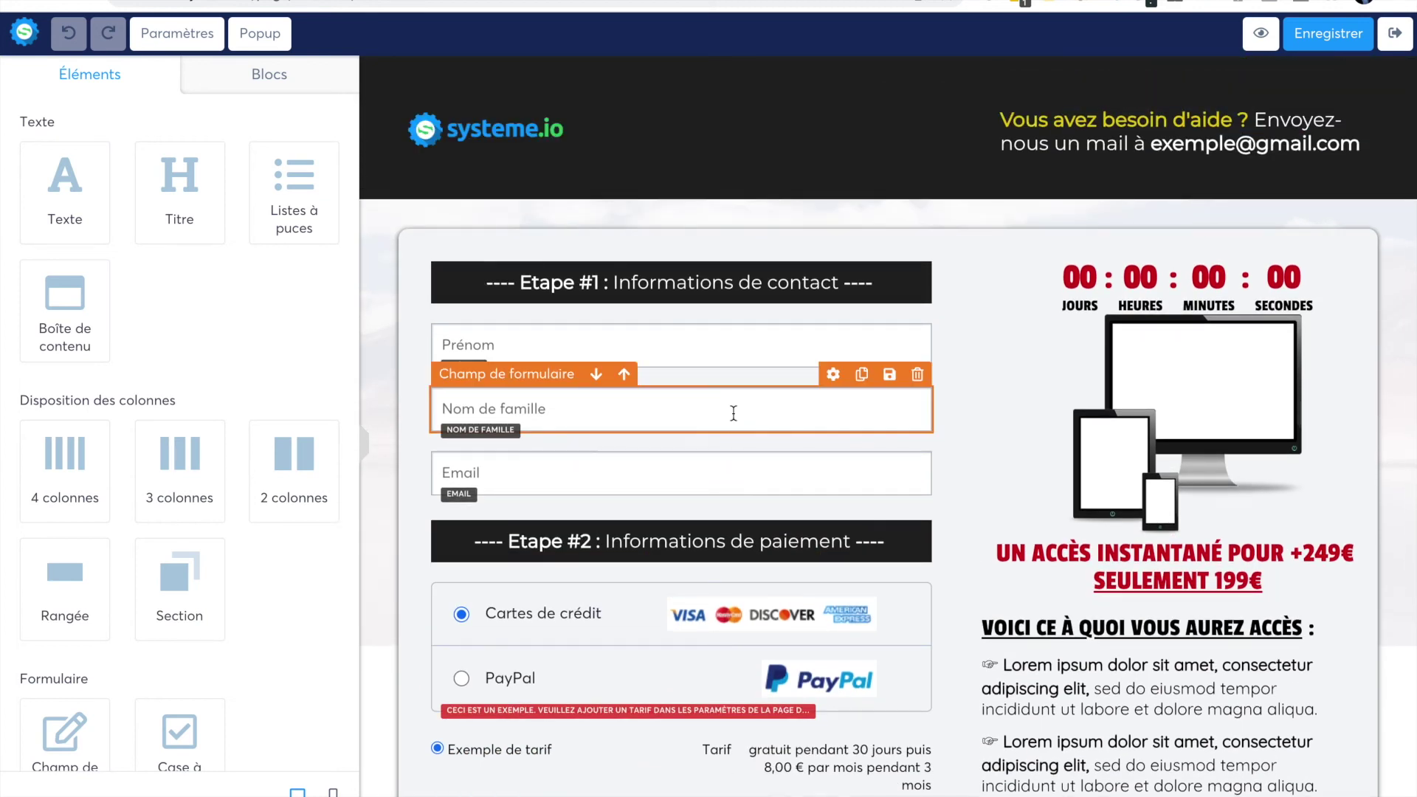
scroll(1056, 244, "down", 2)
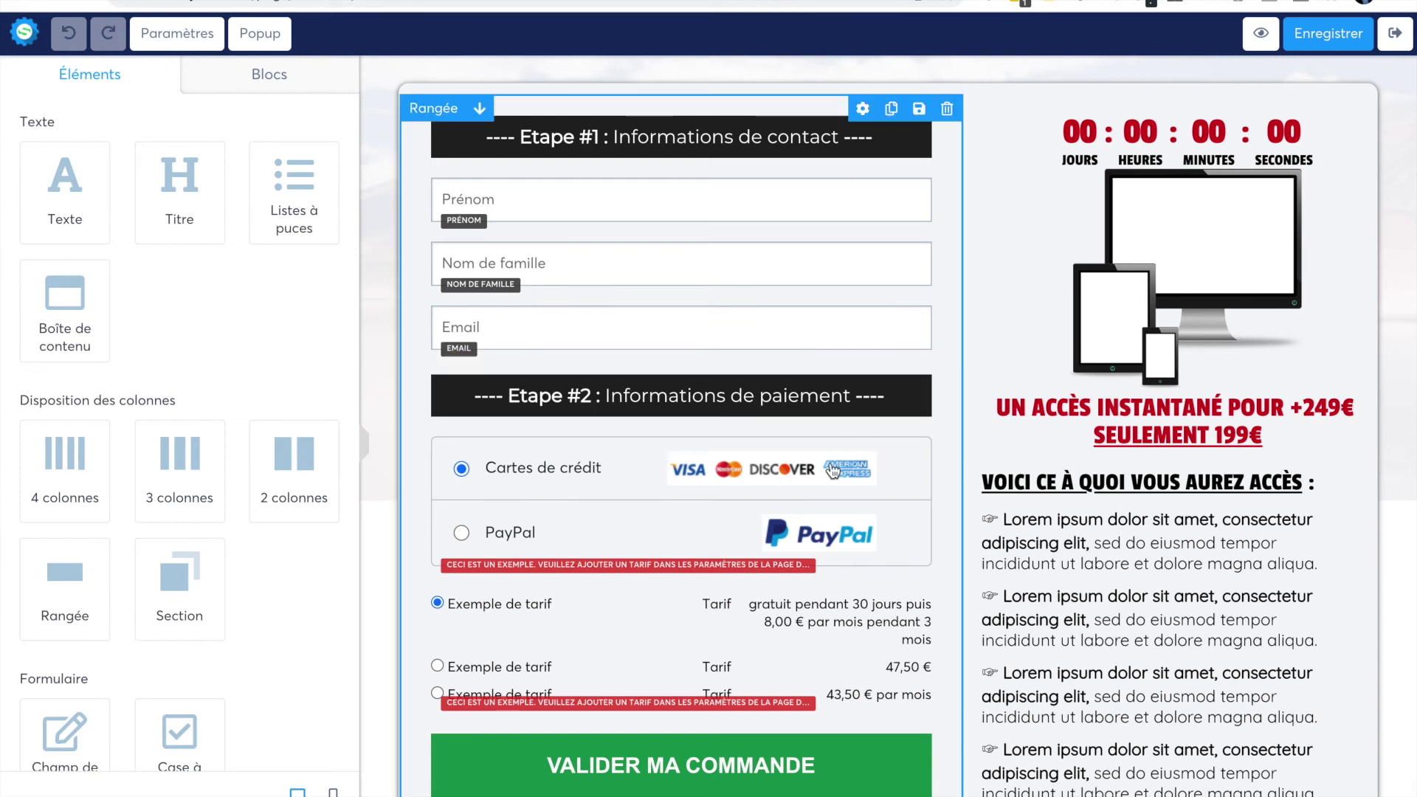
scroll(832, 471, "down", 1)
scroll(832, 470, "down", 2)
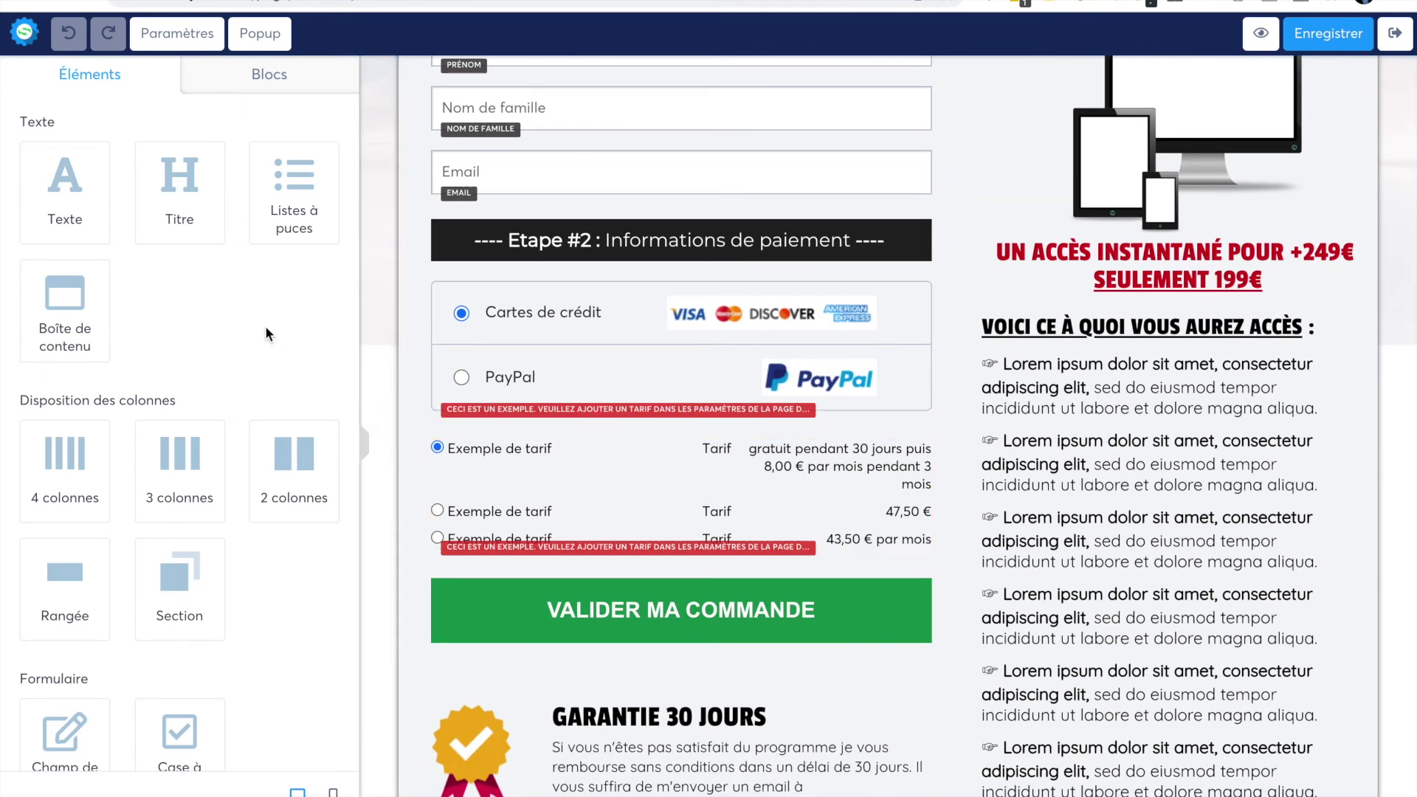
scroll(177, 414, "down", 1)
scroll(177, 414, "down", 1)
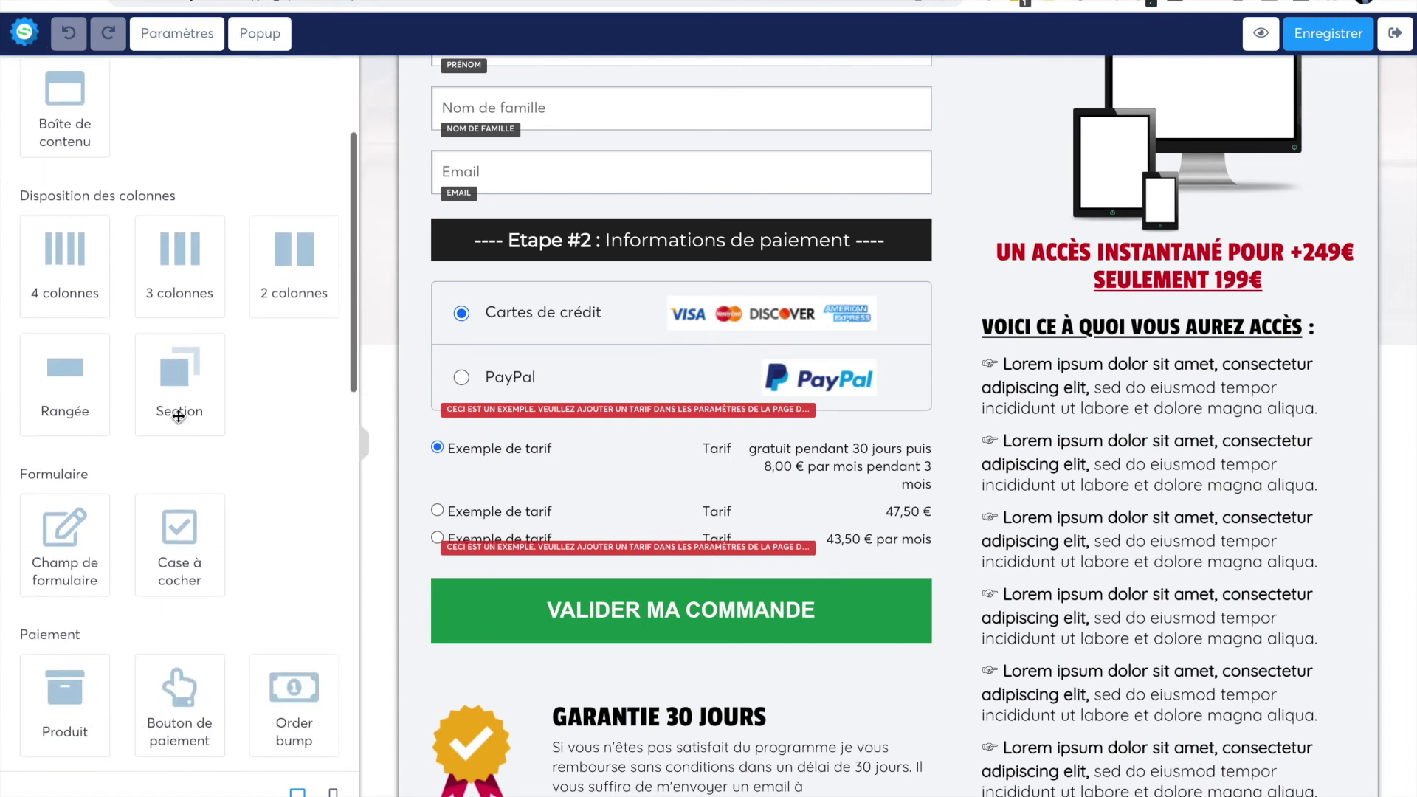
scroll(177, 415, "down", 1)
scroll(185, 588, "down", 1)
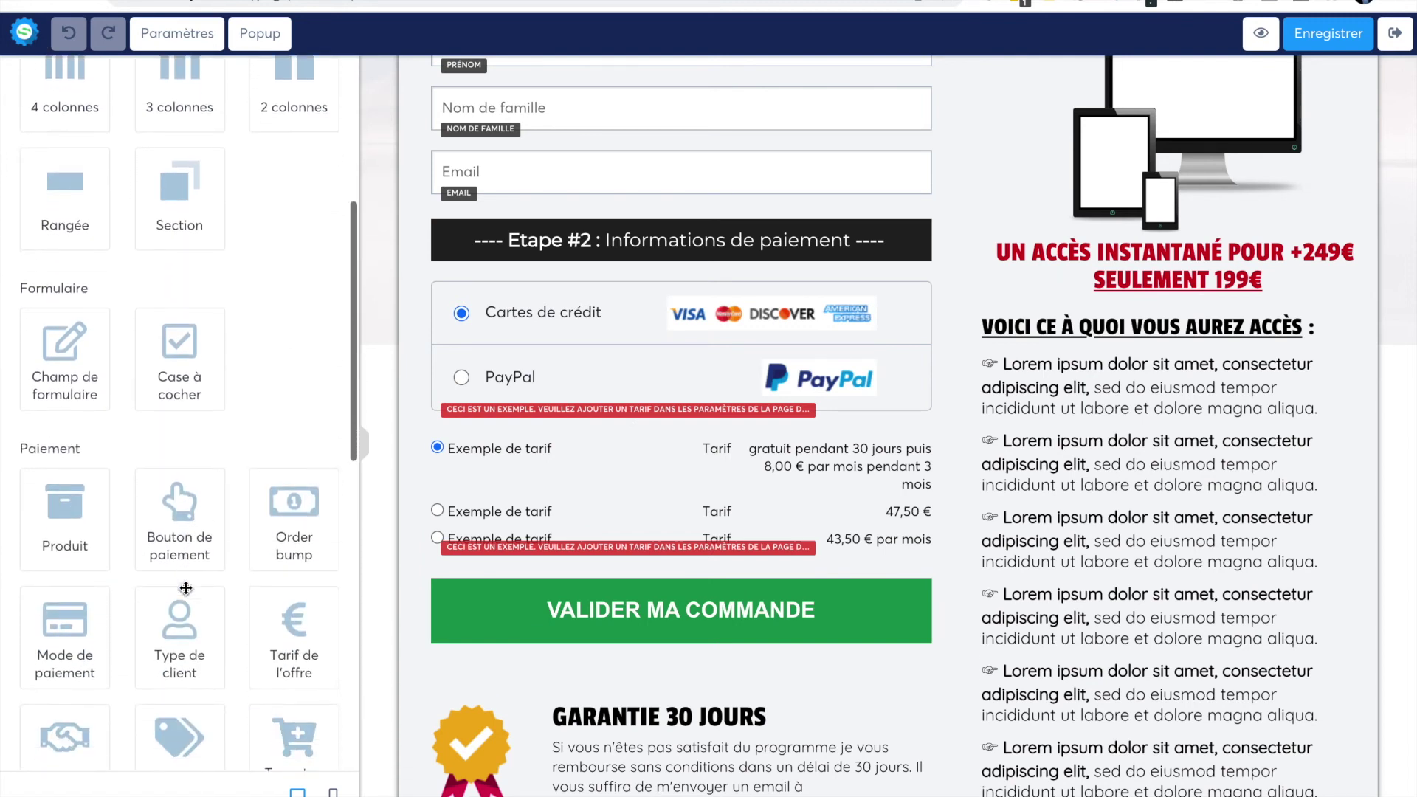
scroll(185, 588, "down", 1)
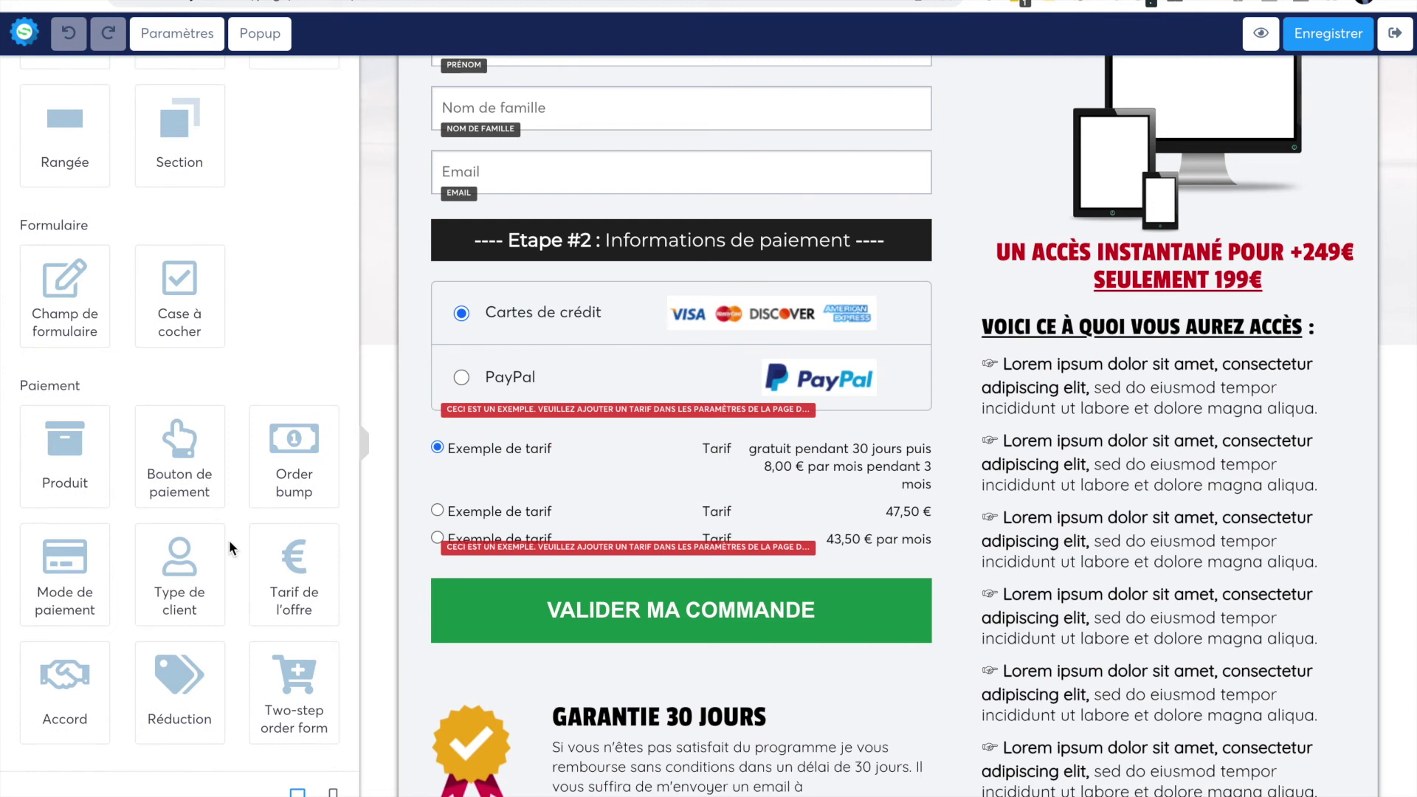
scroll(188, 620, "down", 1)
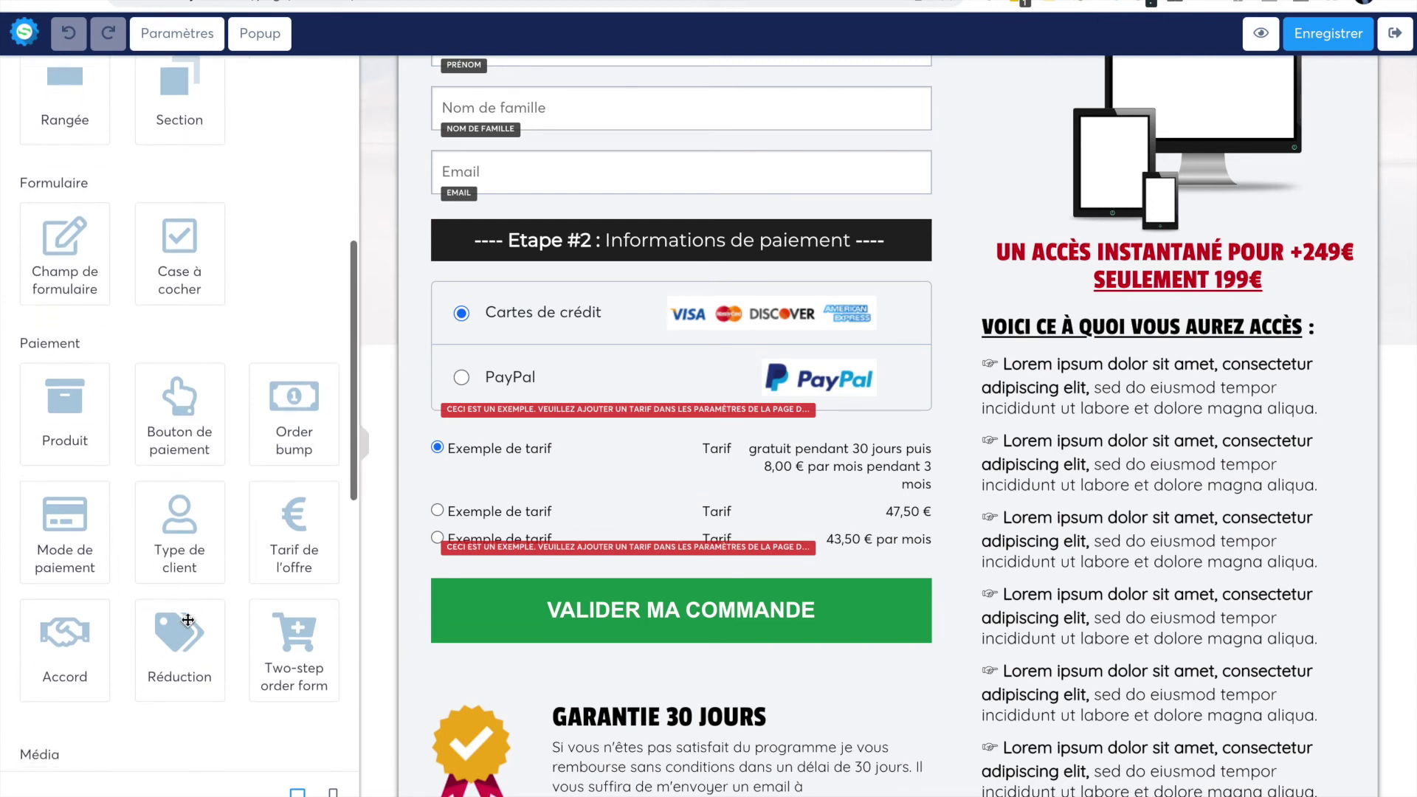
- Drop a Réduction coupon field with an Appliquer button under the order form's Email field
left_click_drag(173, 649, 613, 180)
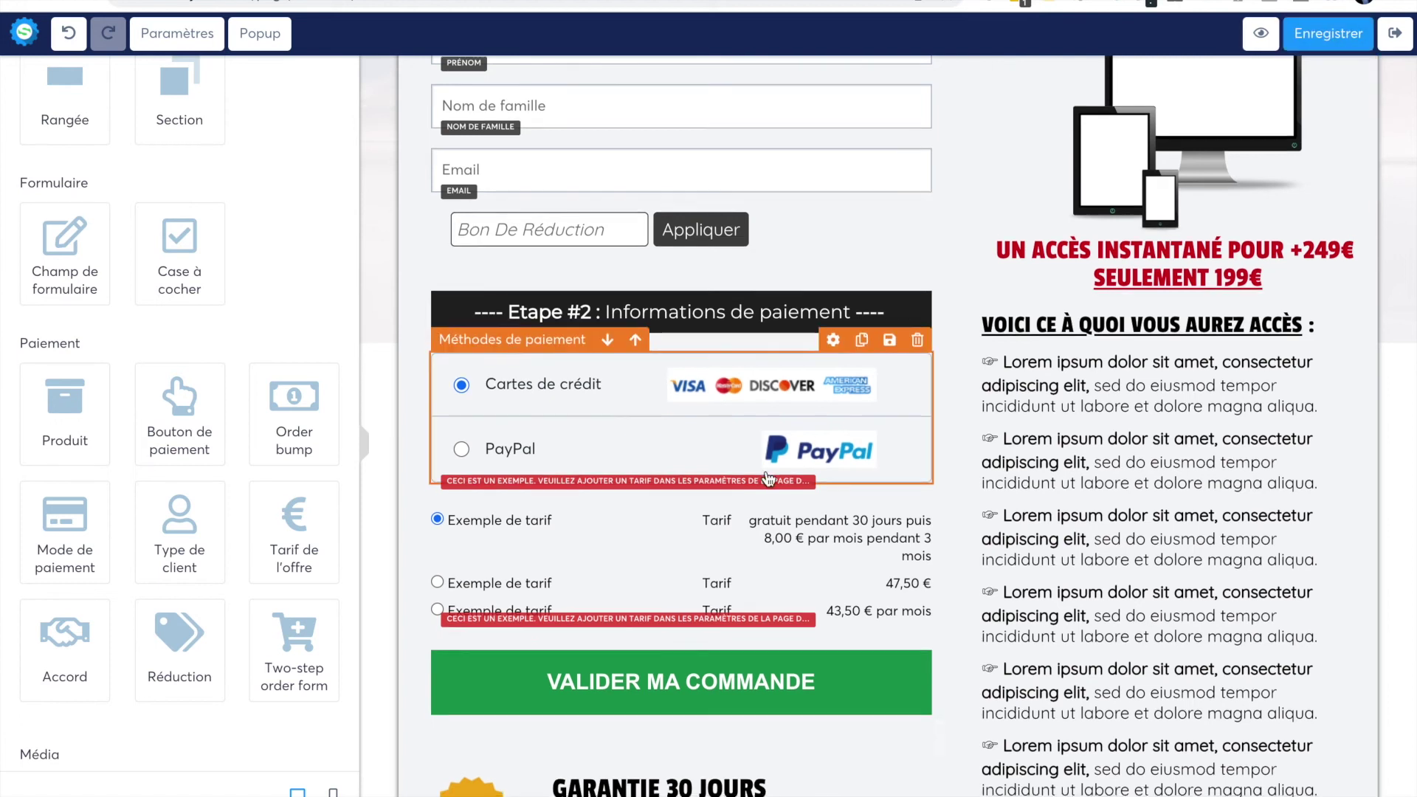
scroll(767, 478, "down", 1)
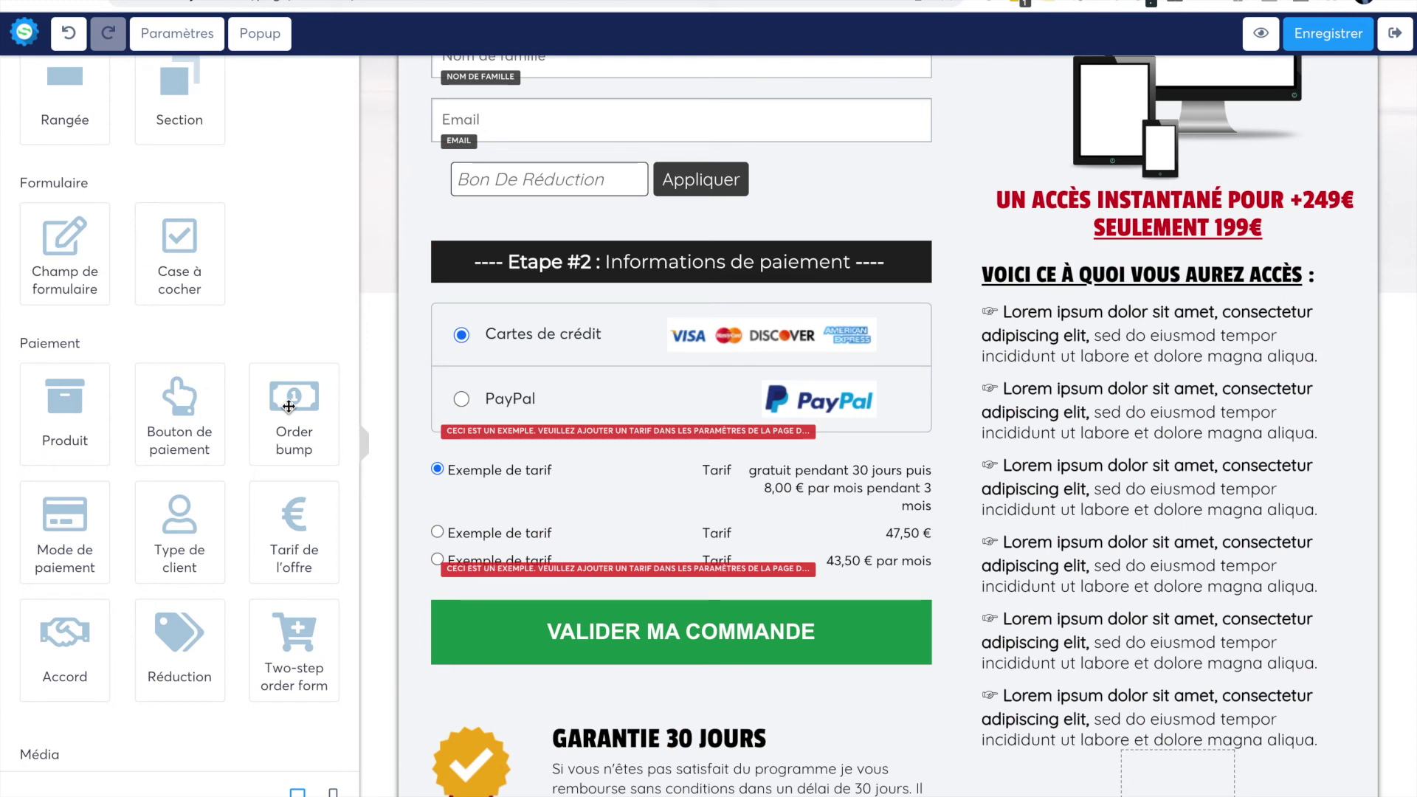
- Place an Order bump block just below the Tarif de l'offre price list
left_click_drag(289, 406, 533, 564)
left_click_drag(535, 566, 535, 566)
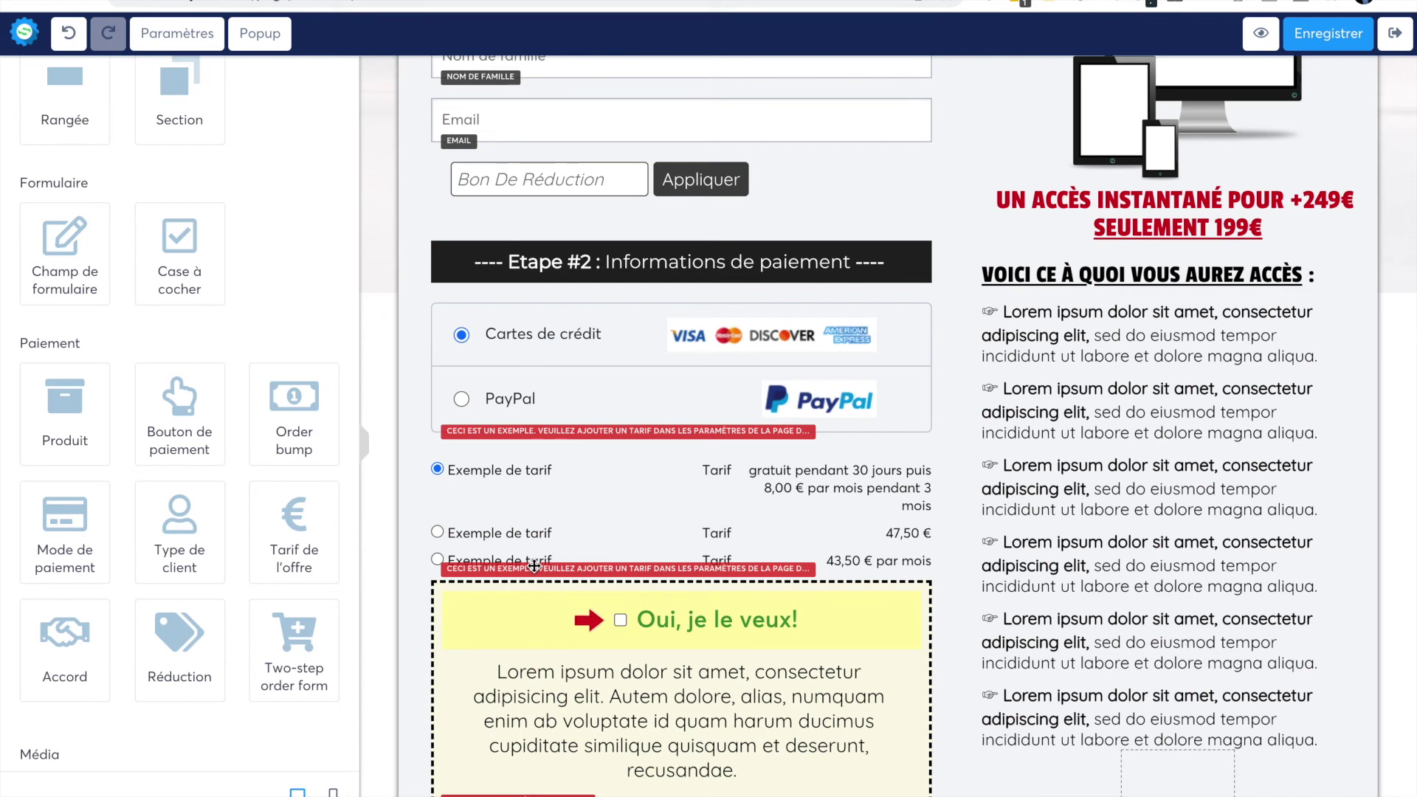
scroll(521, 463, "down", 5)
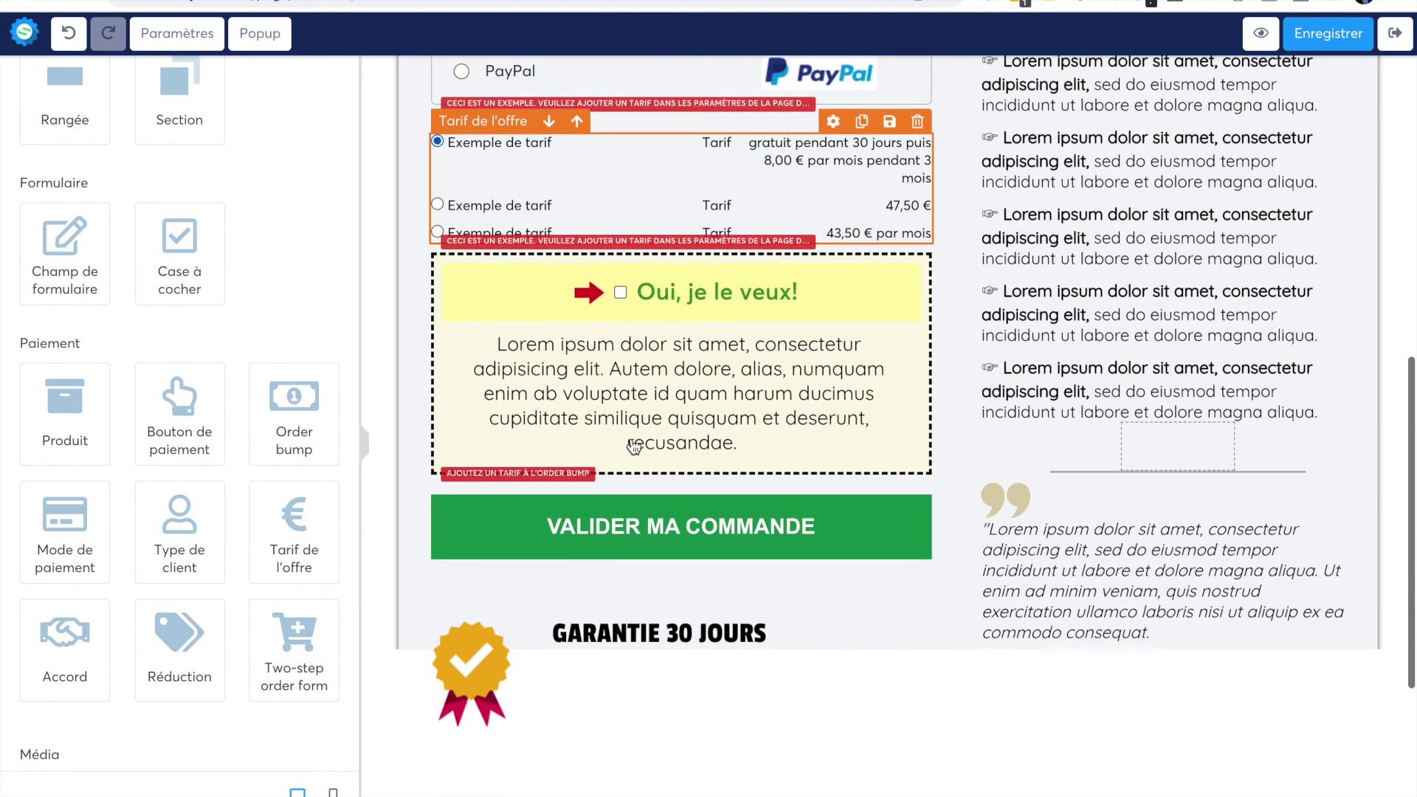
scroll(741, 399, "up", 1)
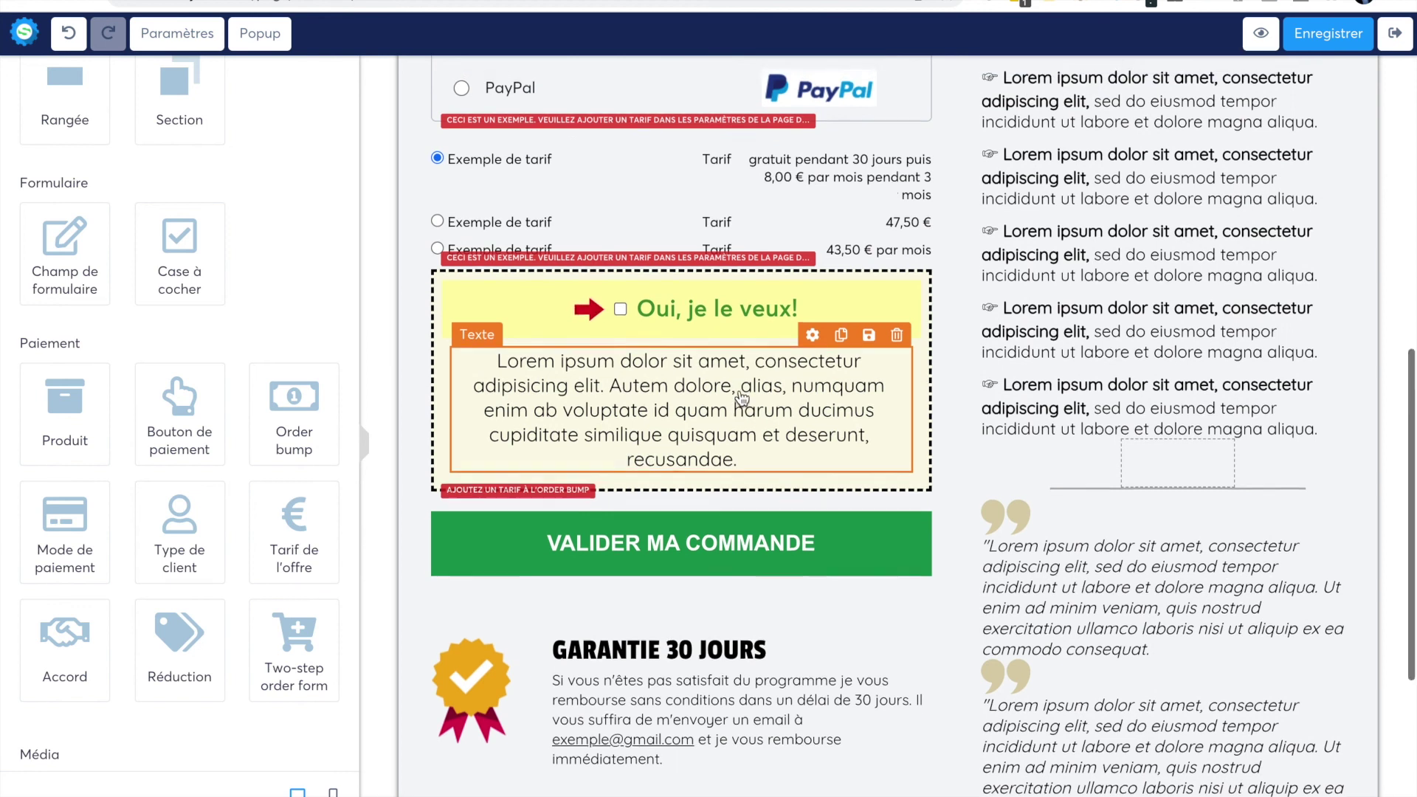
scroll(742, 398, "up", 3)
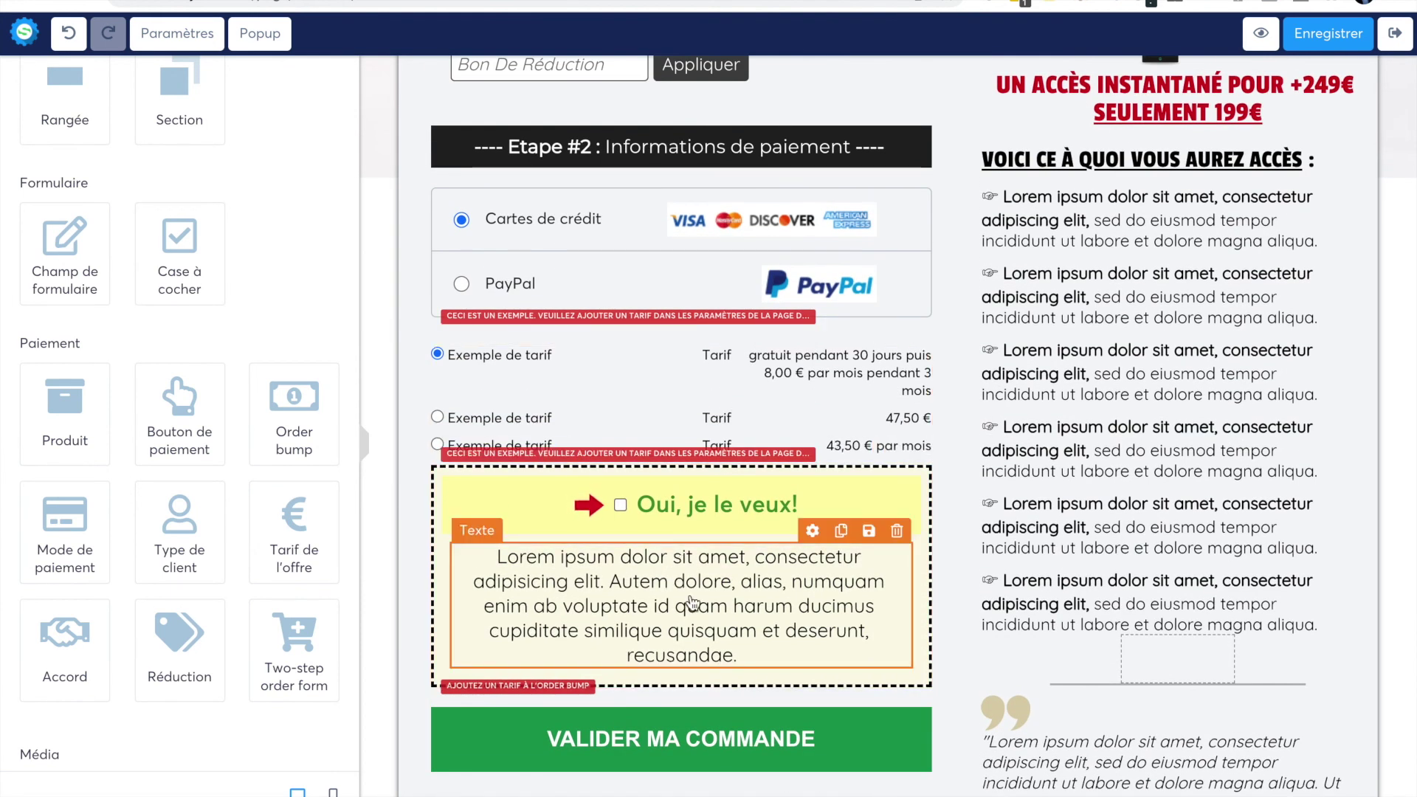
- Change the order bump text to 'Un pack en plus pour la moitié de son prix: 50€ au lieu de 100€', striking through 100€
left_click(580, 576)
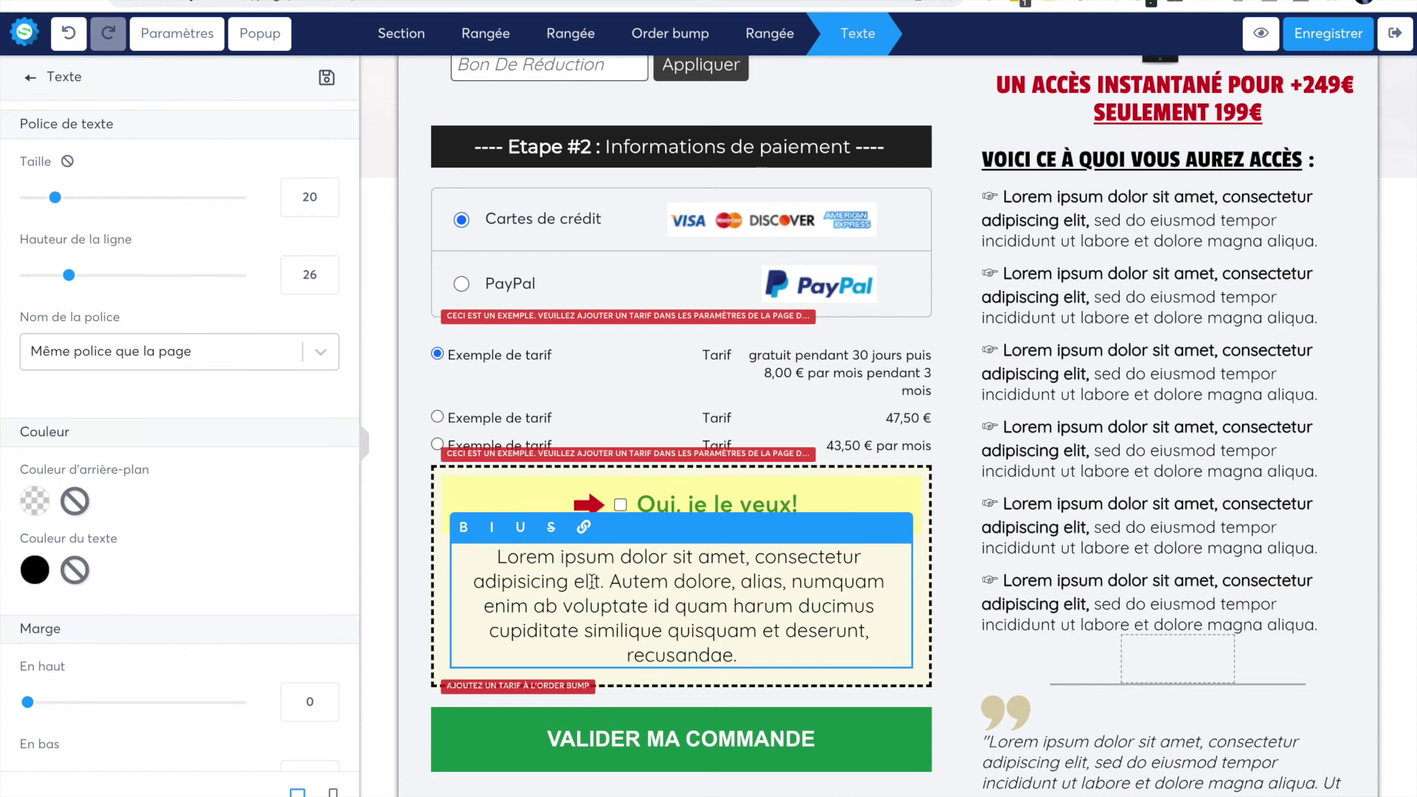
left_click_drag(745, 656, 491, 547)
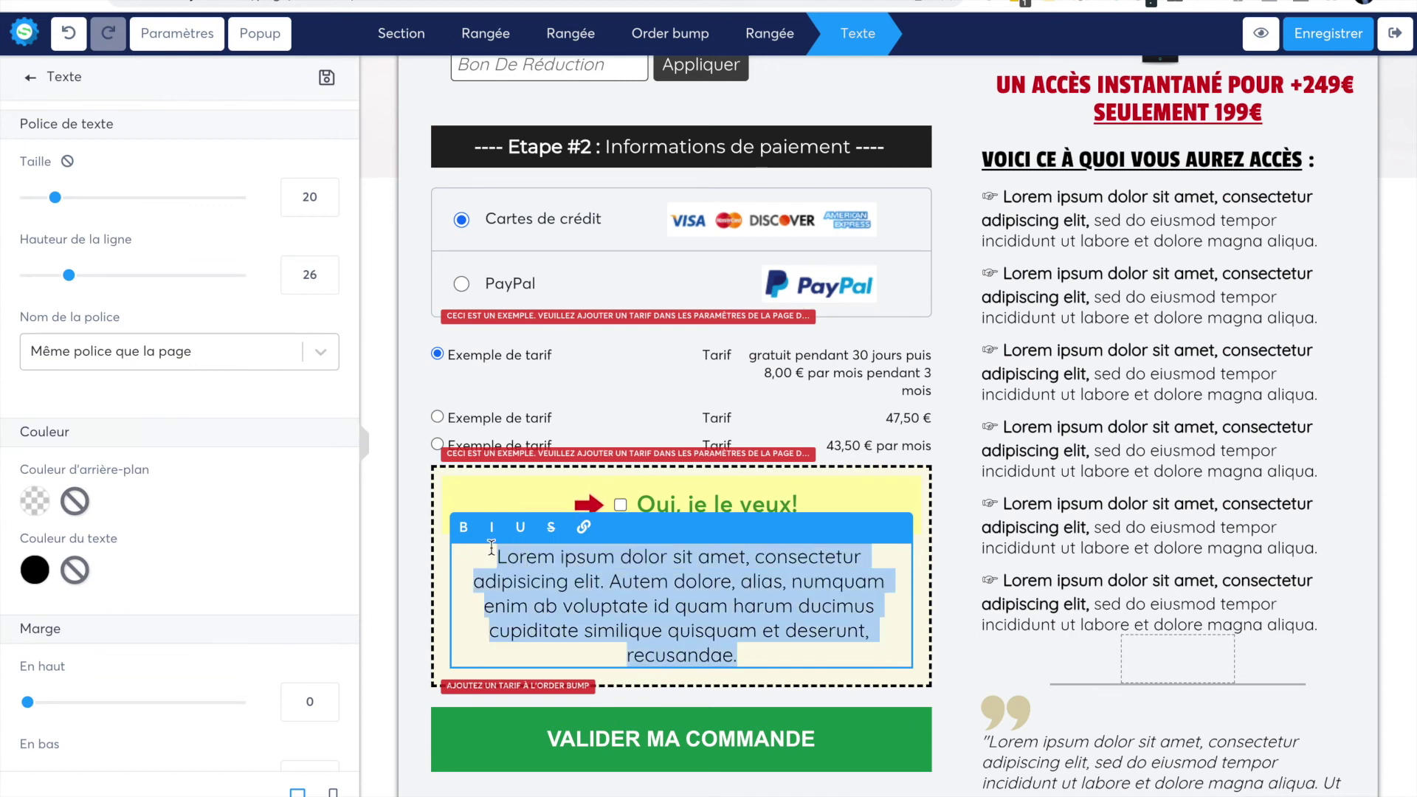
type("Un pack en")
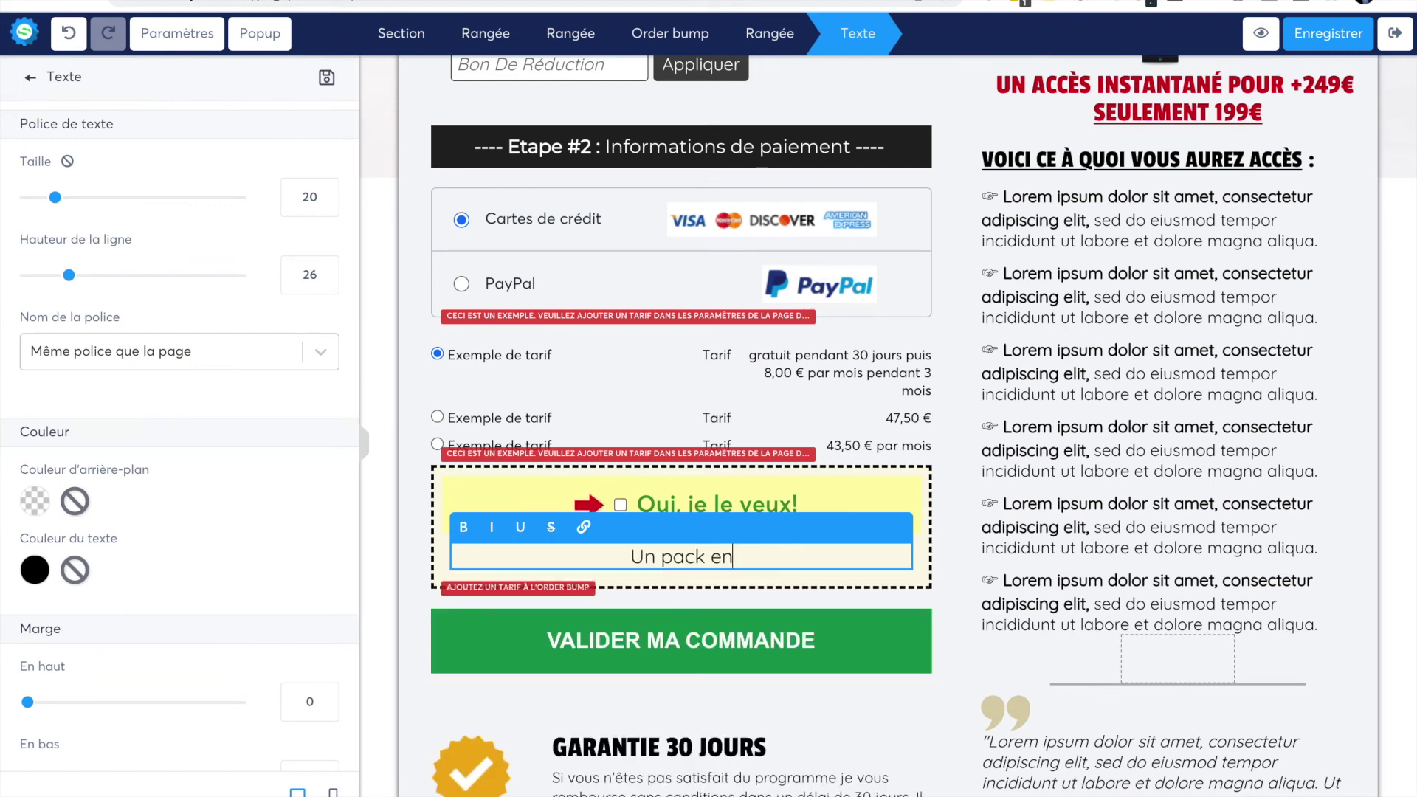
type(" plus pour la ")
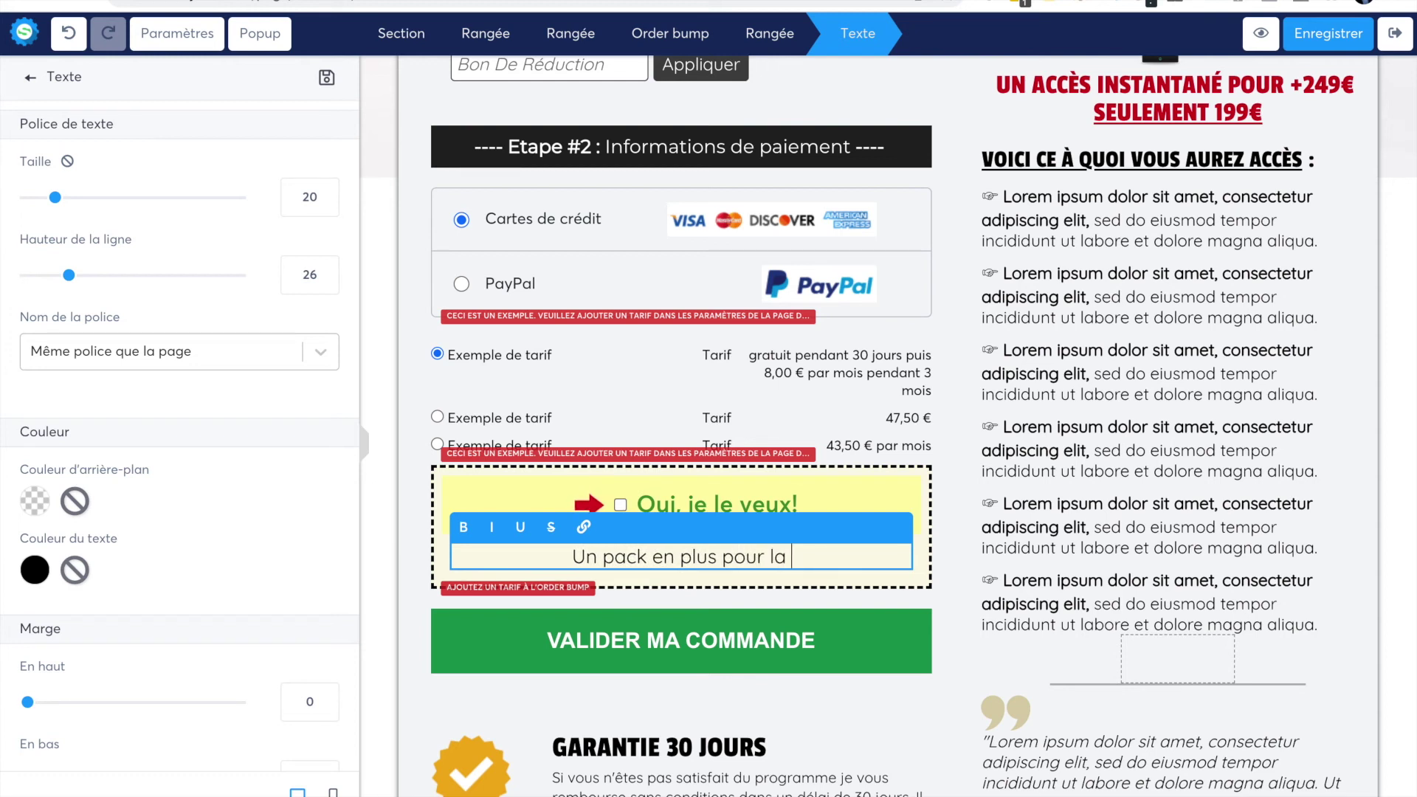
type("moitié de ")
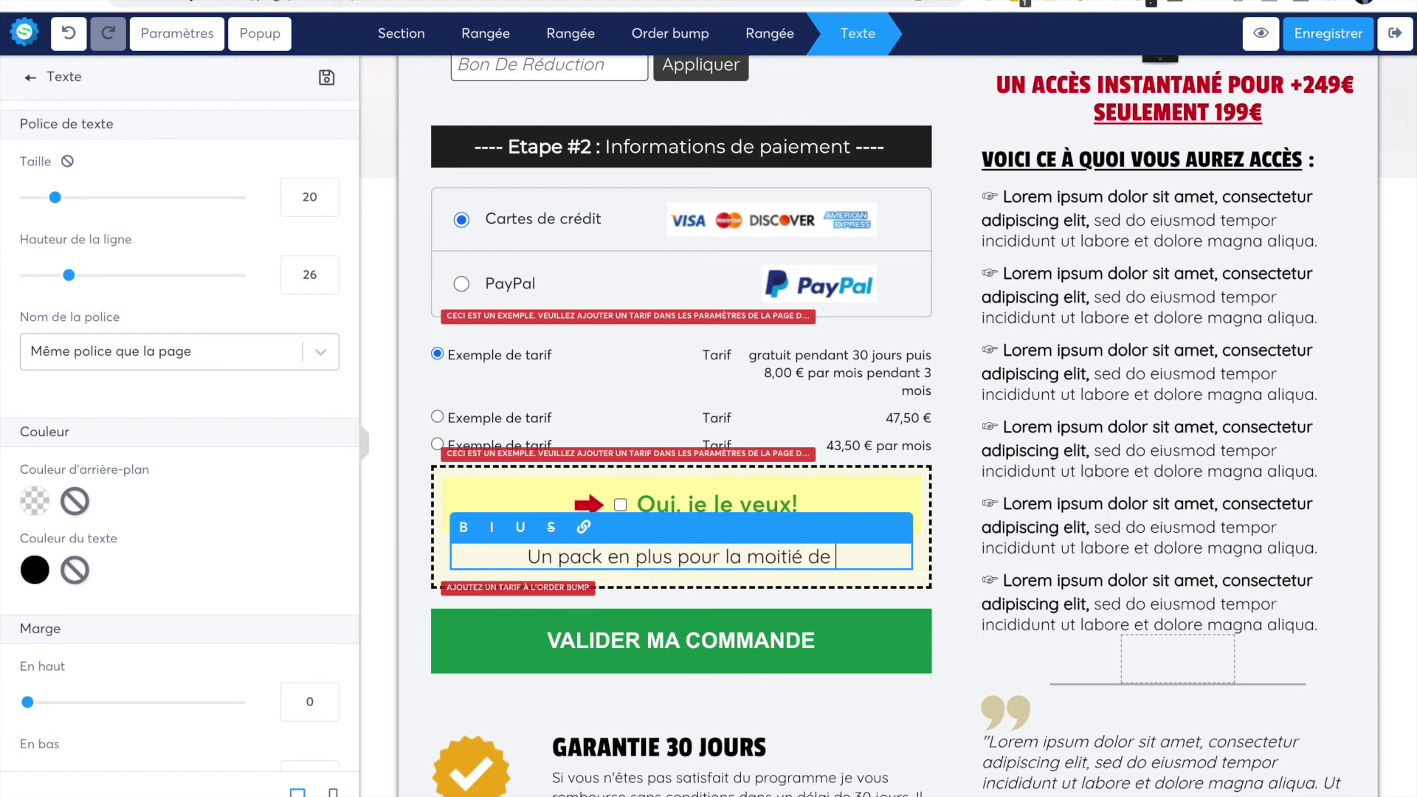
type("son pri")
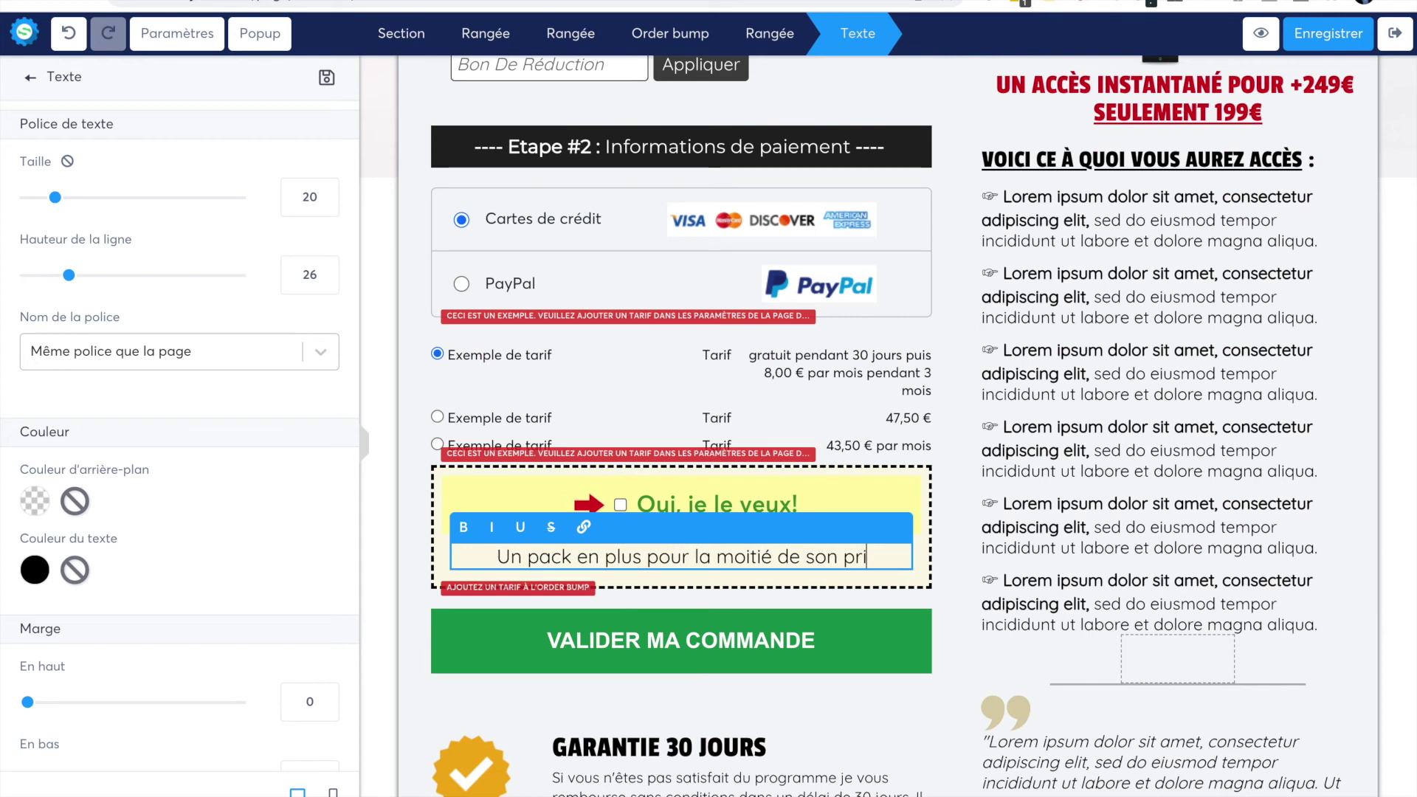
type("x: ")
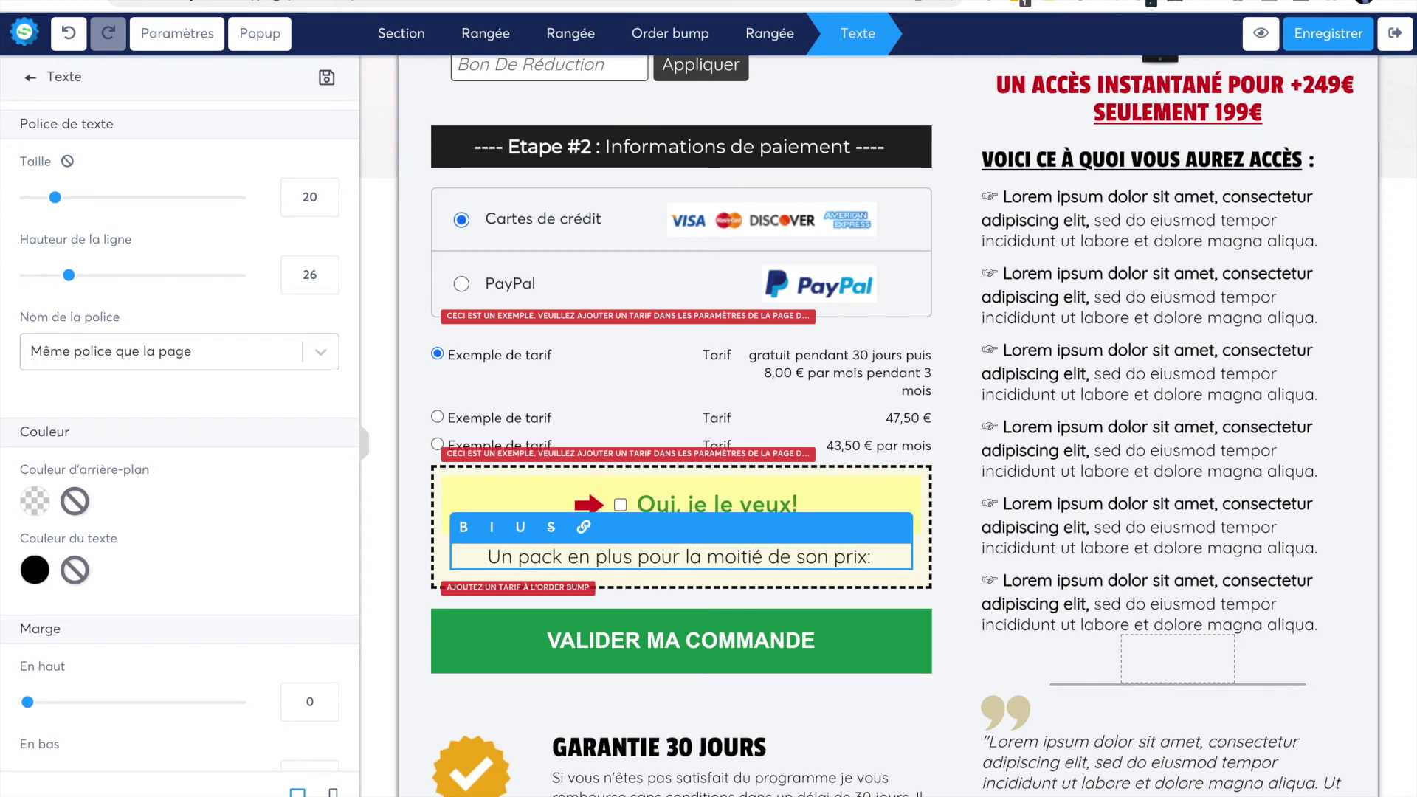
type("5")
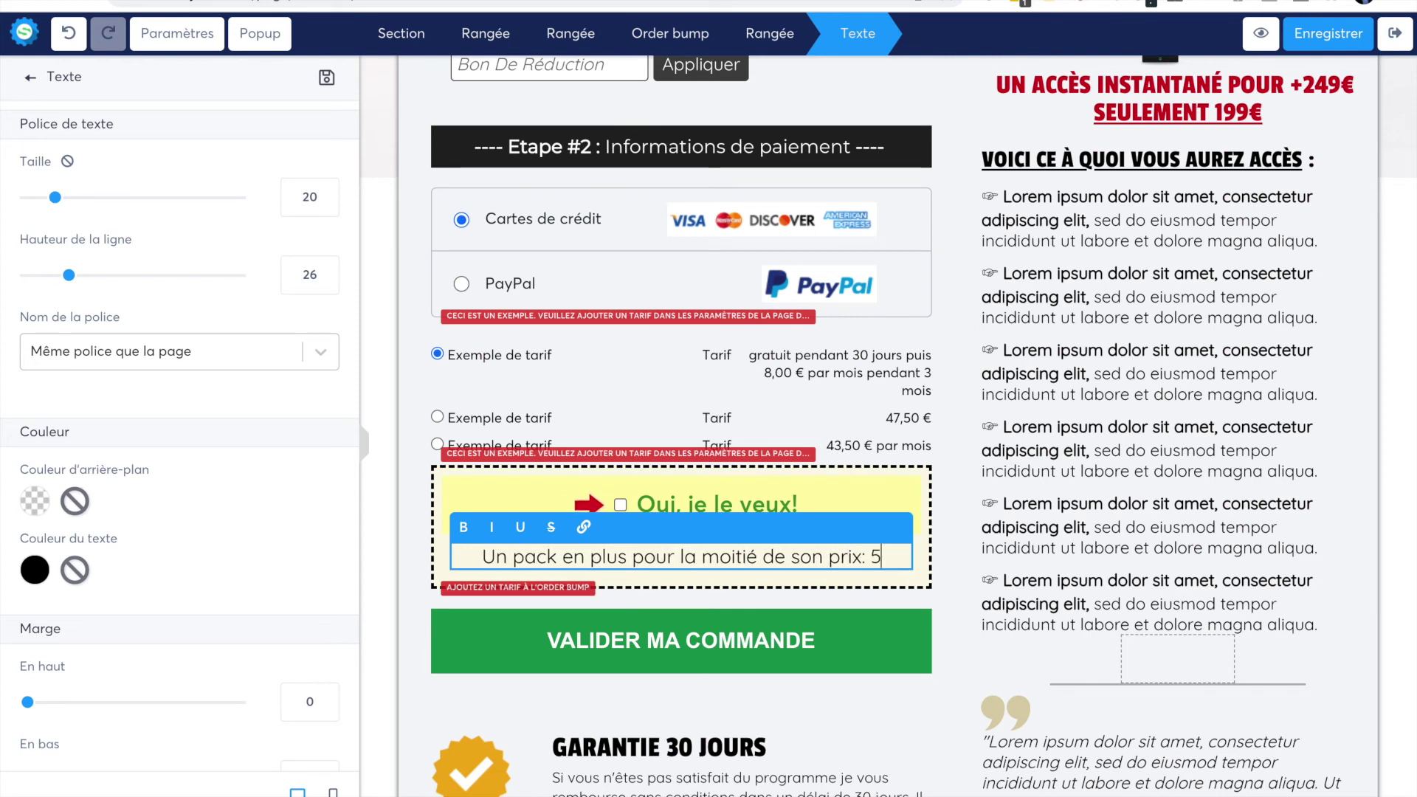
type("0€")
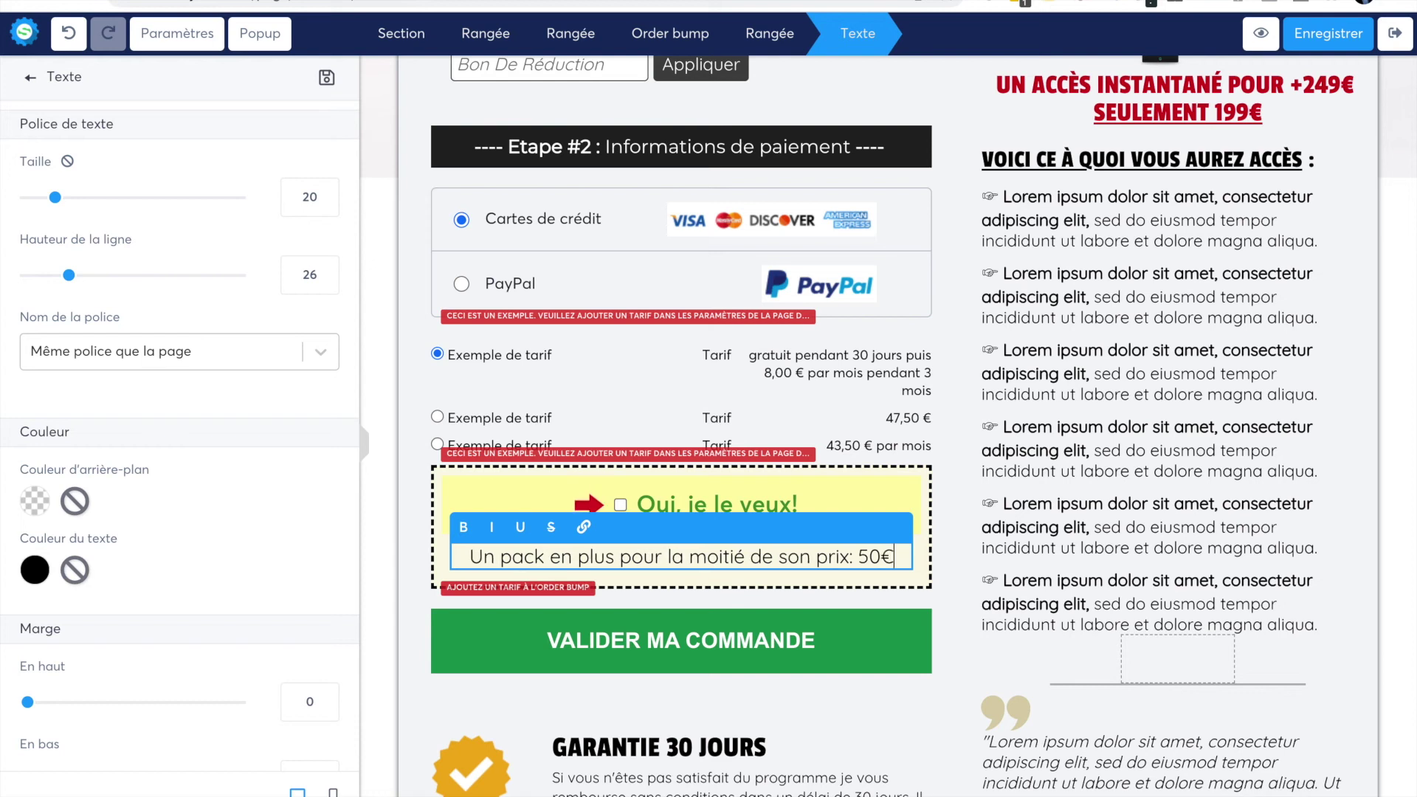
type(" a")
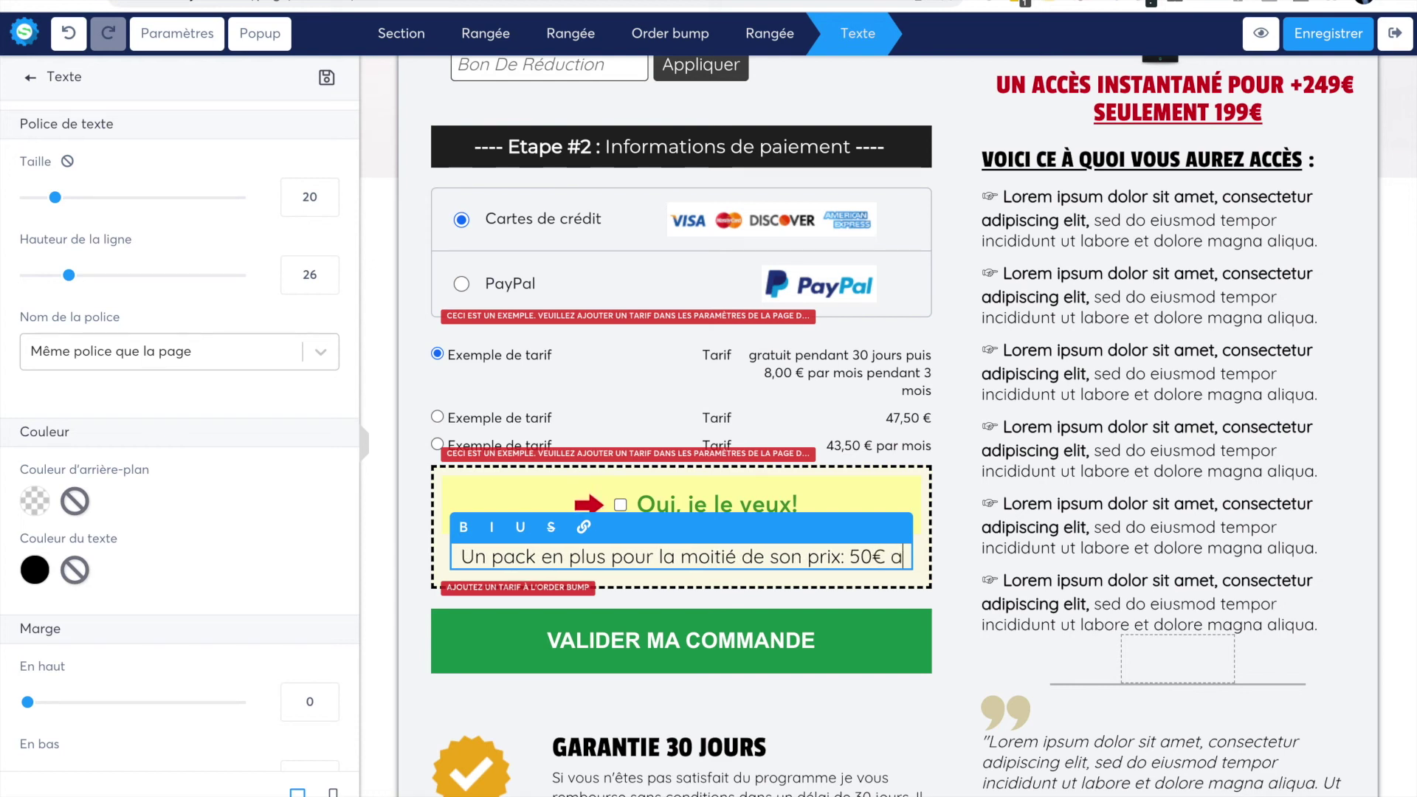
type("u lieu de 1")
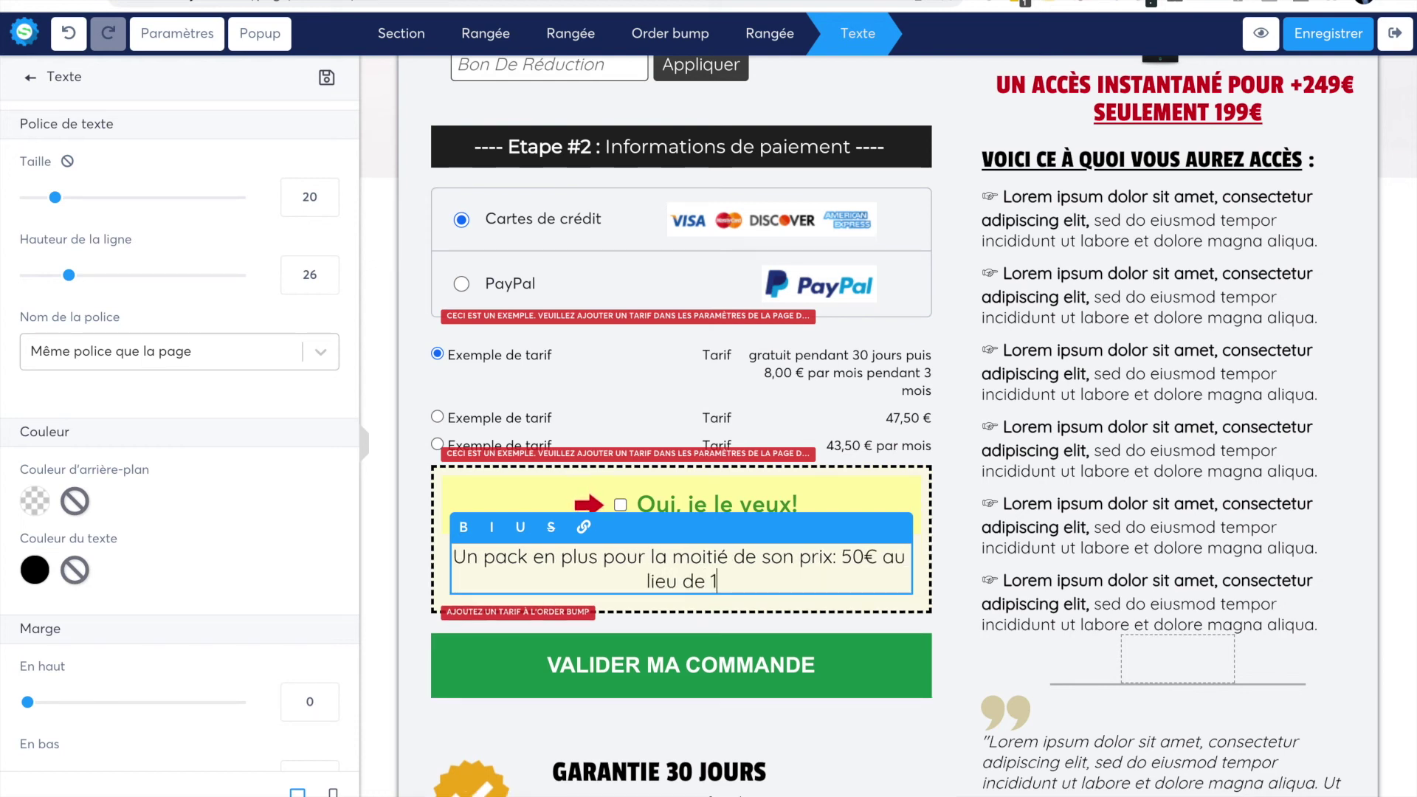
type("00€")
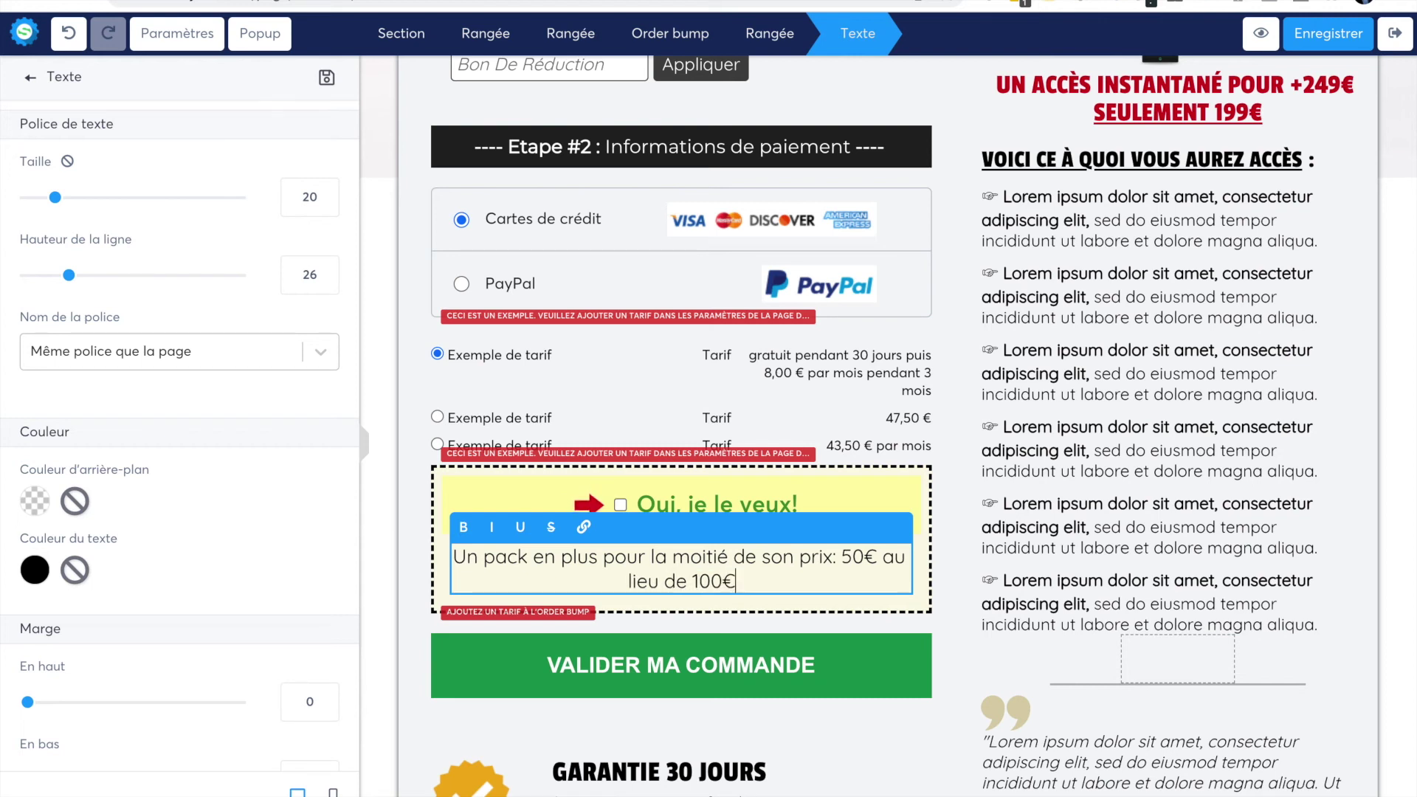
left_click_drag(694, 581, 735, 581)
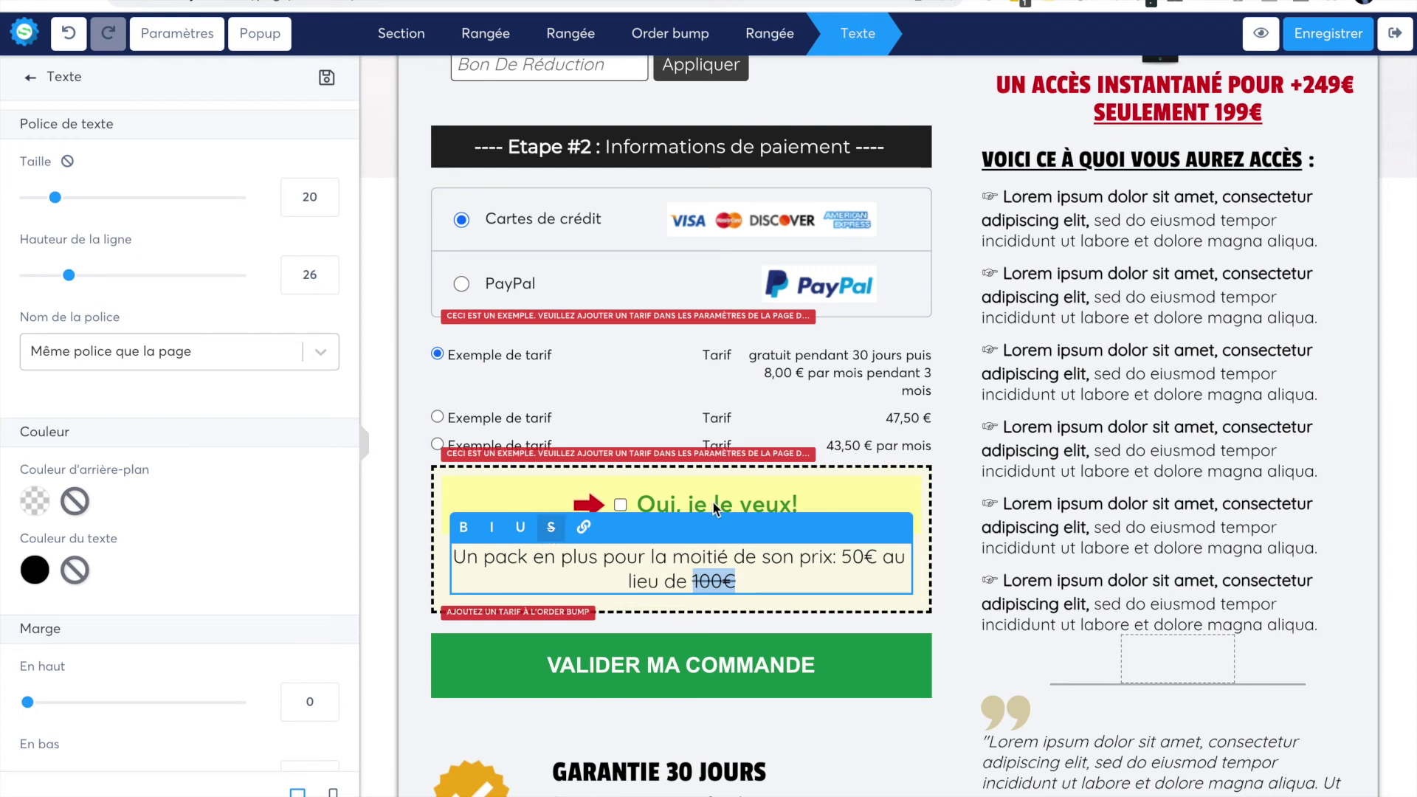
left_click(692, 499)
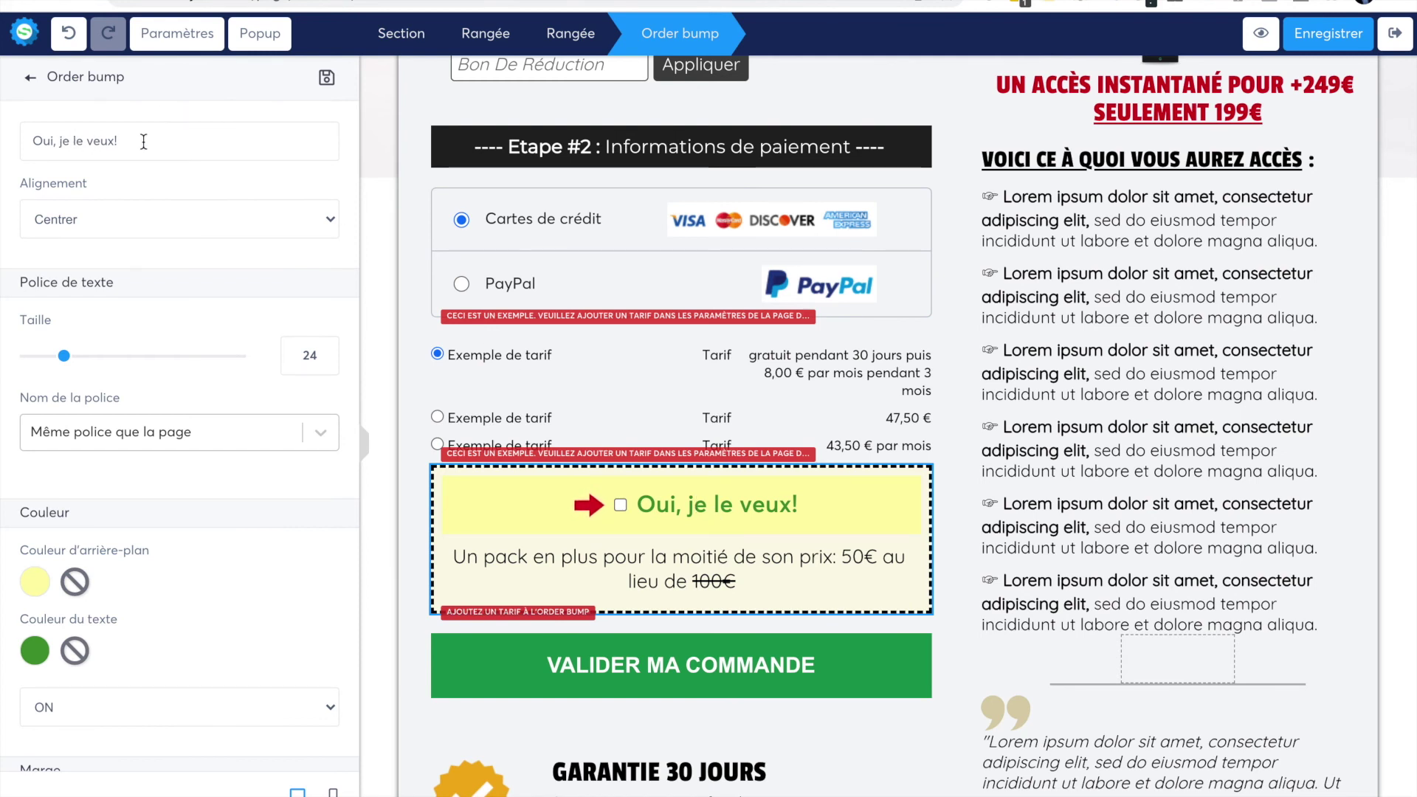
- Set the order bump's 'Oui, je le veux!' headline alignment to Gauche, then deselect the block
left_click_drag(116, 140, 20, 140)
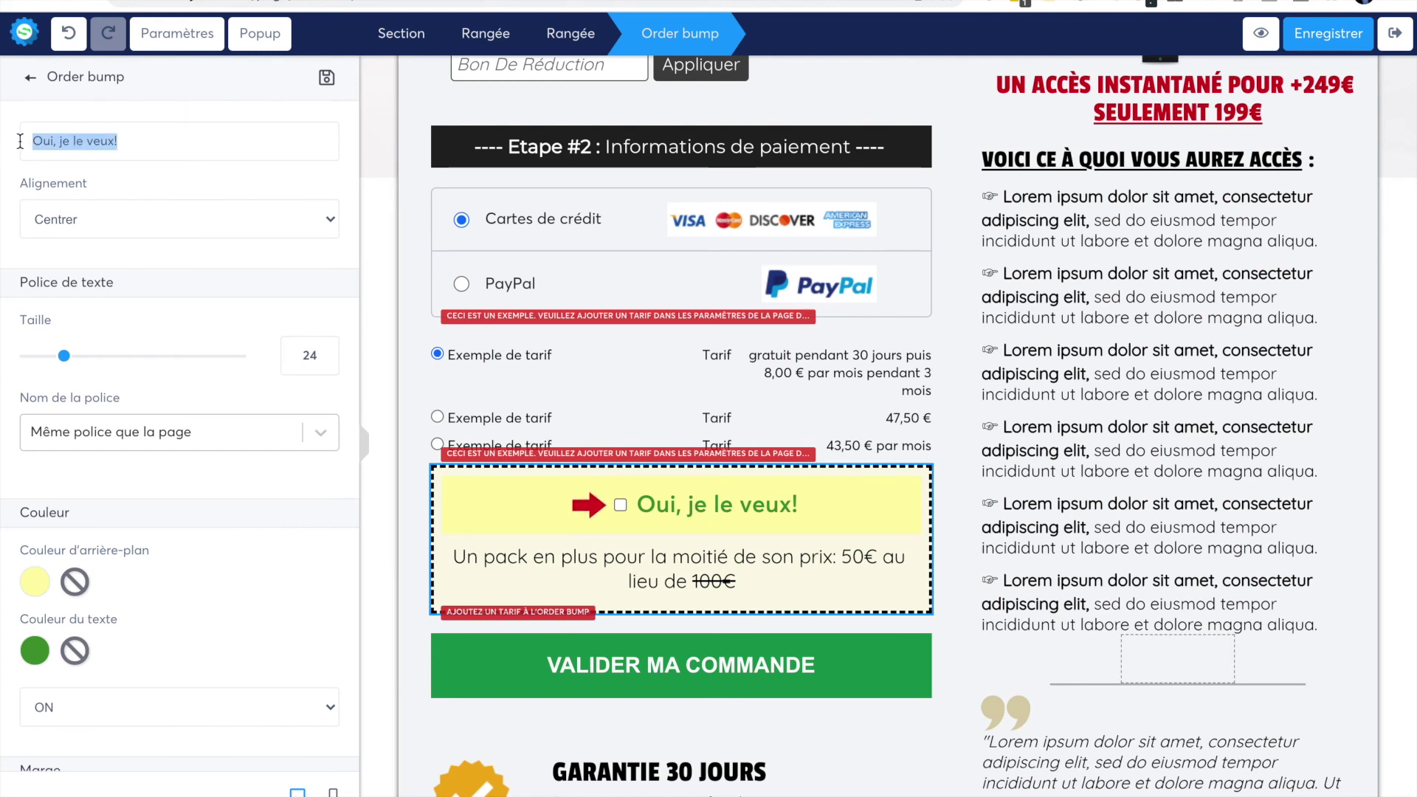
left_click(102, 216)
left_click(94, 236)
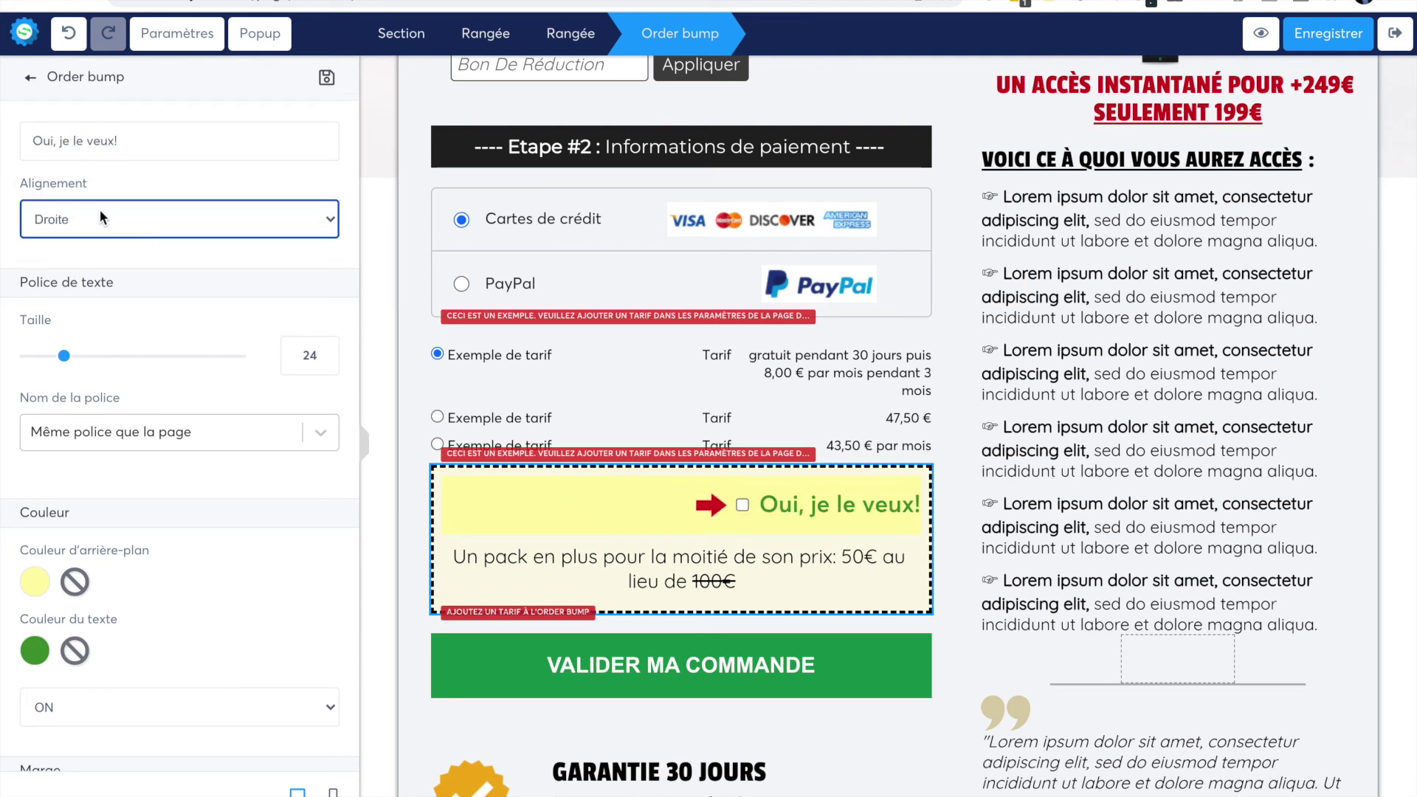
left_click(100, 215)
left_click(94, 183)
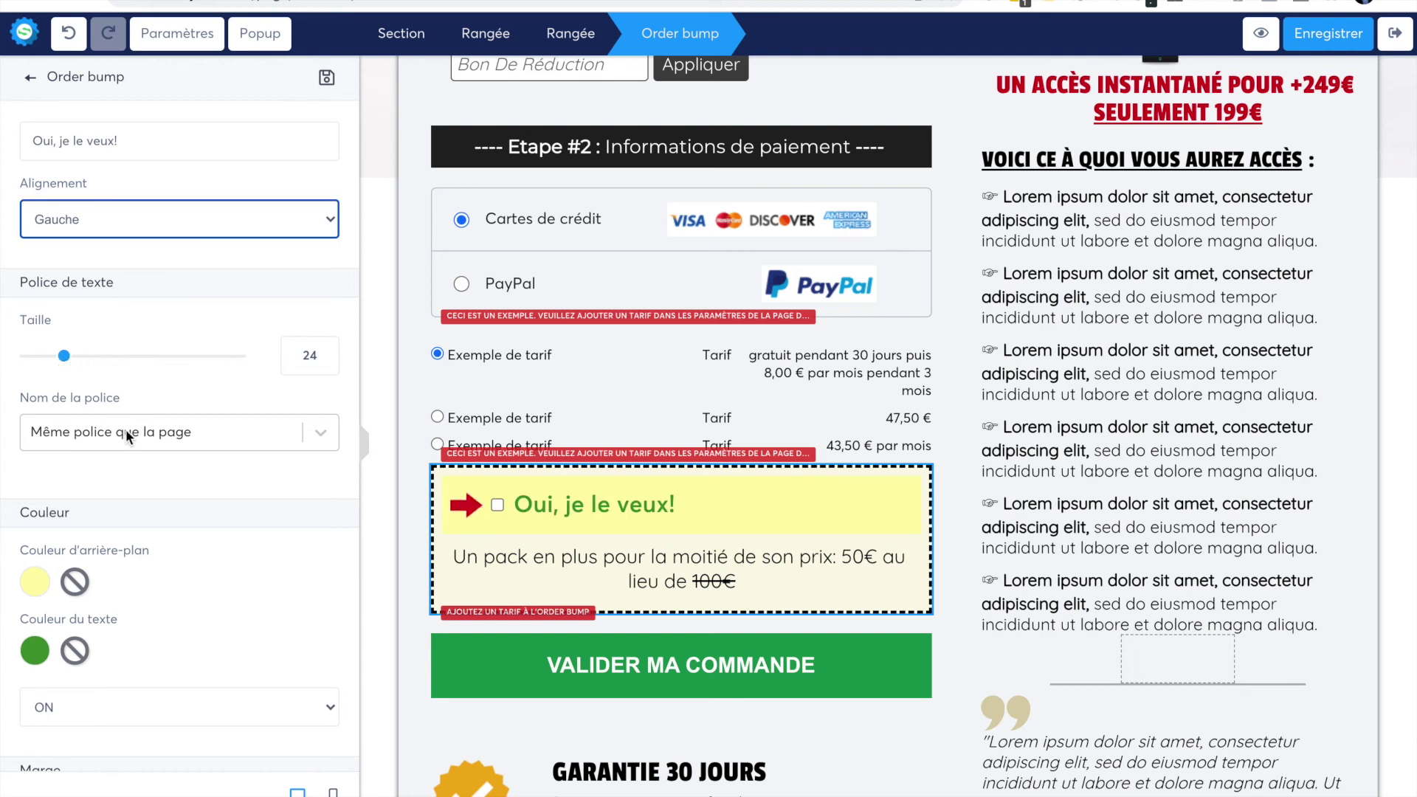
scroll(89, 594, "down", 1)
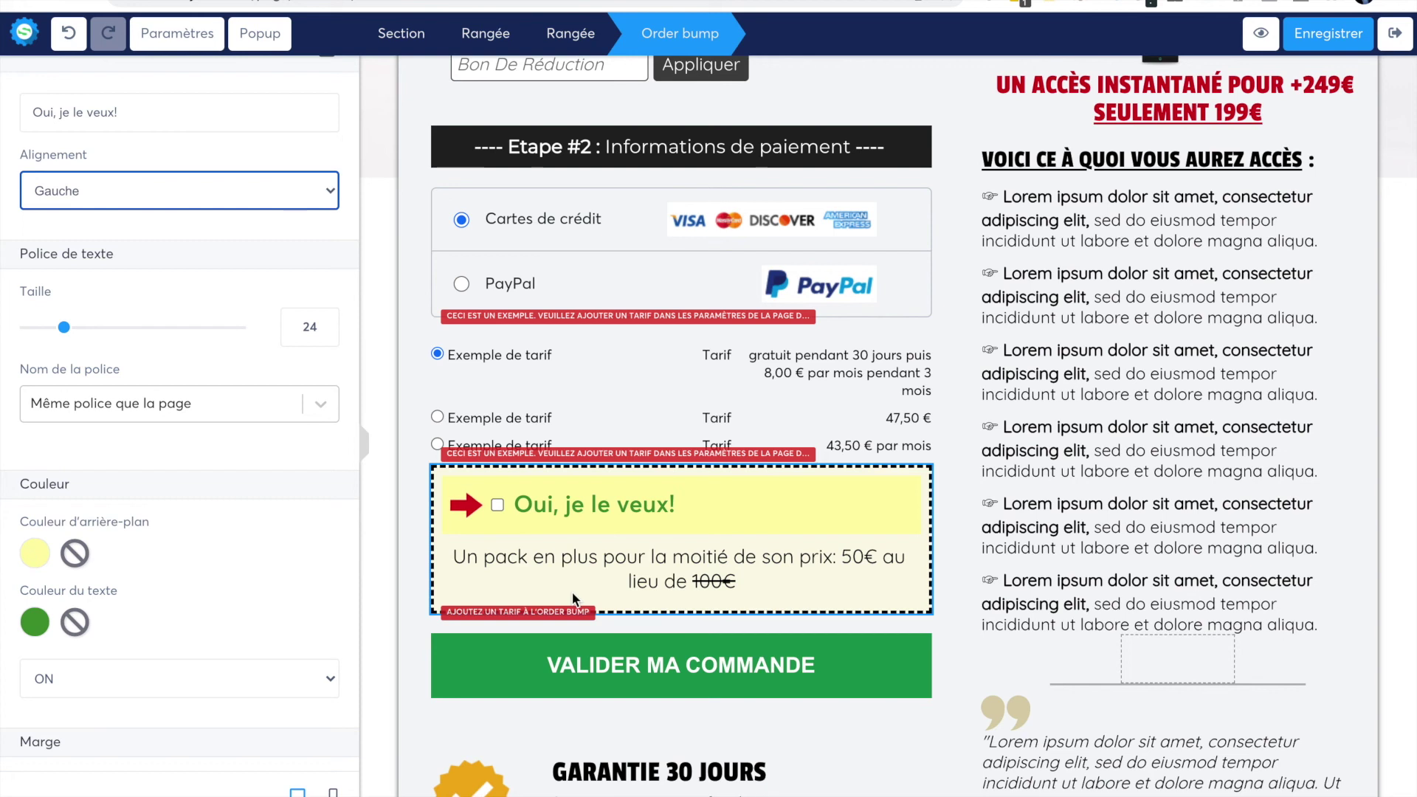
scroll(188, 588, "down", 5)
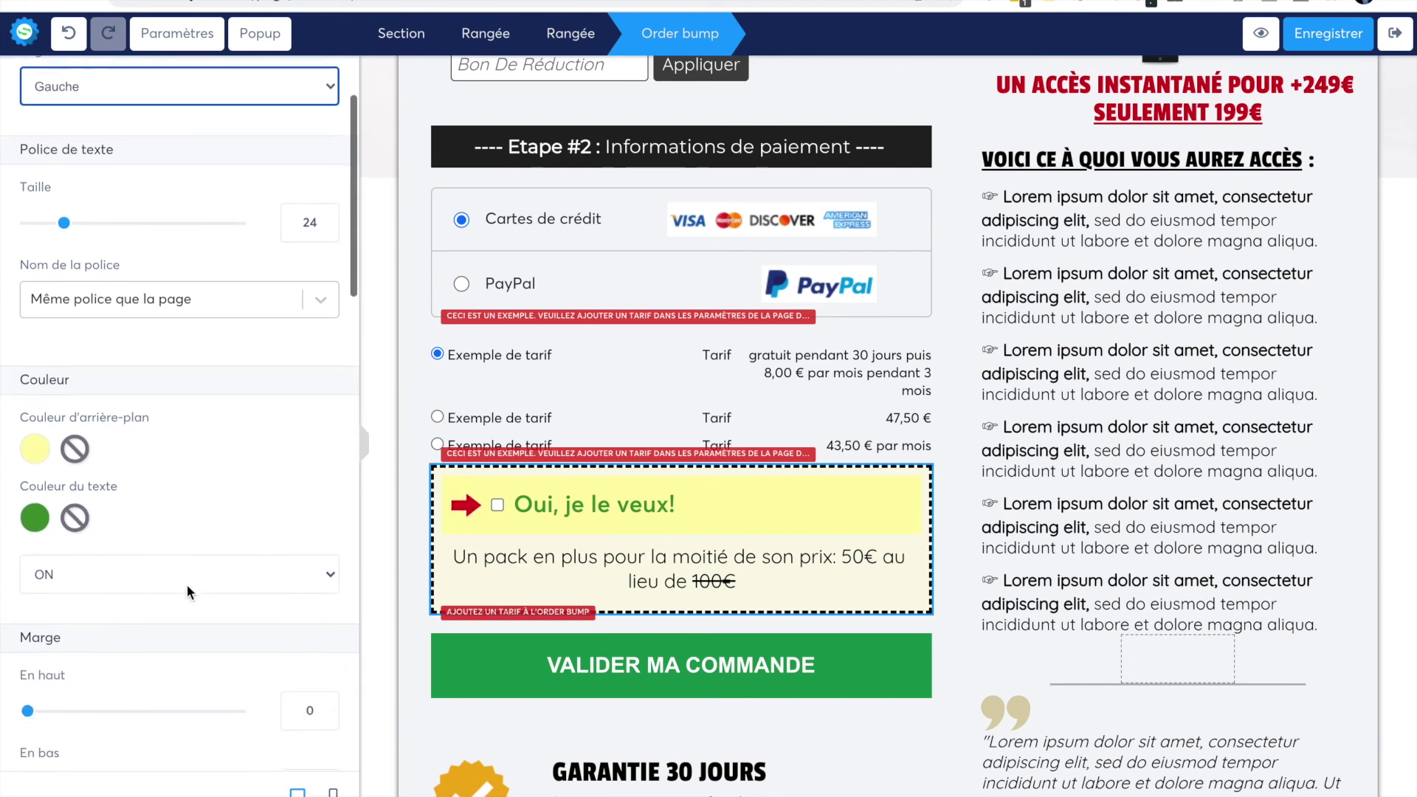
scroll(187, 584, "down", 8)
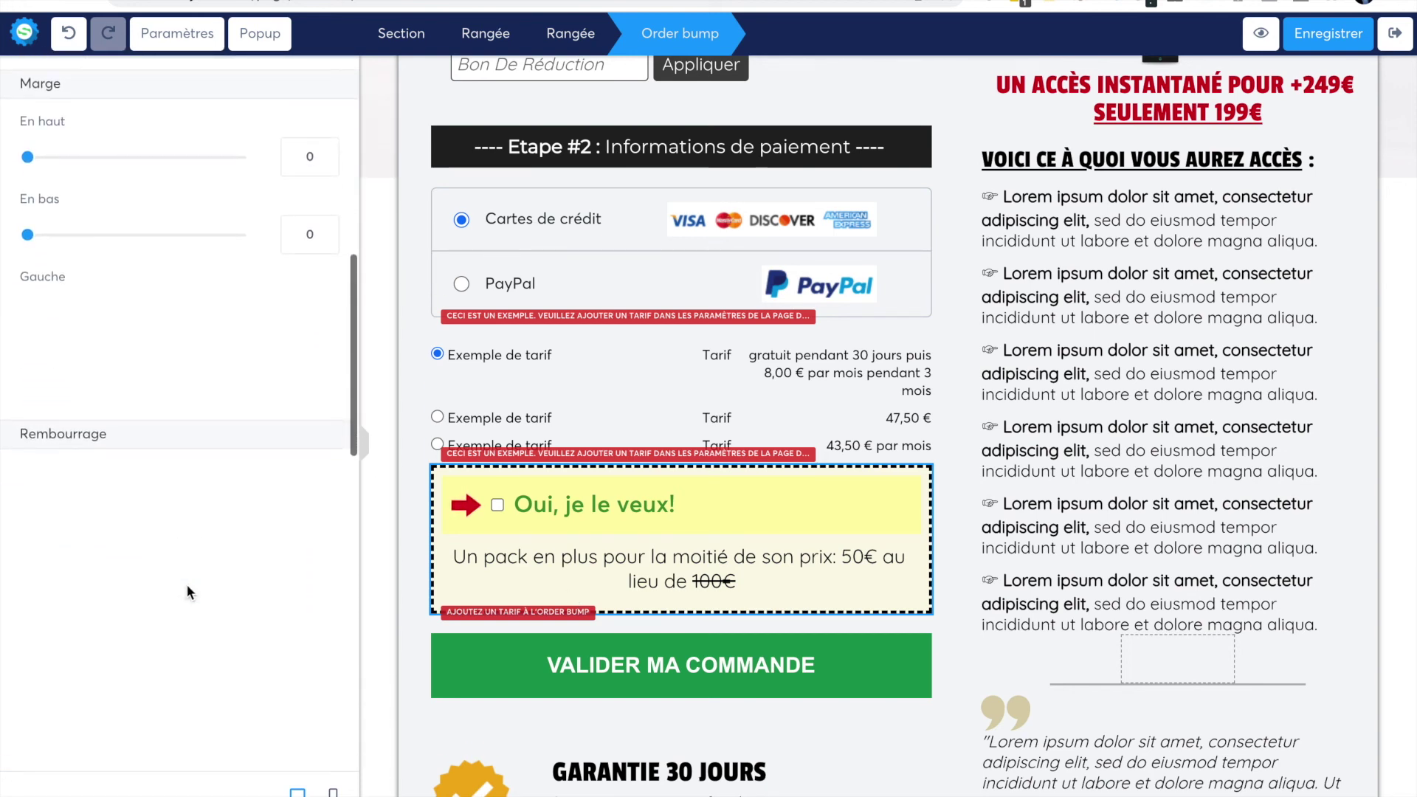
scroll(192, 582, "down", 2)
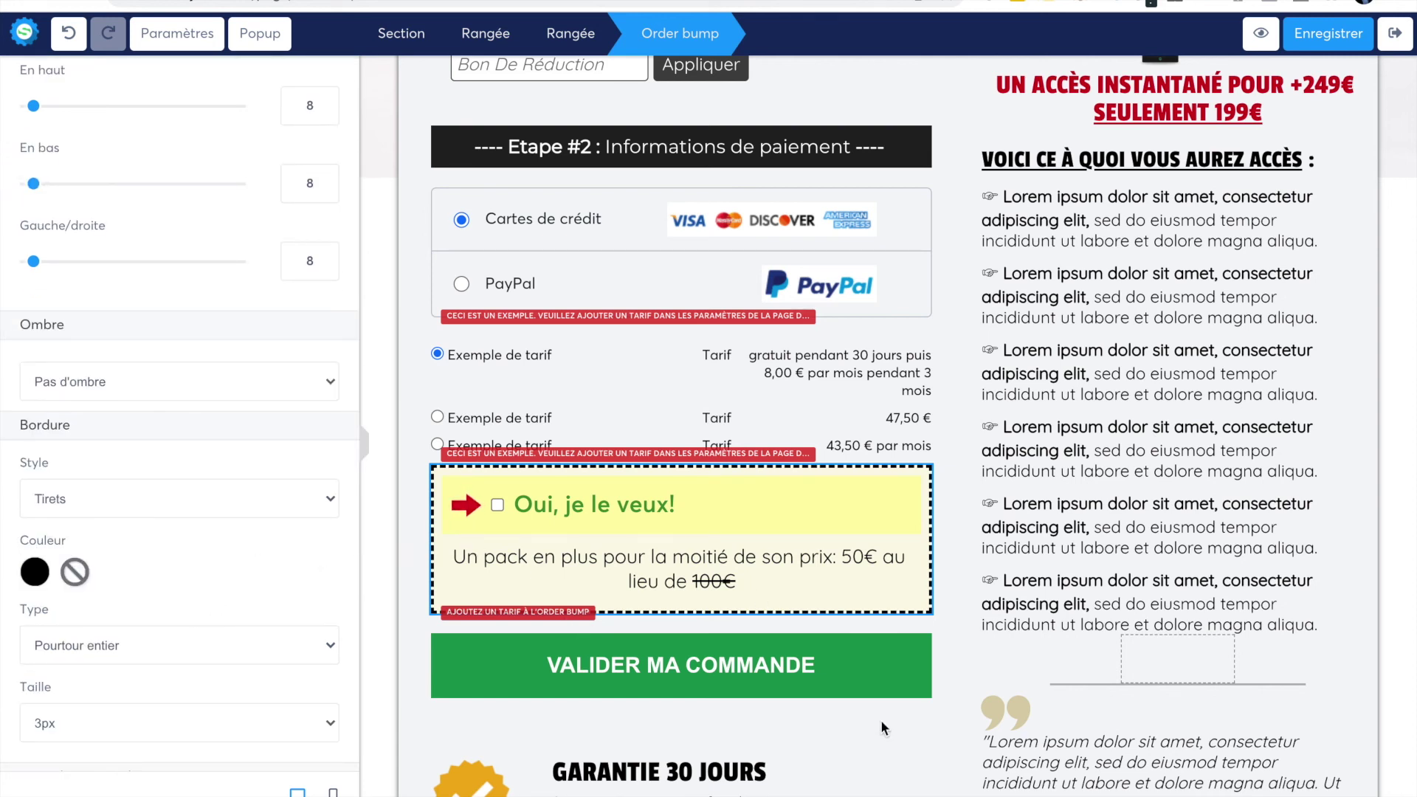
left_click(957, 674)
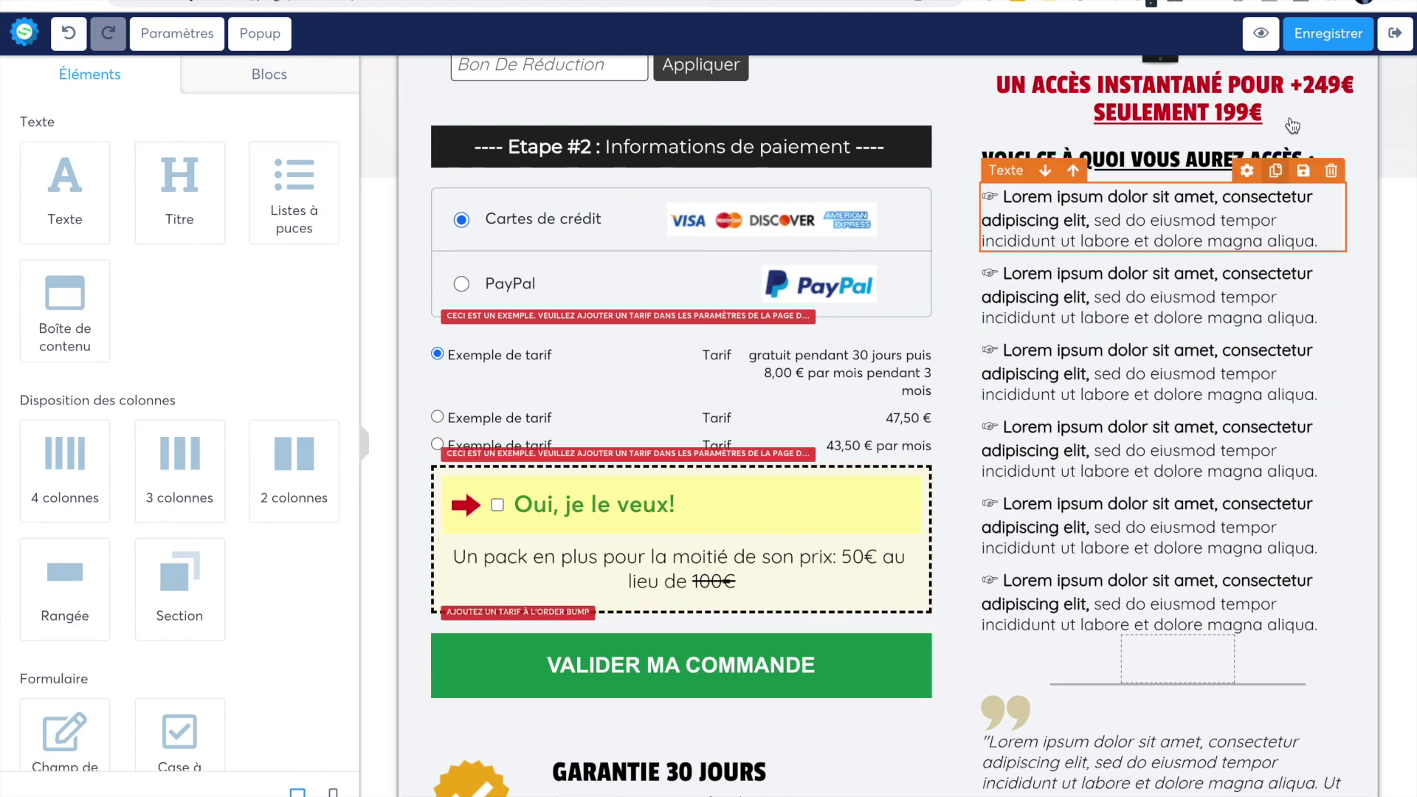
- Save the payment page, exit the editor, and check the BC step lists the Reduc Test coupon
left_click(1313, 42)
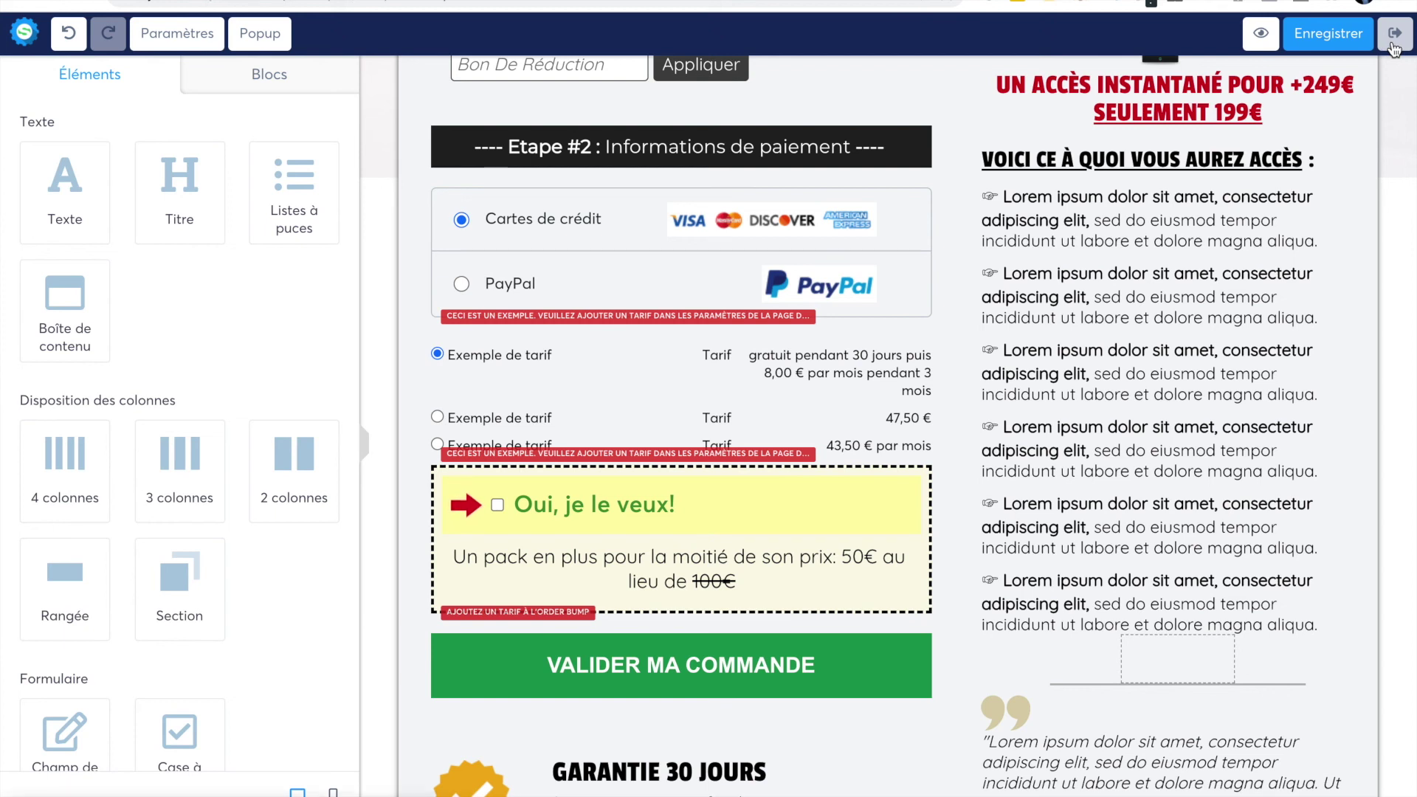
left_click(1393, 46)
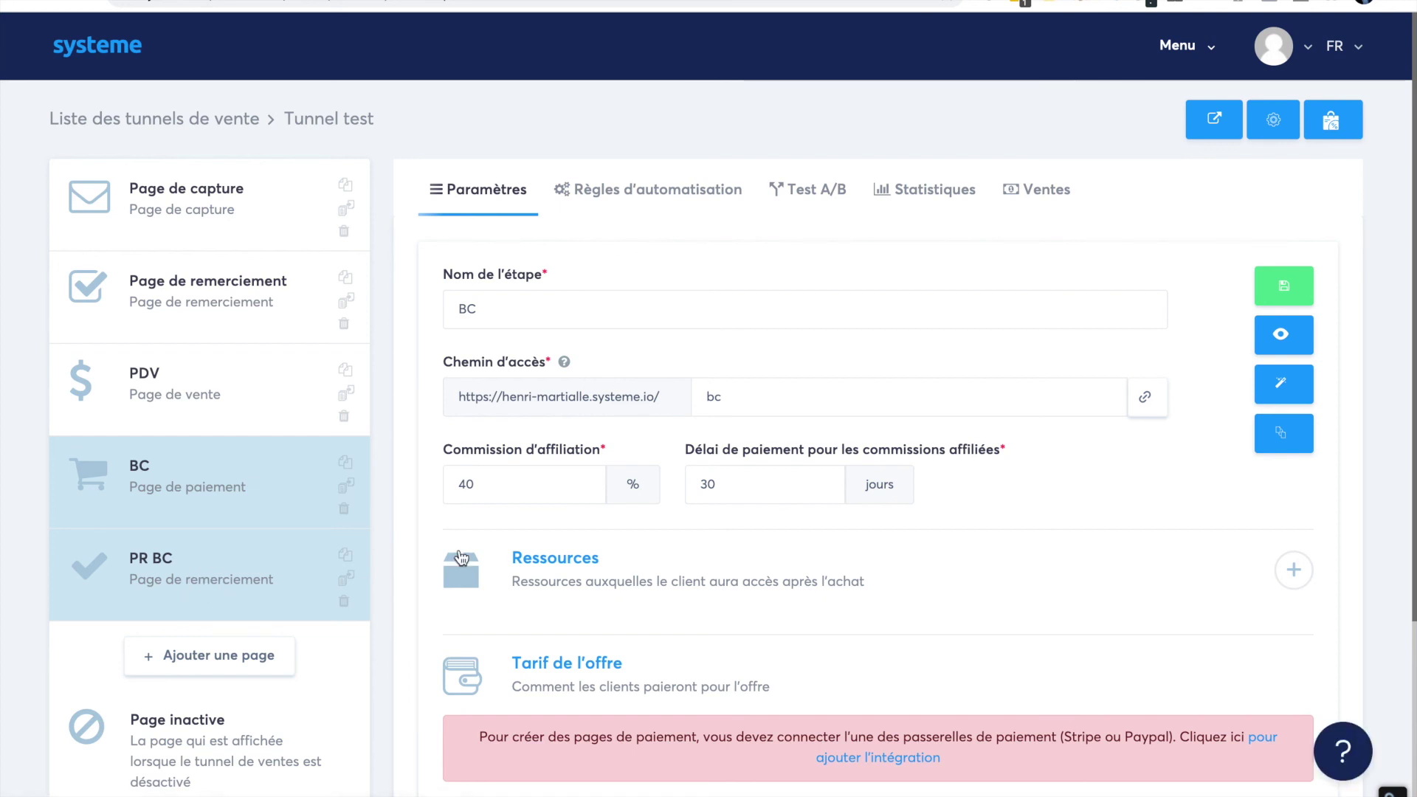
scroll(651, 521, "down", 2)
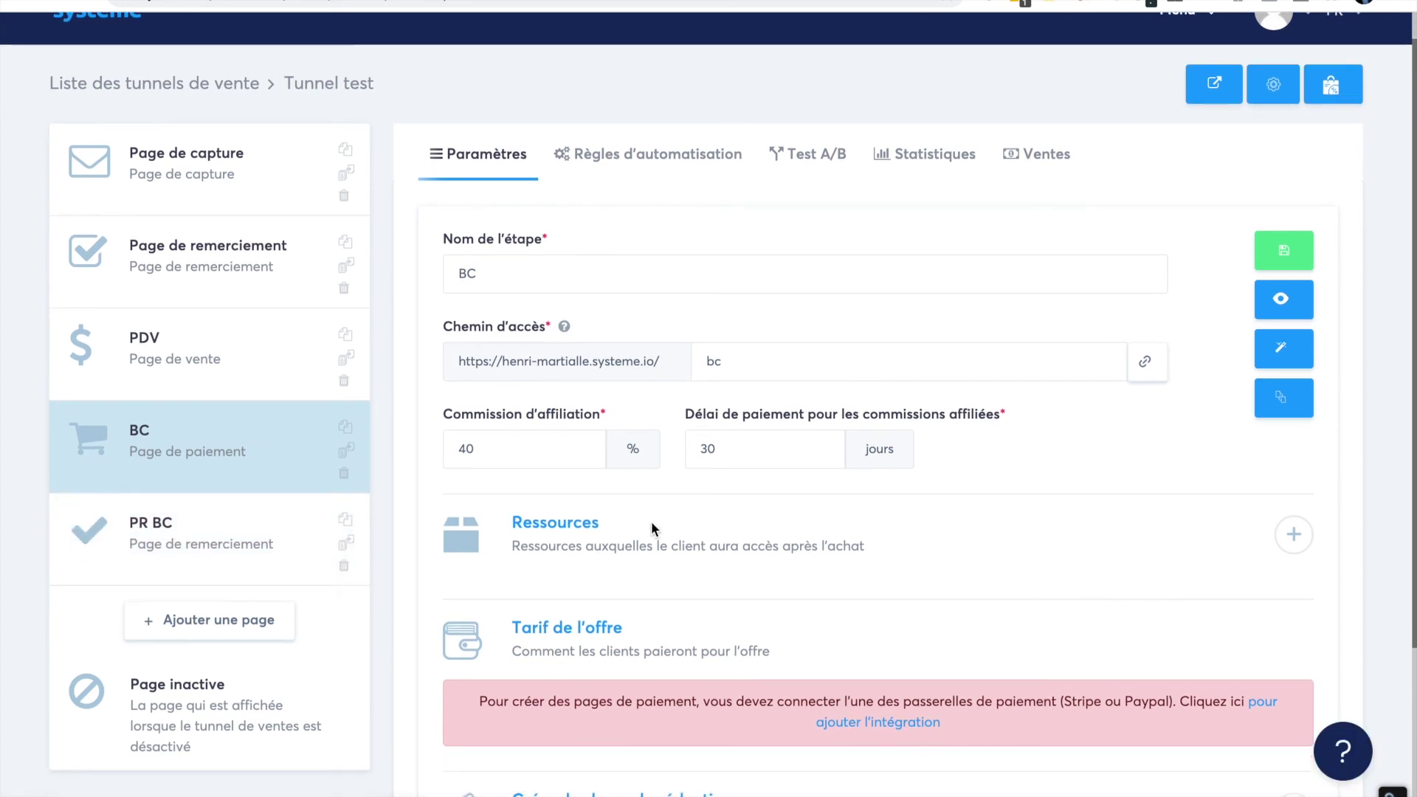
scroll(651, 521, "down", 2)
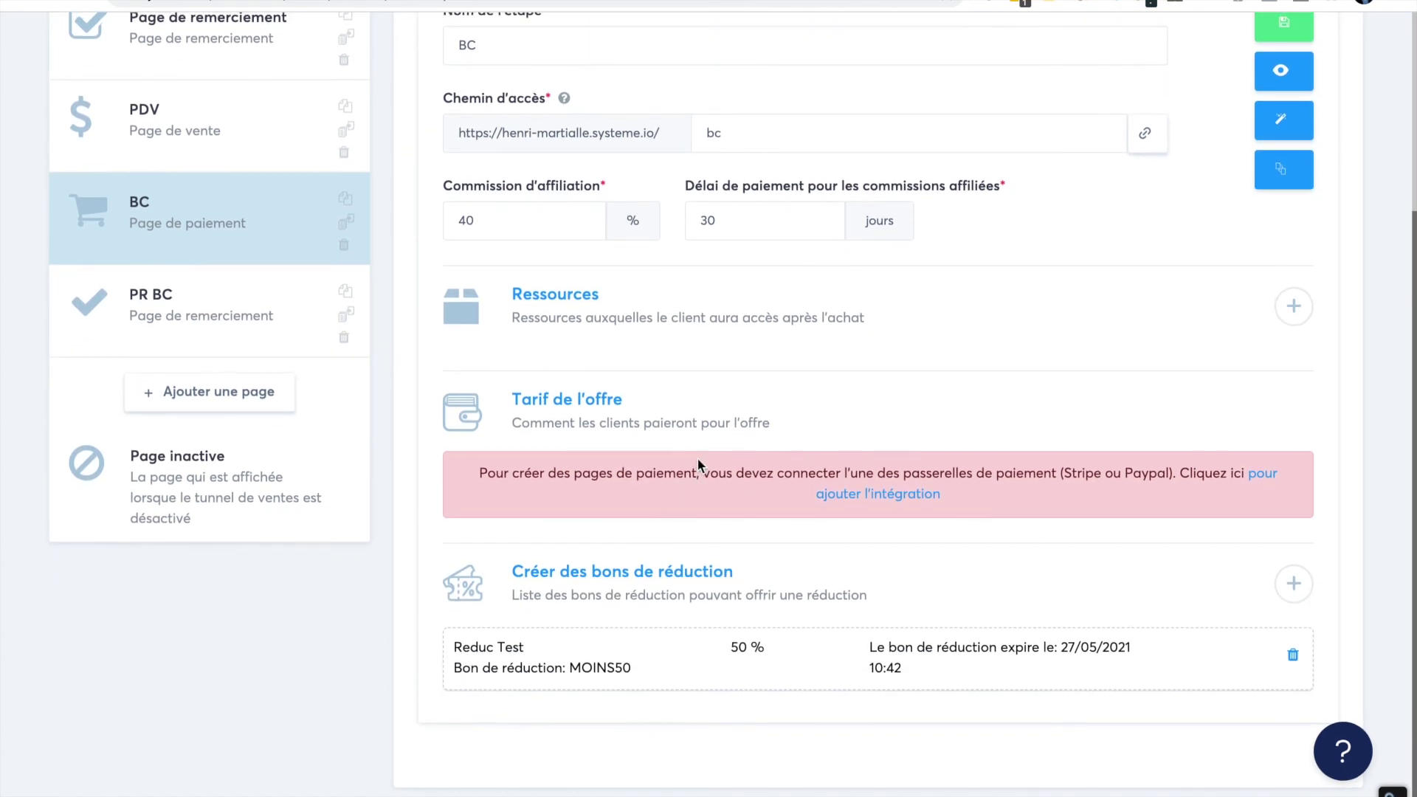
scroll(697, 458, "up", 1)
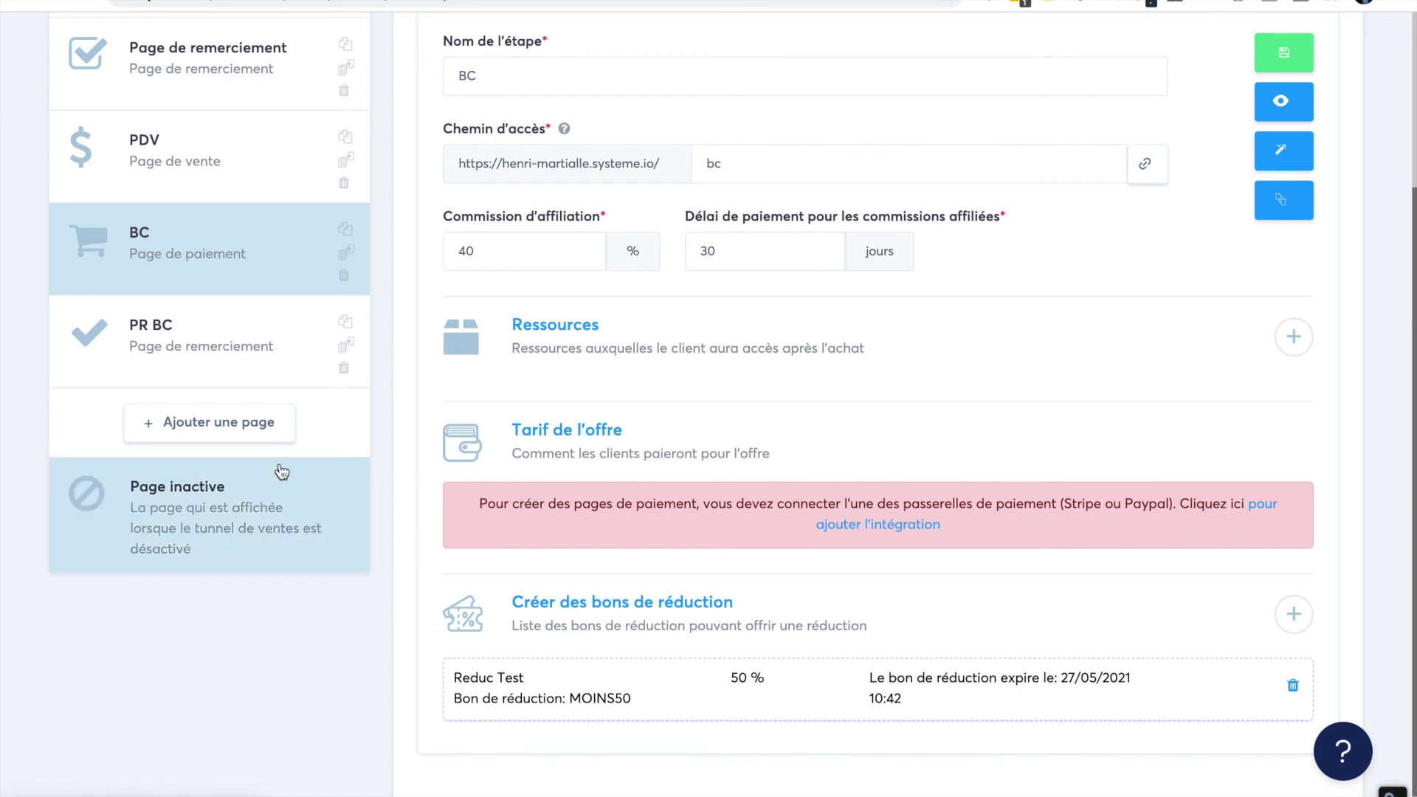
- Create a new Upsell-type page named 'Upsell test' in the Tunnel test funnel
left_click(237, 425)
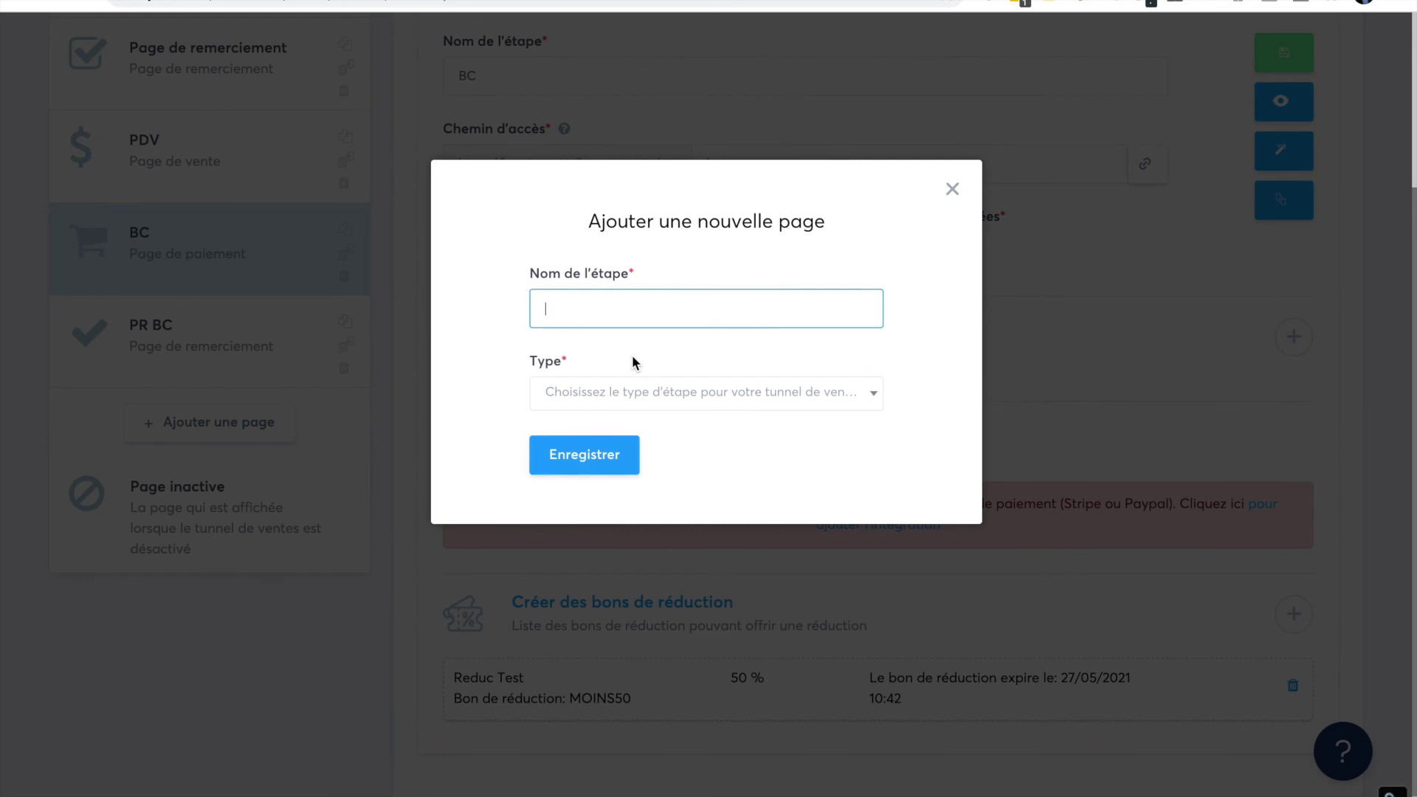
type("Upsell test")
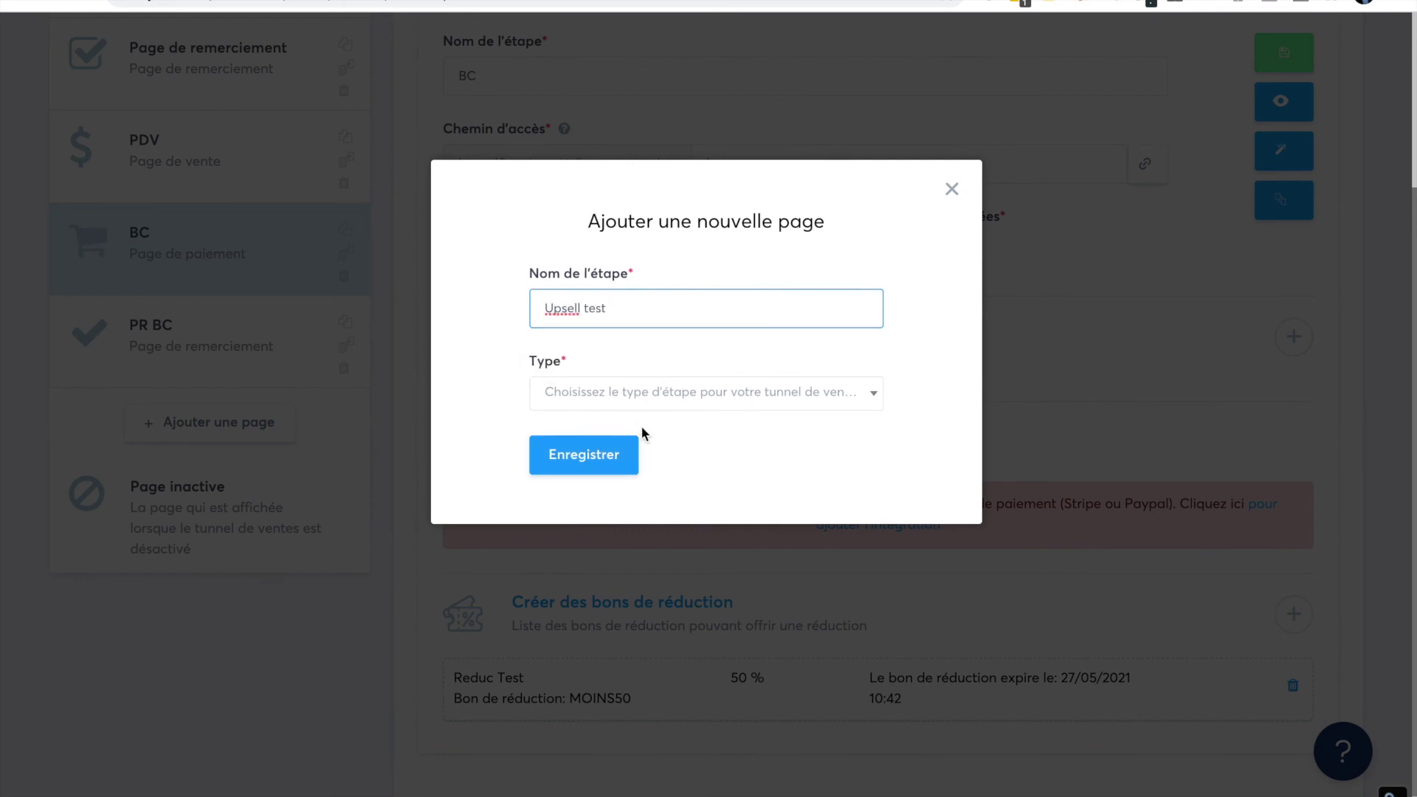
left_click(636, 400)
scroll(644, 578, "down", 2)
scroll(646, 579, "down", 3)
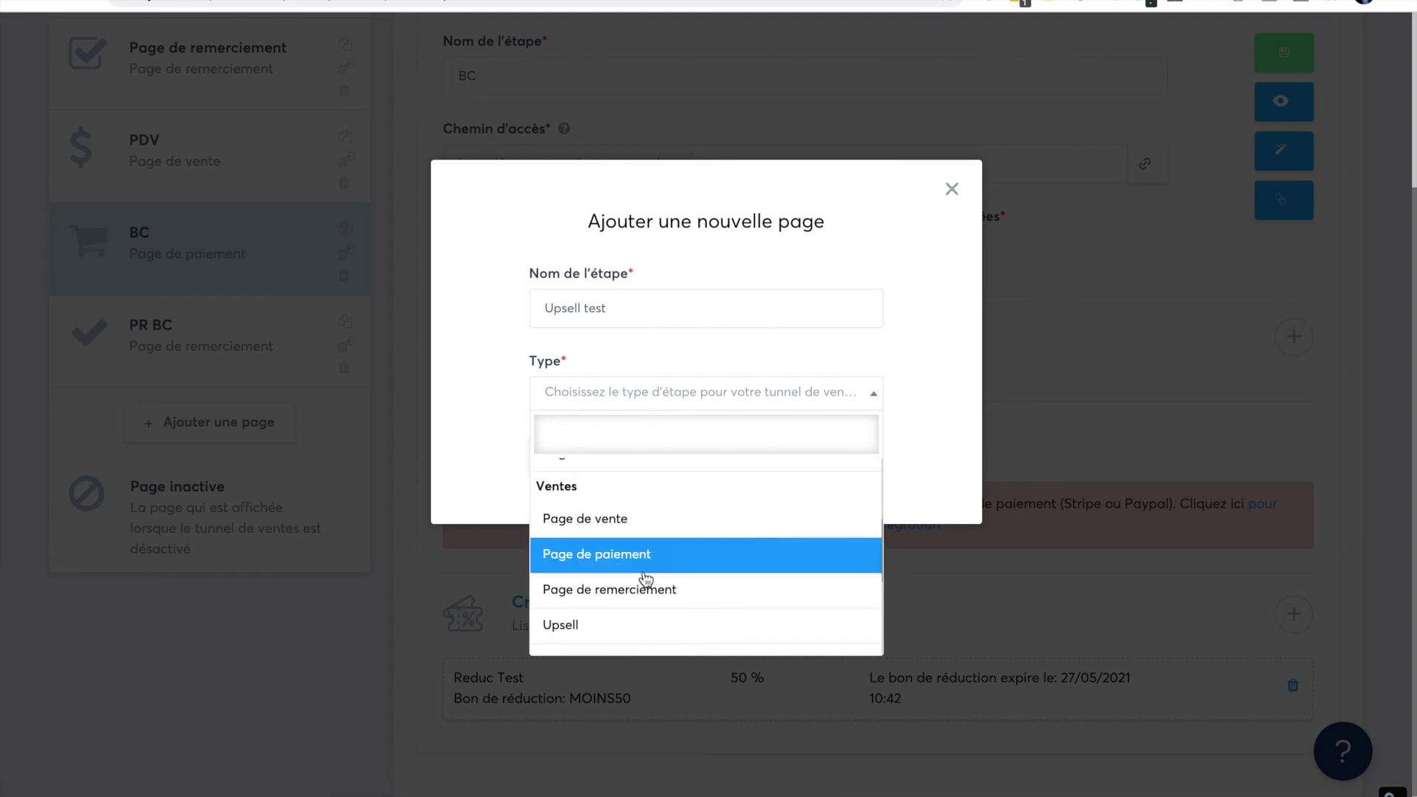
left_click(590, 579)
left_click(588, 456)
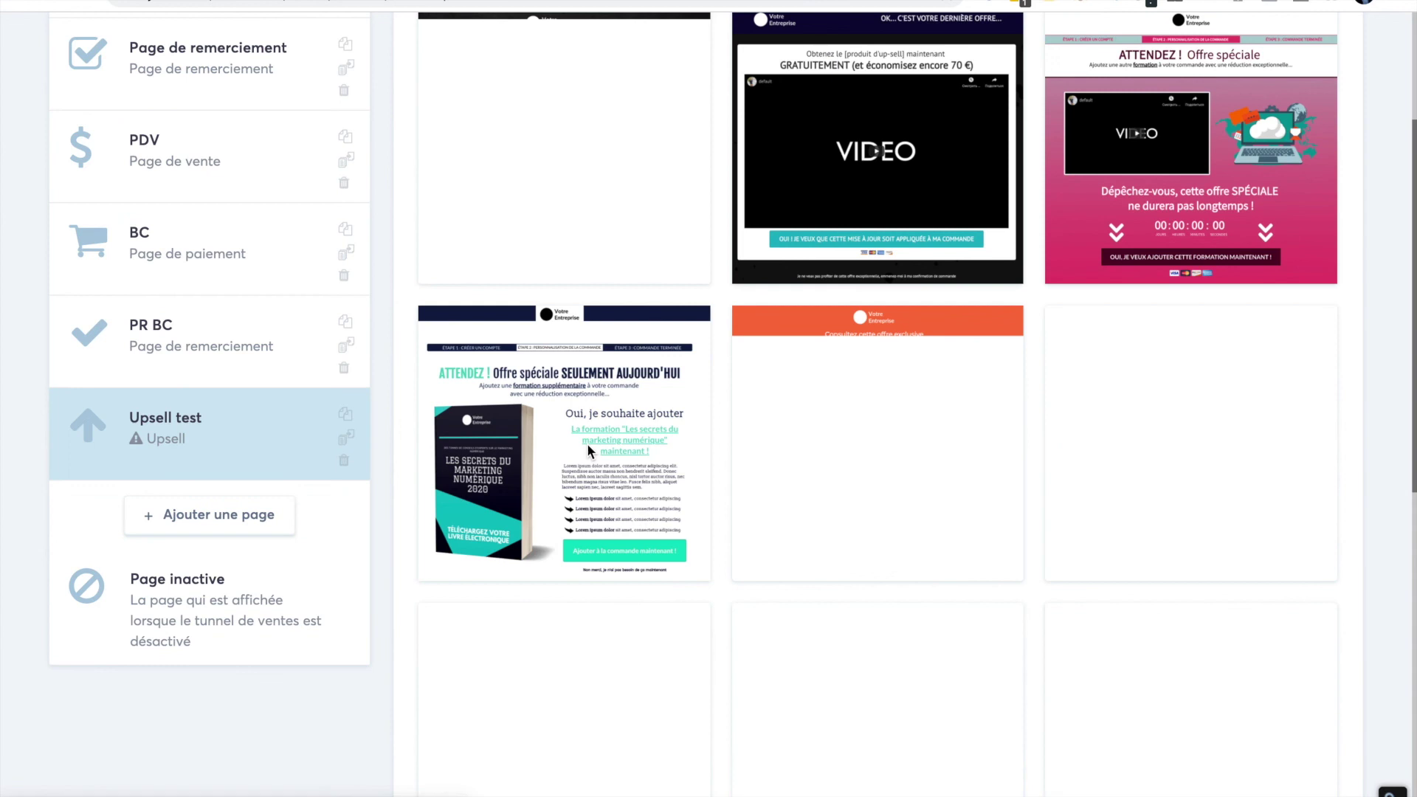
- Drag Upsell test above PR BC and select the second, video 'last offer' upsell template
left_click_drag(217, 441, 228, 332)
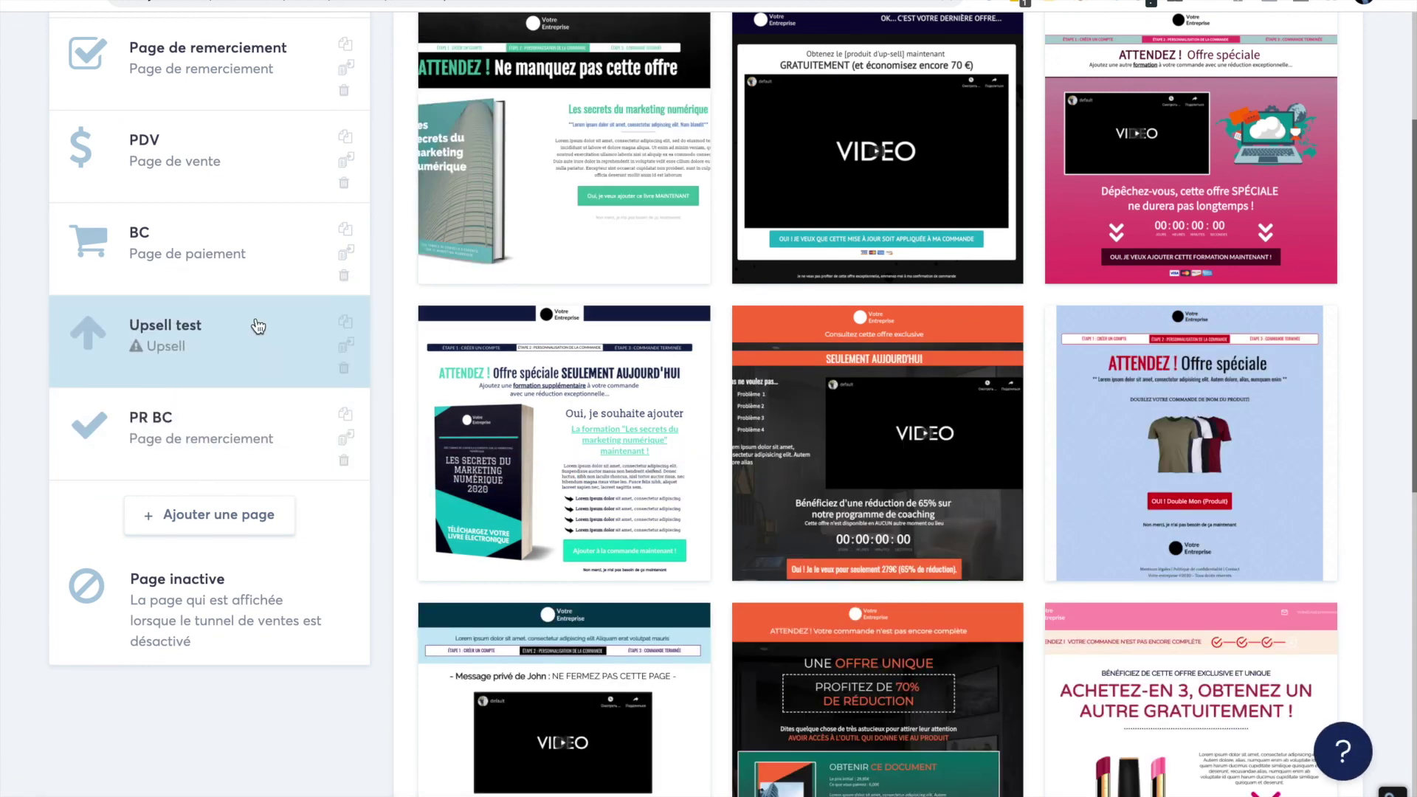
mouse_move(647, 194)
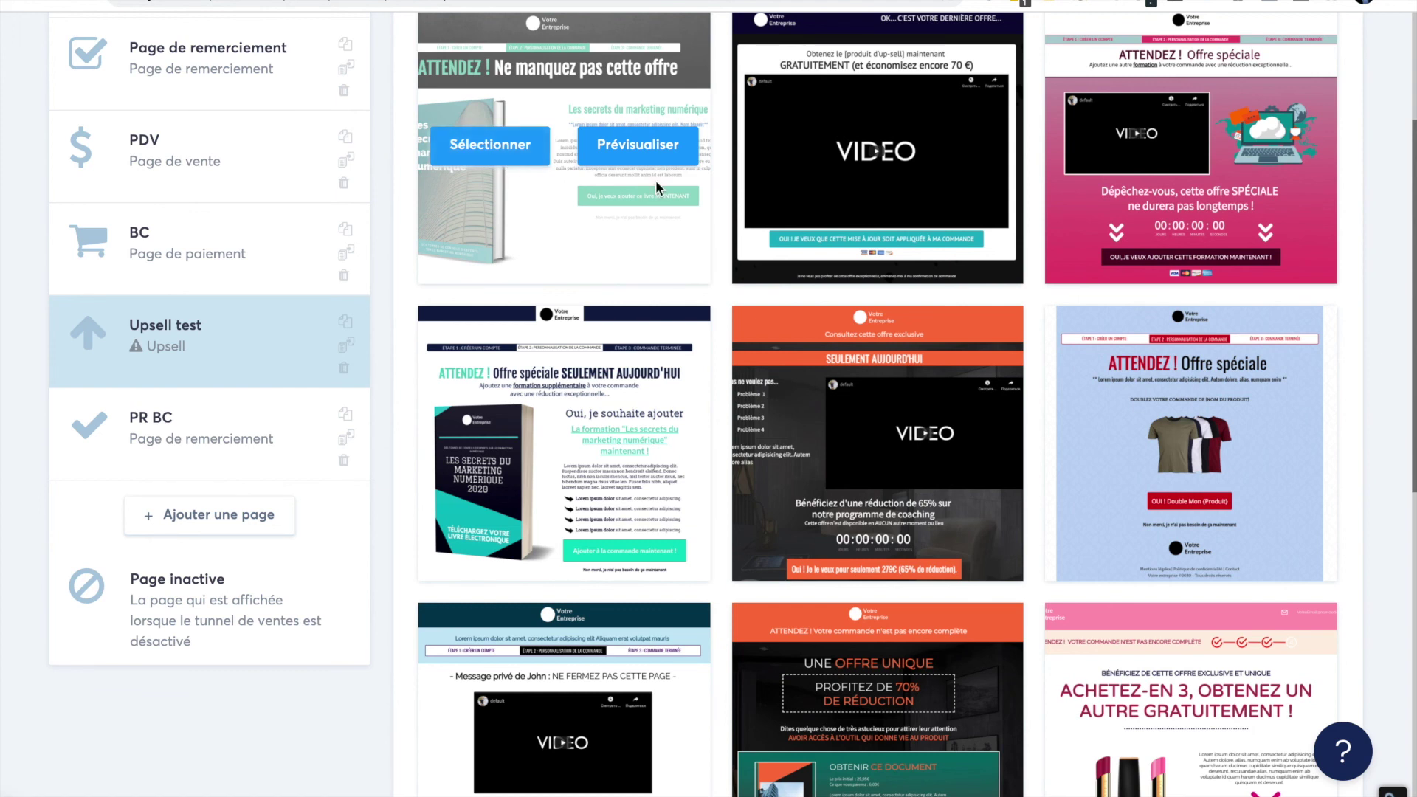
mouse_move(868, 192)
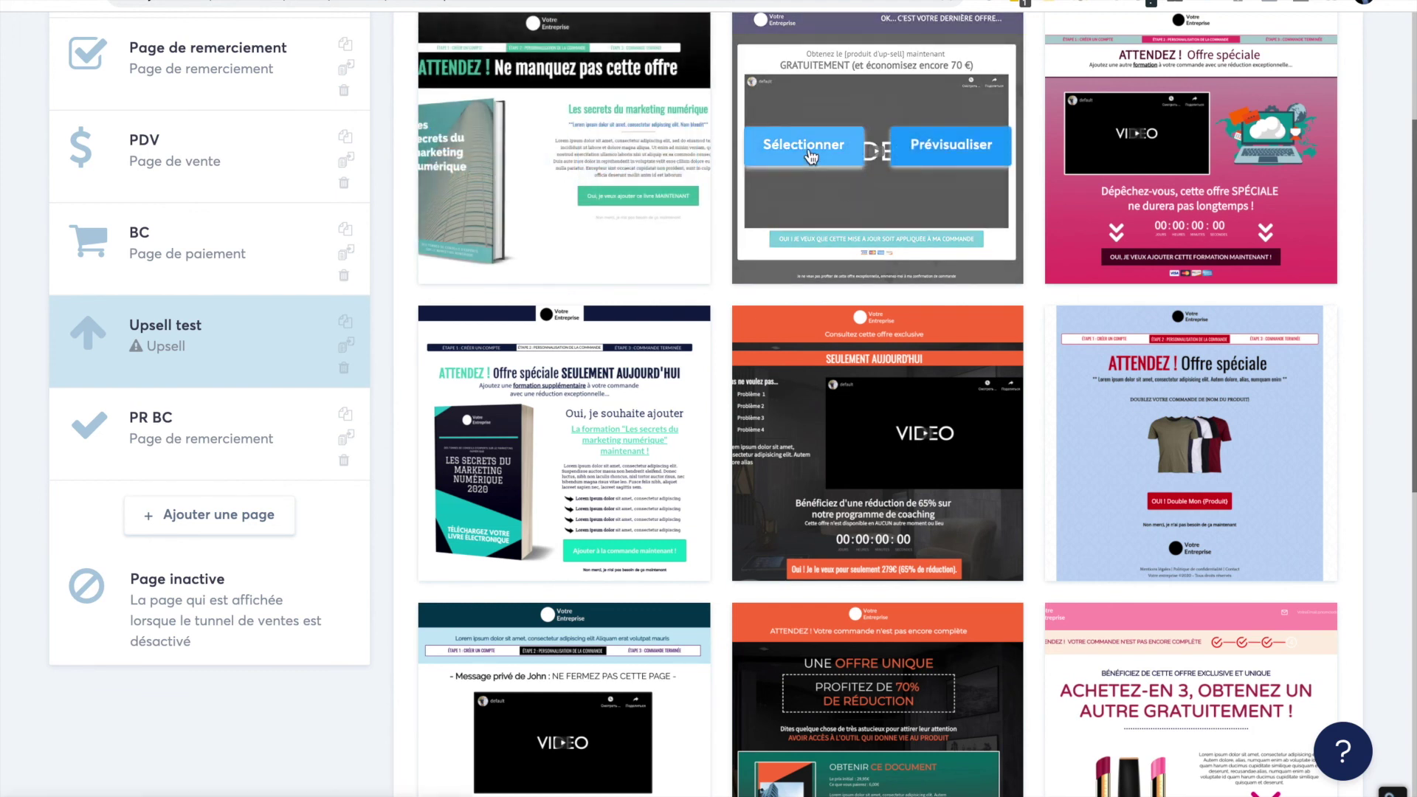
left_click(812, 156)
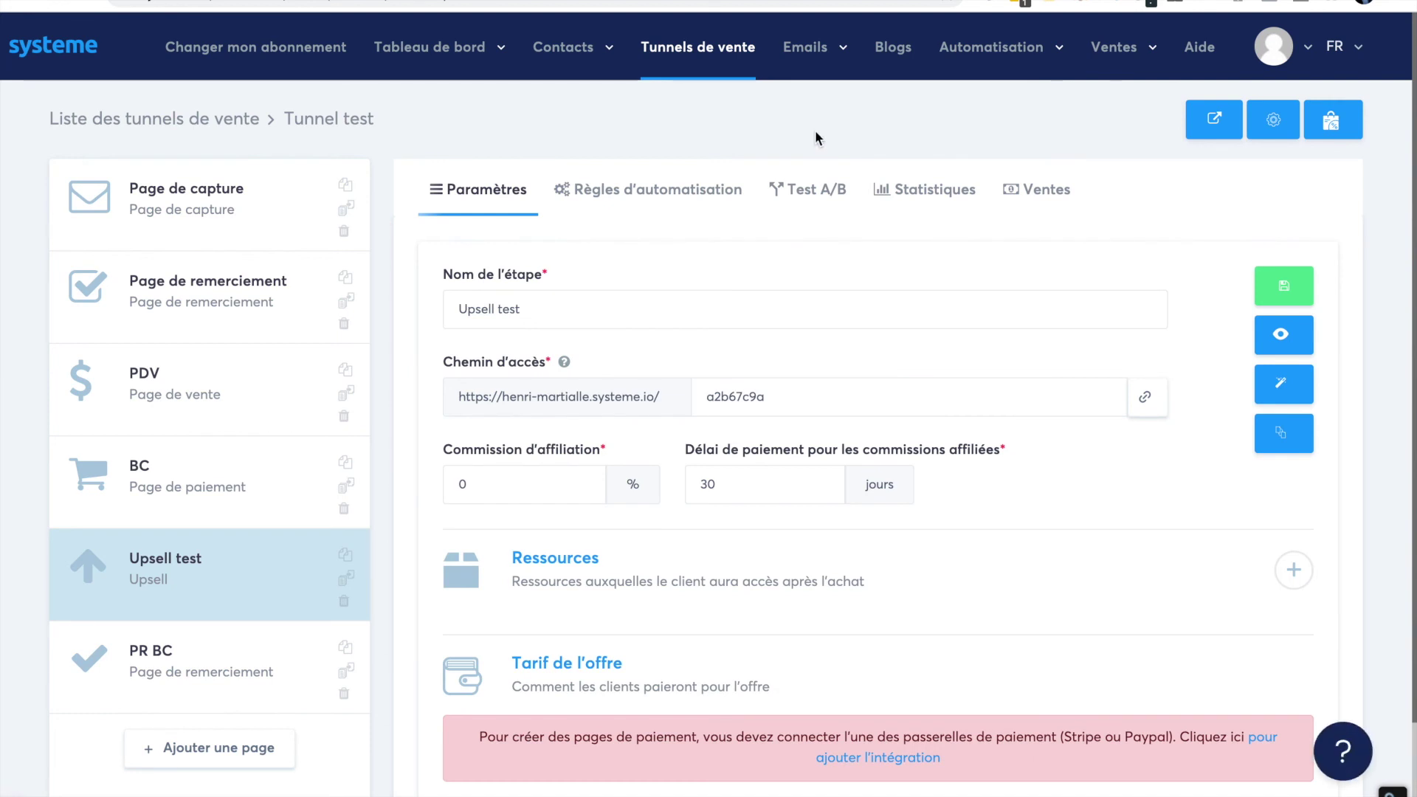
scroll(616, 409, "down", 3)
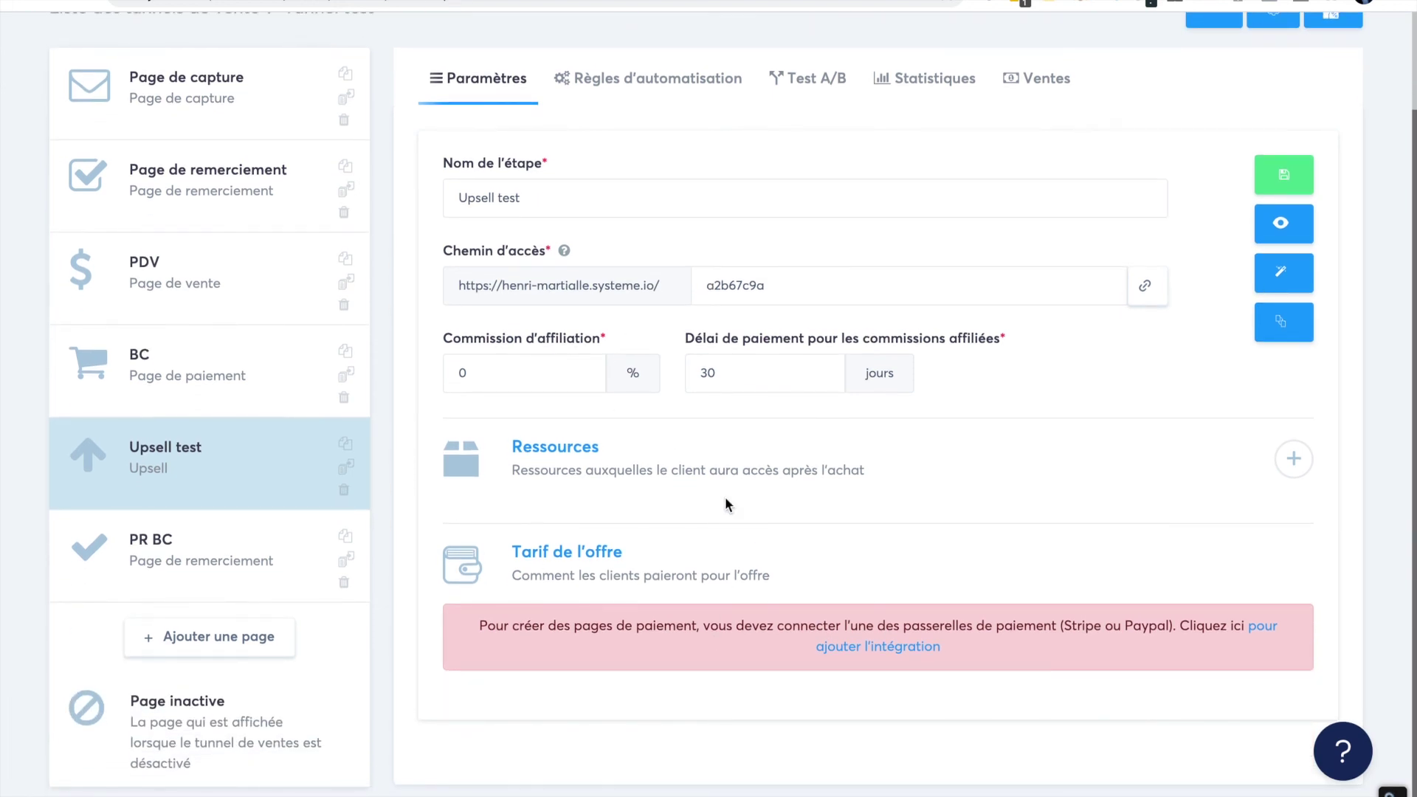
- Edit the Upsell test page, review its video, accept button and decline link, and save
left_click(1285, 281)
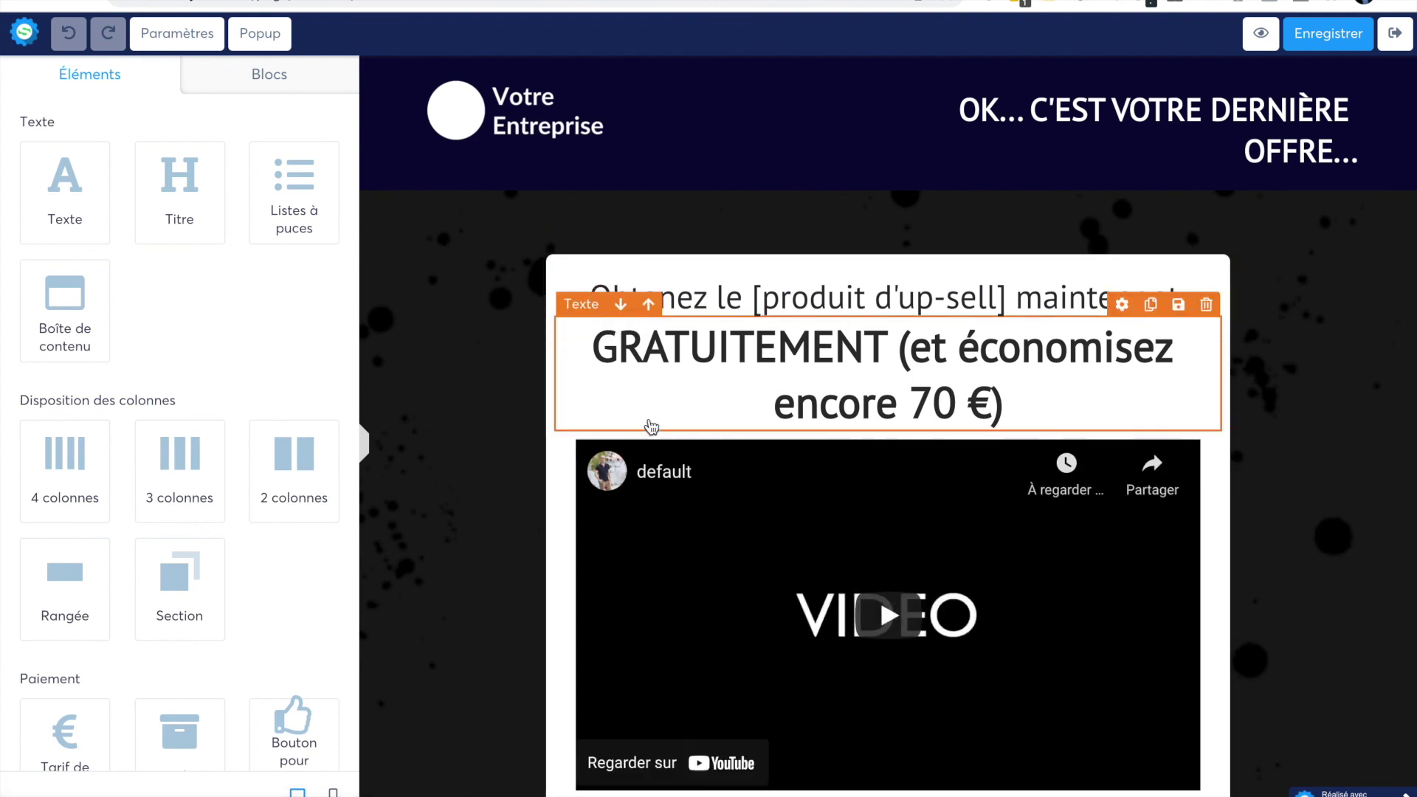
scroll(651, 426, "down", 3)
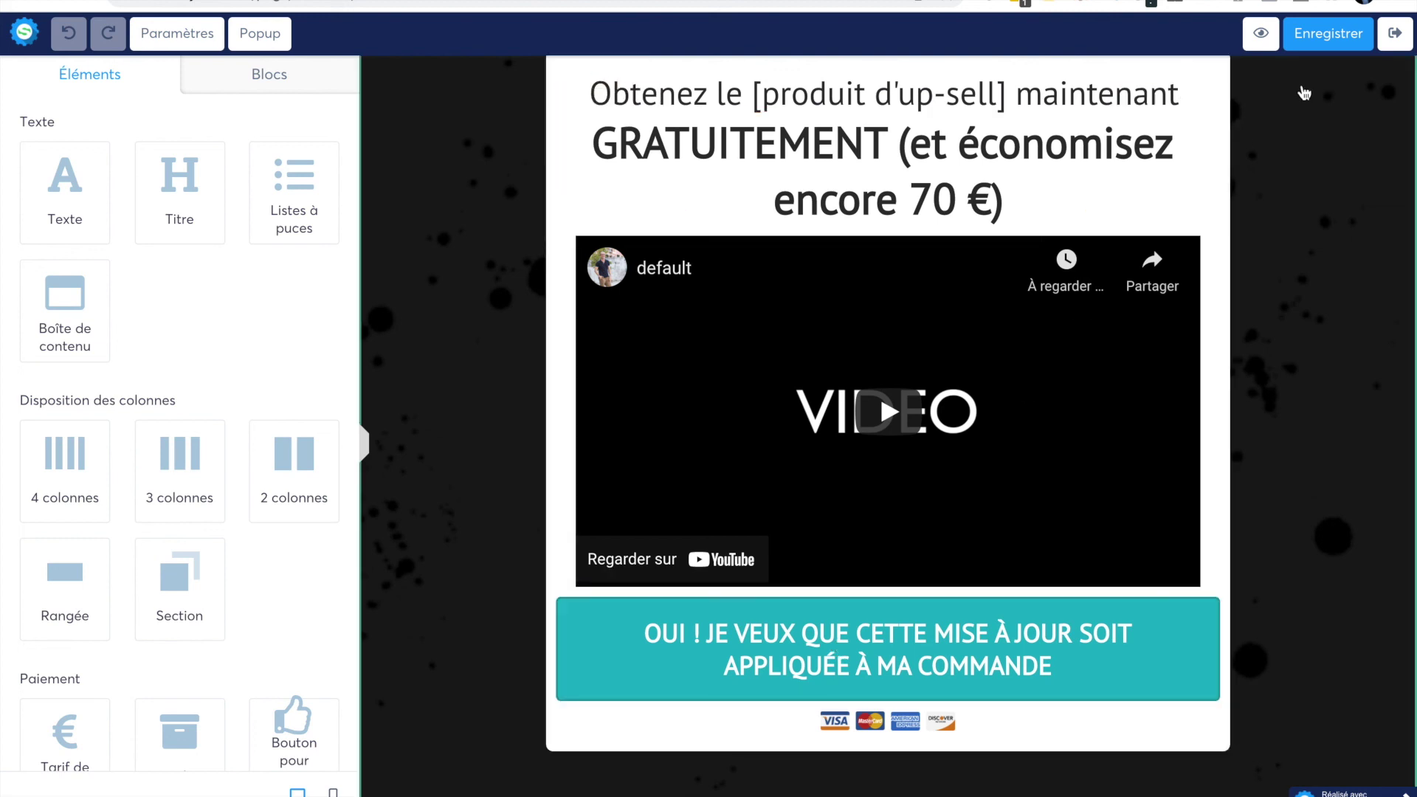
left_click(1316, 37)
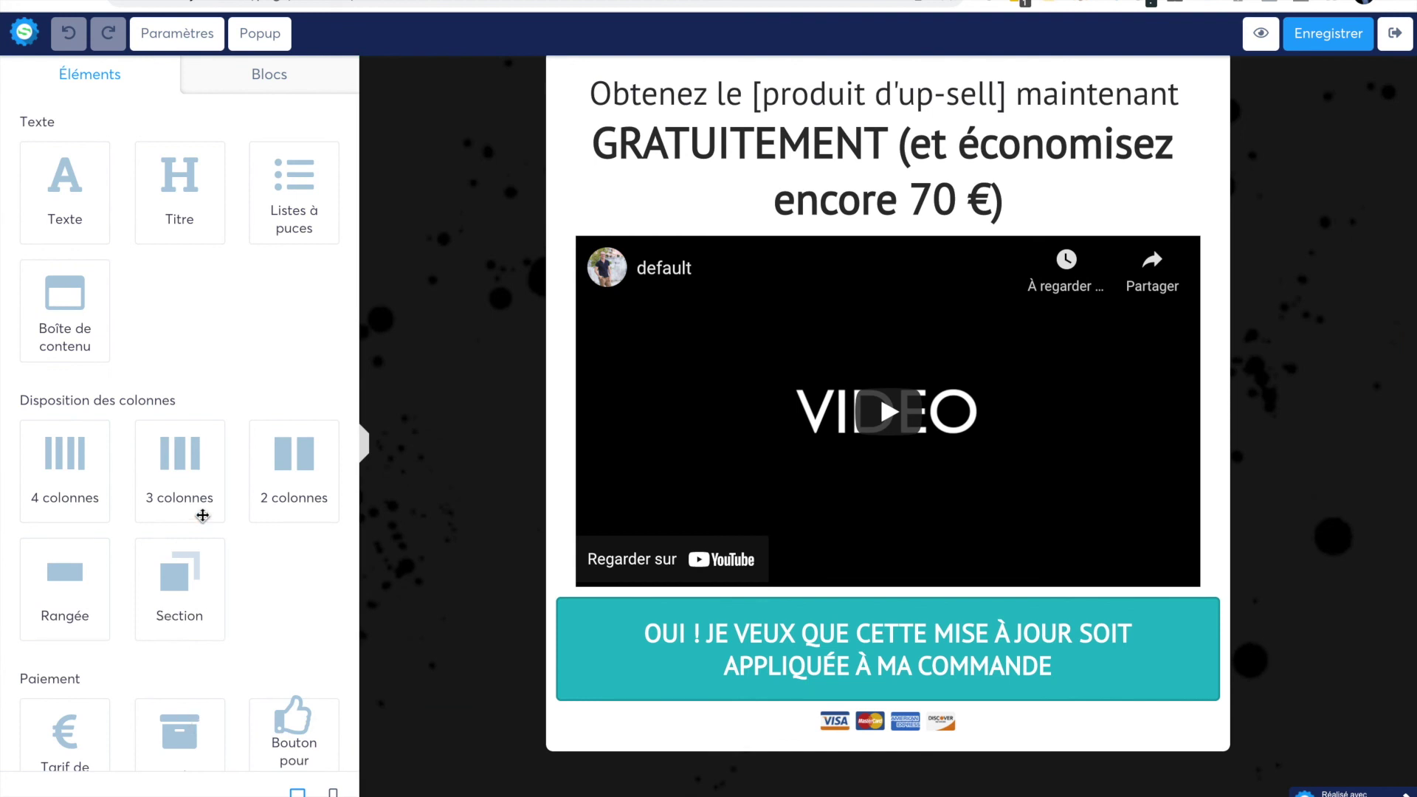
scroll(662, 474, "down", 2)
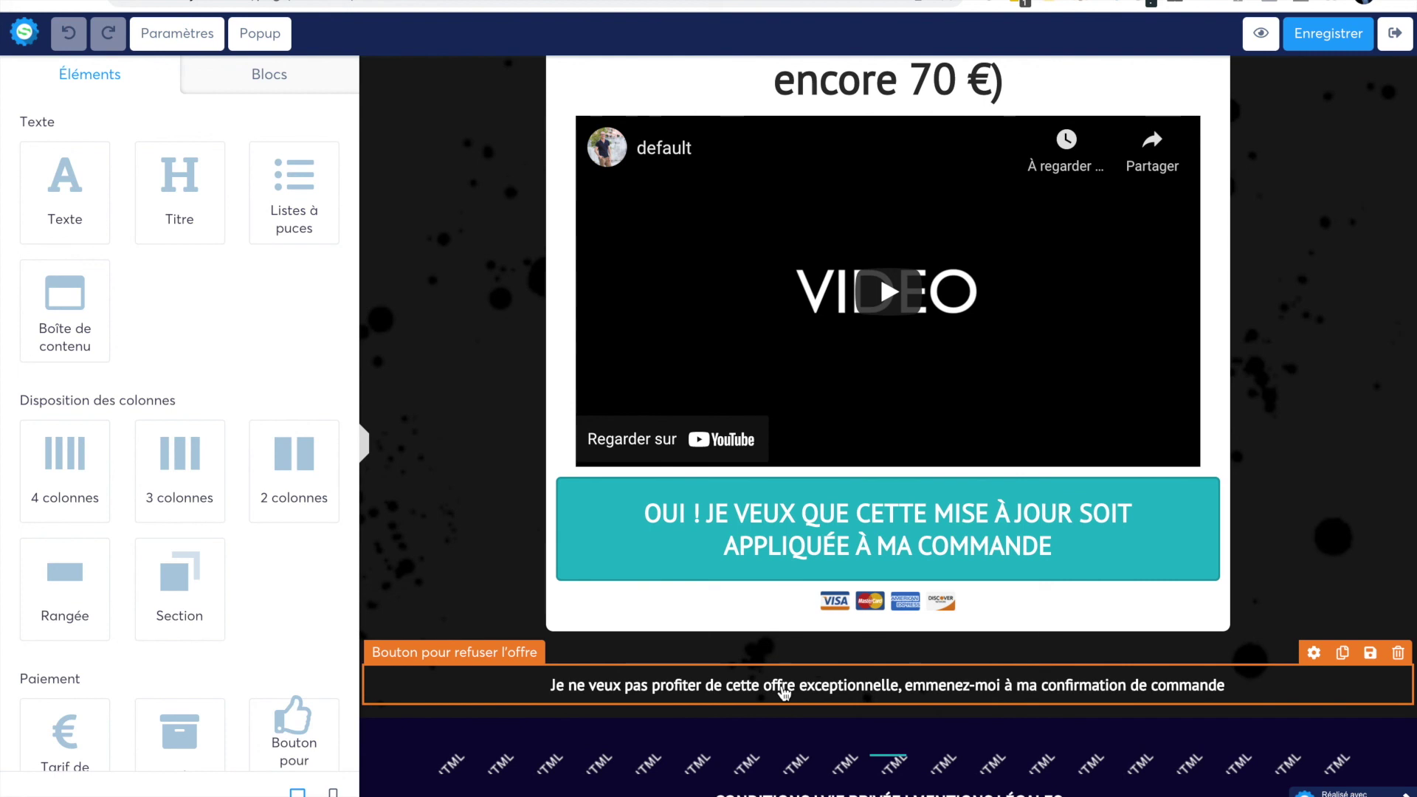
- Open the decline-offer link's settings (PT Sans, size 16, no border), then save the upsell page
left_click(850, 533)
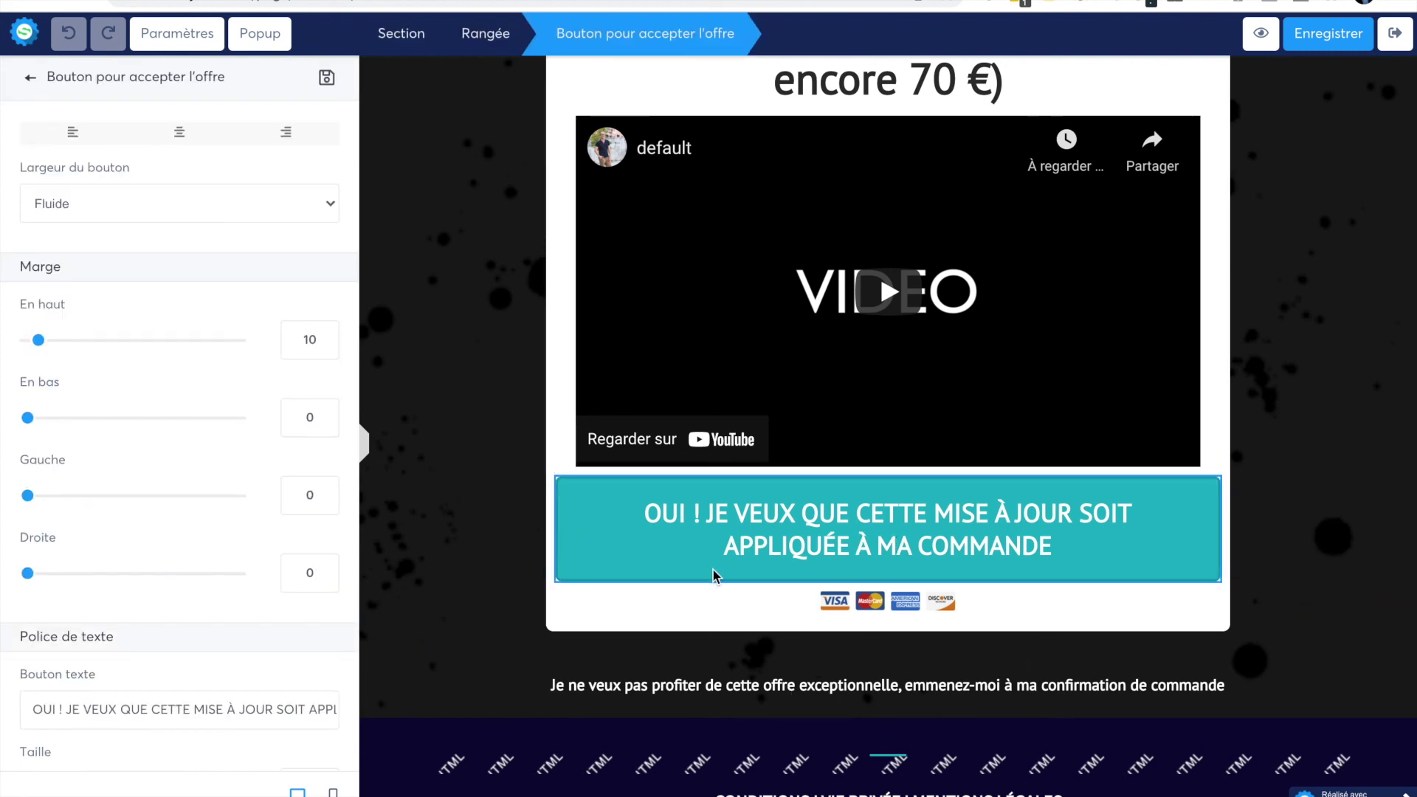
left_click(622, 692)
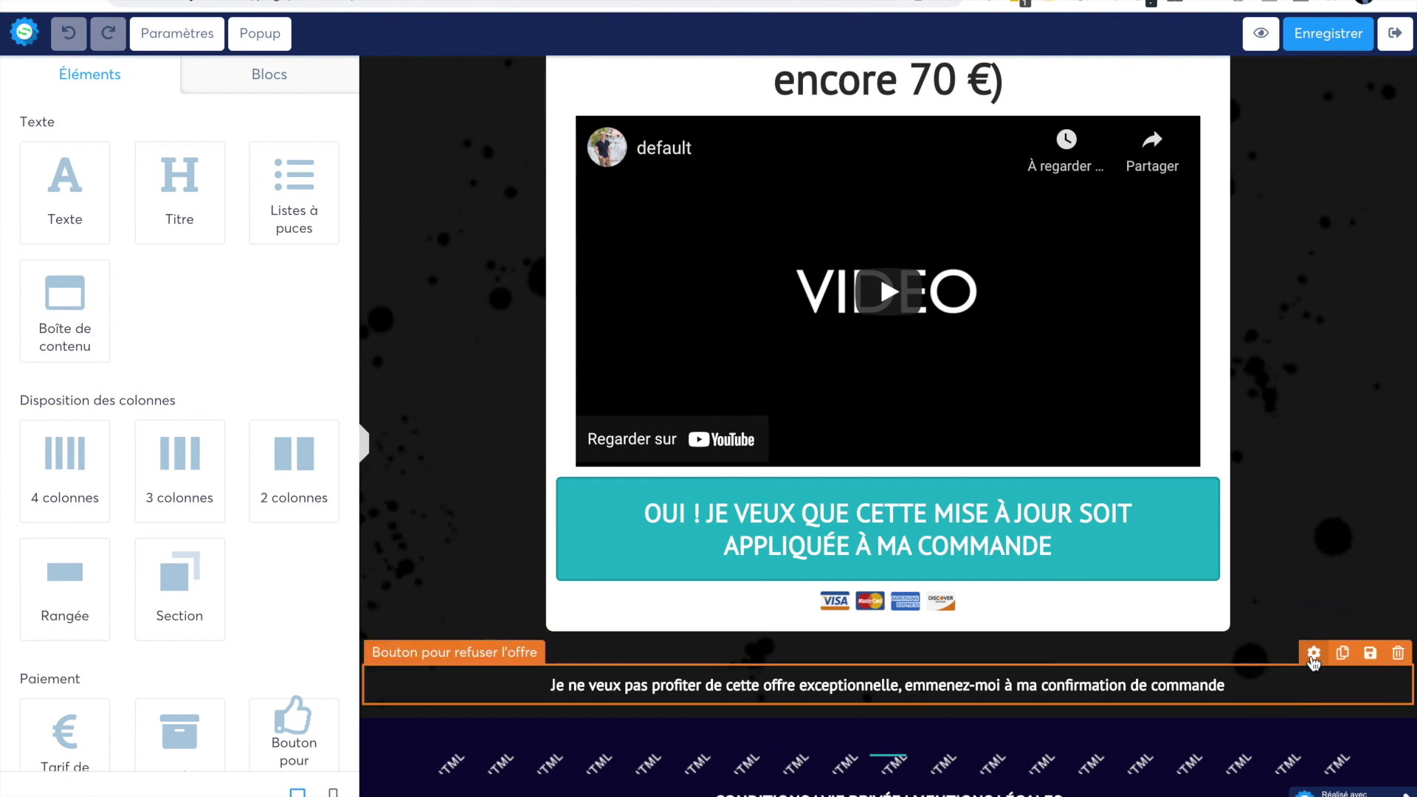
left_click(1312, 653)
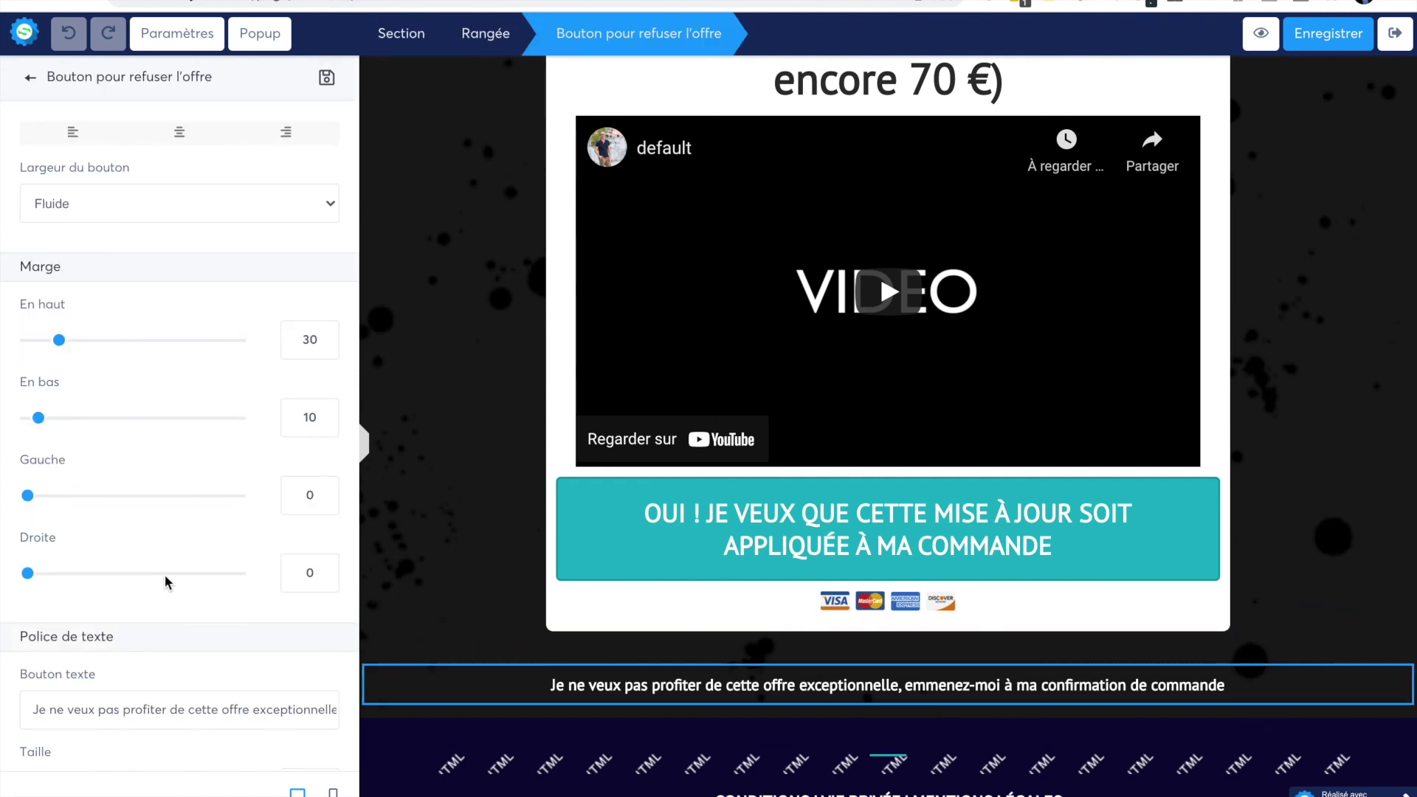
scroll(165, 574, "down", 3)
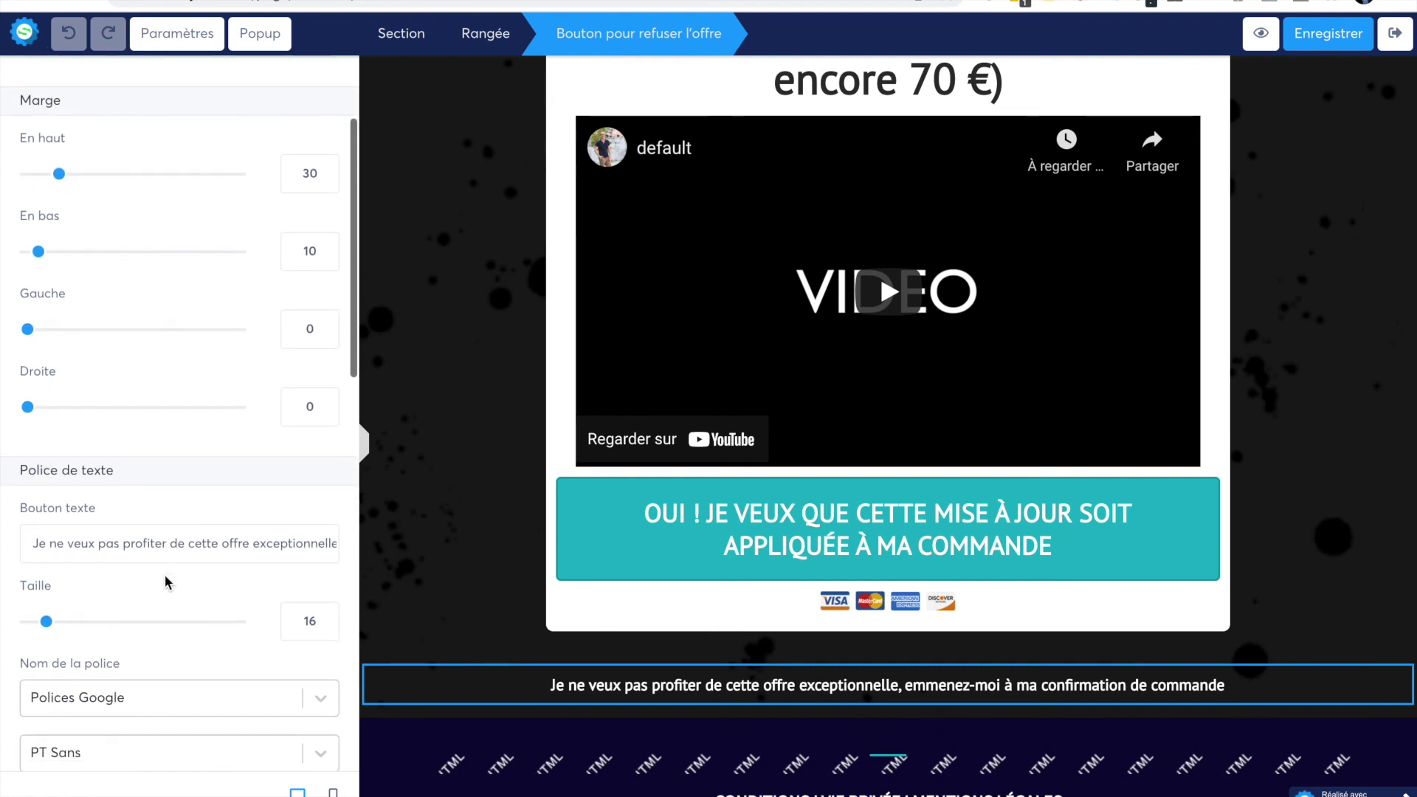
scroll(165, 574, "down", 3)
scroll(165, 582, "down", 7)
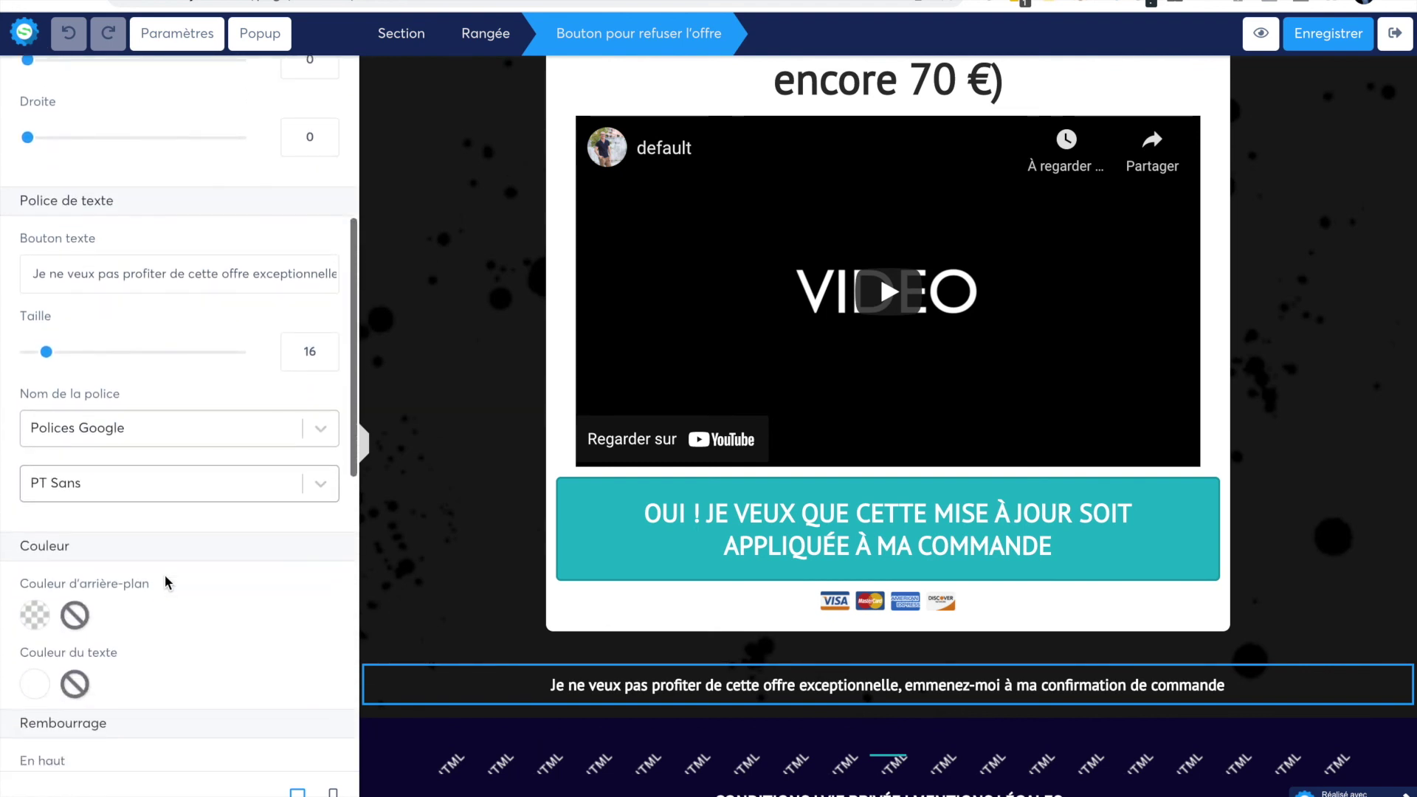
scroll(165, 574, "down", 8)
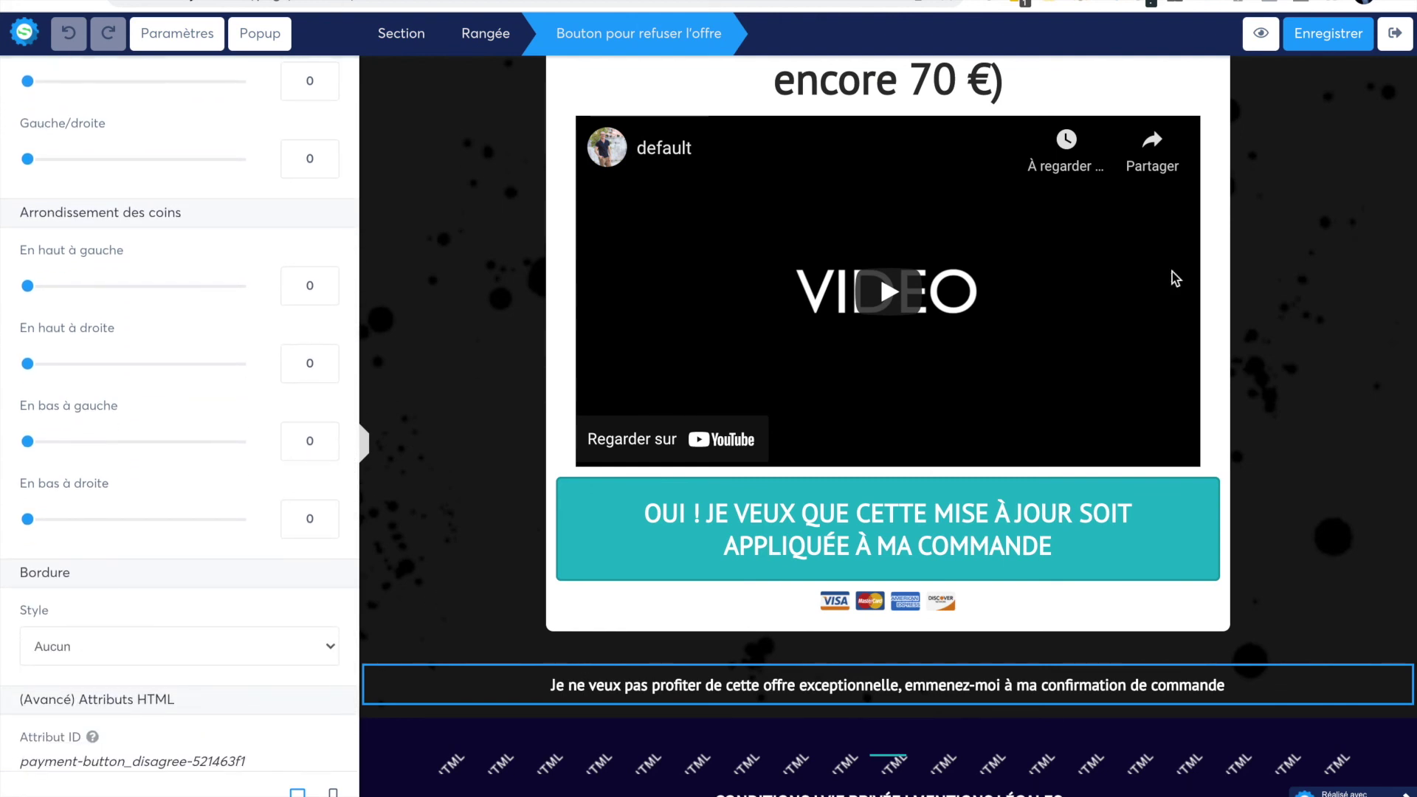
left_click(1319, 37)
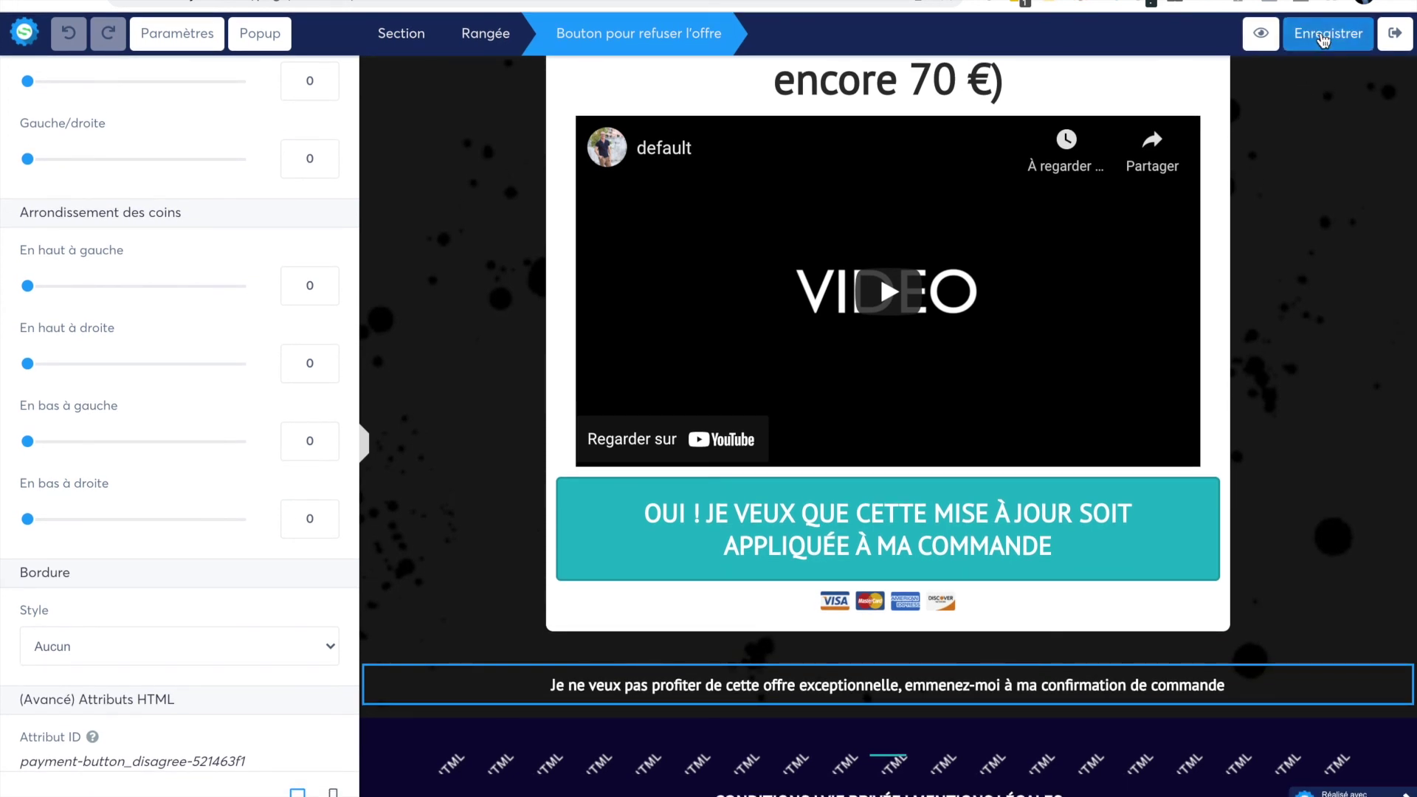
- Exit the editor to the Upsell test step settings and open the main systeme Menu
left_click(1397, 36)
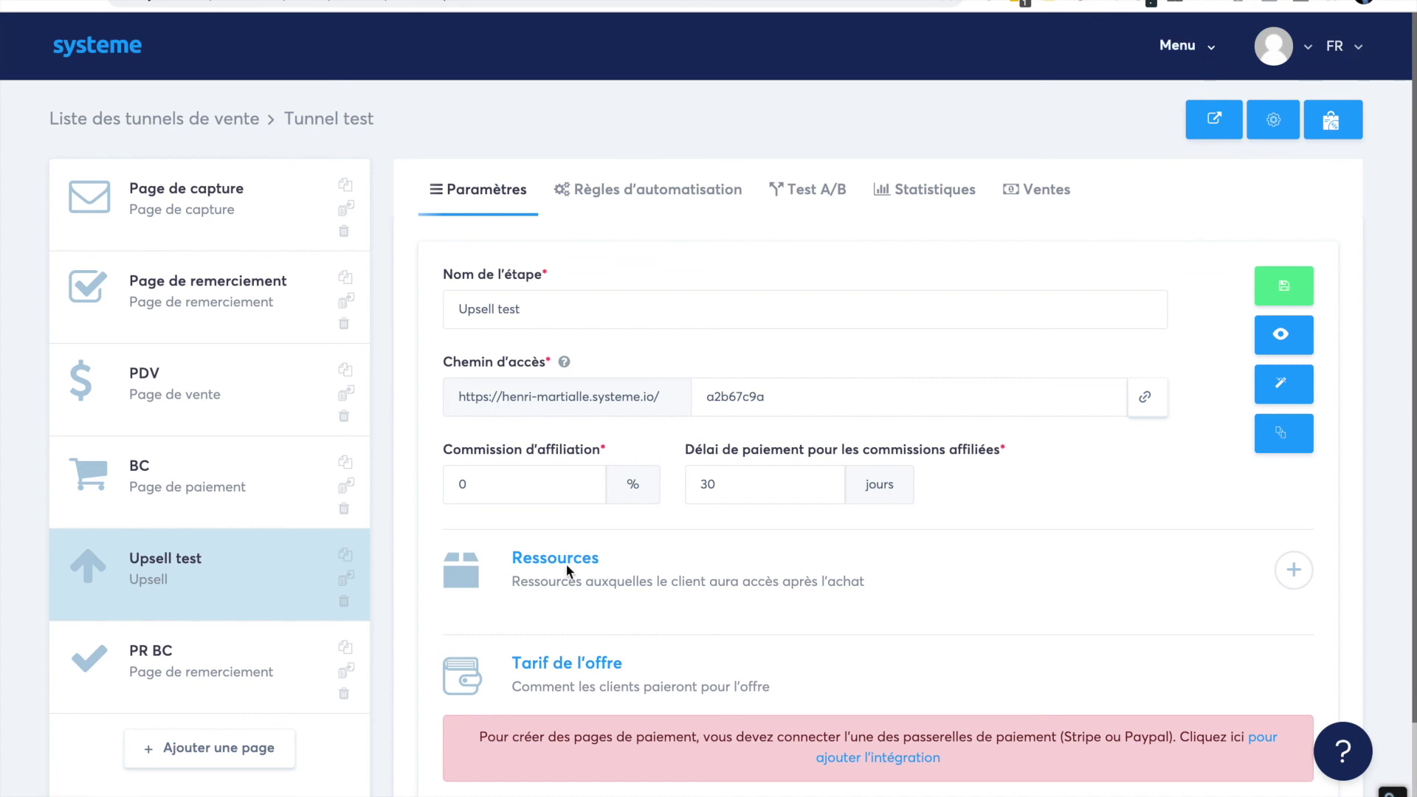
scroll(688, 624, "down", 1)
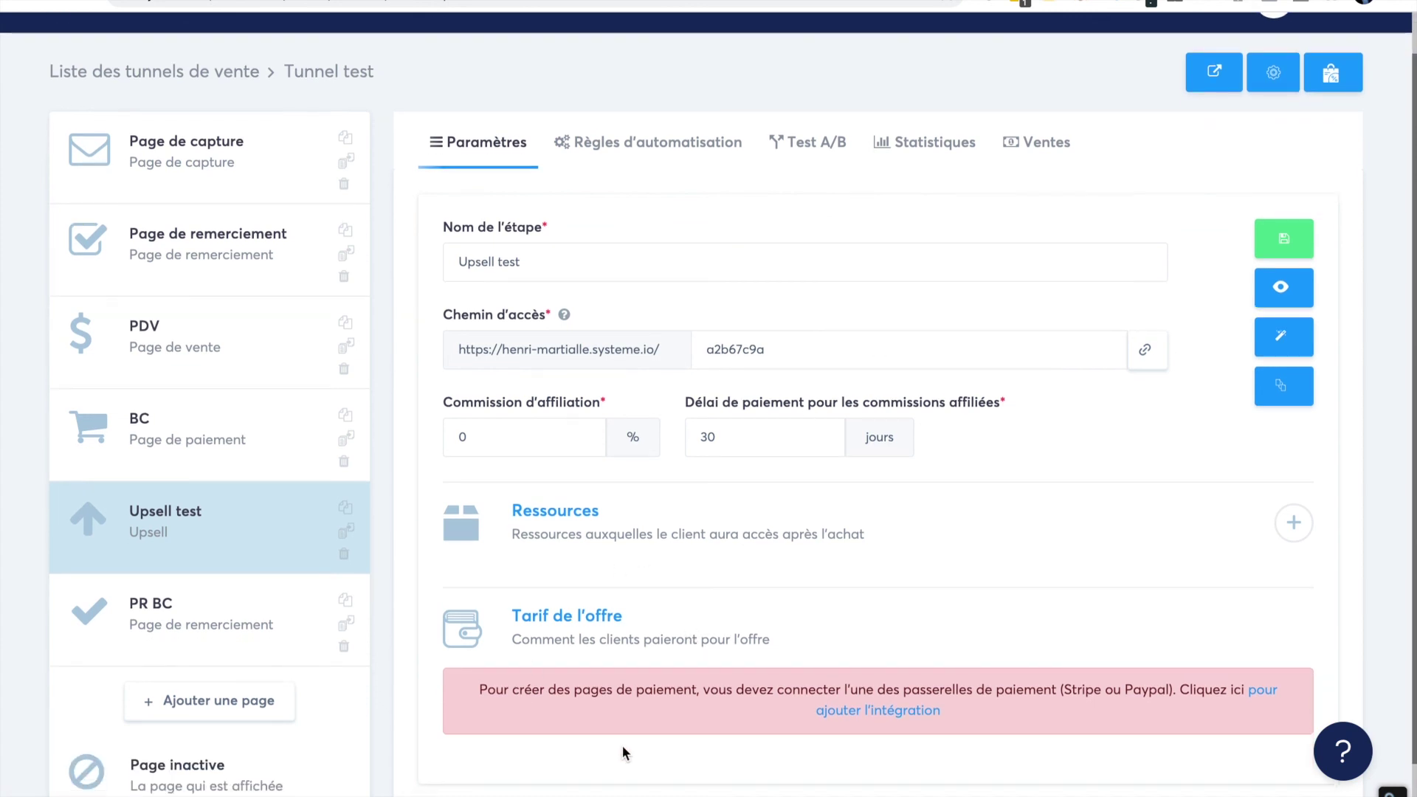
scroll(1011, 340, "up", 1)
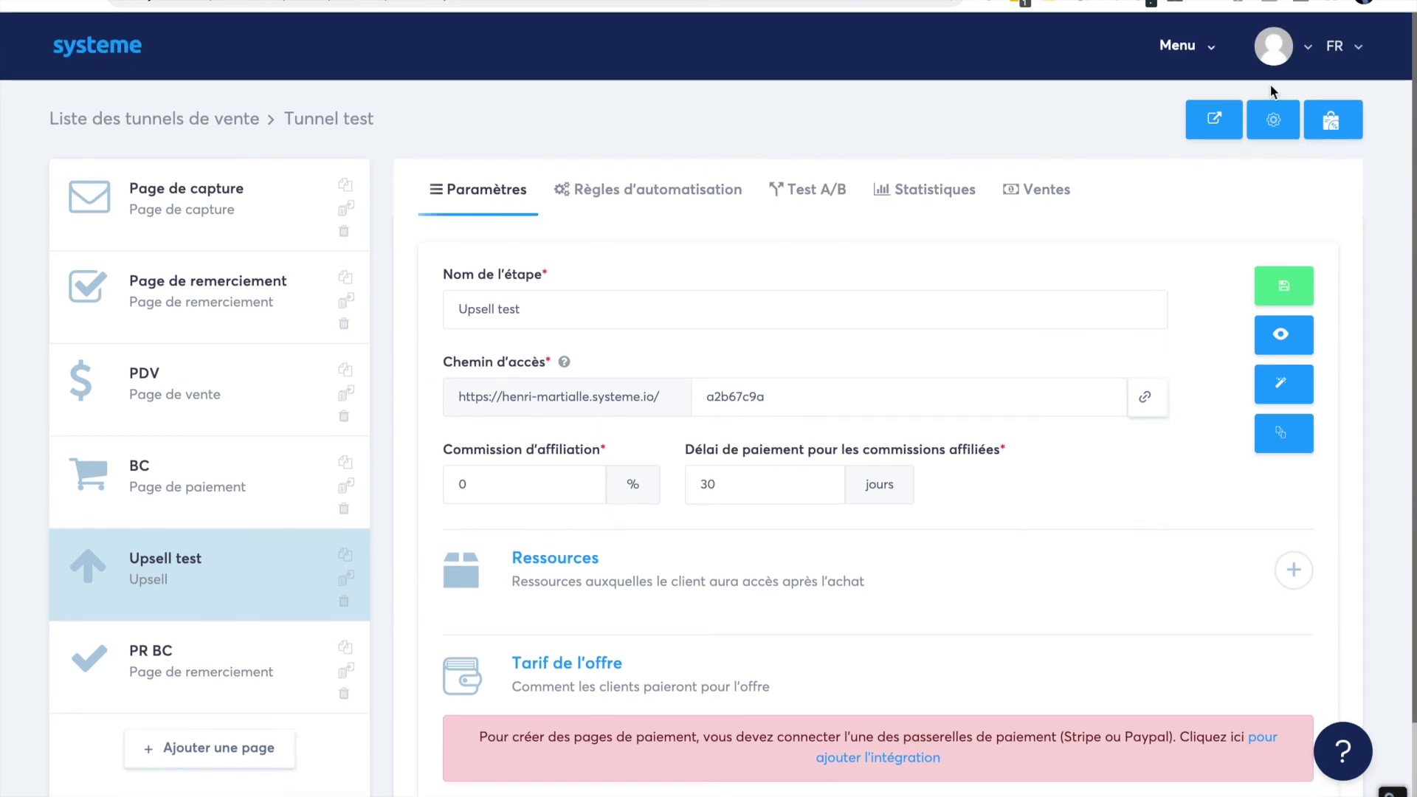
left_click(1207, 50)
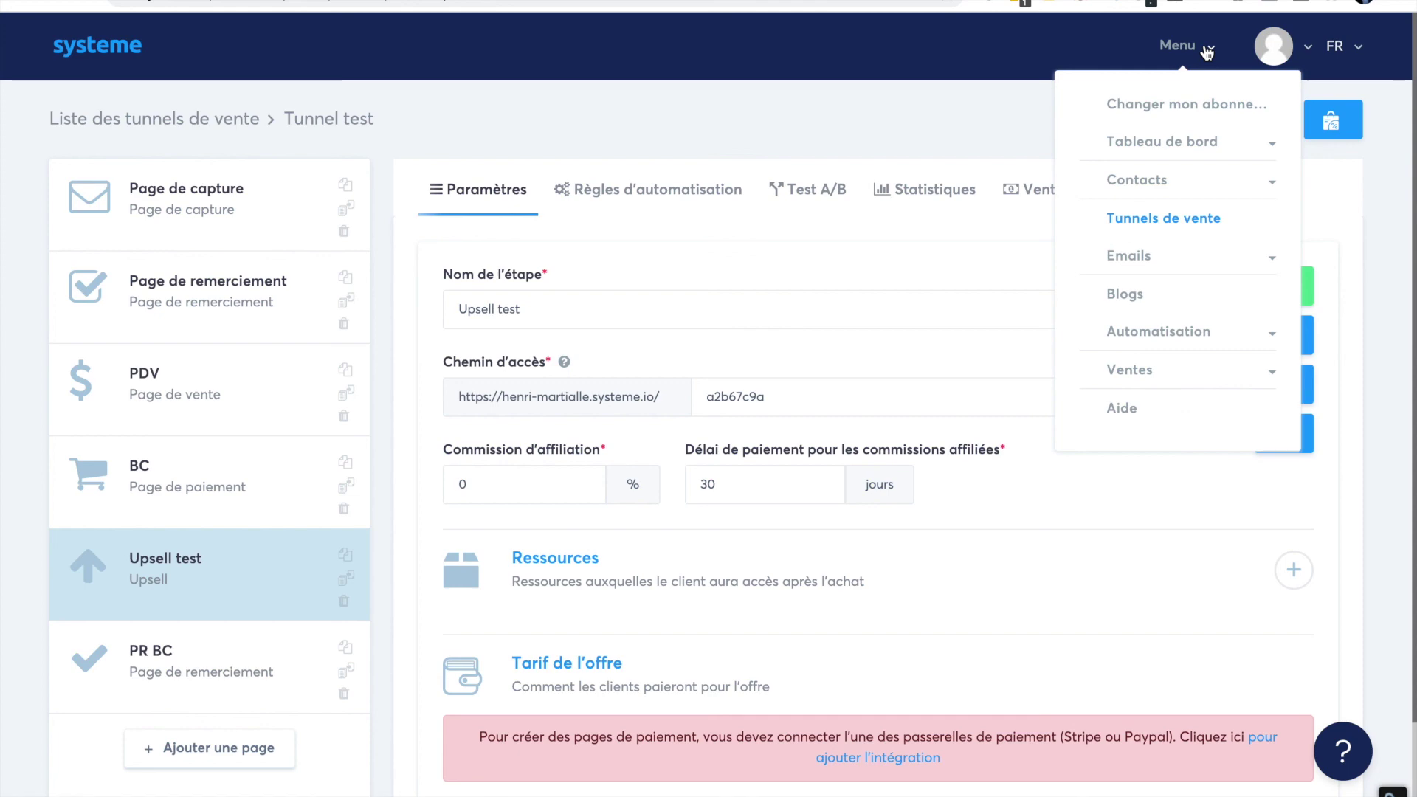